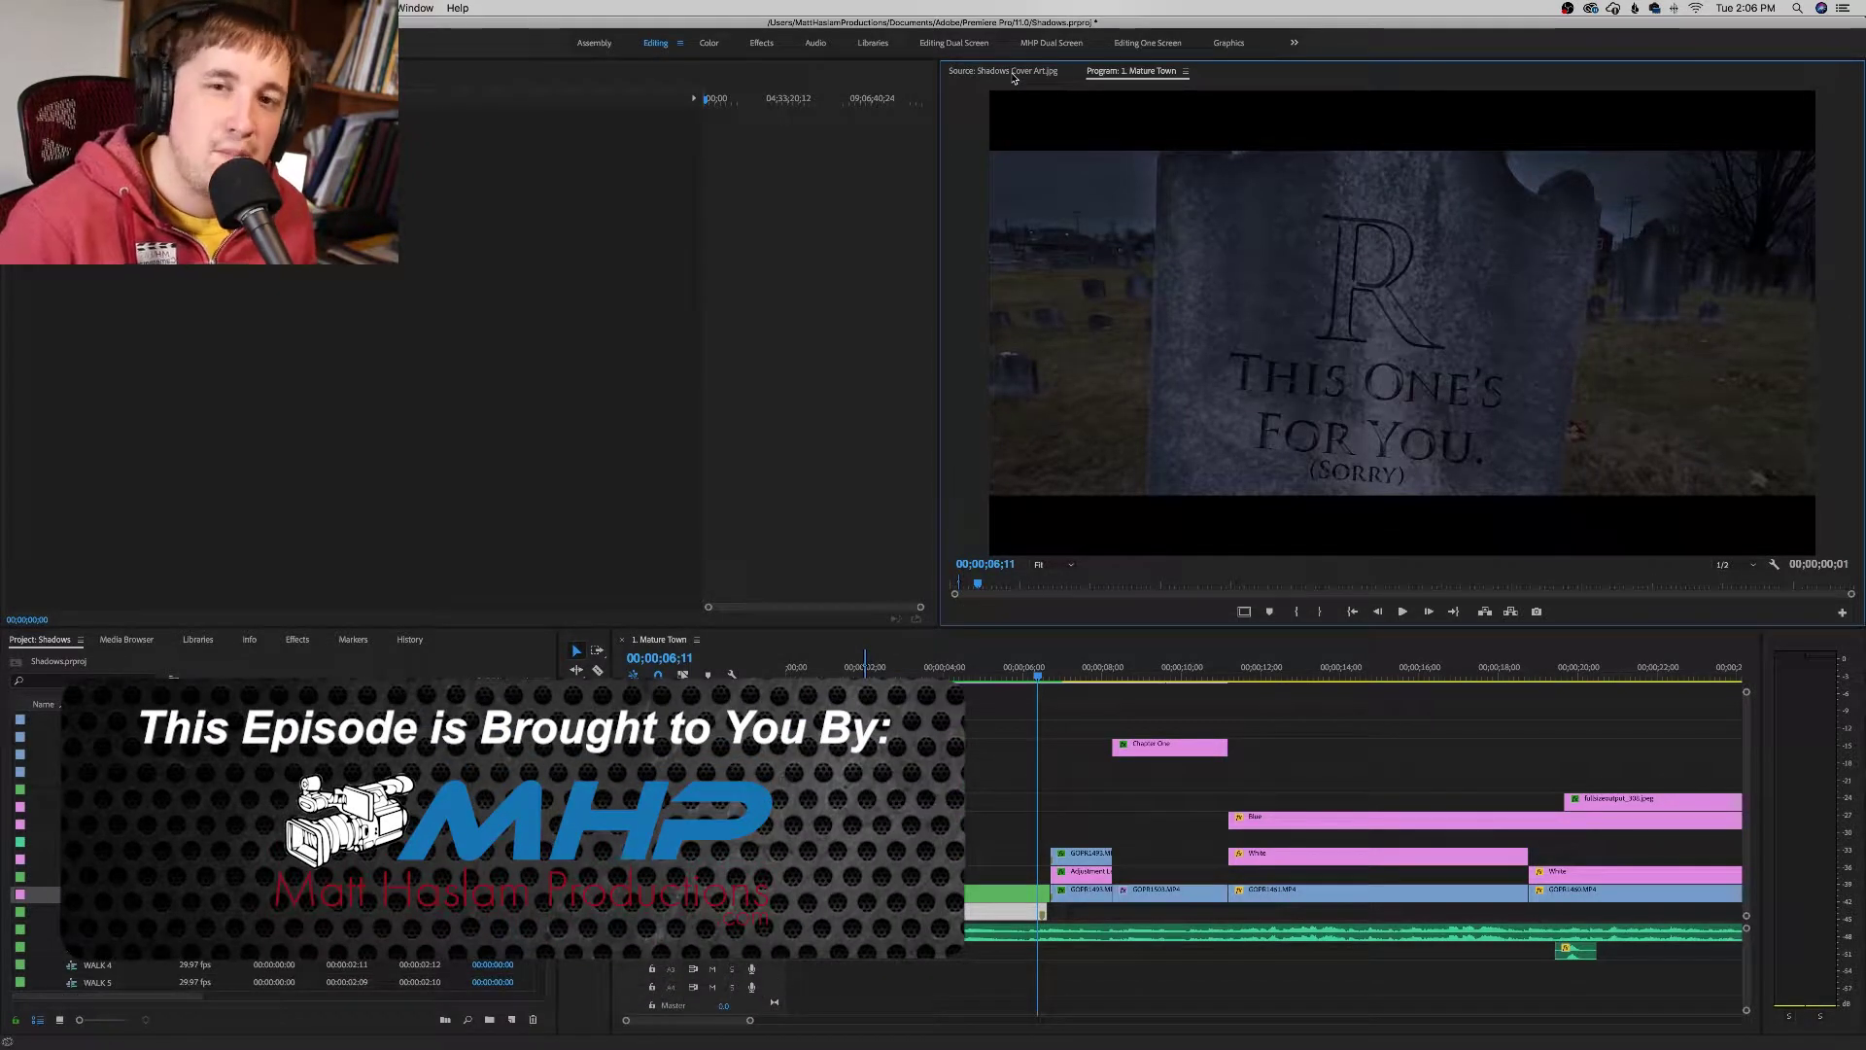
Step: Preview the Shadows Cover Art and Taylor Swift gravestone stills in Source, returning to Mature Town
{"action": "left_click", "coordinate": [1014, 72]}
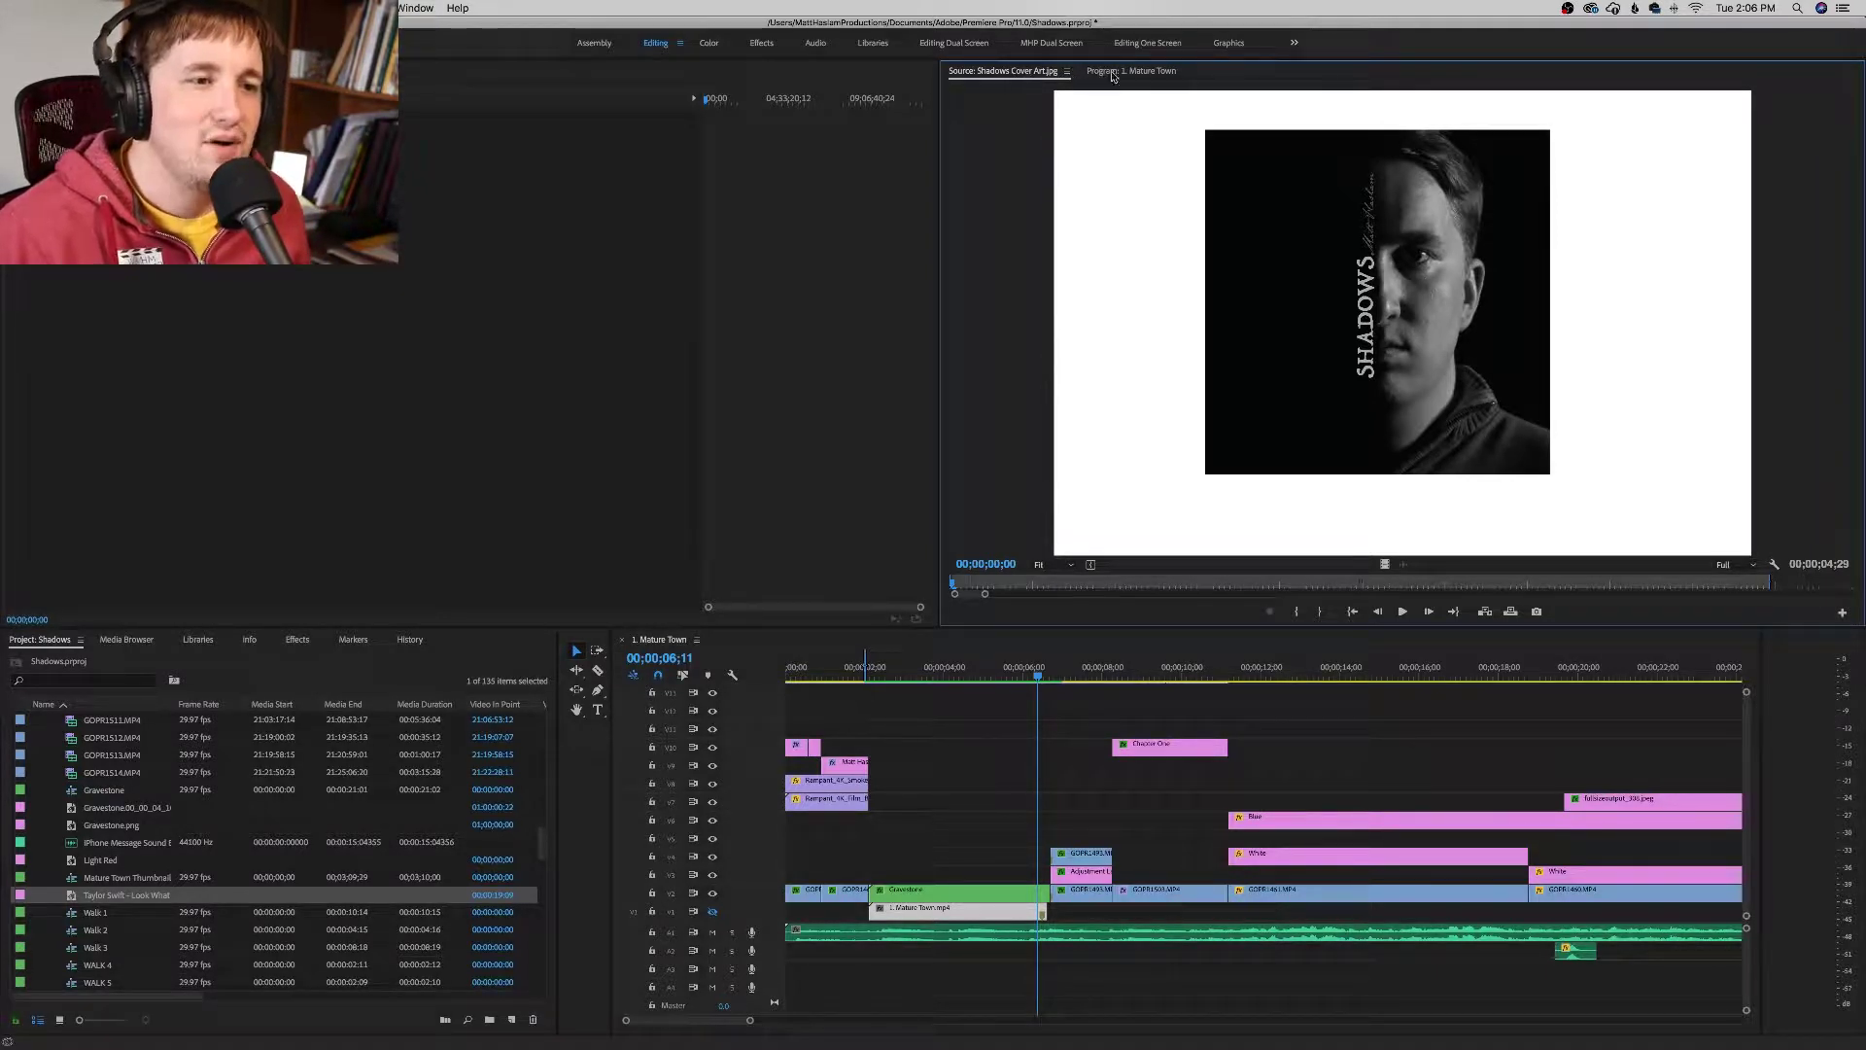
{"action": "left_click", "coordinate": [1114, 72]}
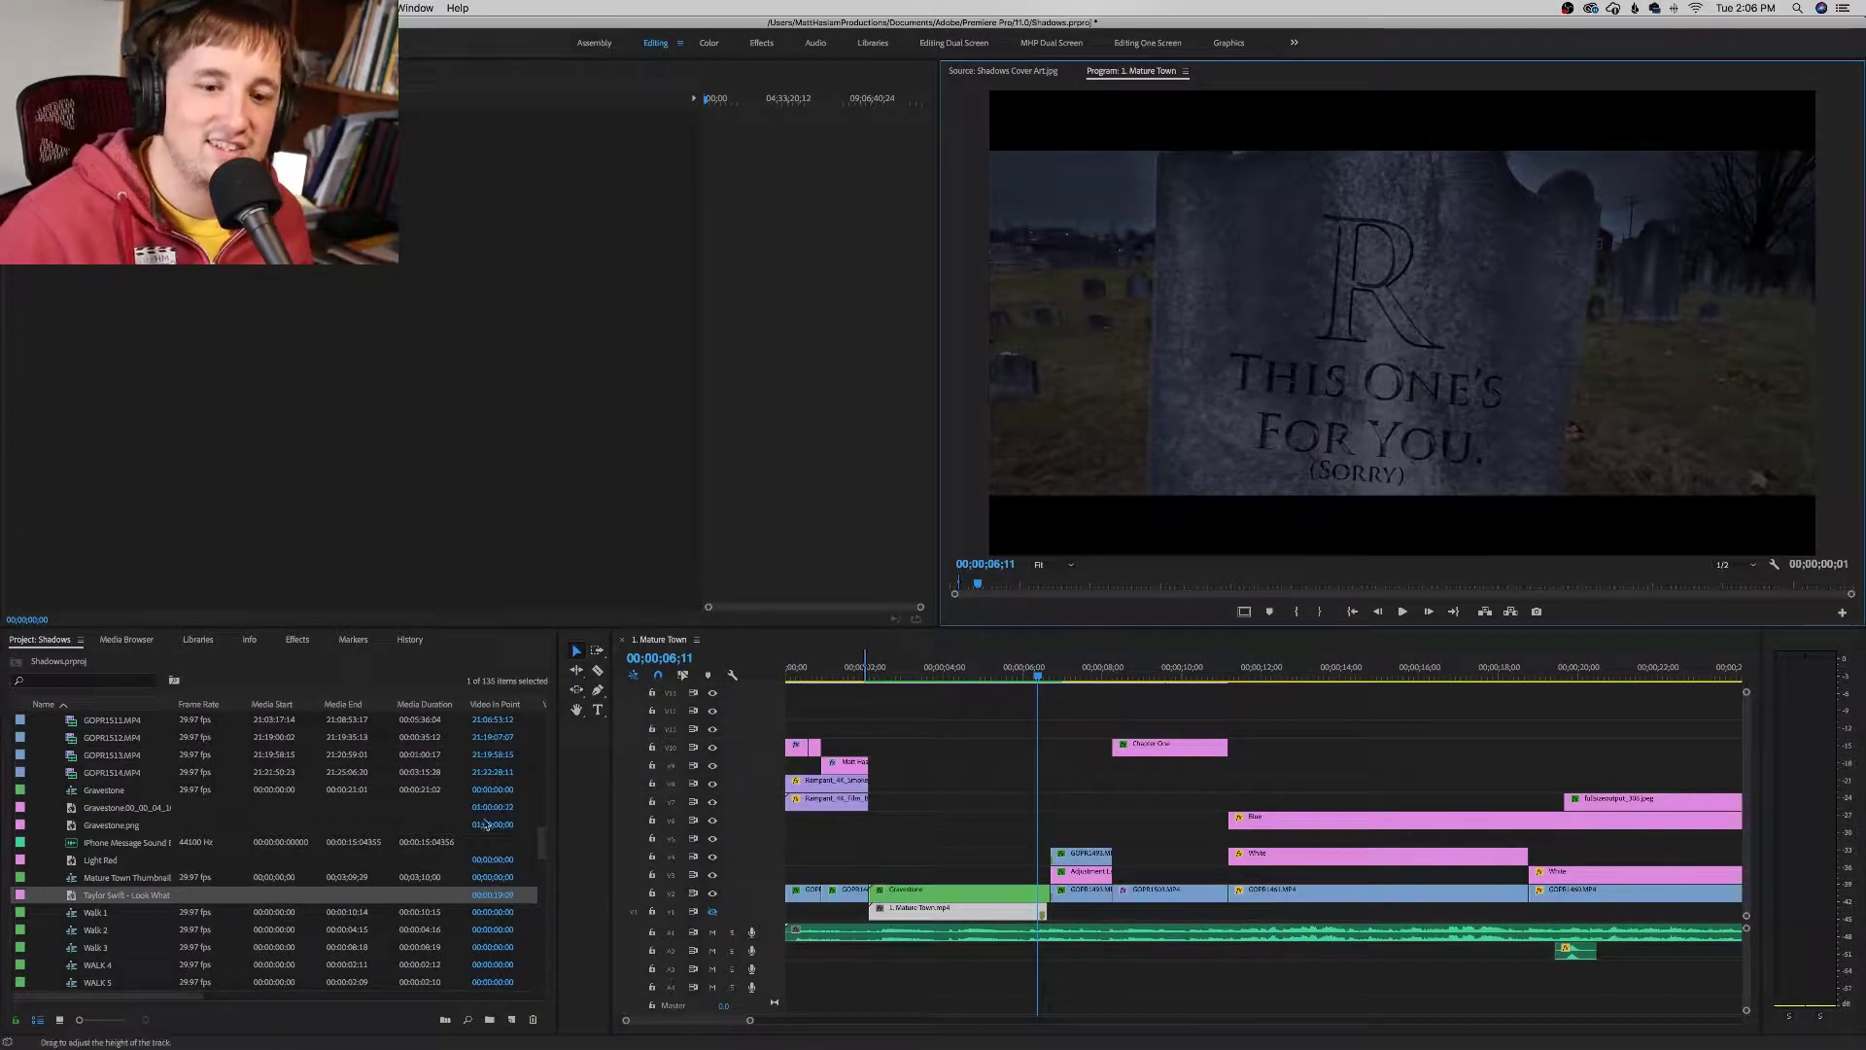
{"action": "double_click", "coordinate": [76, 896]}
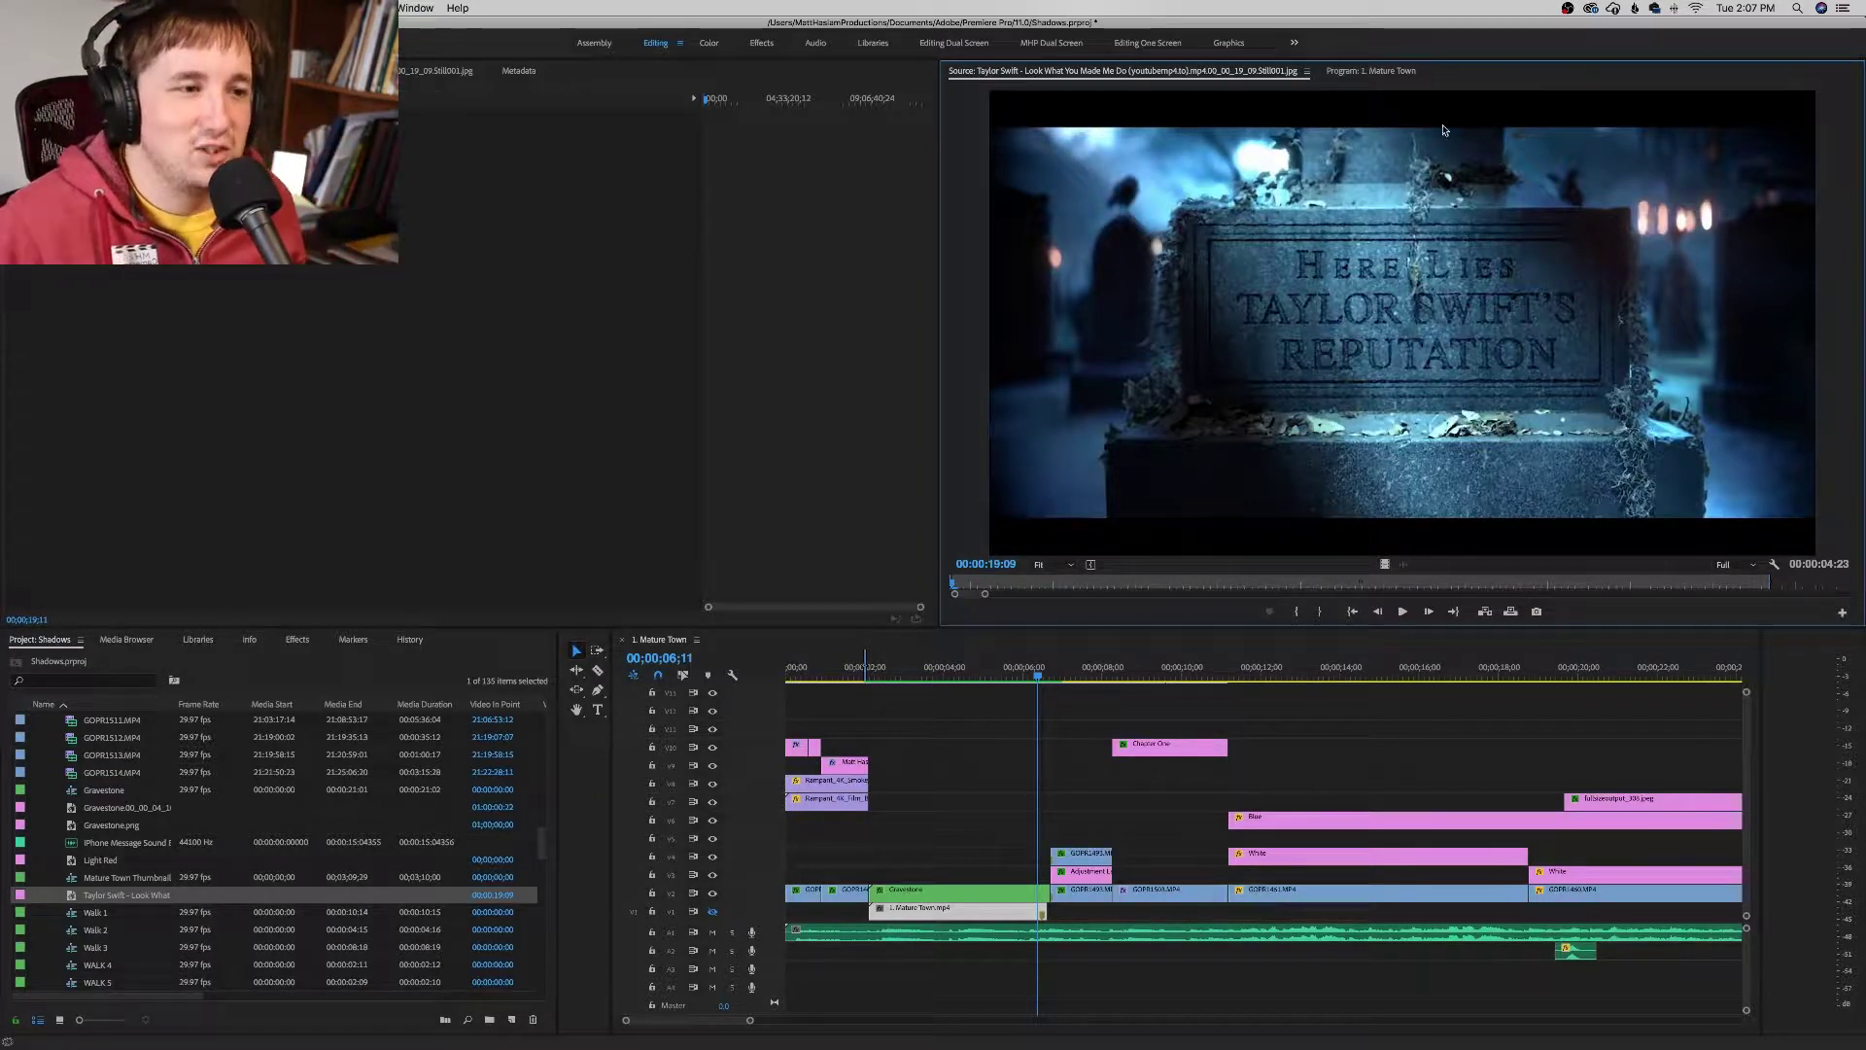
{"action": "left_click", "coordinate": [1387, 72]}
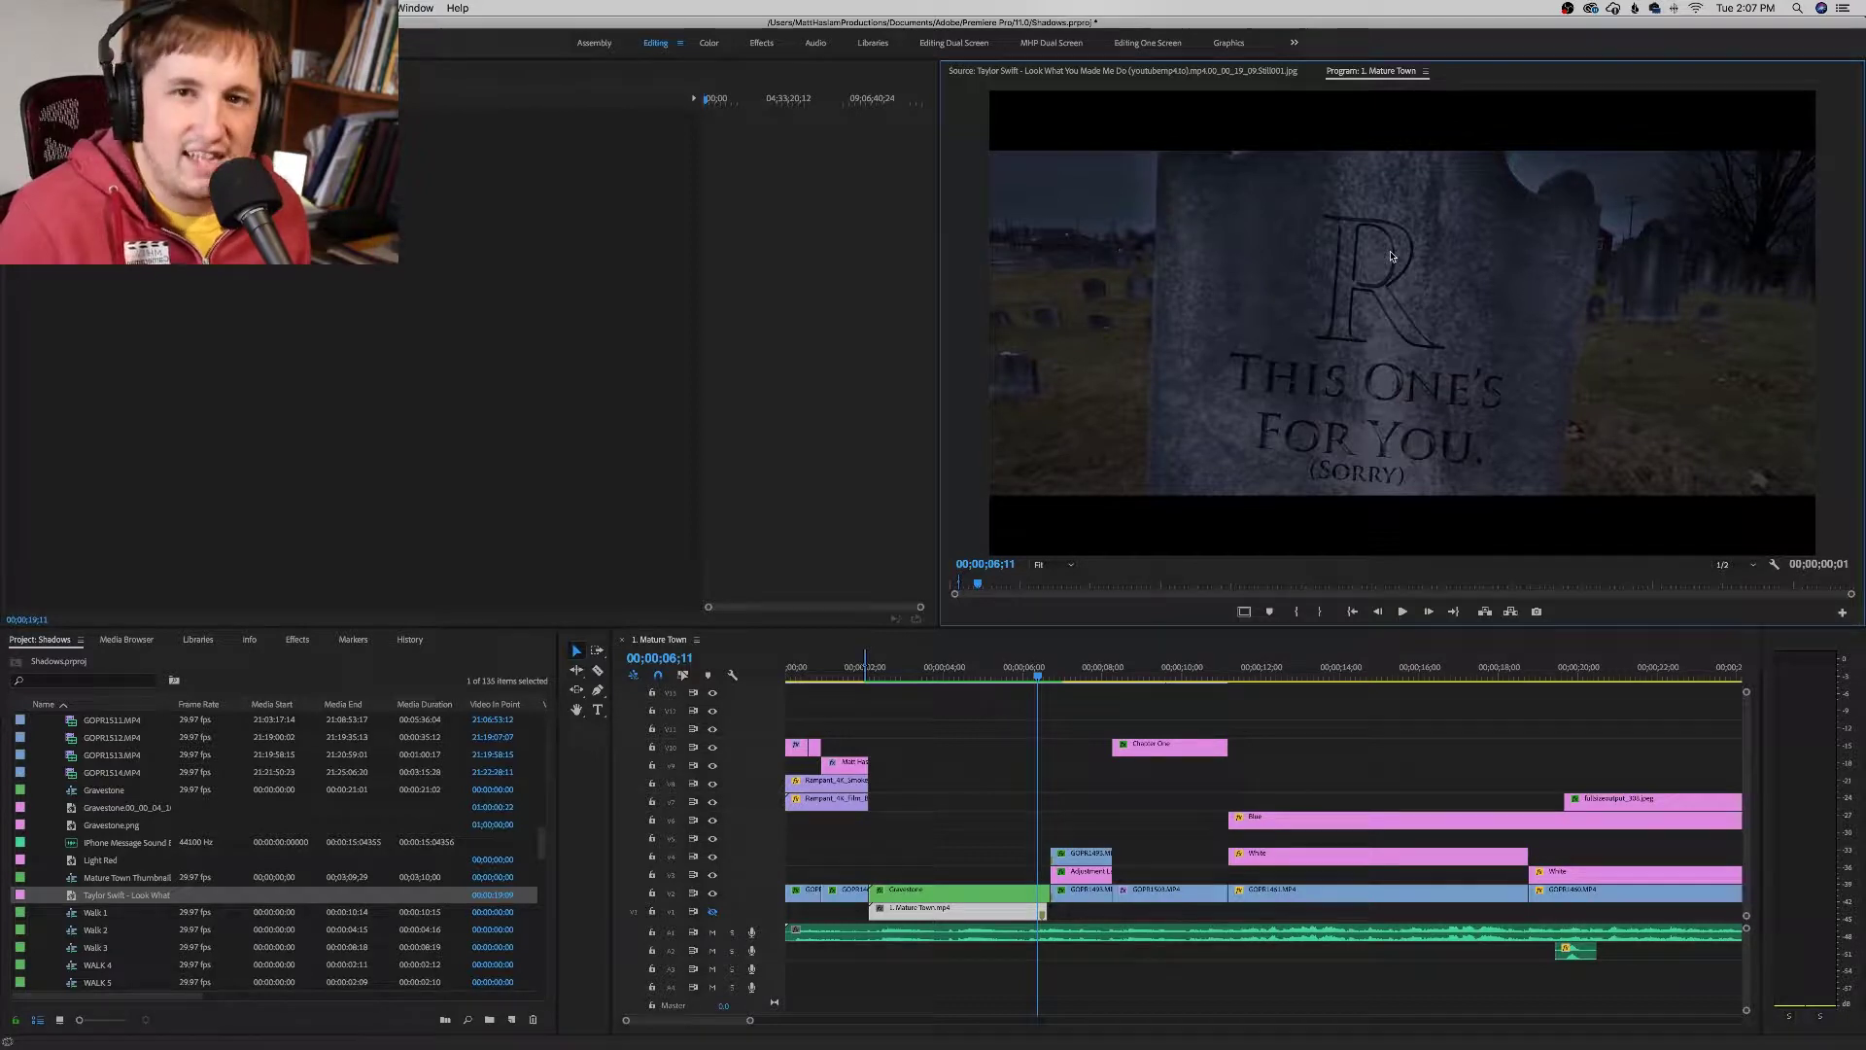
{"action": "mouse_move", "coordinate": [1085, 1048]}
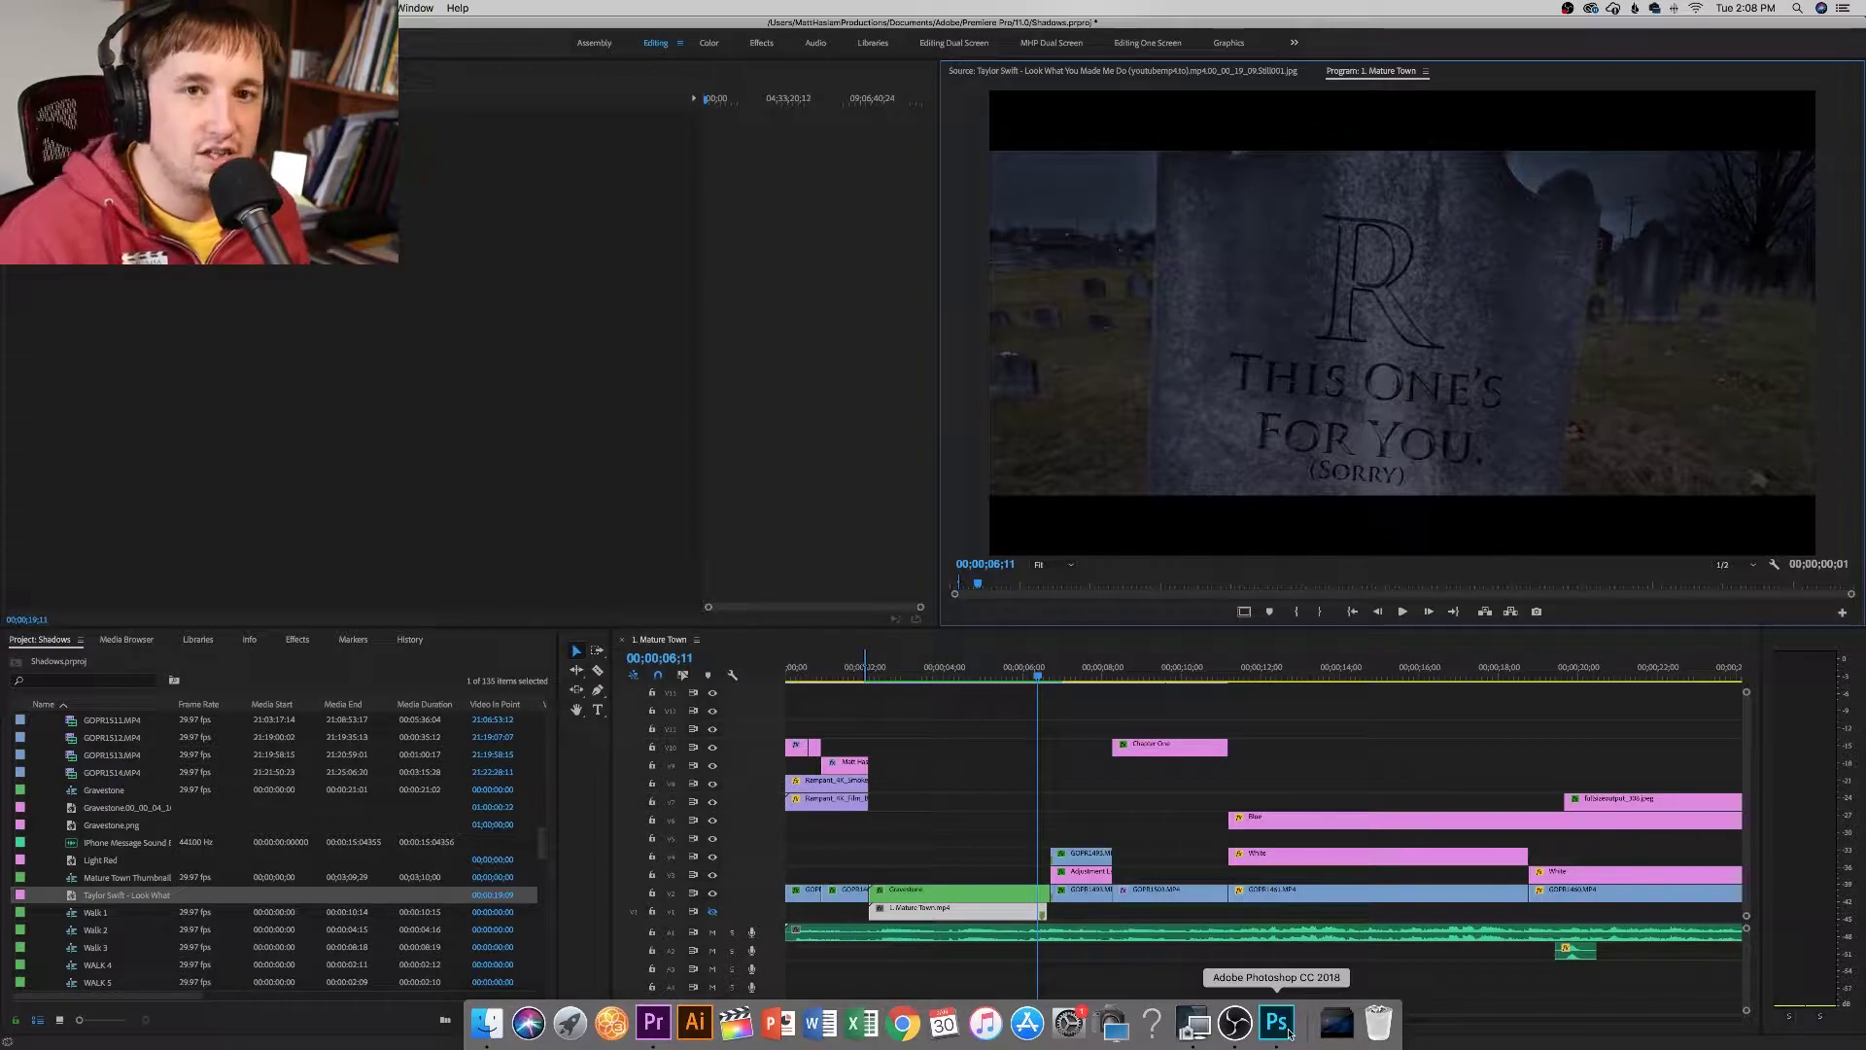
Step: Bring the gravestone document in Photoshop to the front
{"action": "left_click", "coordinate": [1288, 1032]}
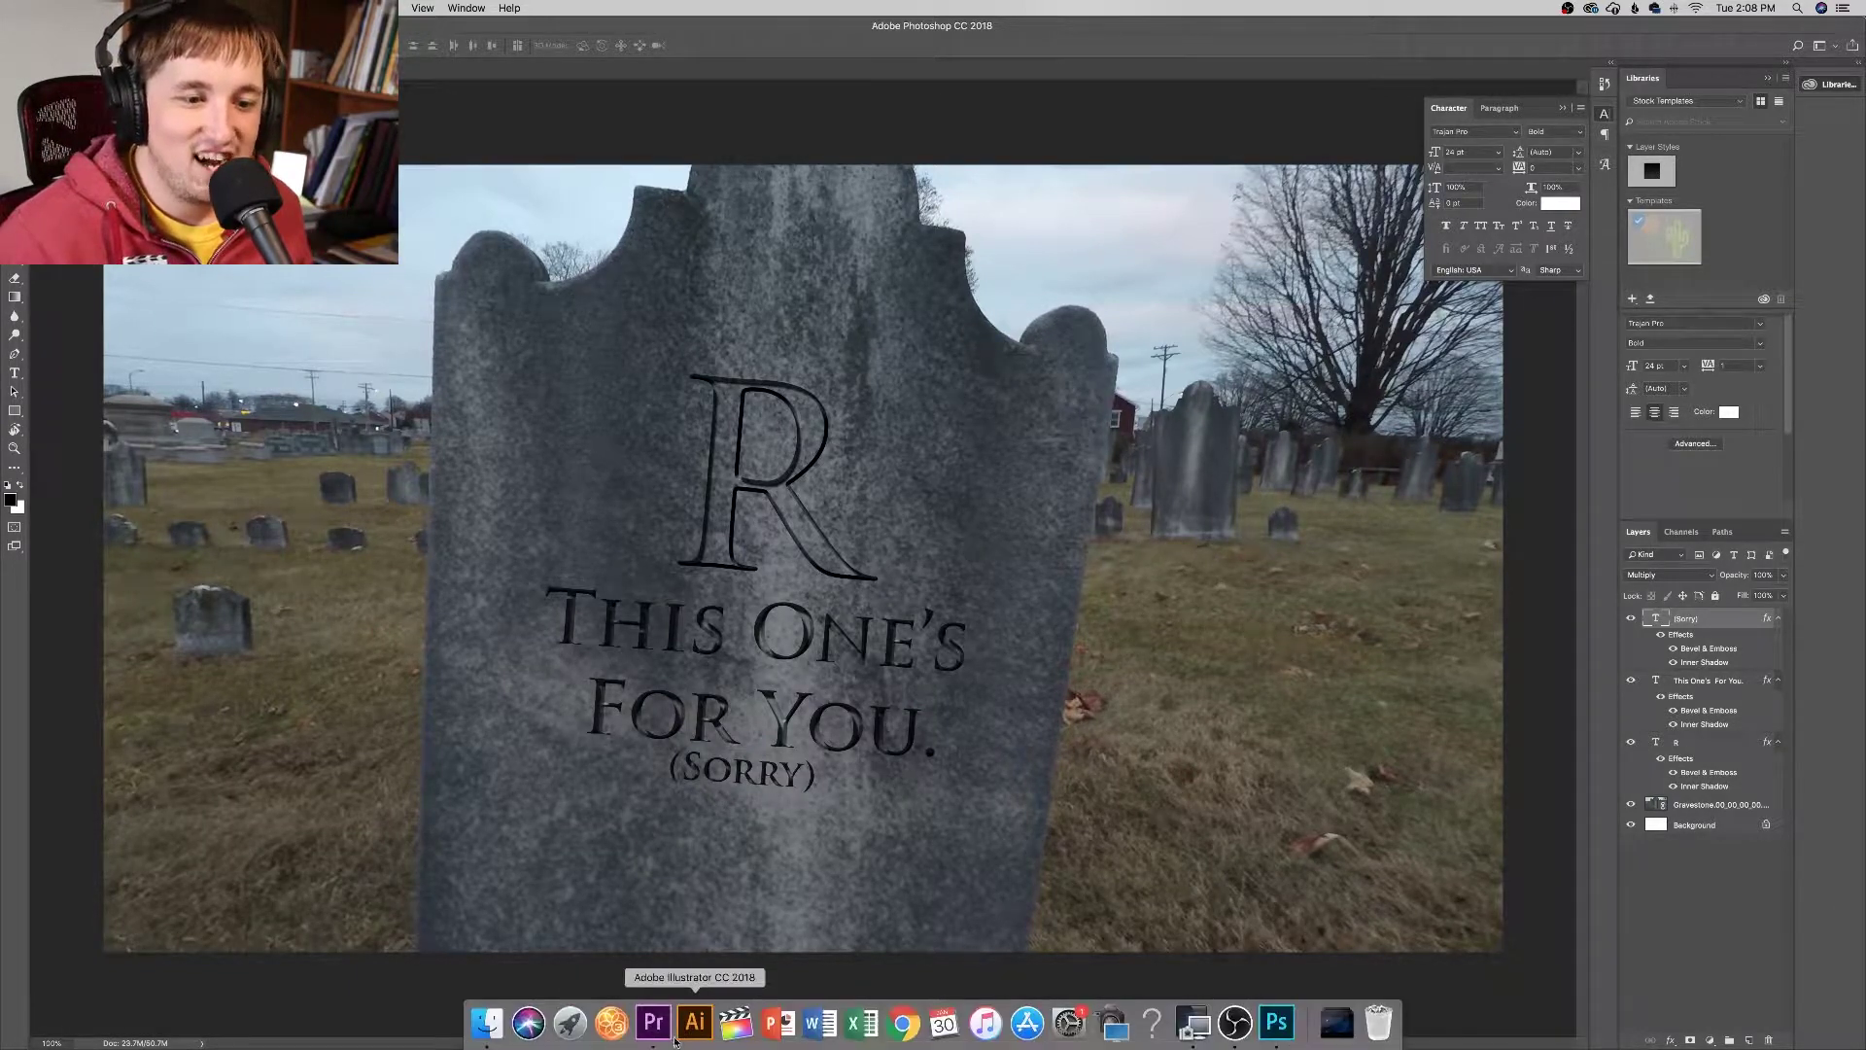
{"action": "left_click", "coordinate": [661, 1031]}
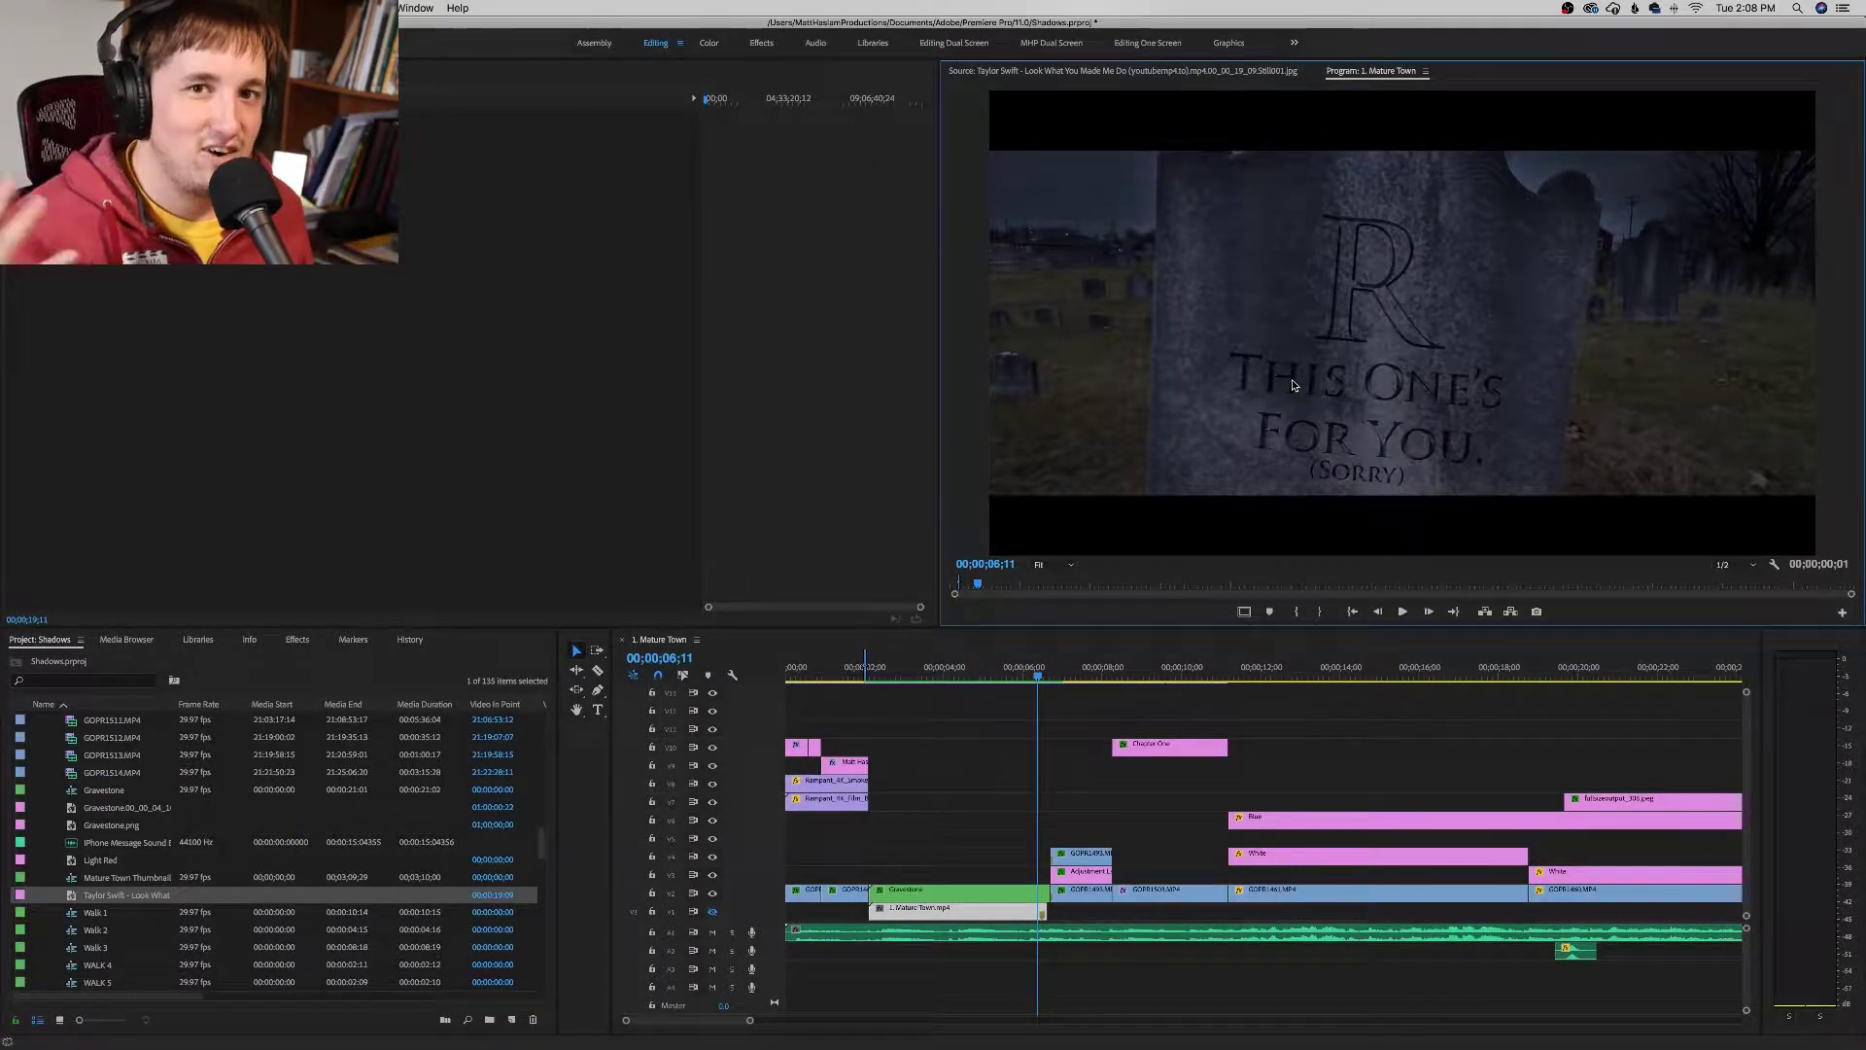
{"action": "mouse_move", "coordinate": [1235, 1035]}
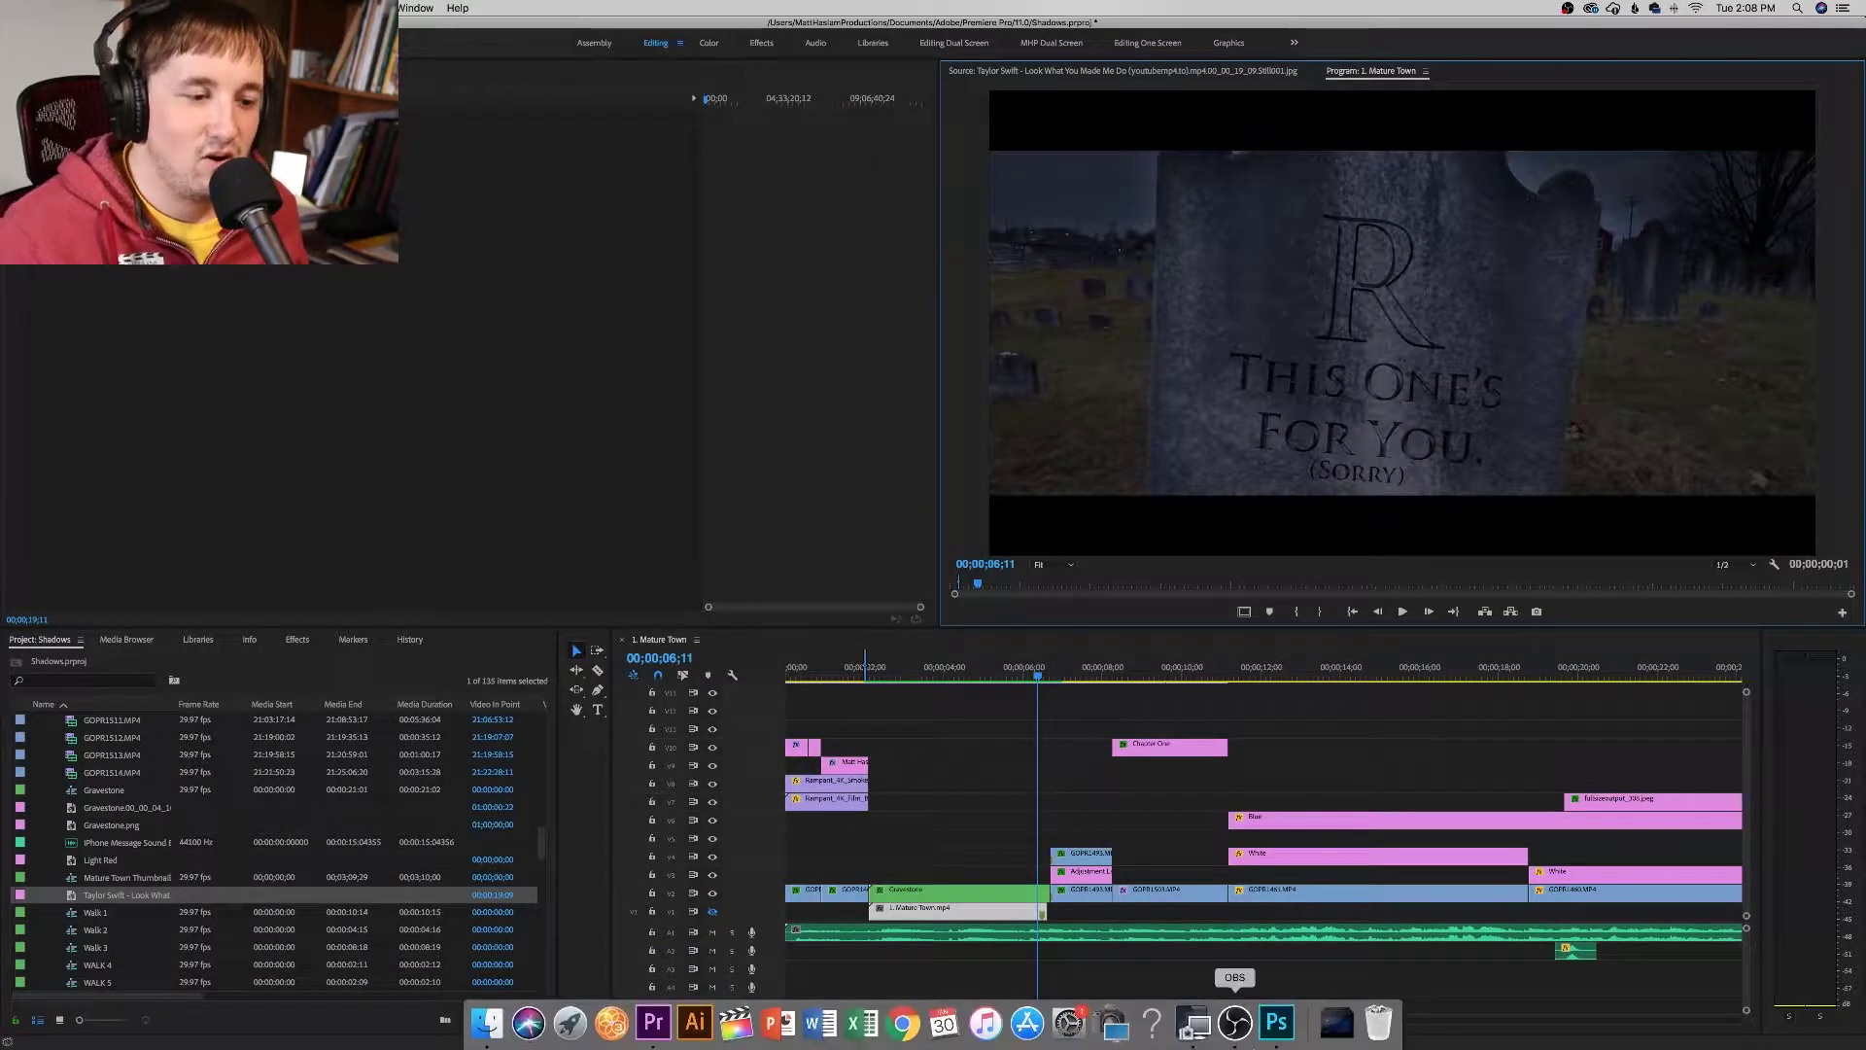
{"action": "left_click", "coordinate": [1277, 1031]}
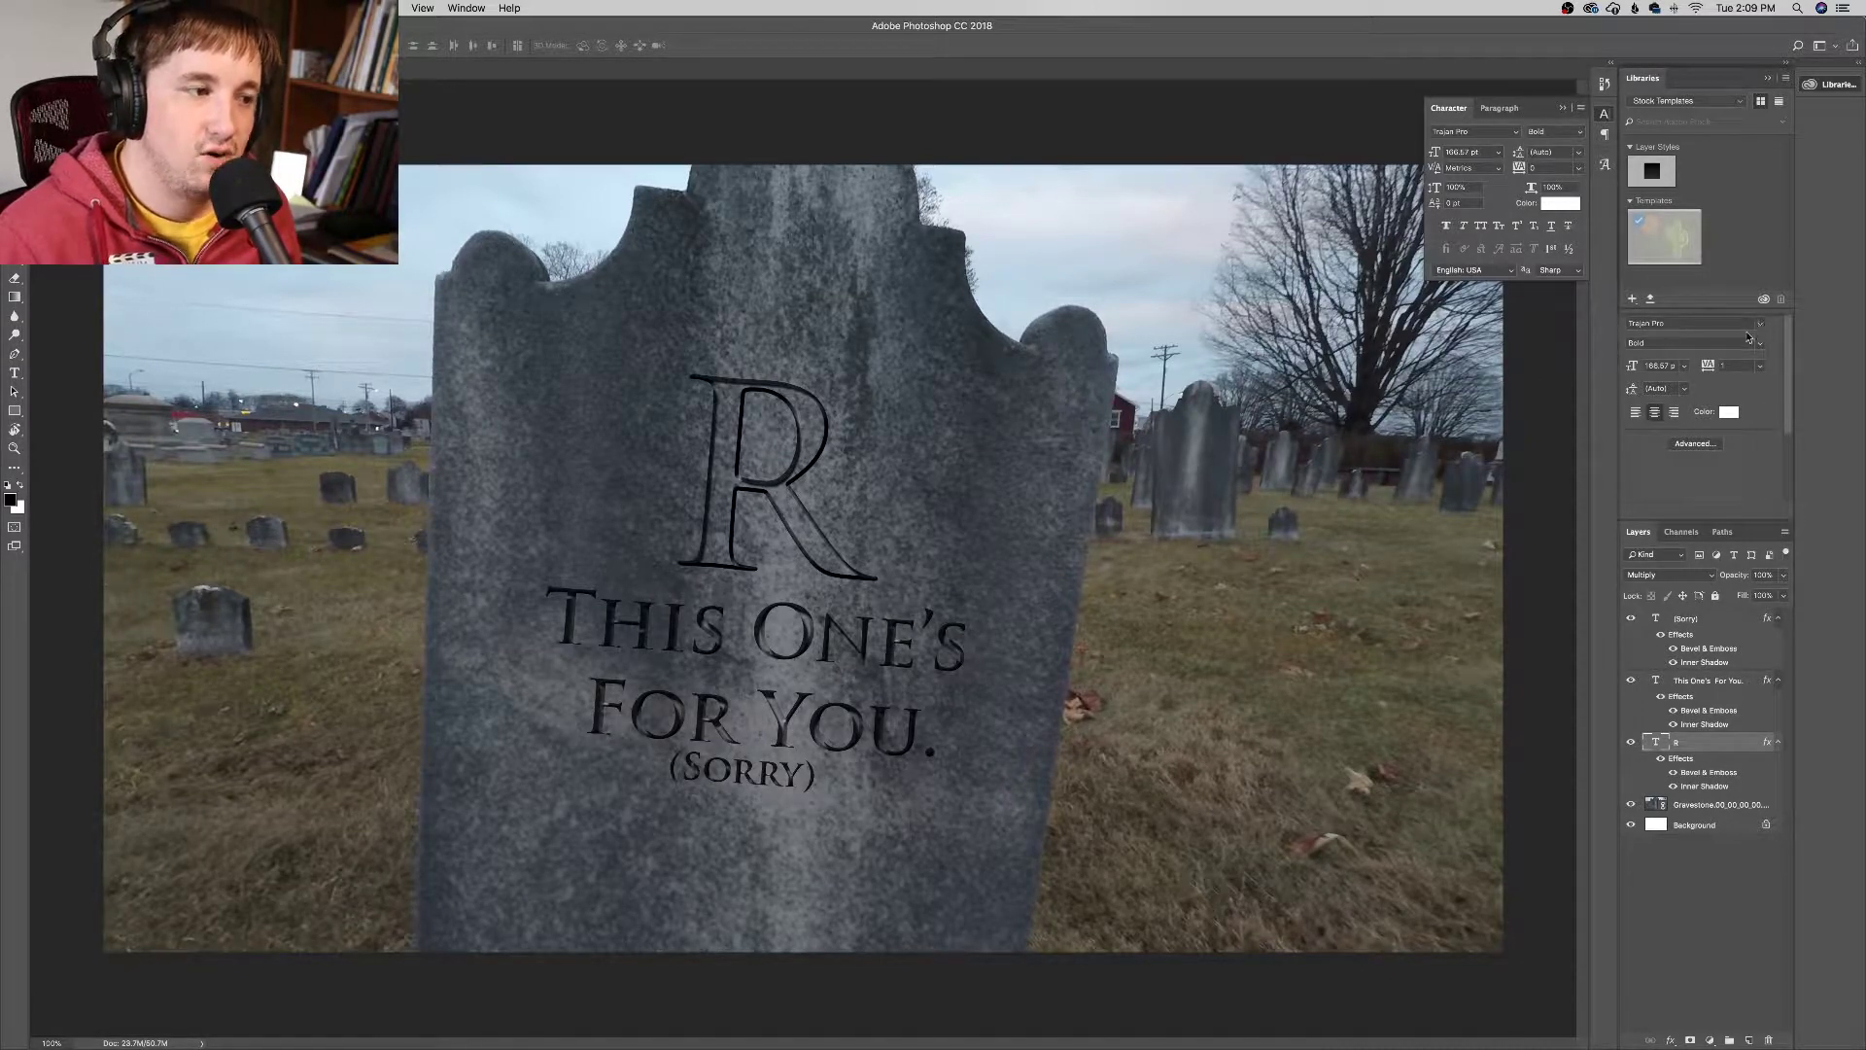
Step: Check the engraved text's font and select the This One's For You. and R layers
{"action": "left_click", "coordinate": [1674, 329]}
{"action": "left_click", "coordinate": [622, 667]}
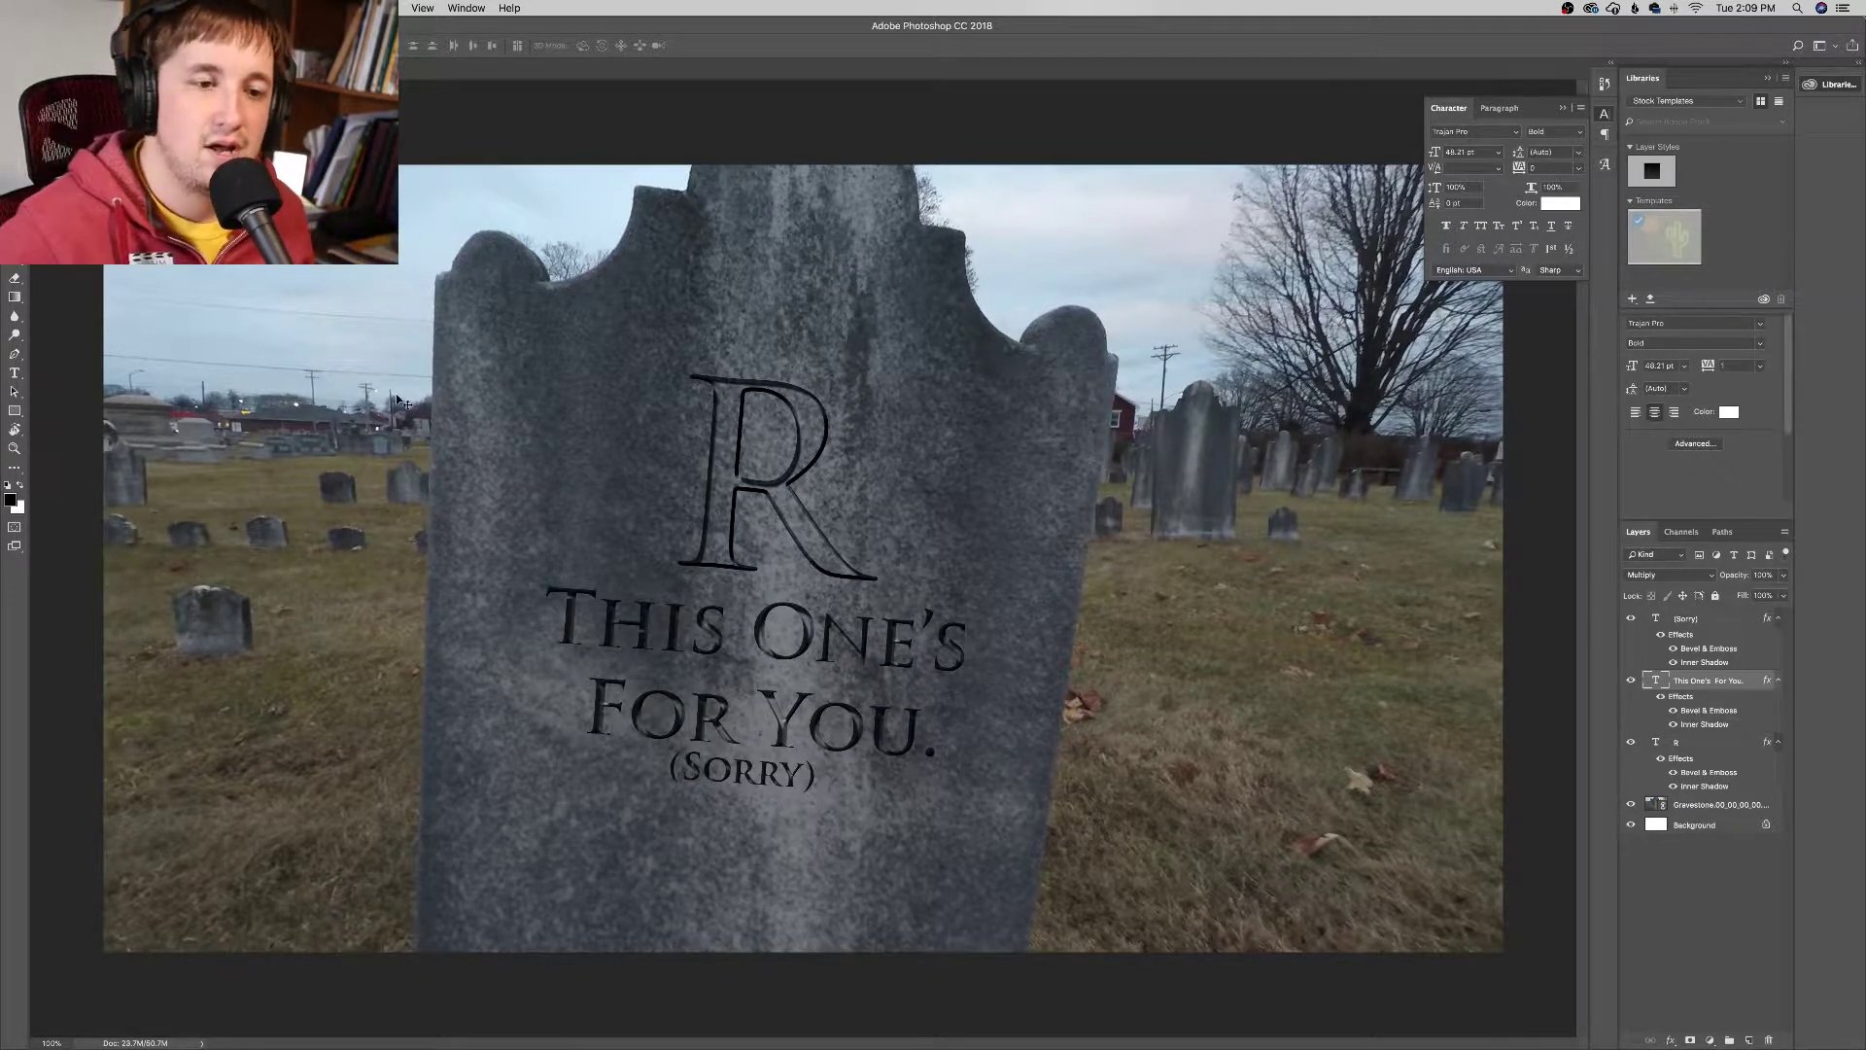
{"action": "left_click", "coordinate": [700, 475]}
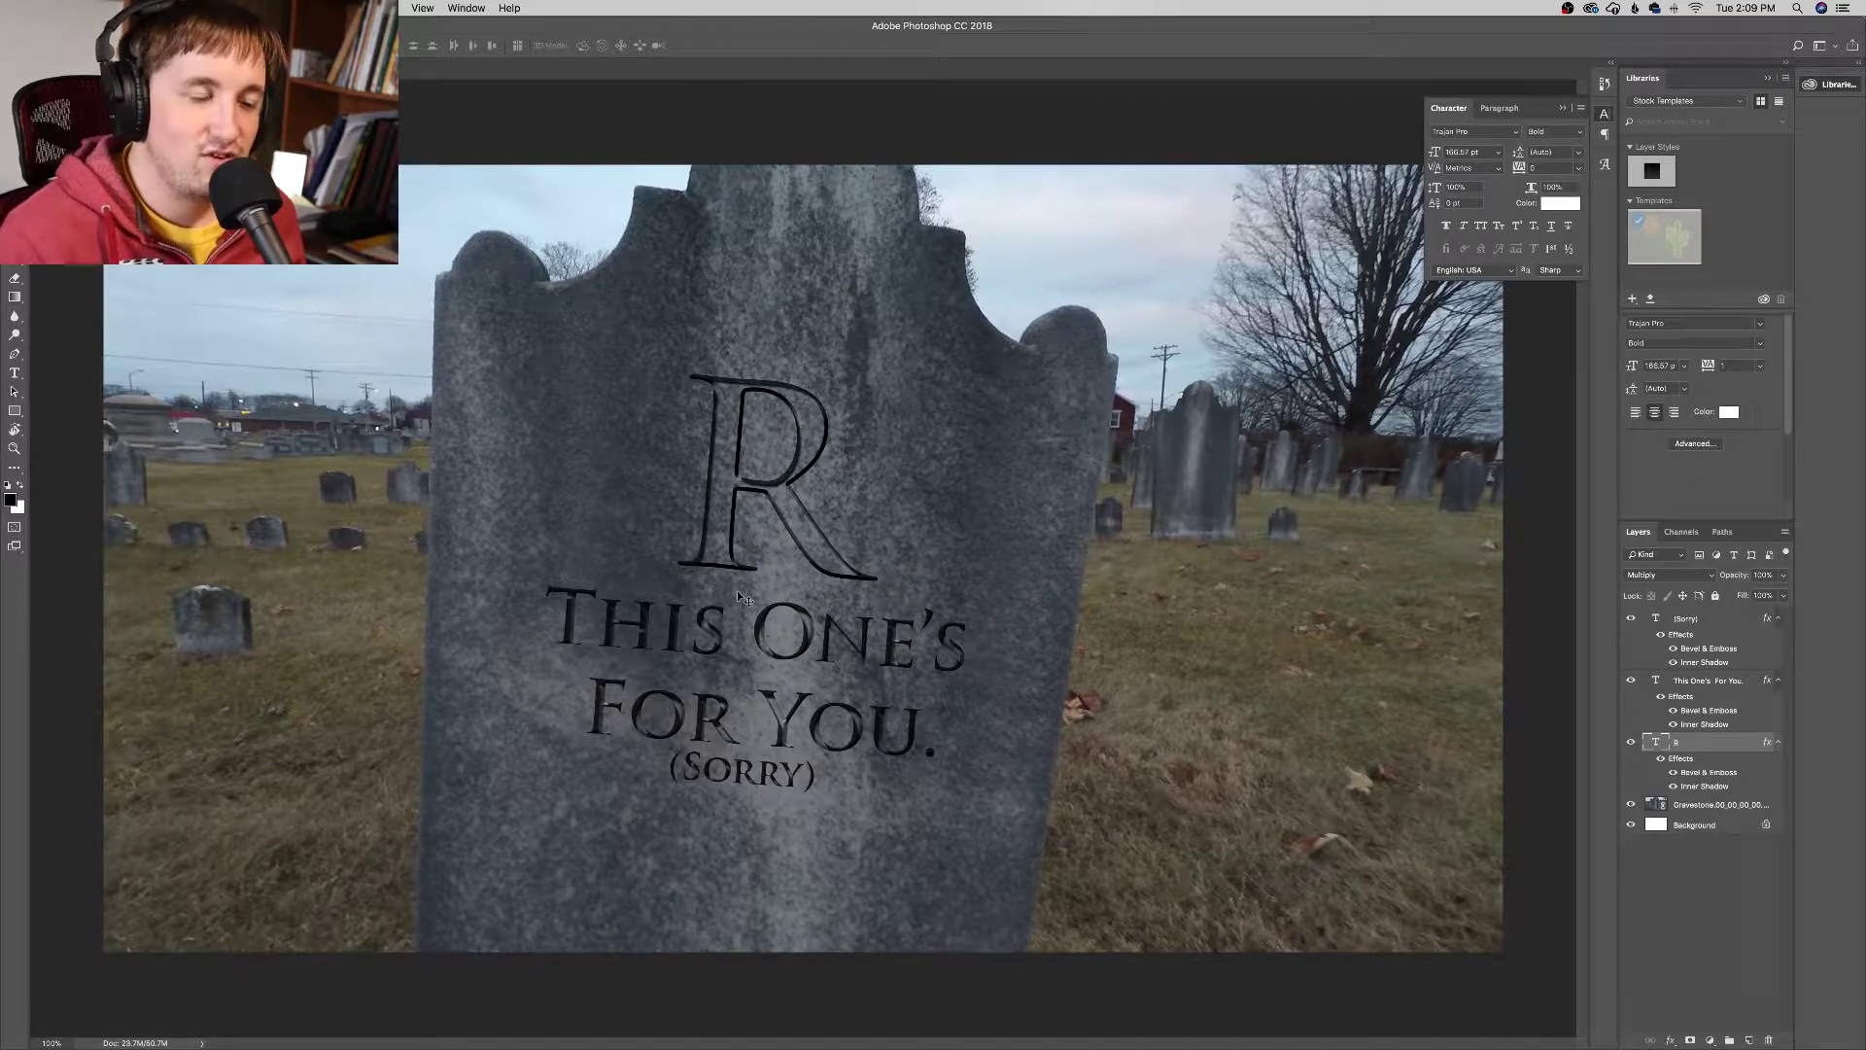
Step: Create a new 'R' text layer and move it down beside the engraved R
{"action": "left_click", "coordinate": [15, 372]}
{"action": "left_click", "coordinate": [855, 316]}
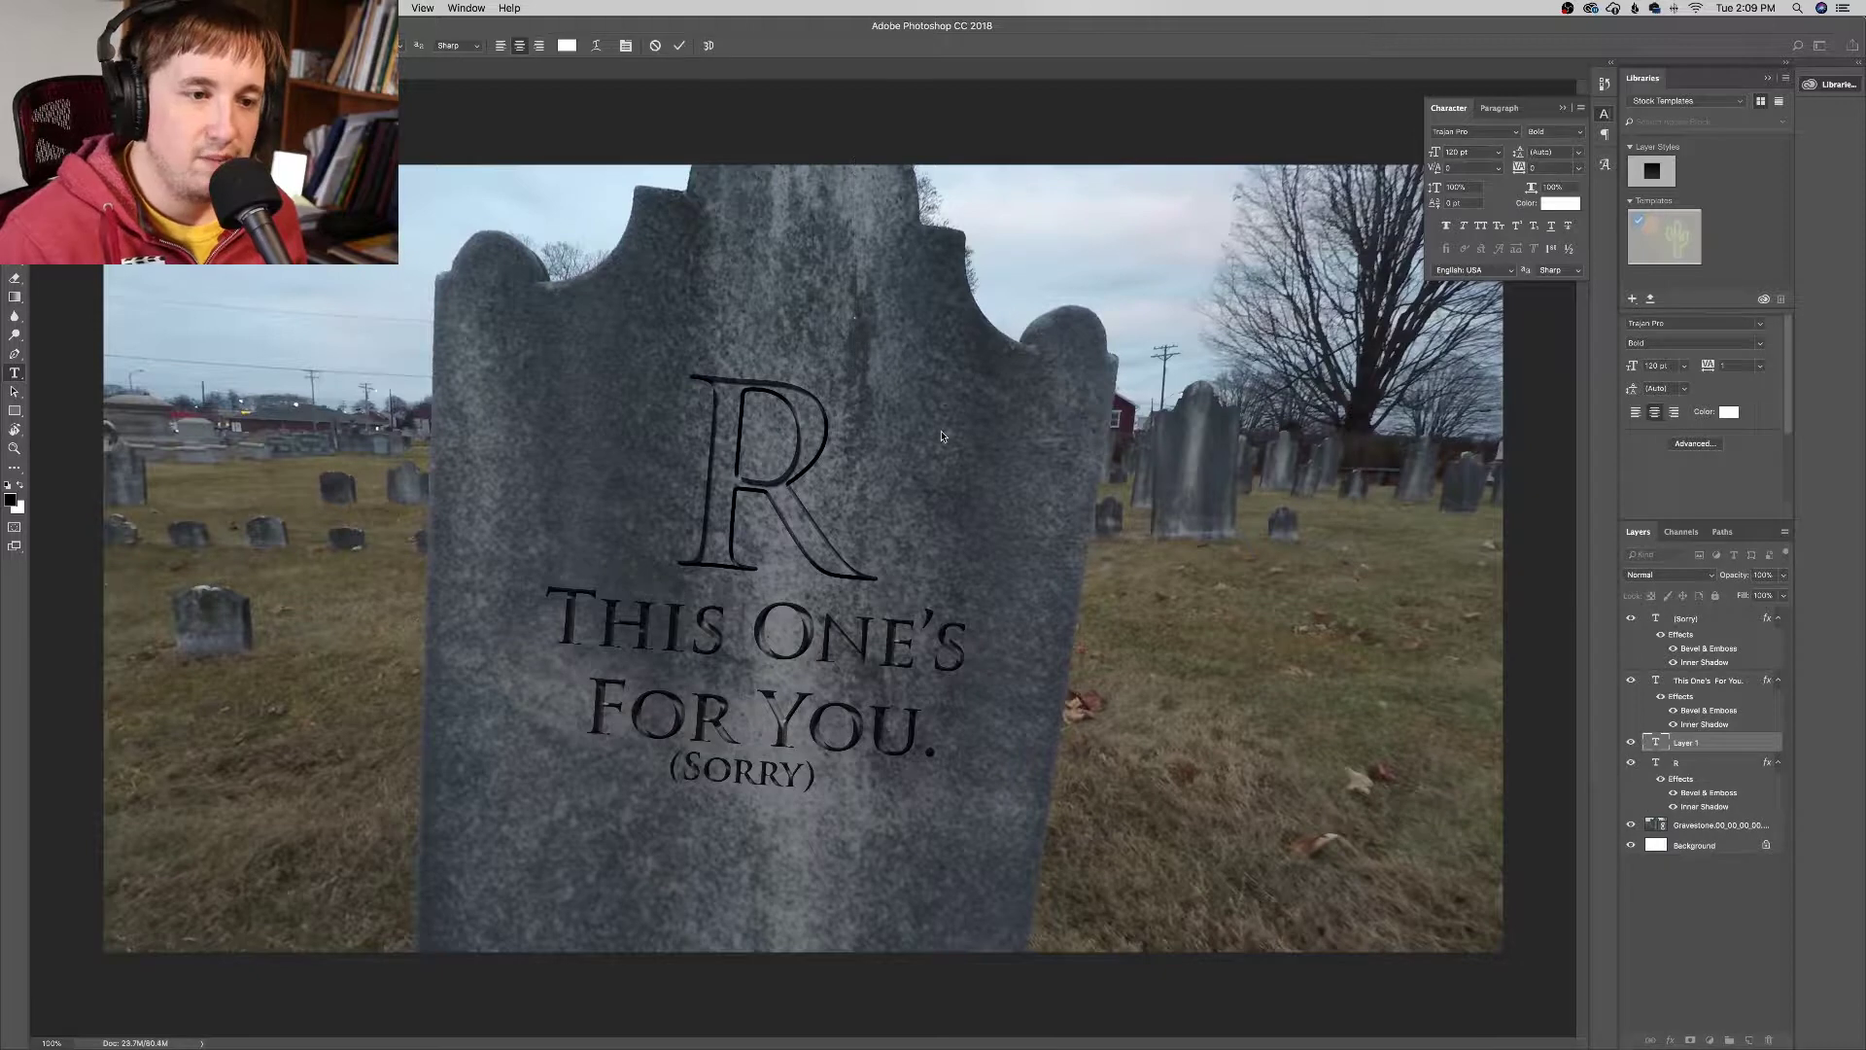
{"action": "type", "text": "R"}
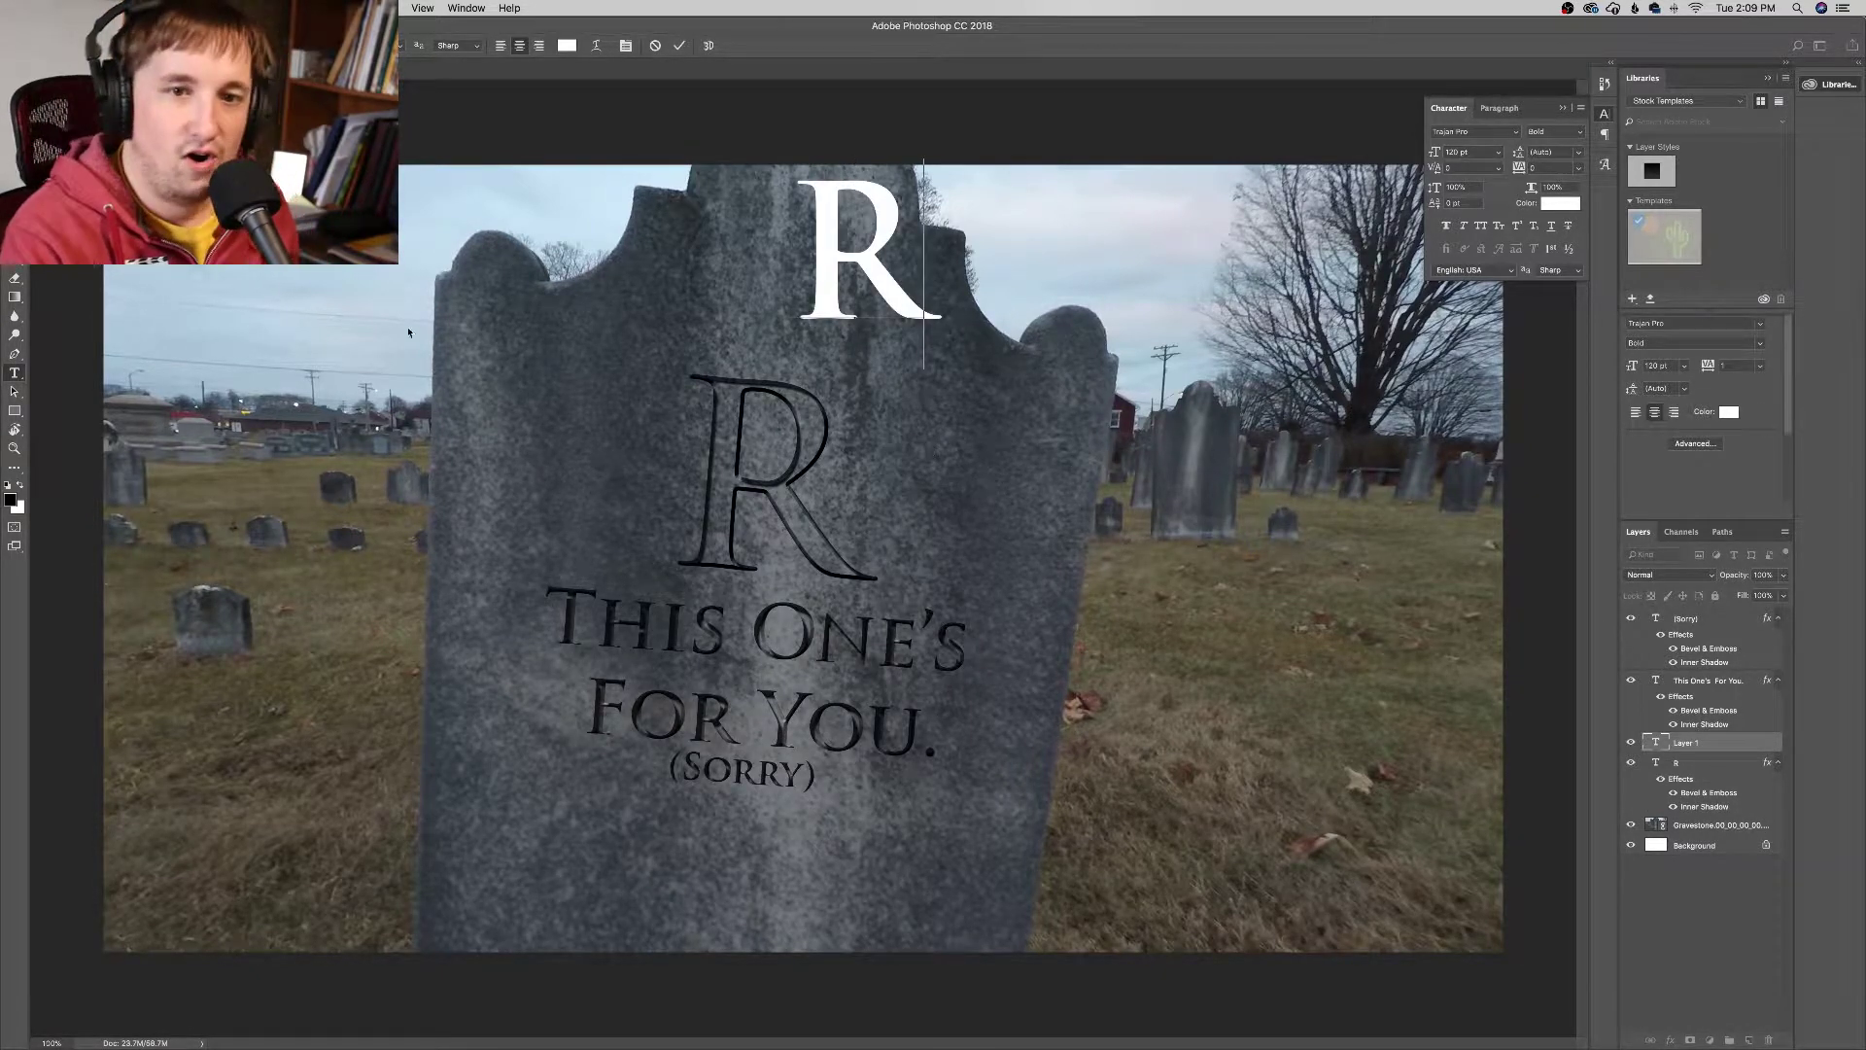
{"action": "key", "text": "super+Return"}
{"action": "key", "text": "v"}
{"action": "left_click_drag", "start_coordinate": [818, 266], "coordinate": [914, 492]}
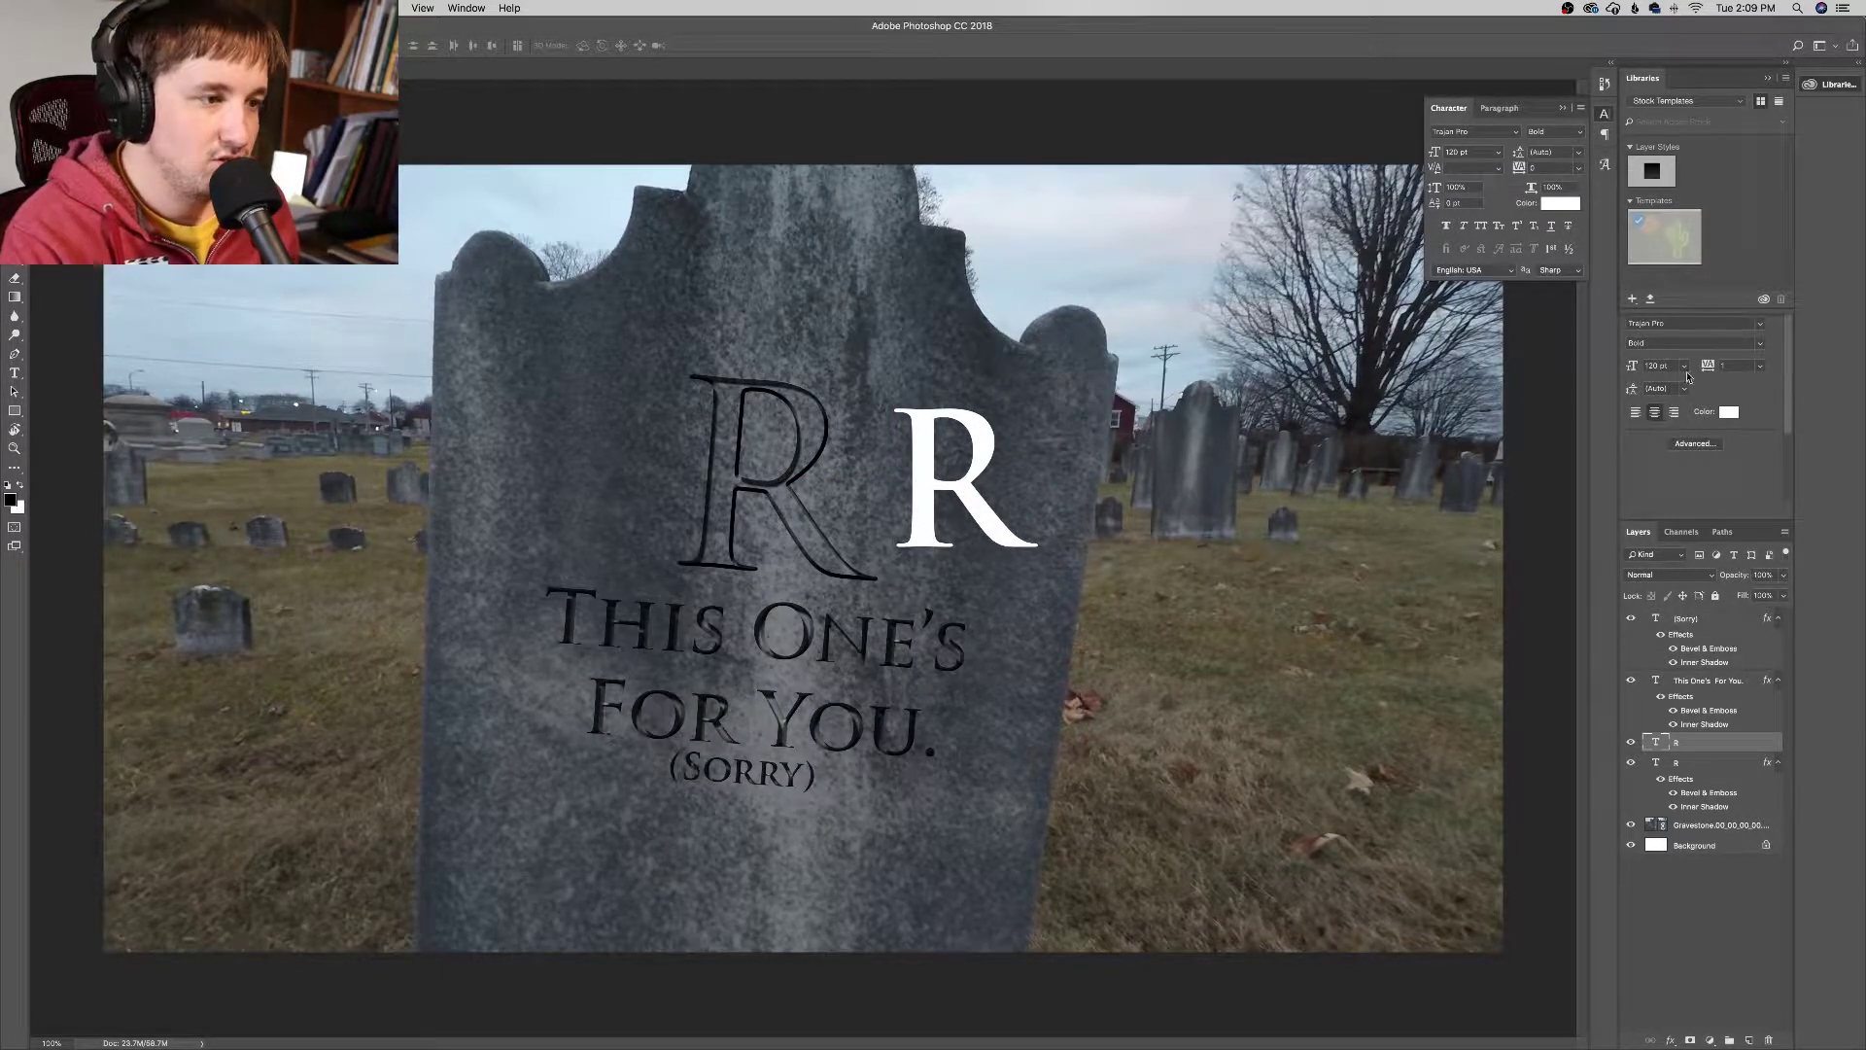
Step: Set the new R's font size to 176 pt, after first trying 160 pt
{"action": "left_click", "coordinate": [1686, 366]}
{"action": "left_click", "coordinate": [1685, 367]}
{"action": "left_click", "coordinate": [1664, 366]}
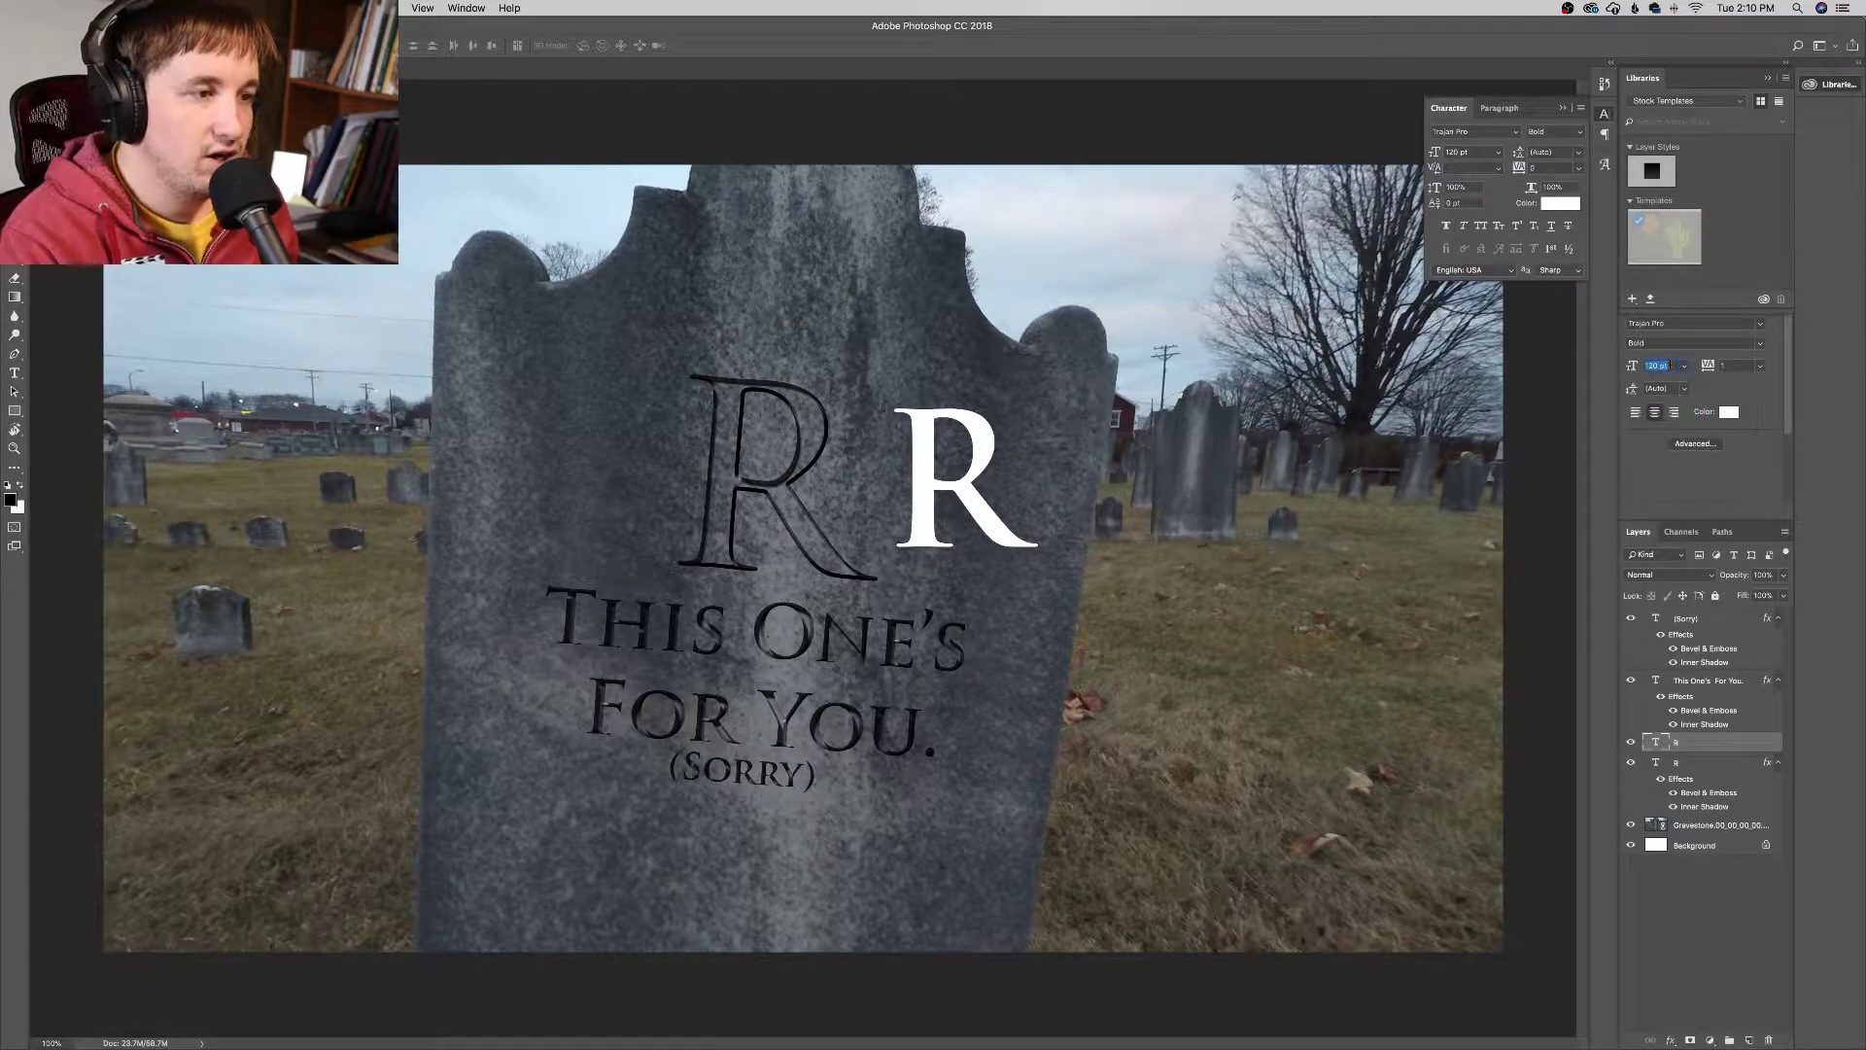
{"action": "type", "text": "160"}
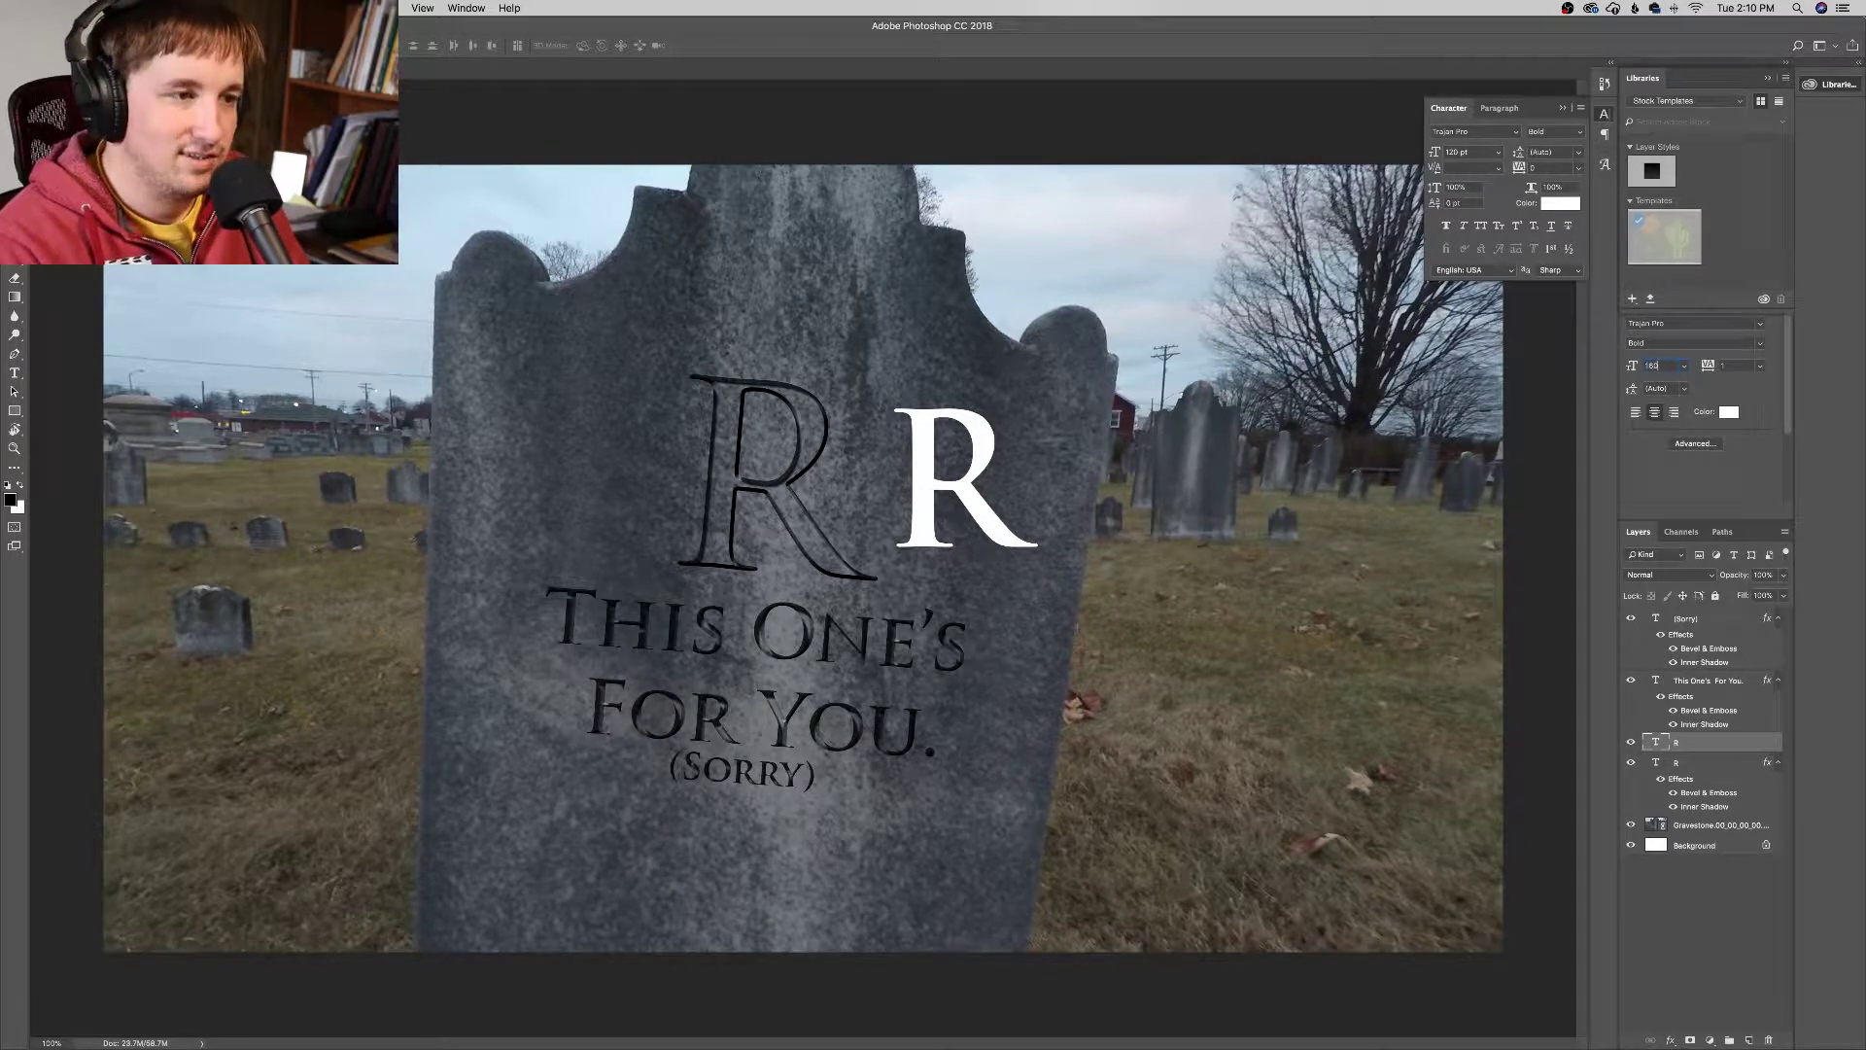
{"action": "key", "text": "Return"}
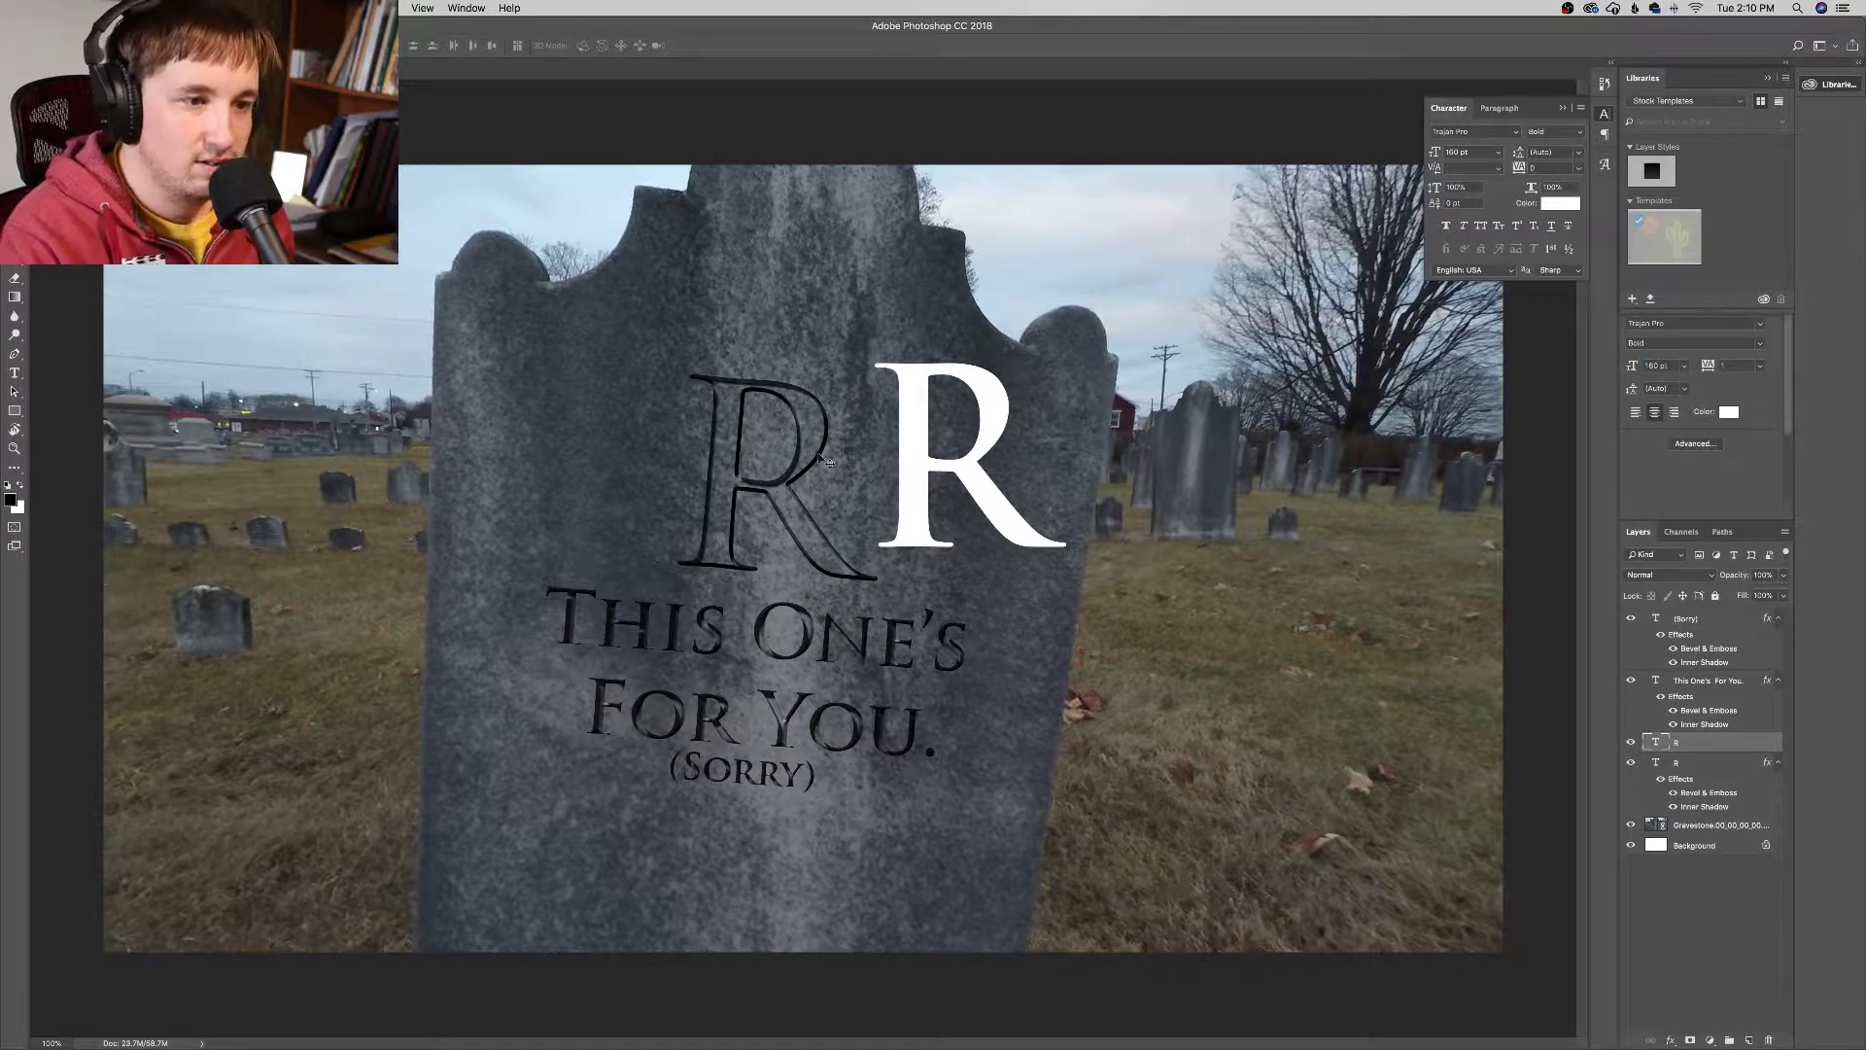
{"action": "left_click", "coordinate": [1657, 367]}
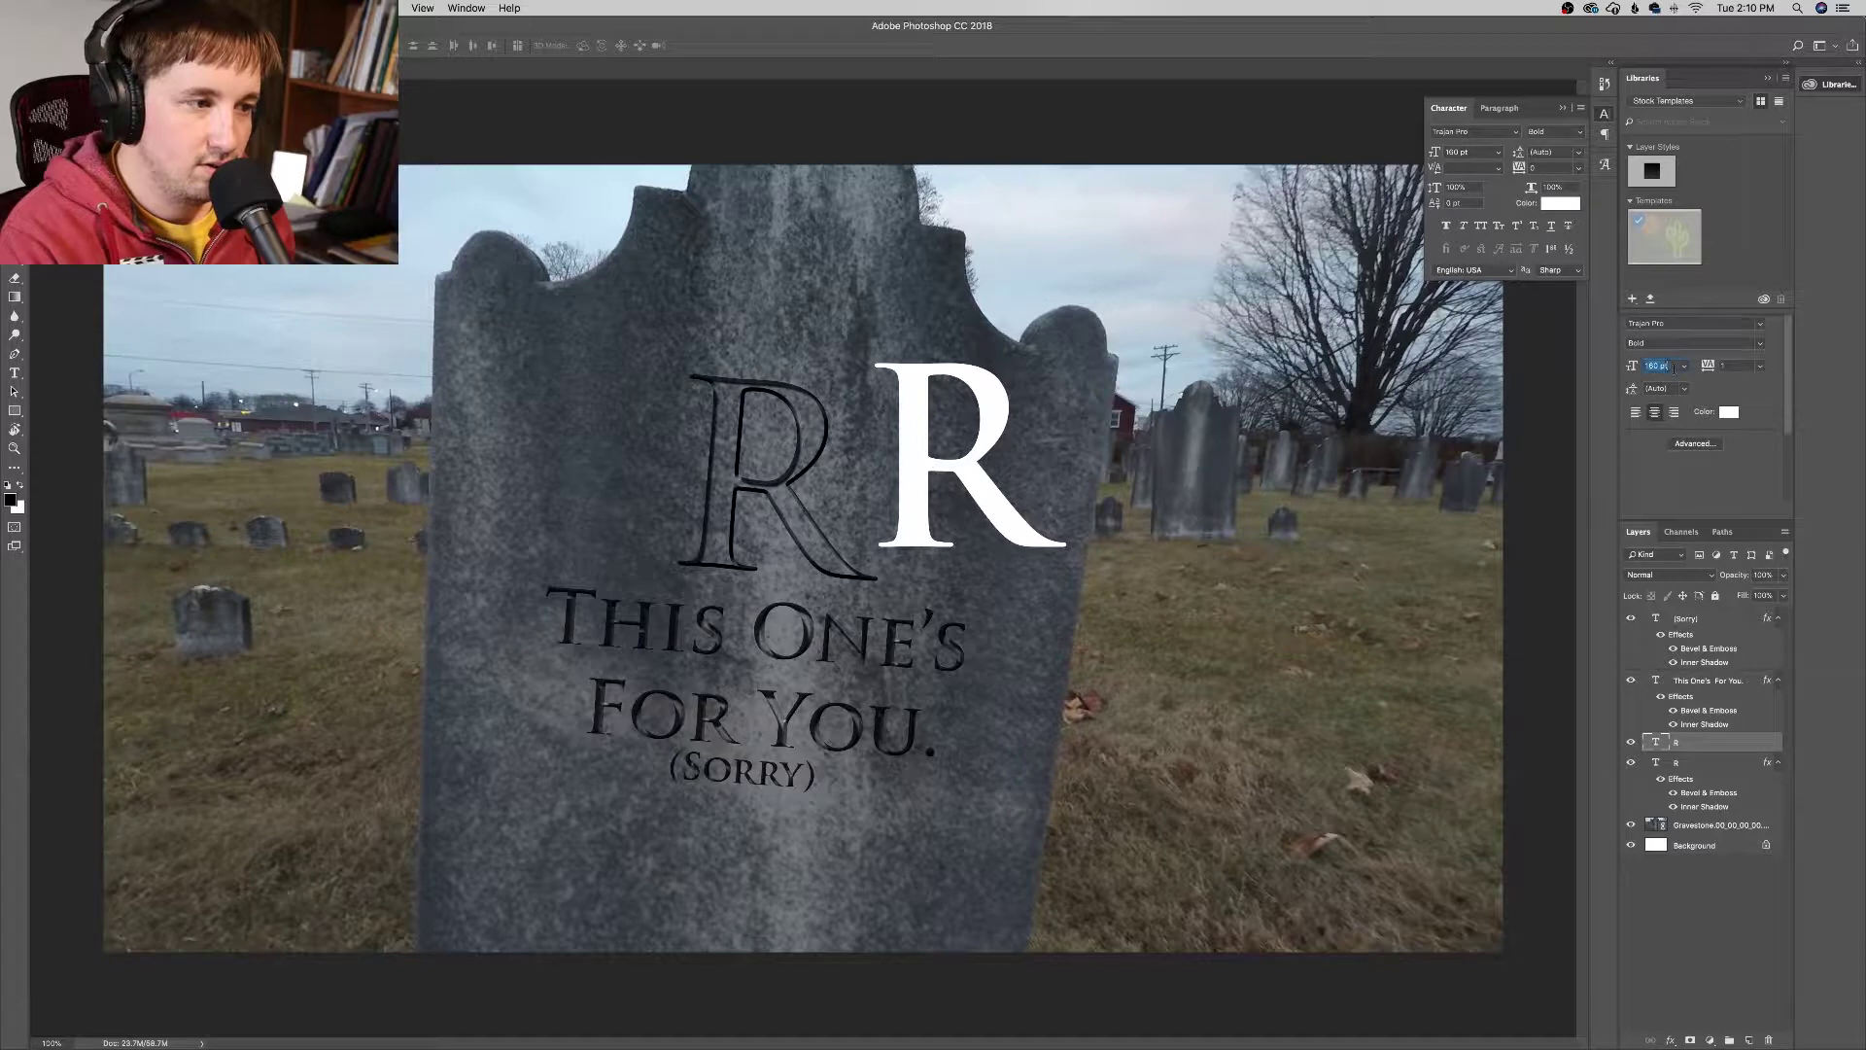
{"action": "type", "text": "176"}
{"action": "key", "text": "Return"}
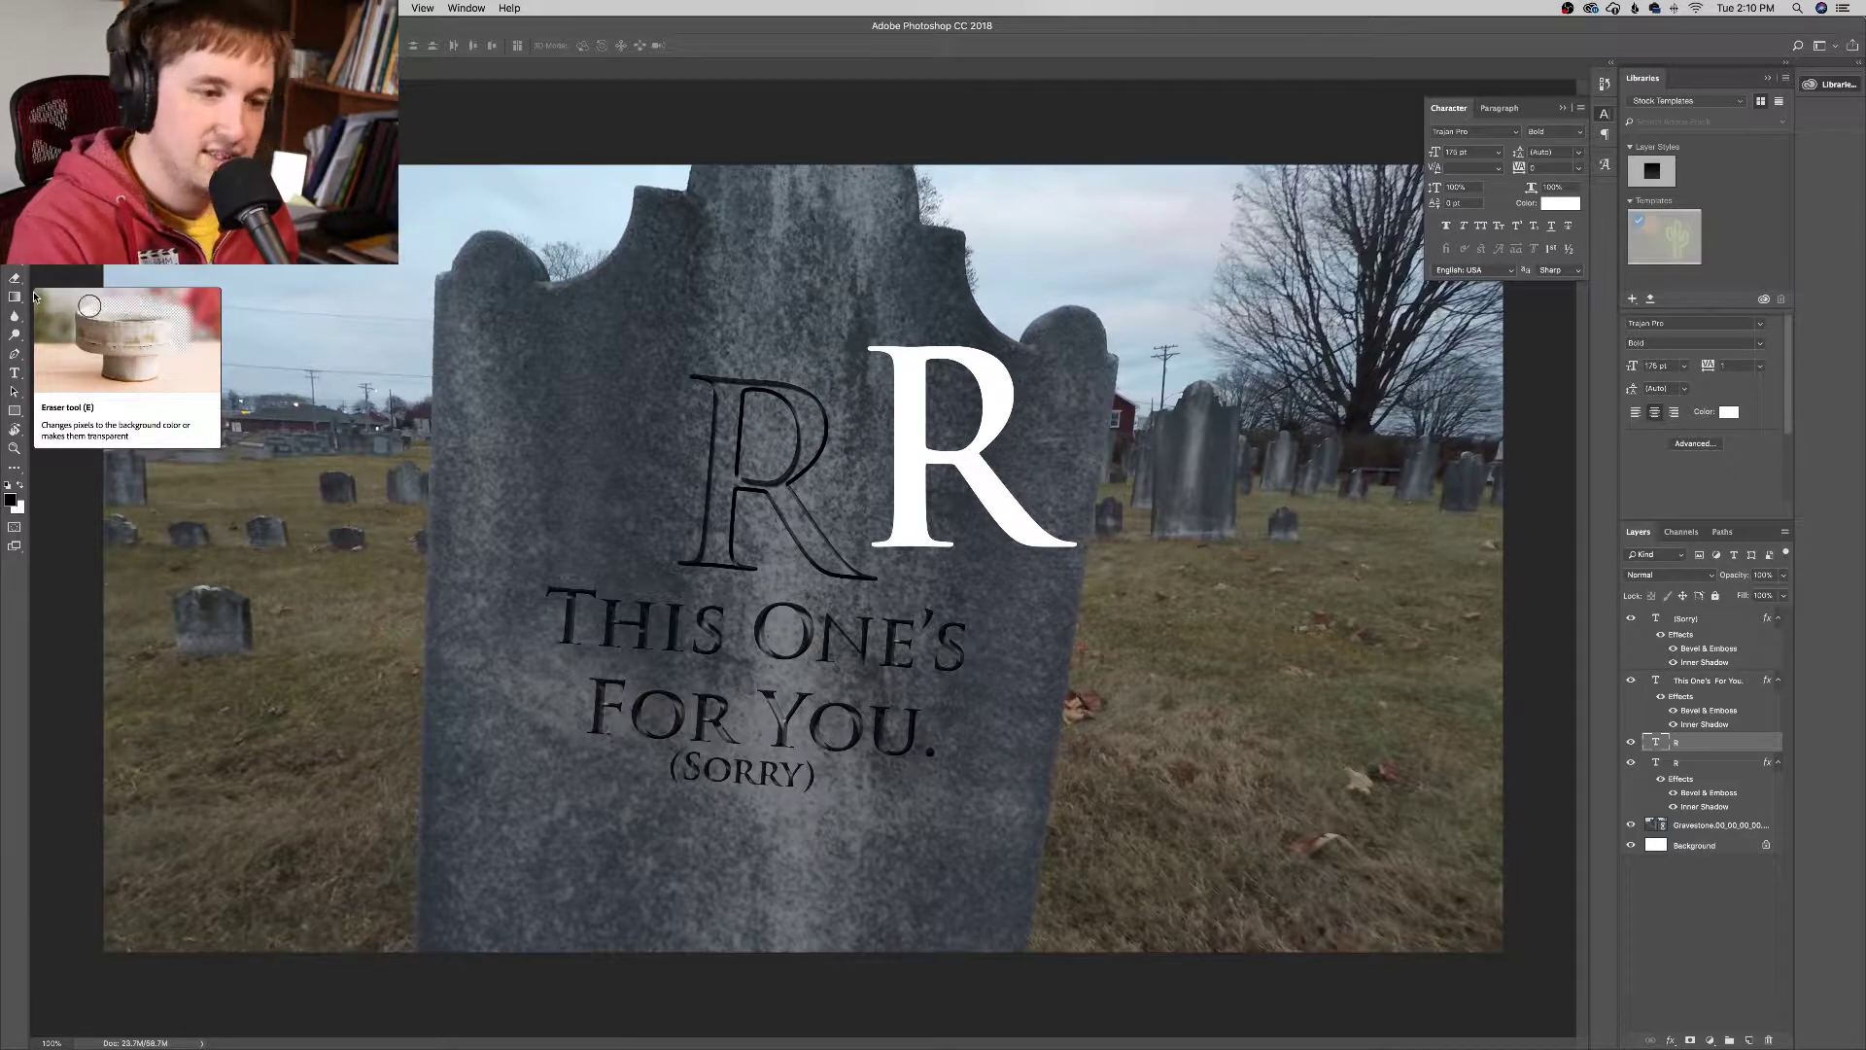
Step: Rotate the white R about -2.3° and position it over the engraved R
{"action": "key", "text": "super+t"}
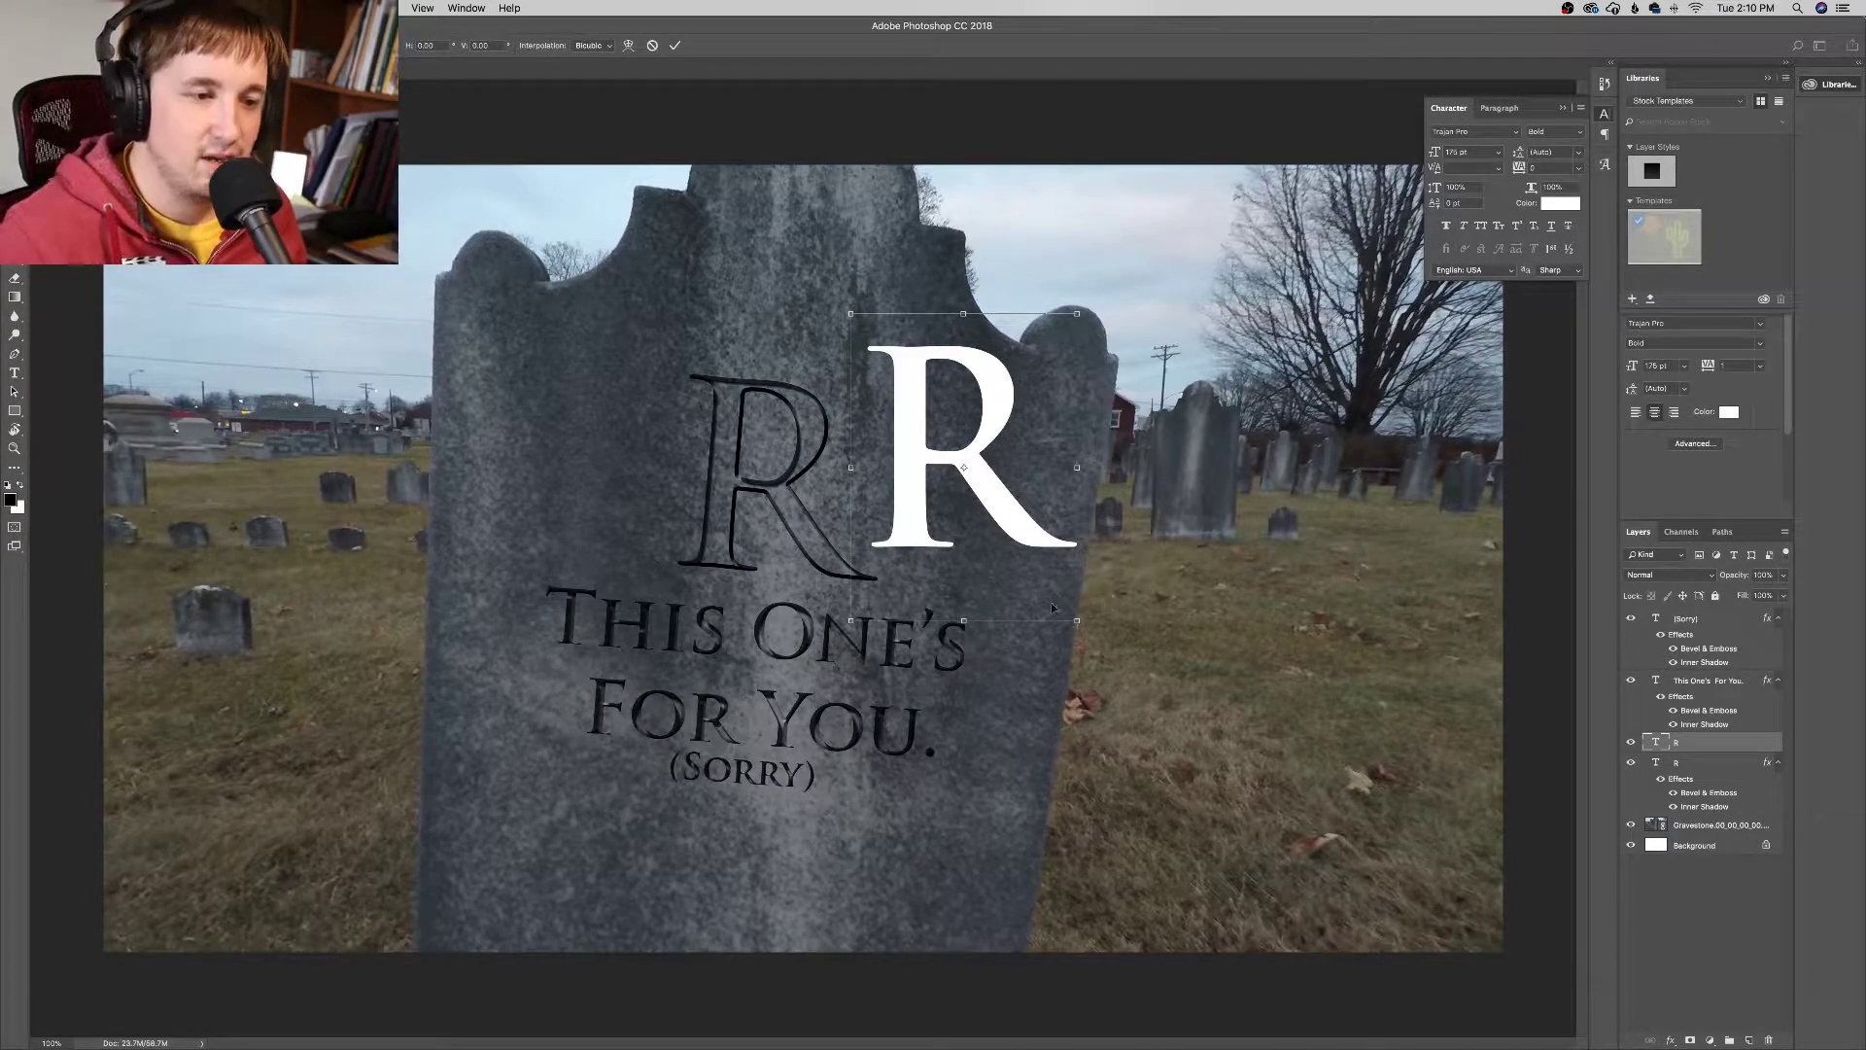
{"action": "left_click_drag", "start_coordinate": [1086, 630], "coordinate": [1068, 646]}
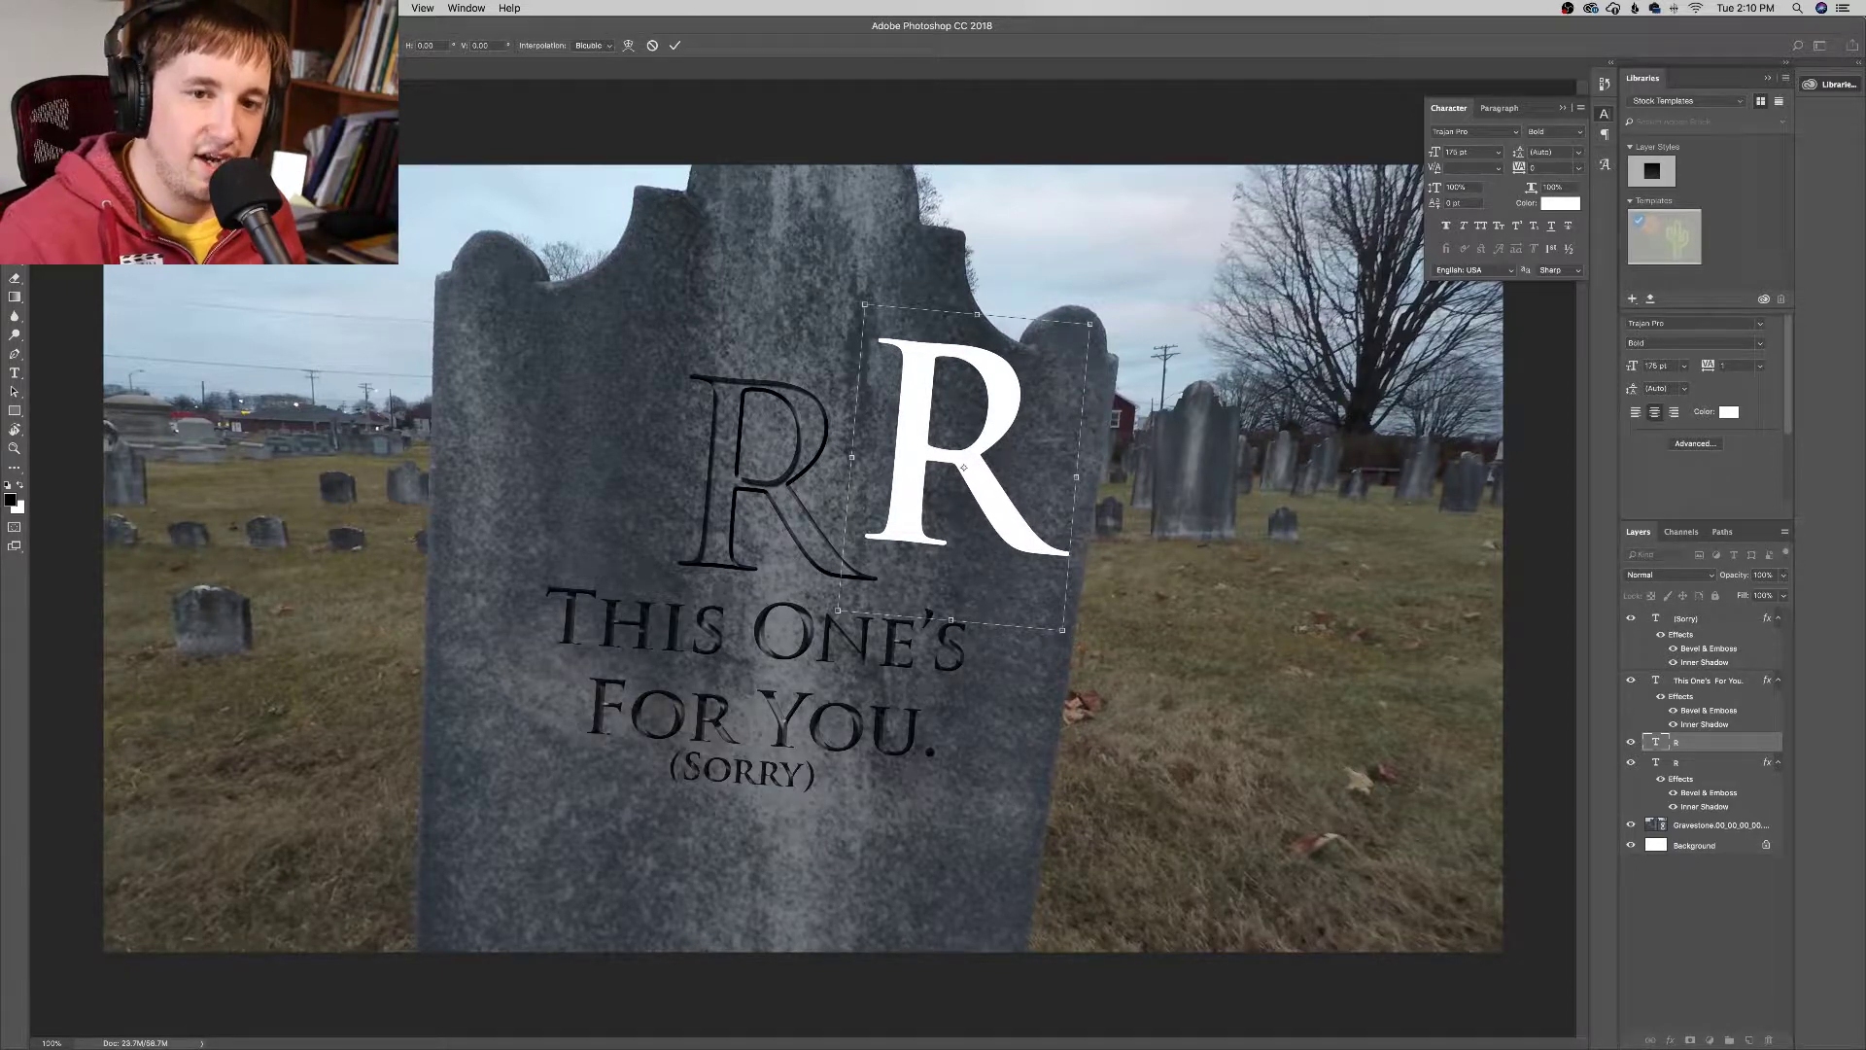
{"action": "key", "text": "e"}
{"action": "left_click", "coordinate": [1037, 342]}
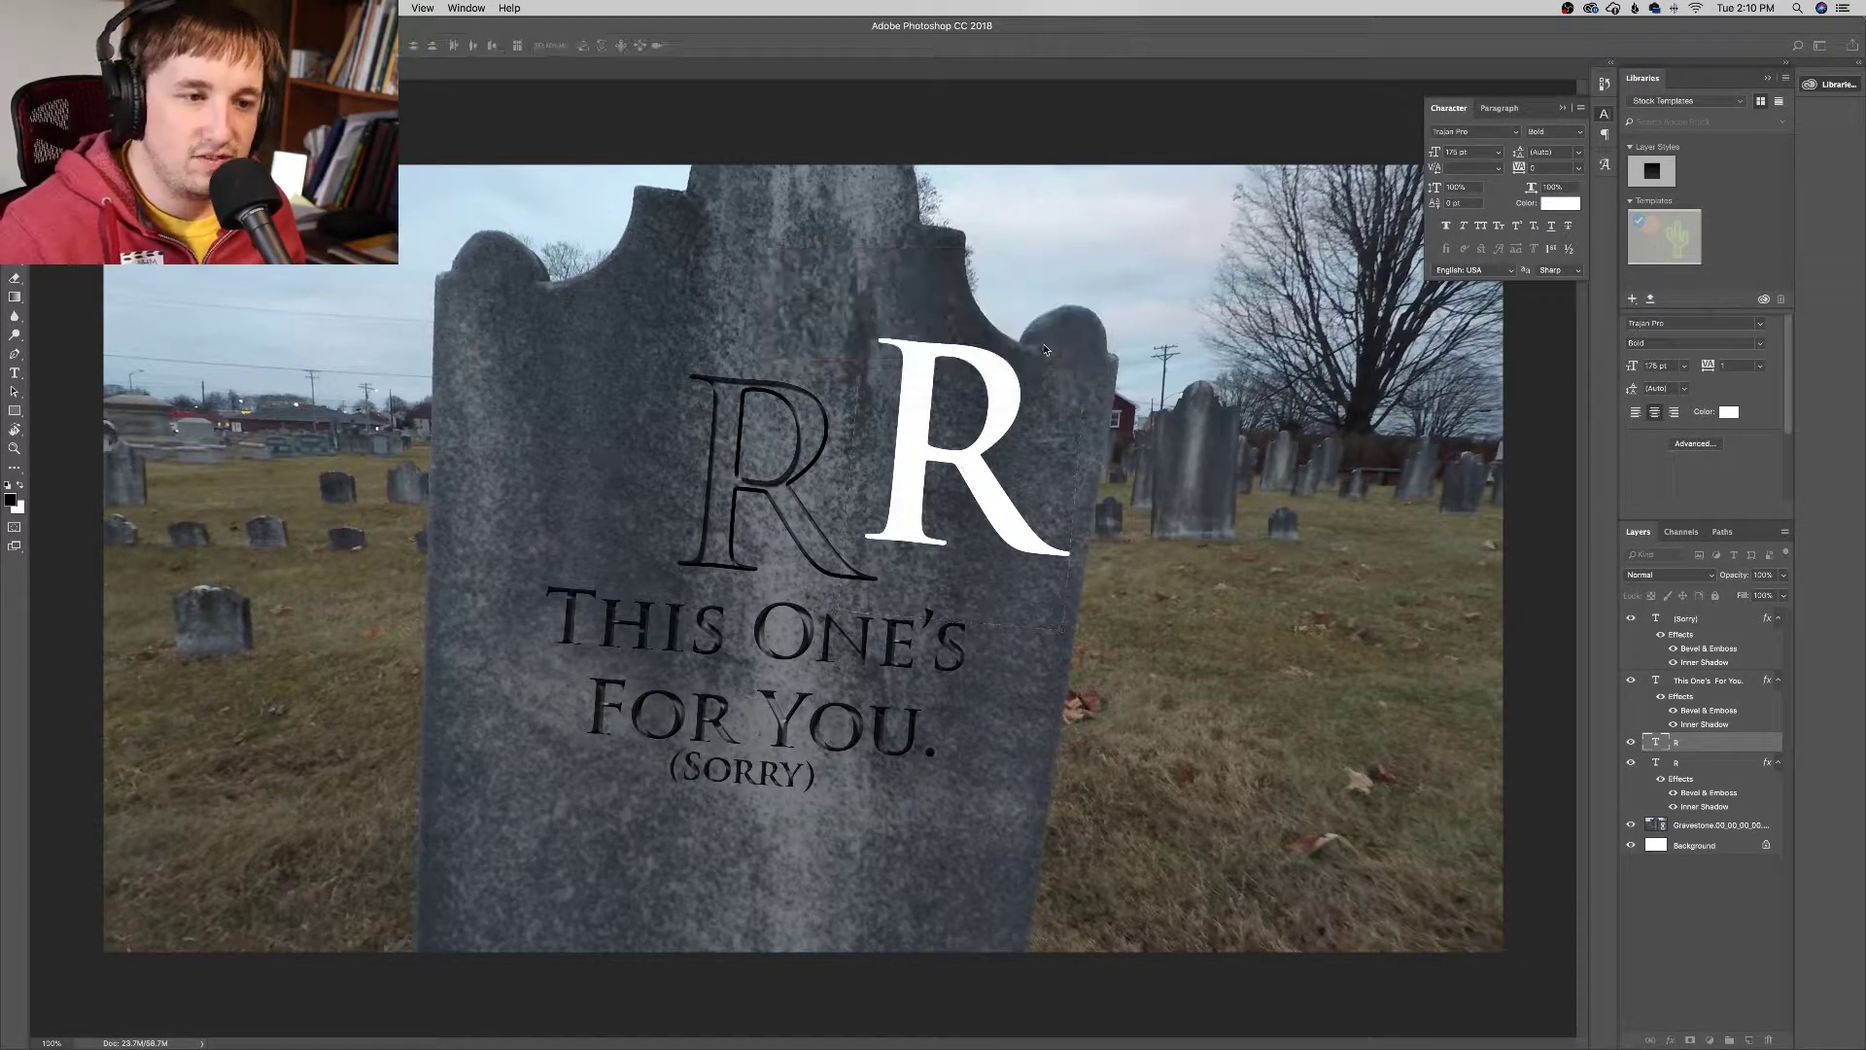
{"action": "left_click_drag", "start_coordinate": [972, 465], "coordinate": [783, 489]}
{"action": "key", "text": "ctrl+t"}
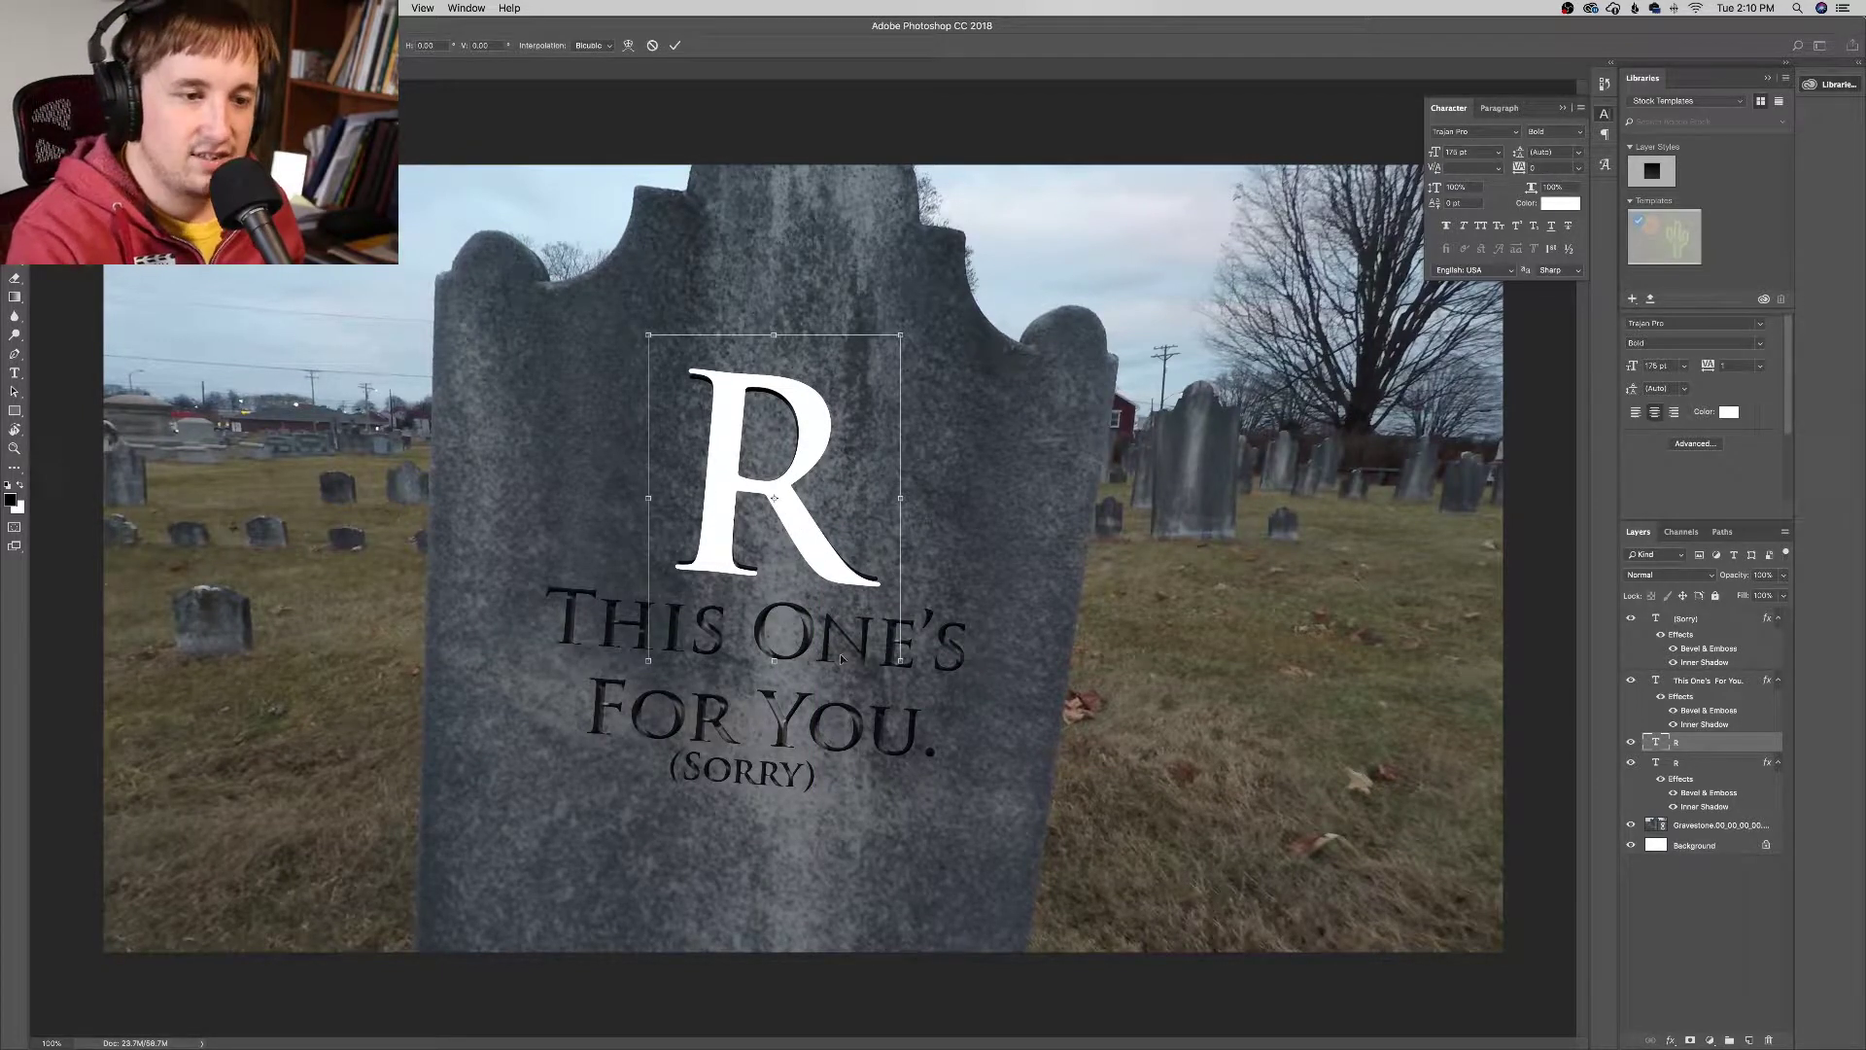
{"action": "left_click_drag", "start_coordinate": [918, 673], "coordinate": [920, 665]}
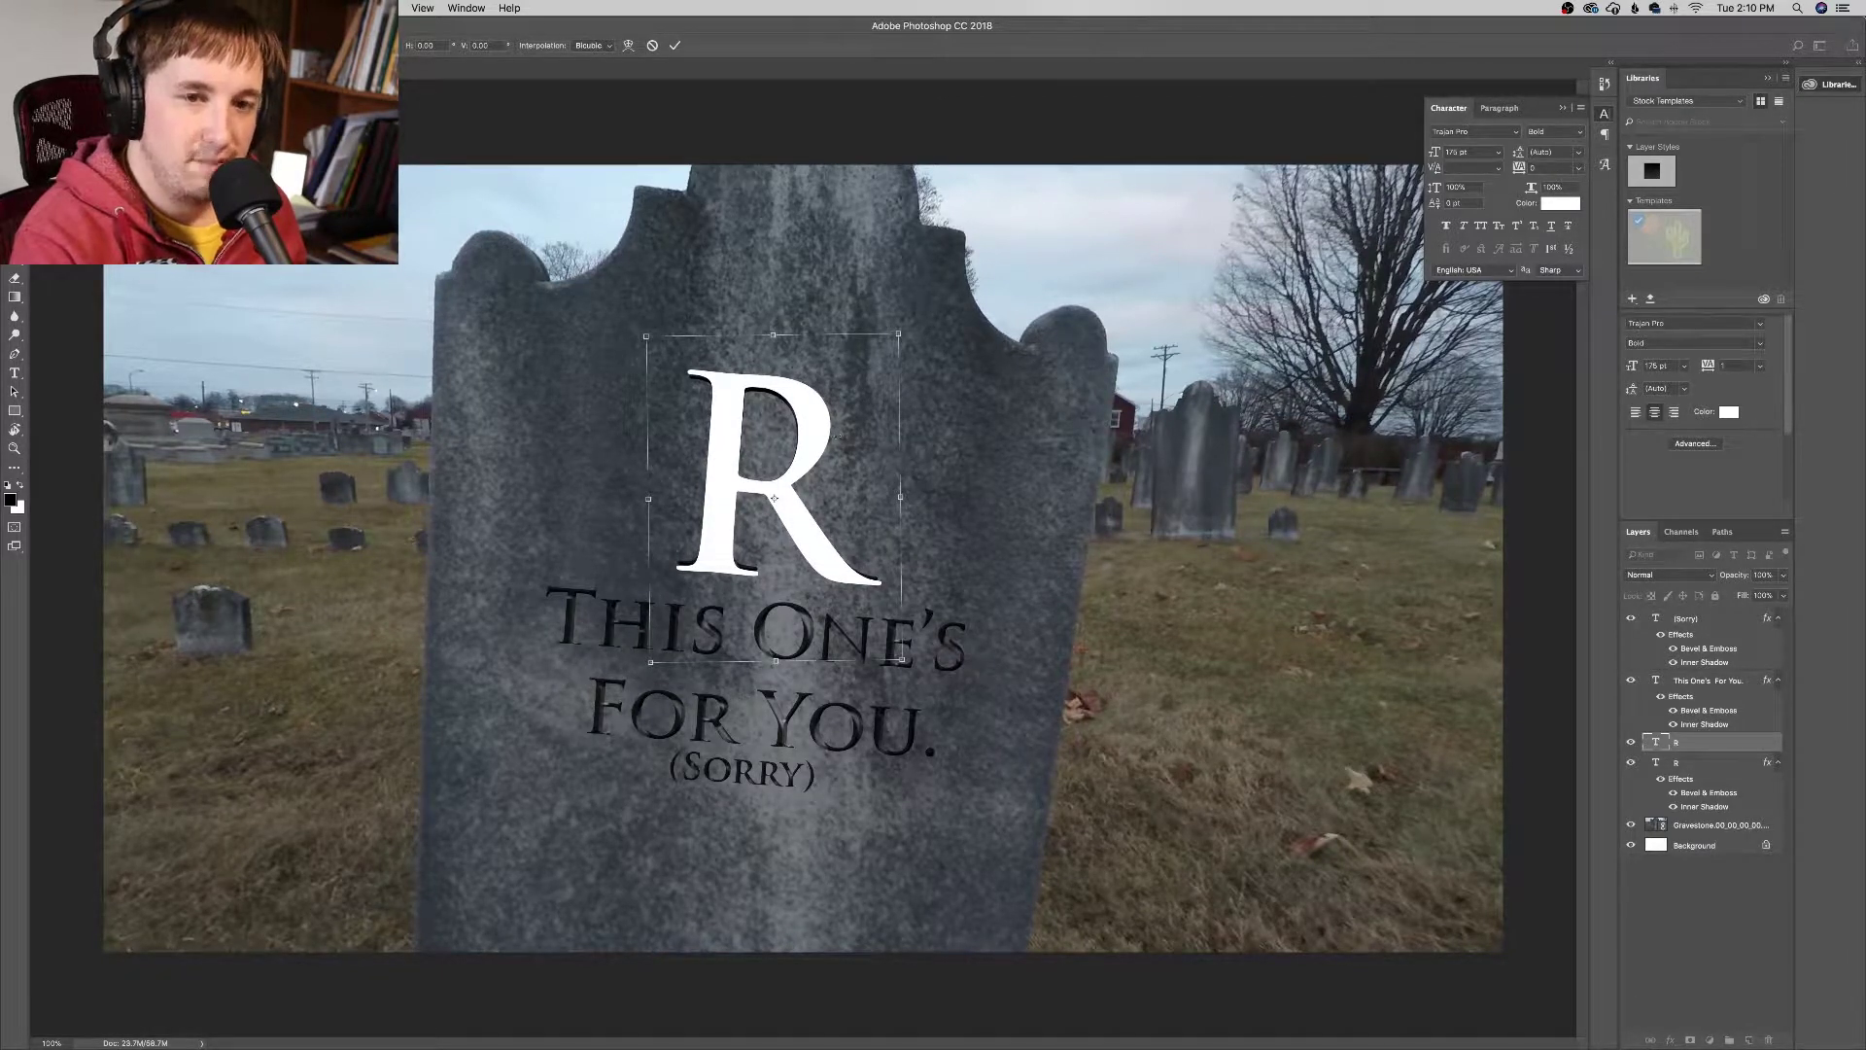
{"action": "key", "text": "v"}
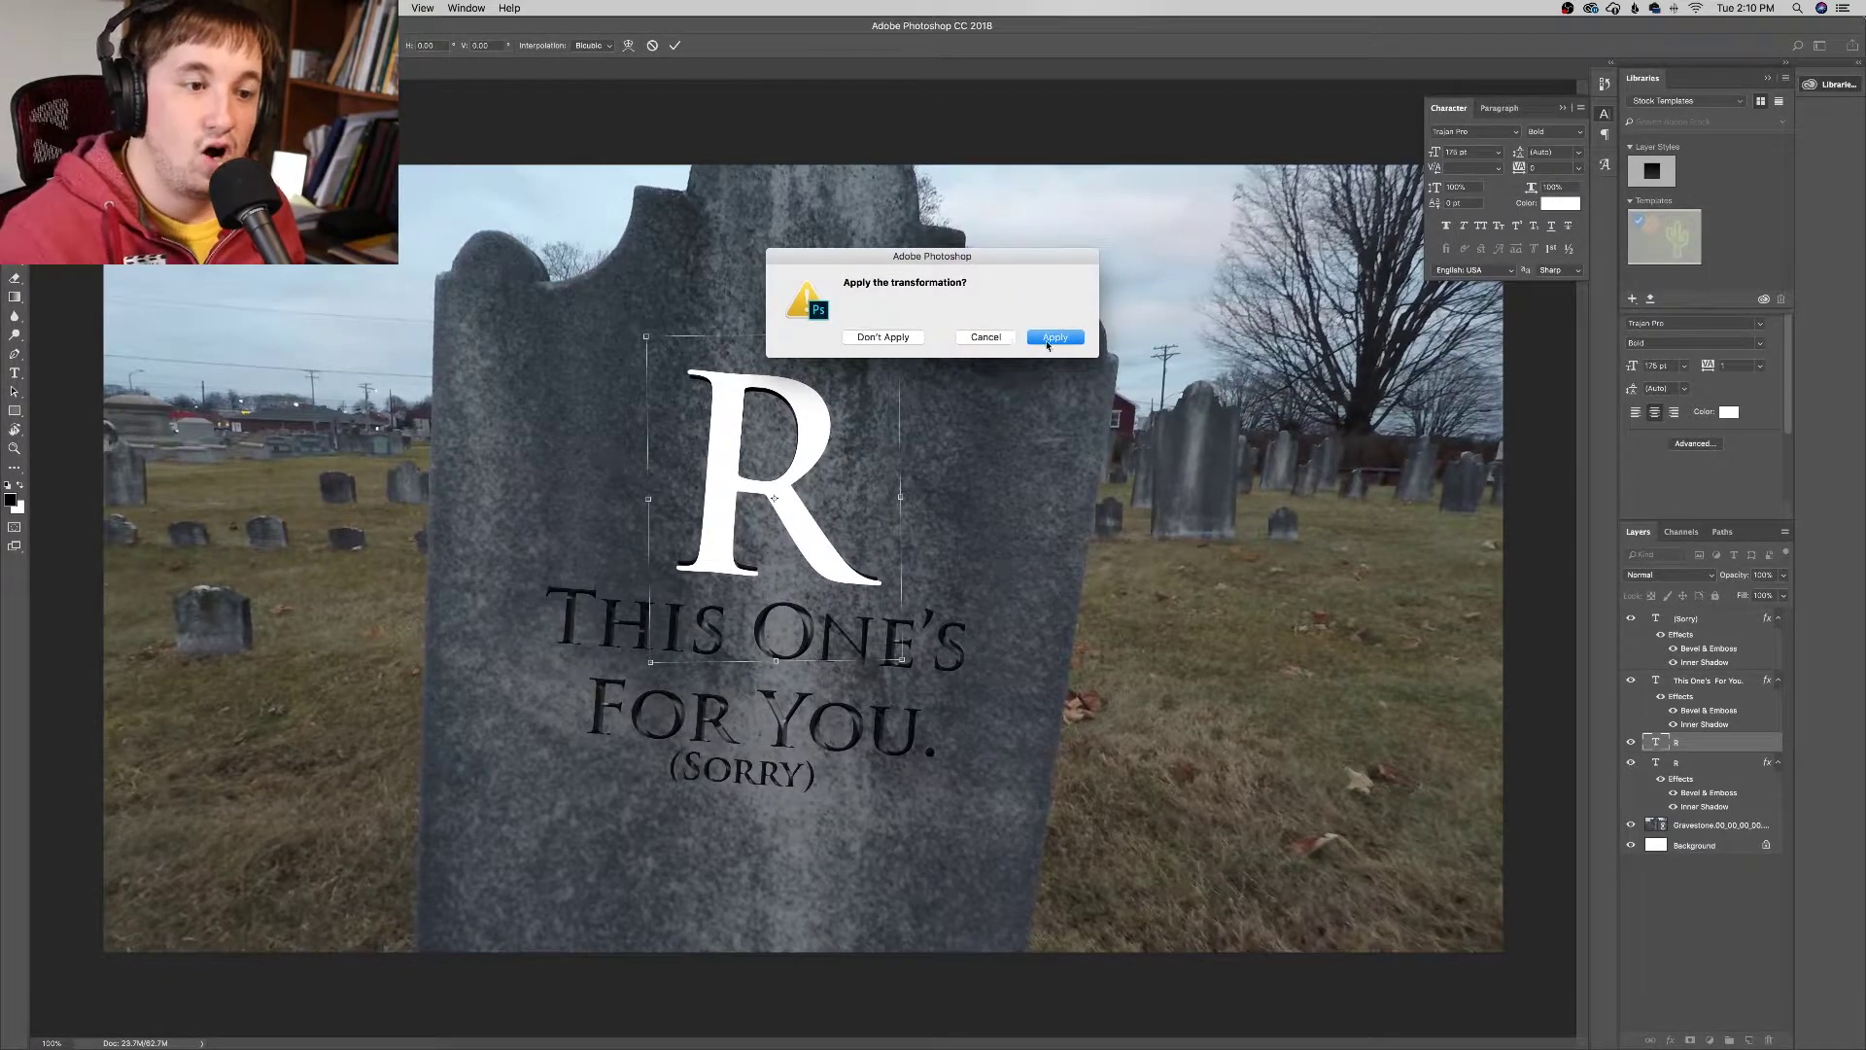
{"action": "left_click", "coordinate": [1055, 337]}
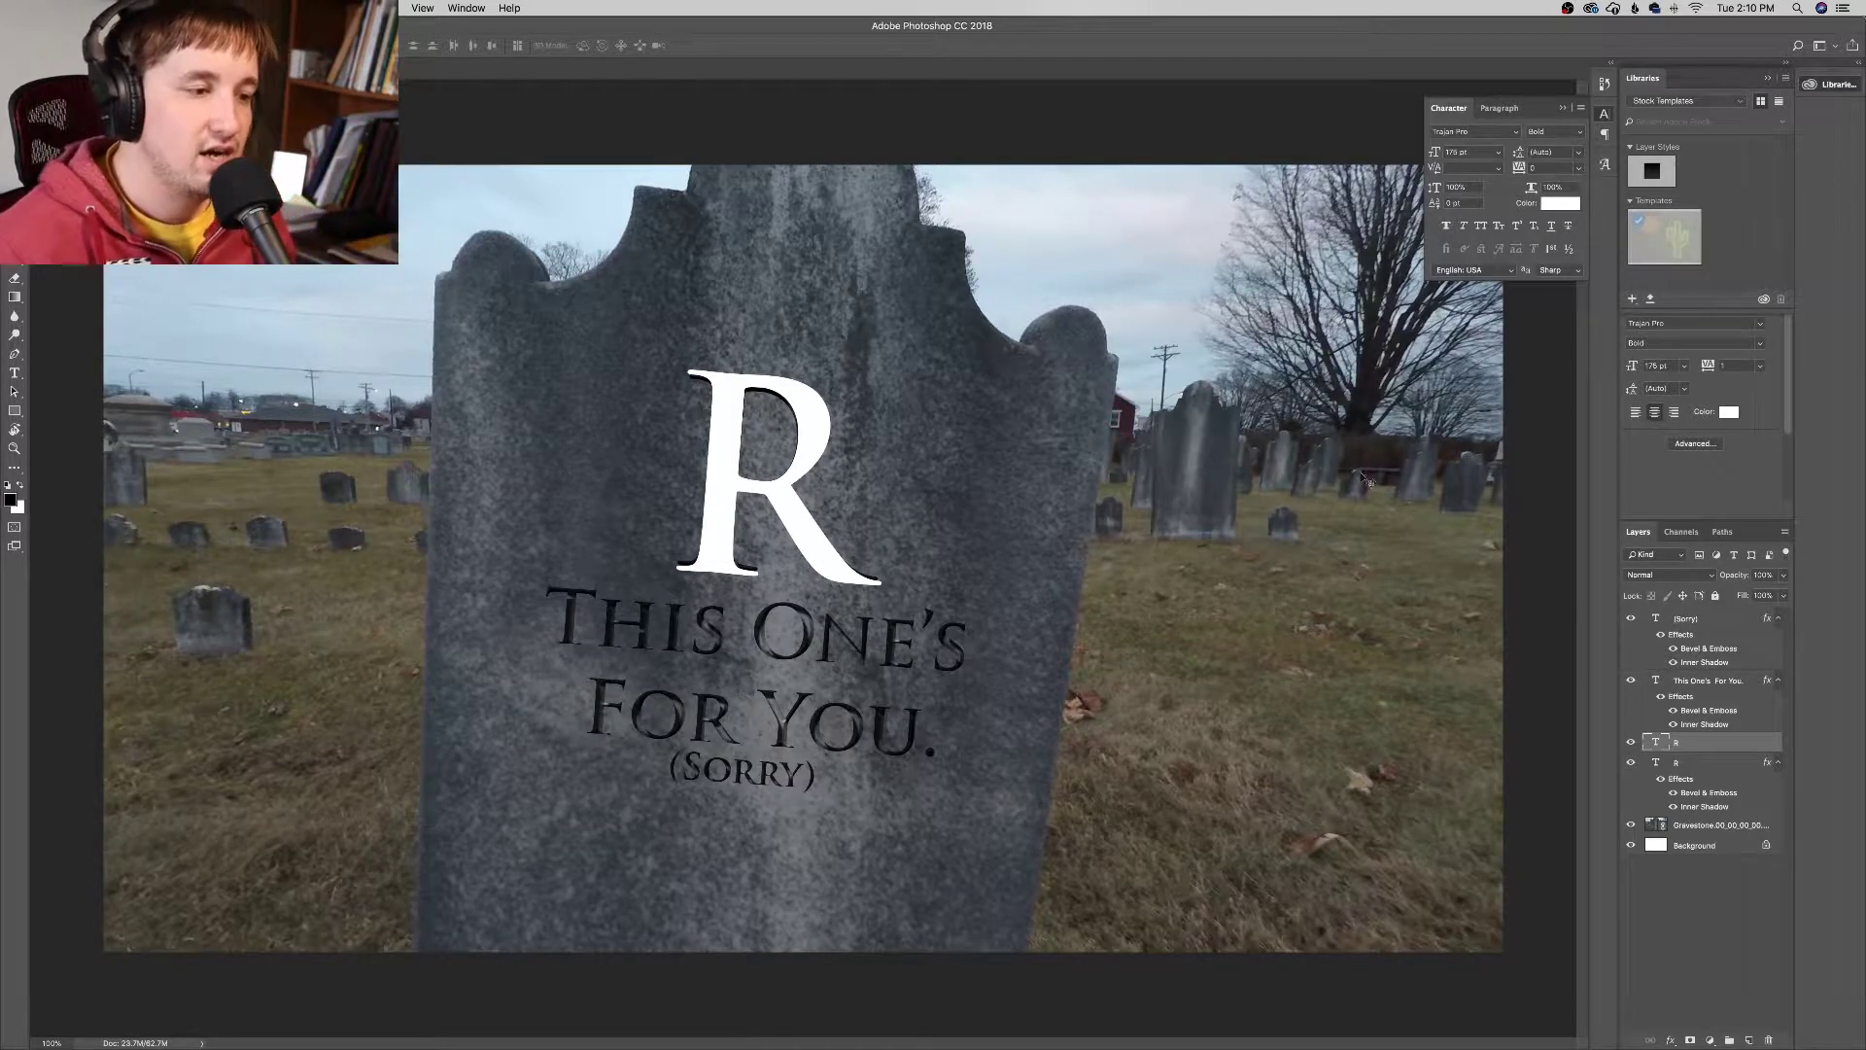
{"action": "mouse_move", "coordinate": [855, 483]}
{"action": "left_mouse_down"}
{"action": "mouse_move", "coordinate": [826, 489]}
{"action": "mouse_move", "coordinate": [856, 483]}
{"action": "left_mouse_up"}
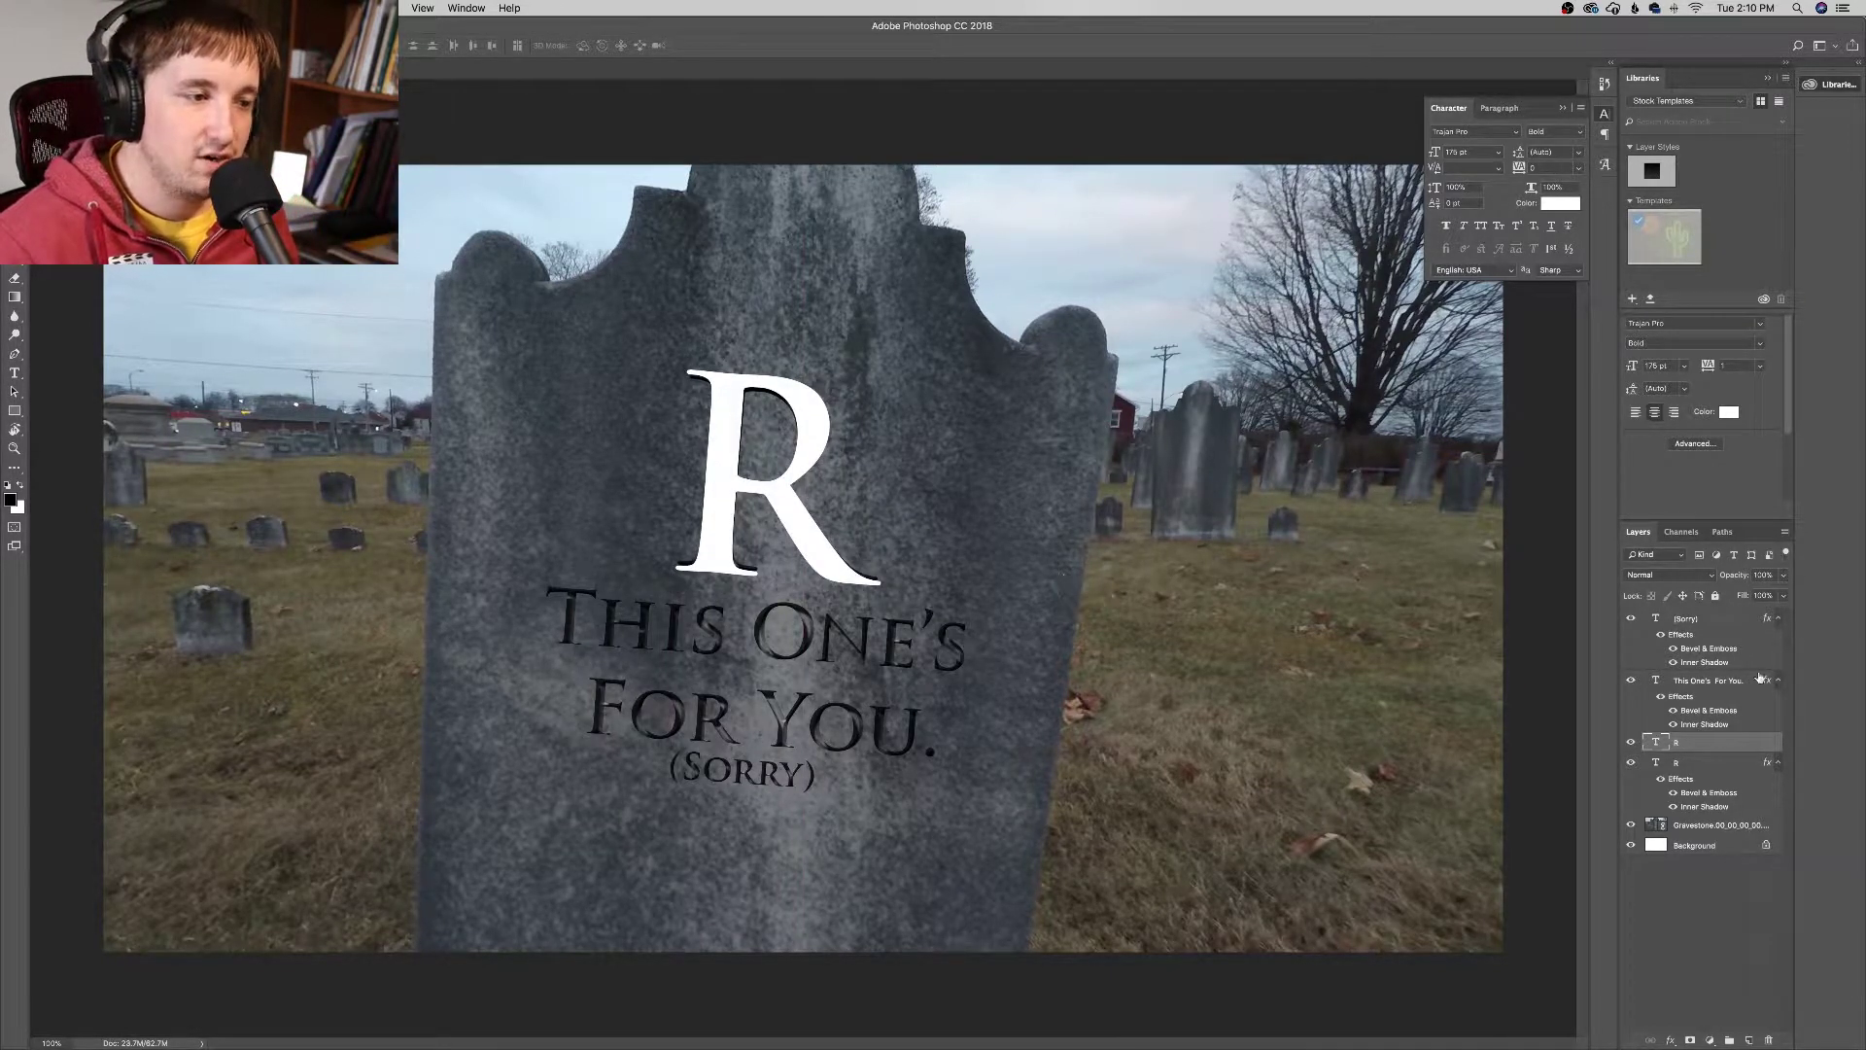
Step: Set the R layer's blend mode to Multiply, then select the plain R layer
{"action": "left_click", "coordinate": [1696, 575]}
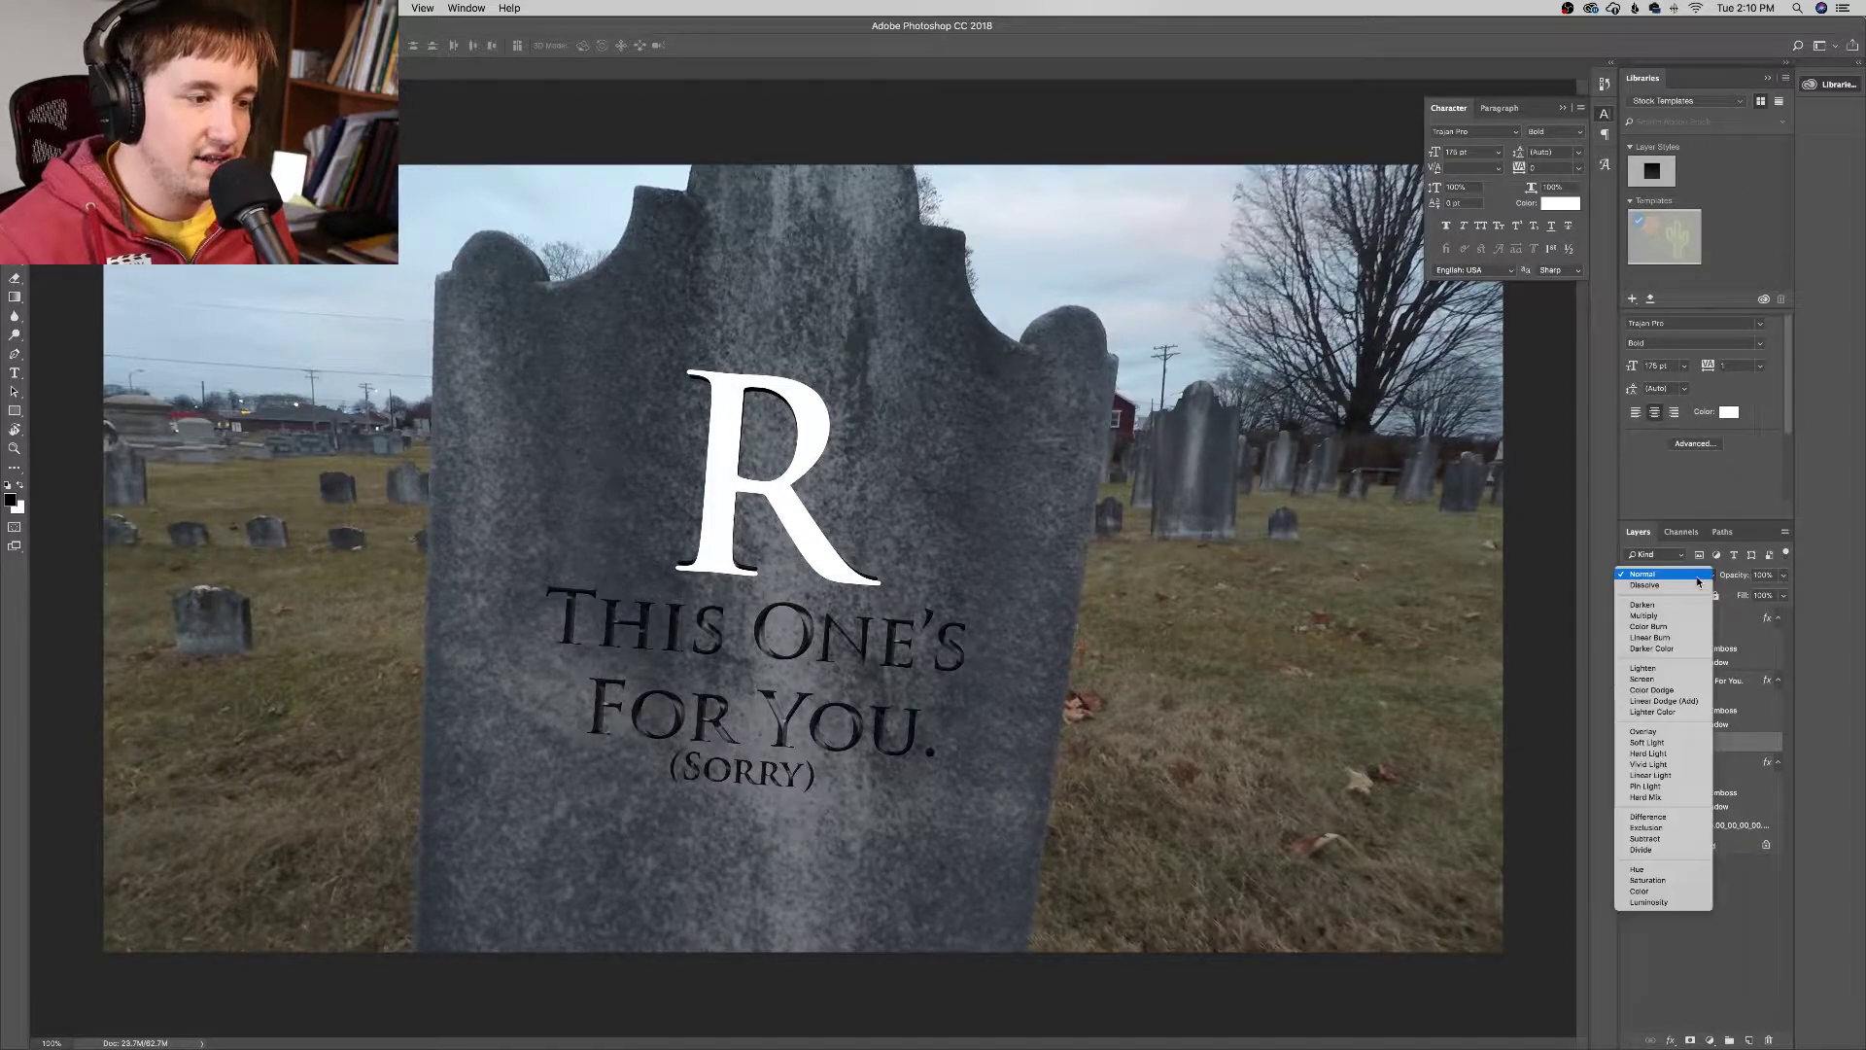
{"action": "left_click", "coordinate": [1657, 617]}
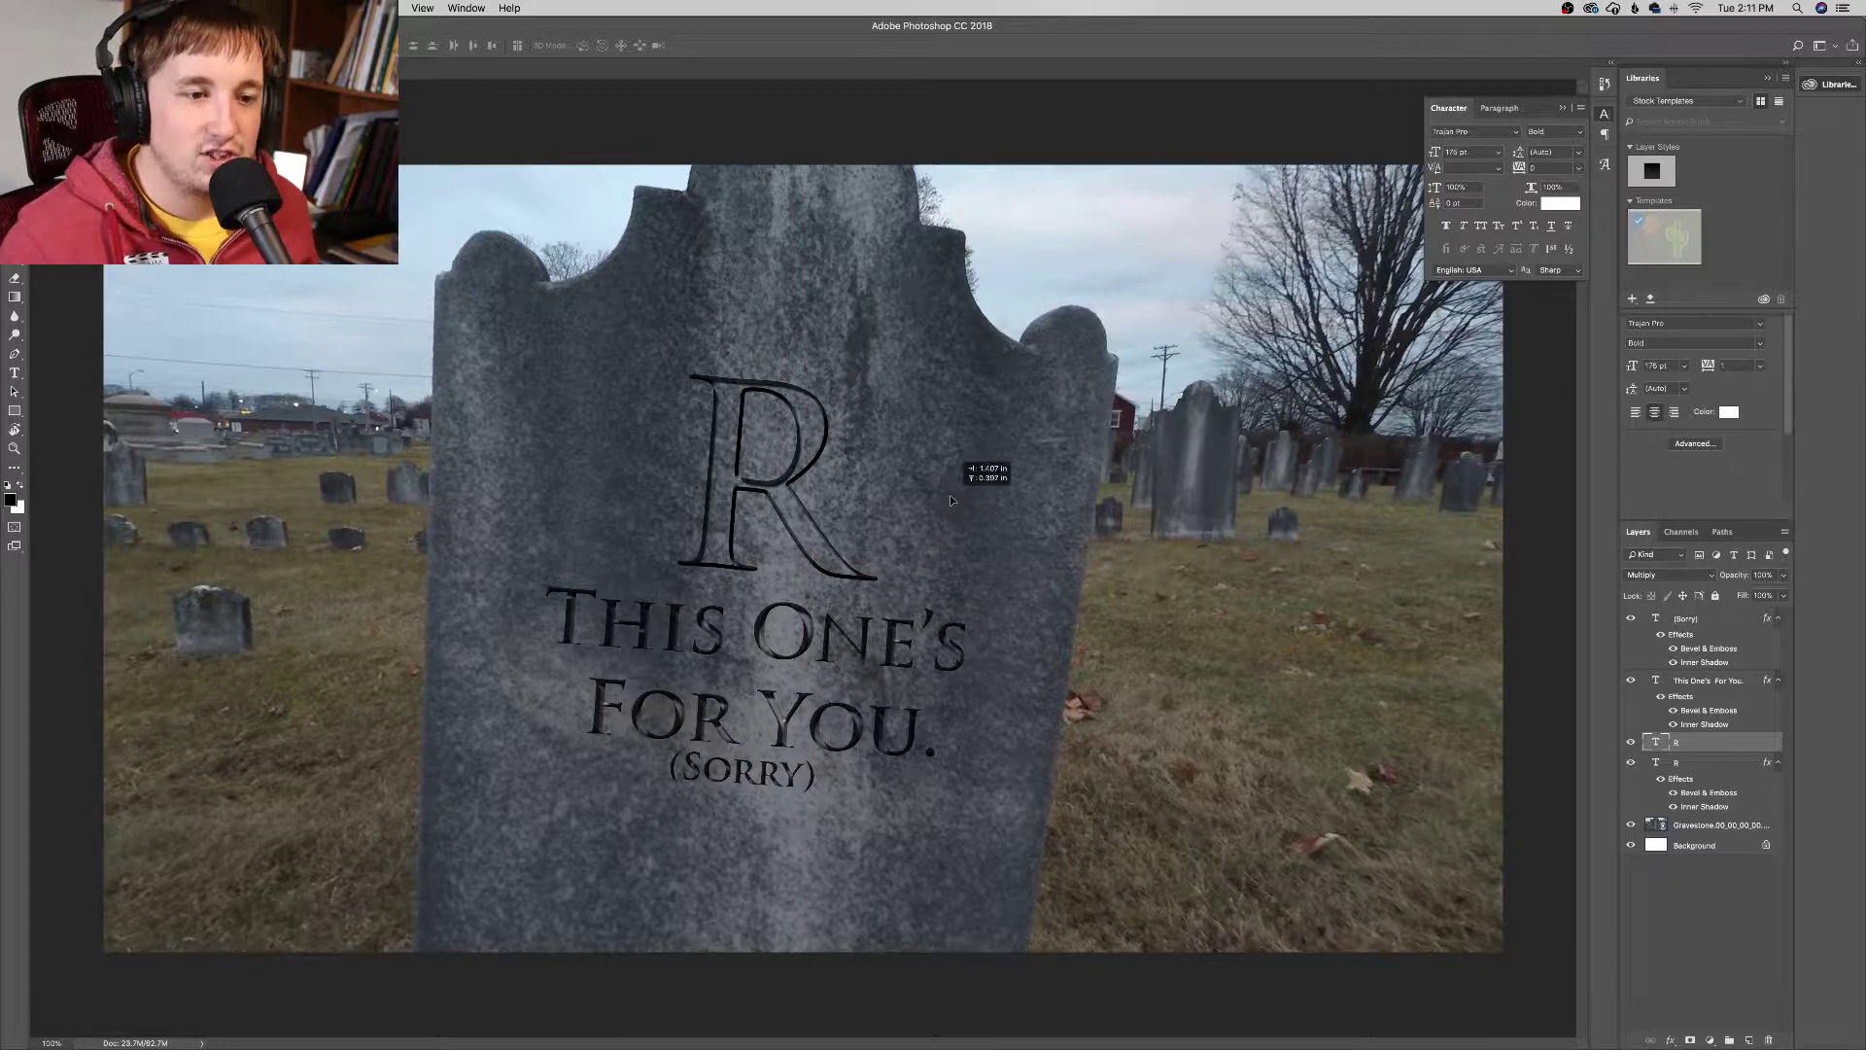
{"action": "left_click", "coordinate": [723, 503]}
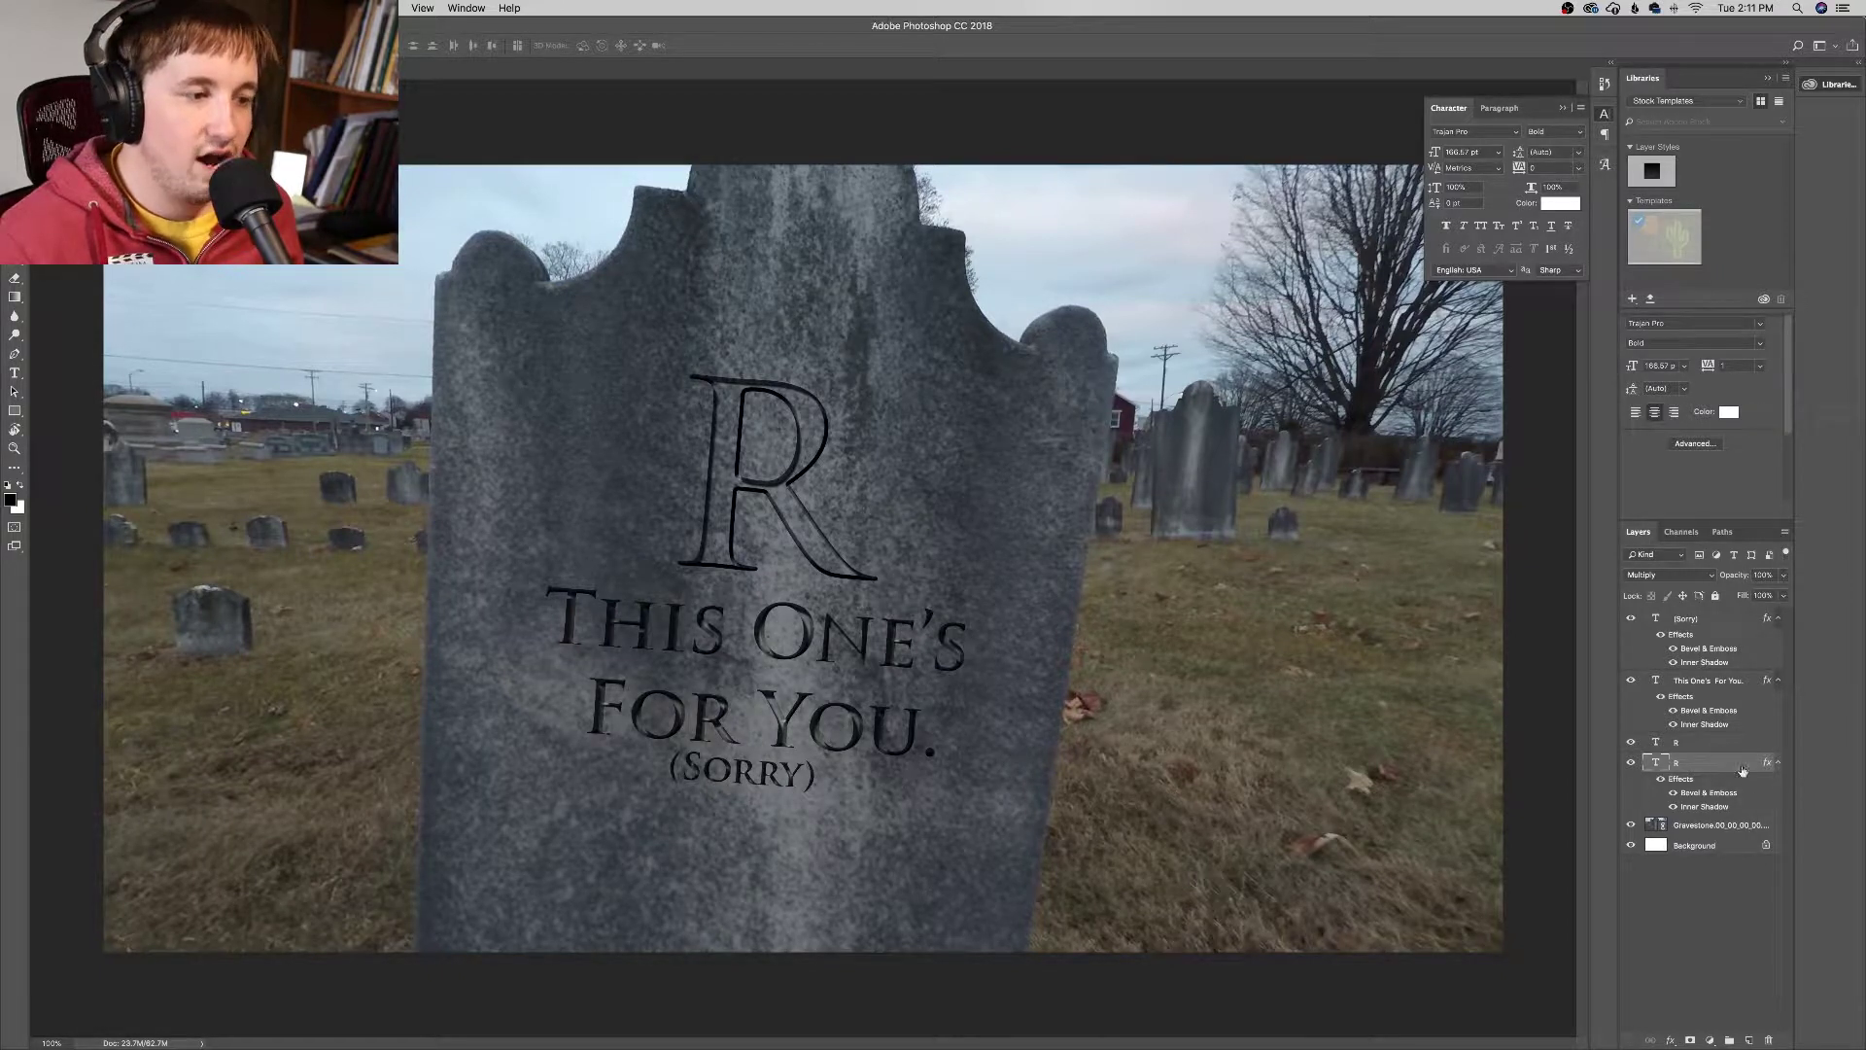
{"action": "left_click", "coordinate": [1706, 743]}
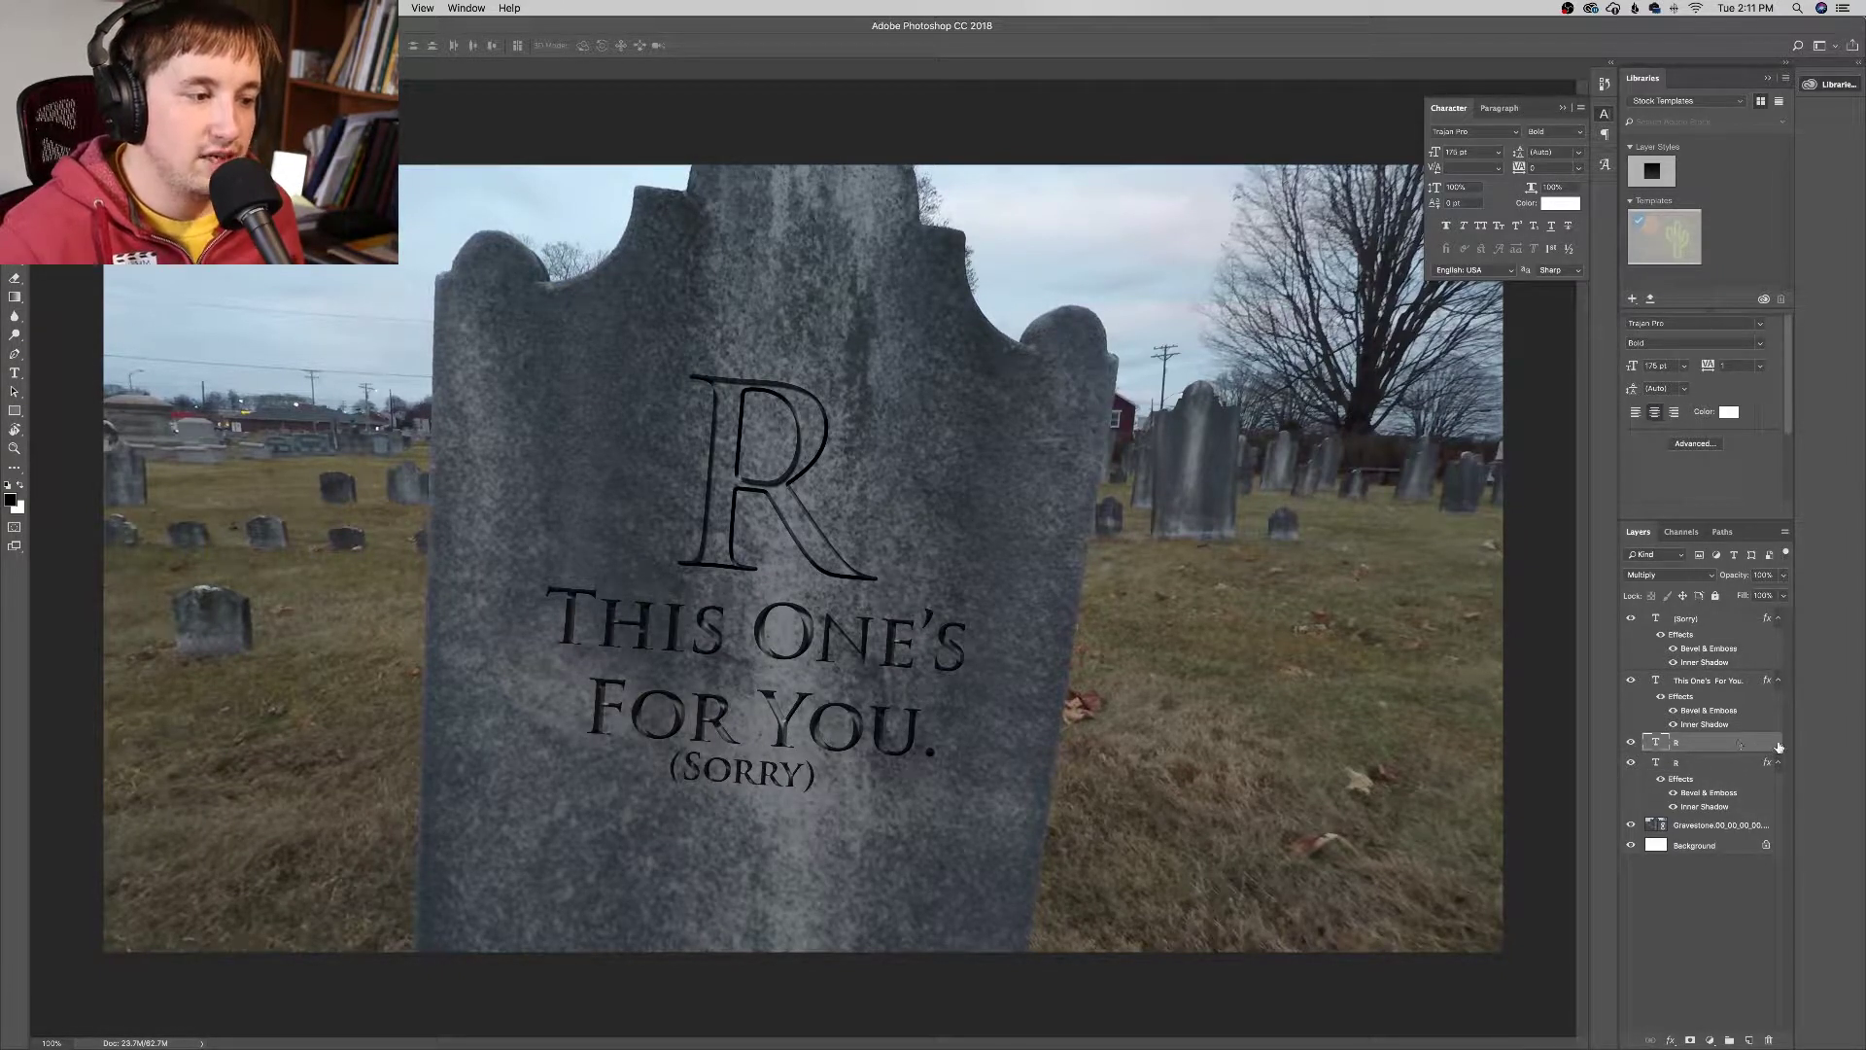
Step: Apply a Bevel & Emboss layer style to the plain R layer
{"action": "double_click", "coordinate": [1777, 745]}
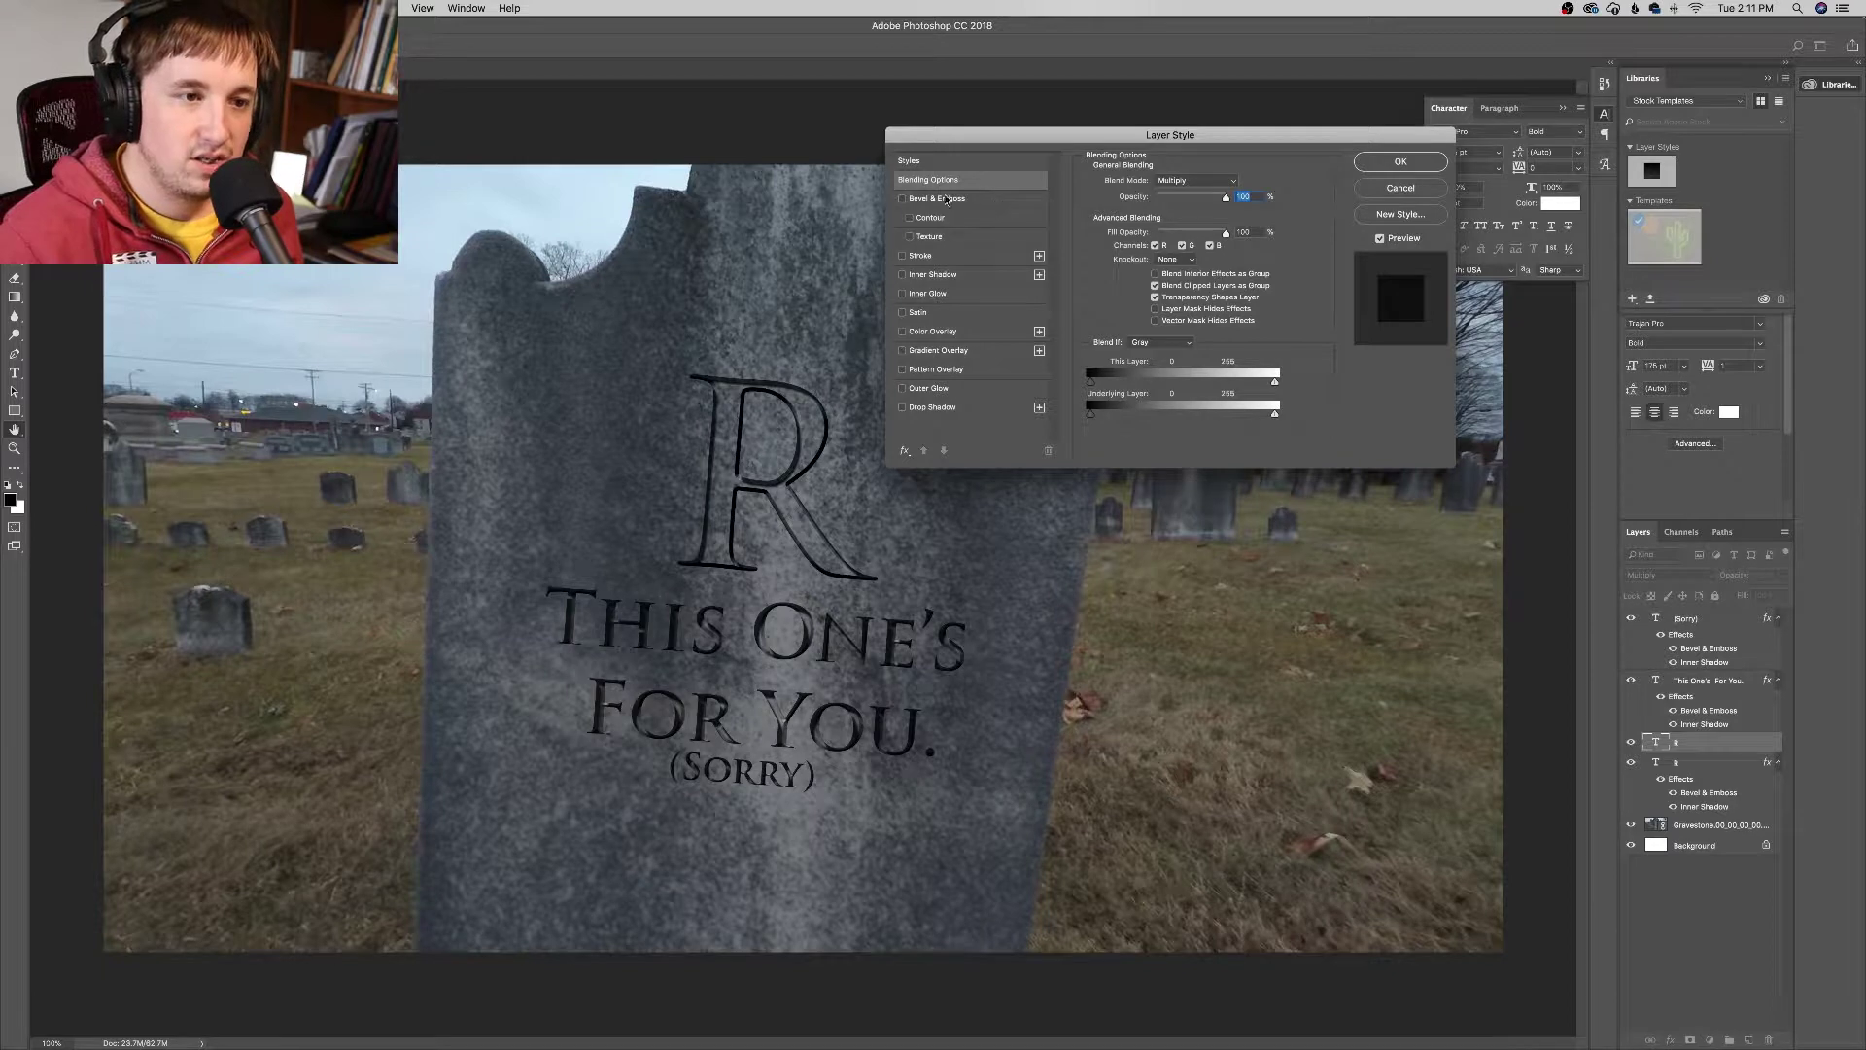
{"action": "left_click", "coordinate": [902, 198]}
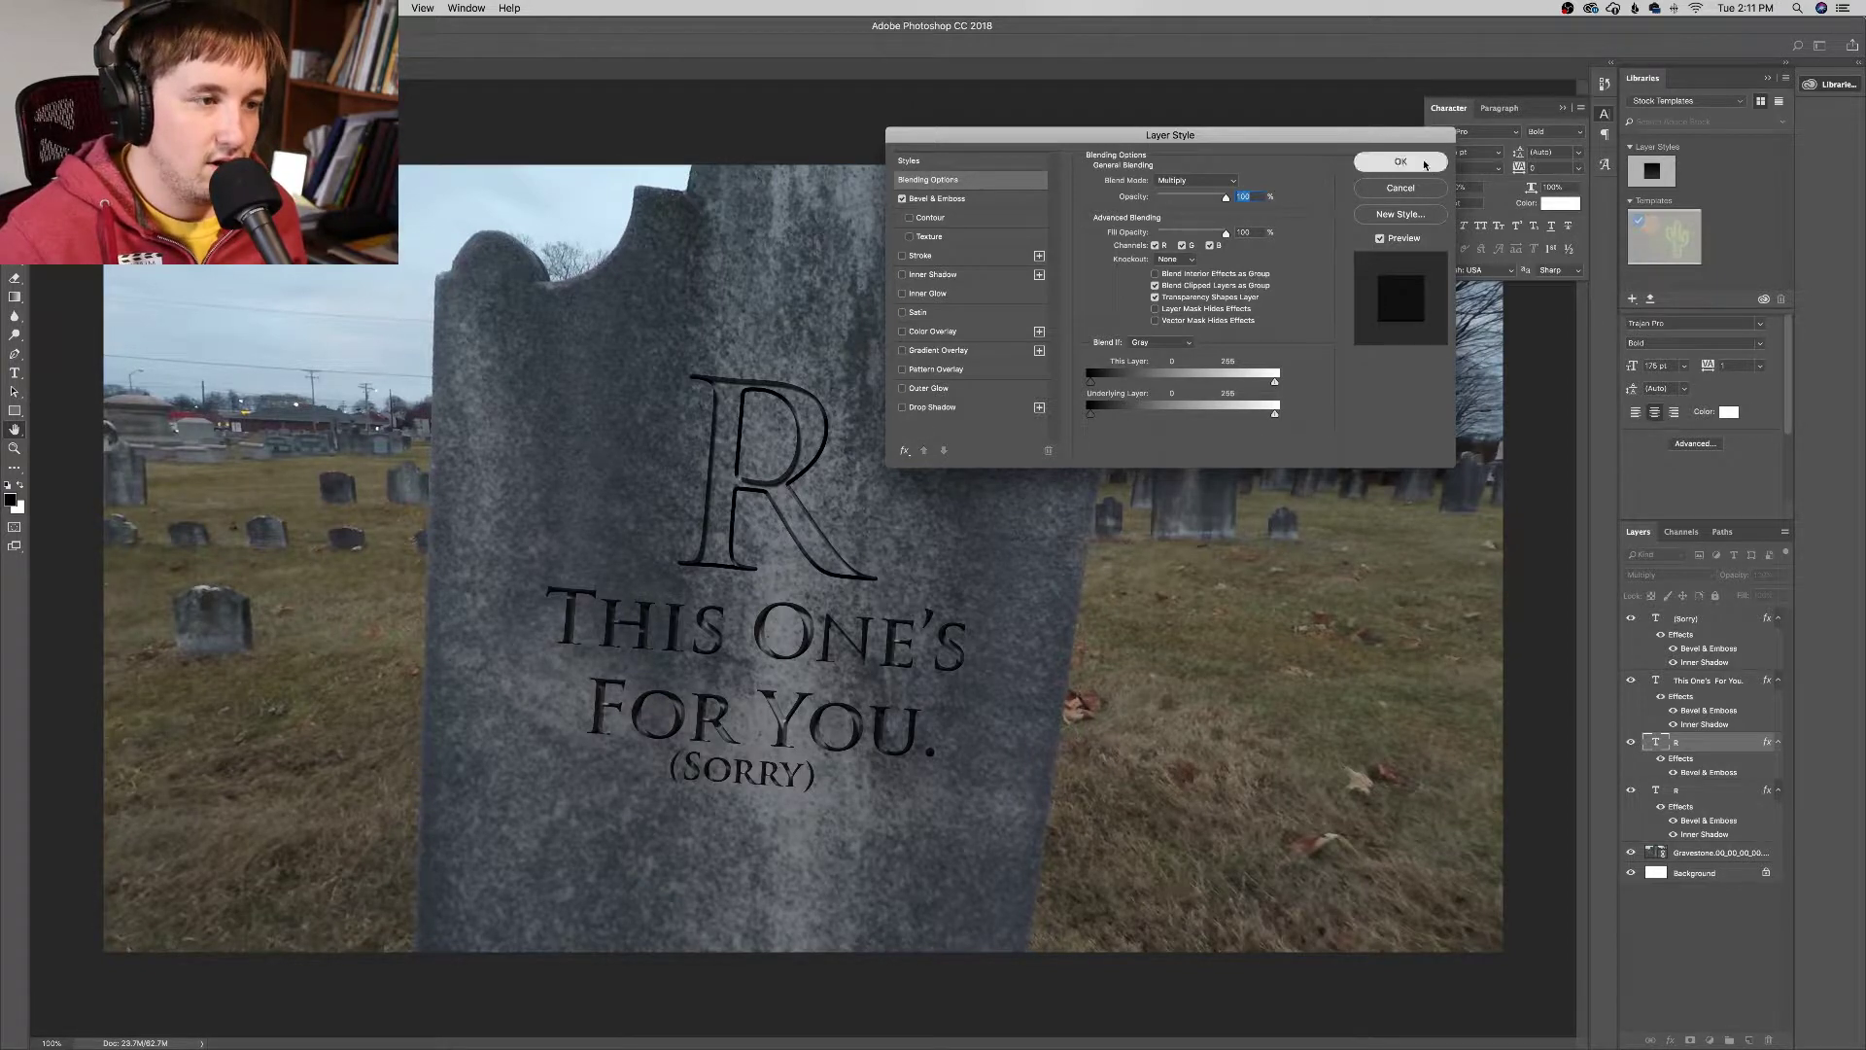
{"action": "left_click", "coordinate": [1400, 161]}
Step: Test Bevel & Emboss and Inner Shadow distances on the other R's style, then cancel
{"action": "double_click", "coordinate": [1718, 789]}
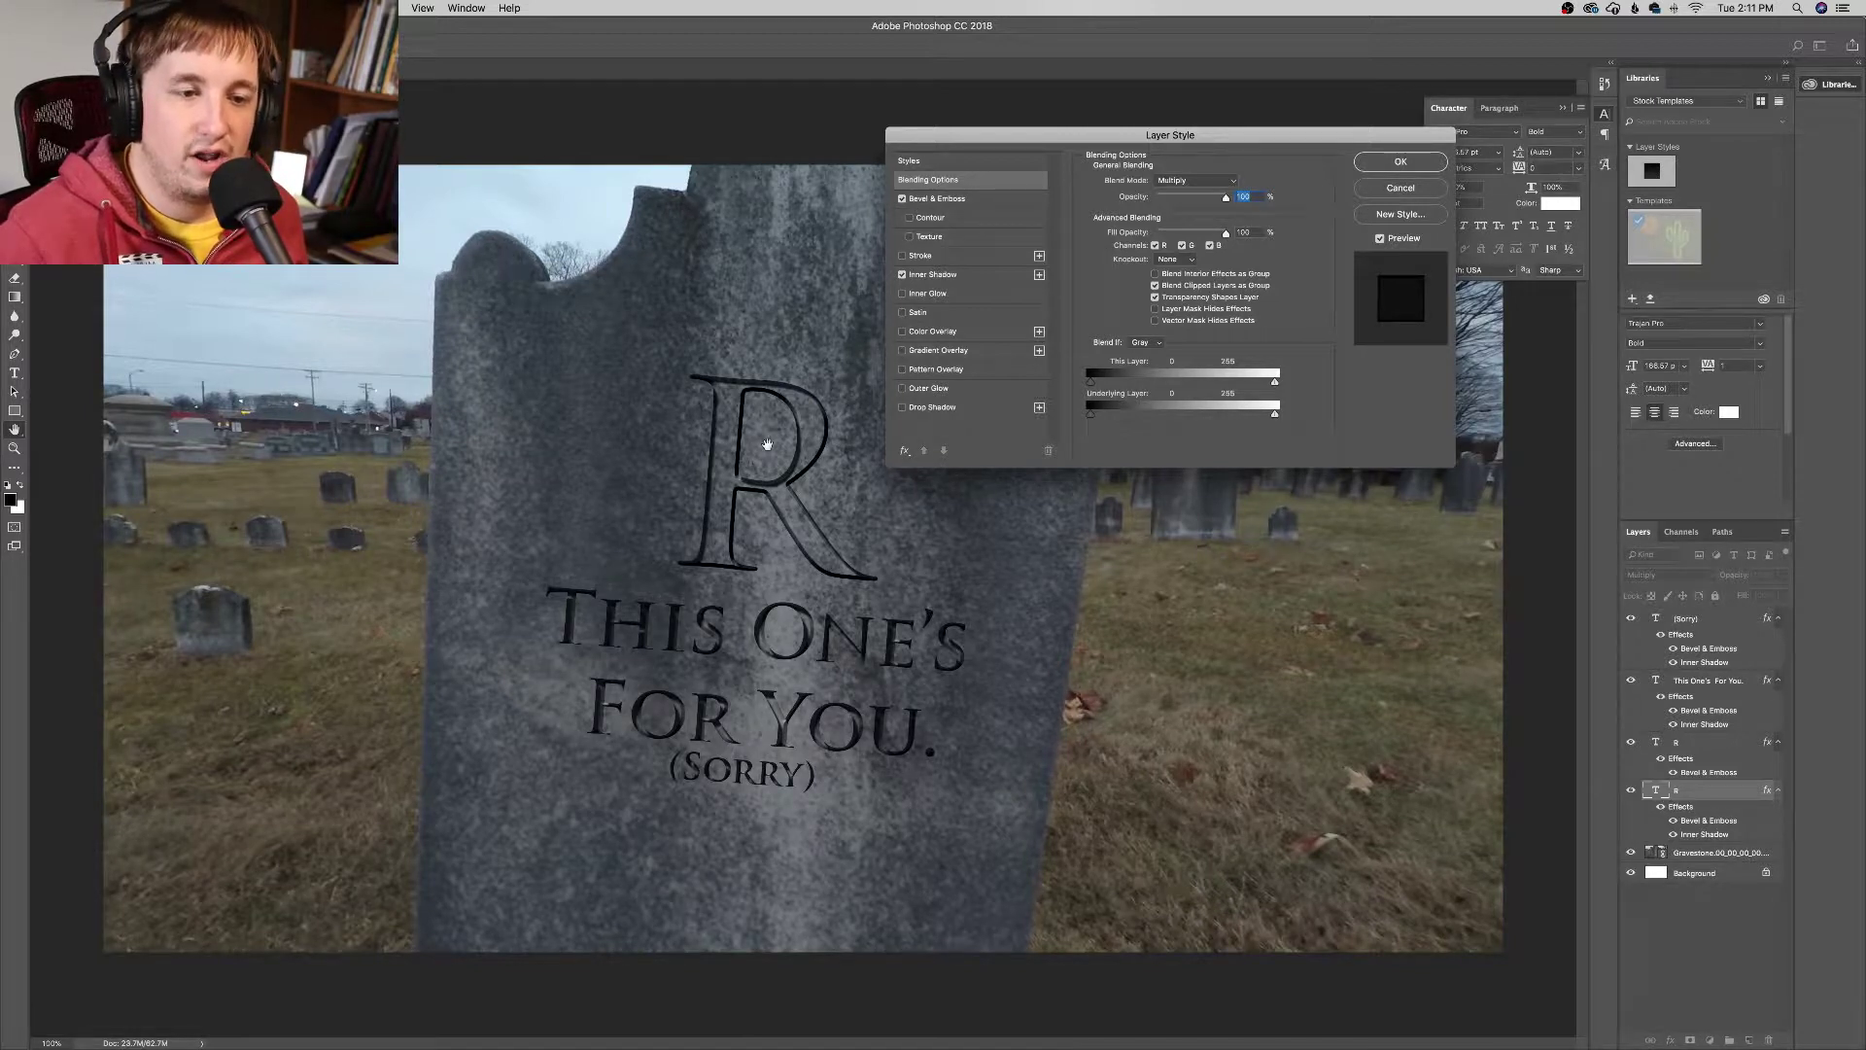
{"action": "left_click", "coordinate": [902, 198]}
{"action": "left_click", "coordinate": [902, 199]}
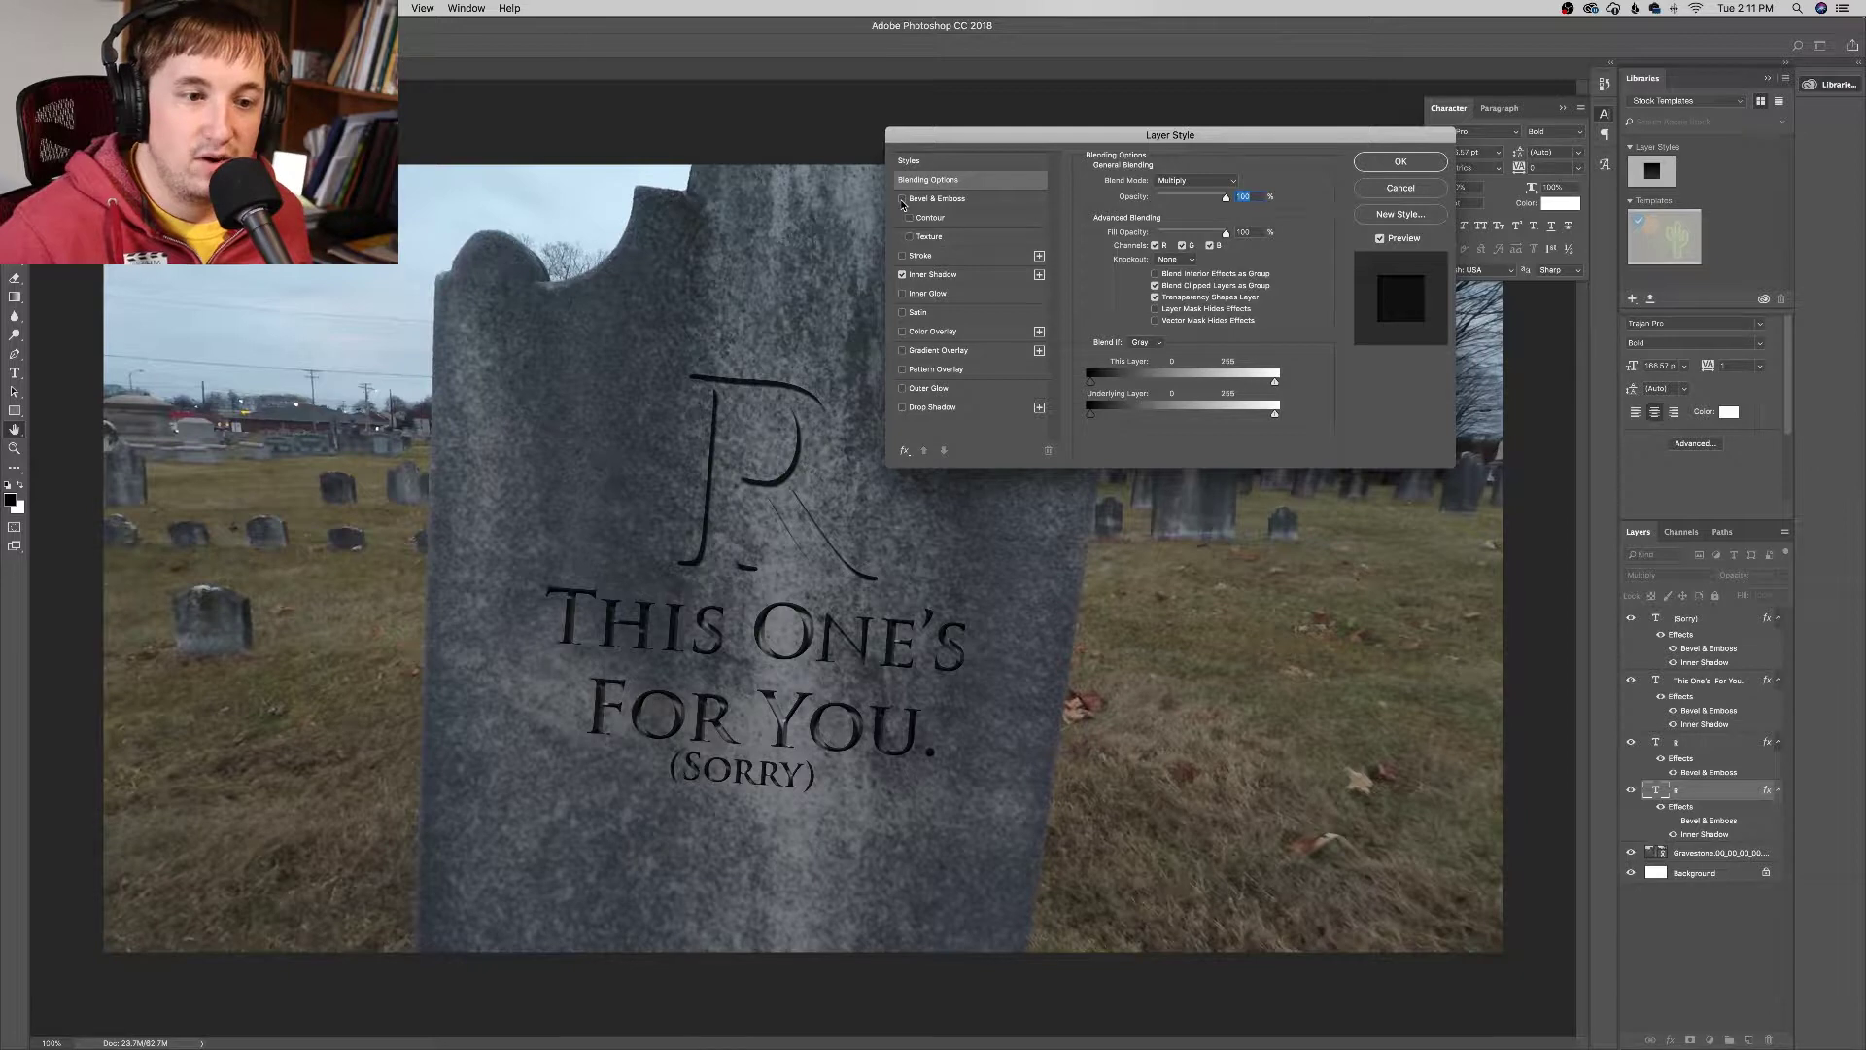
{"action": "left_click", "coordinate": [902, 199]}
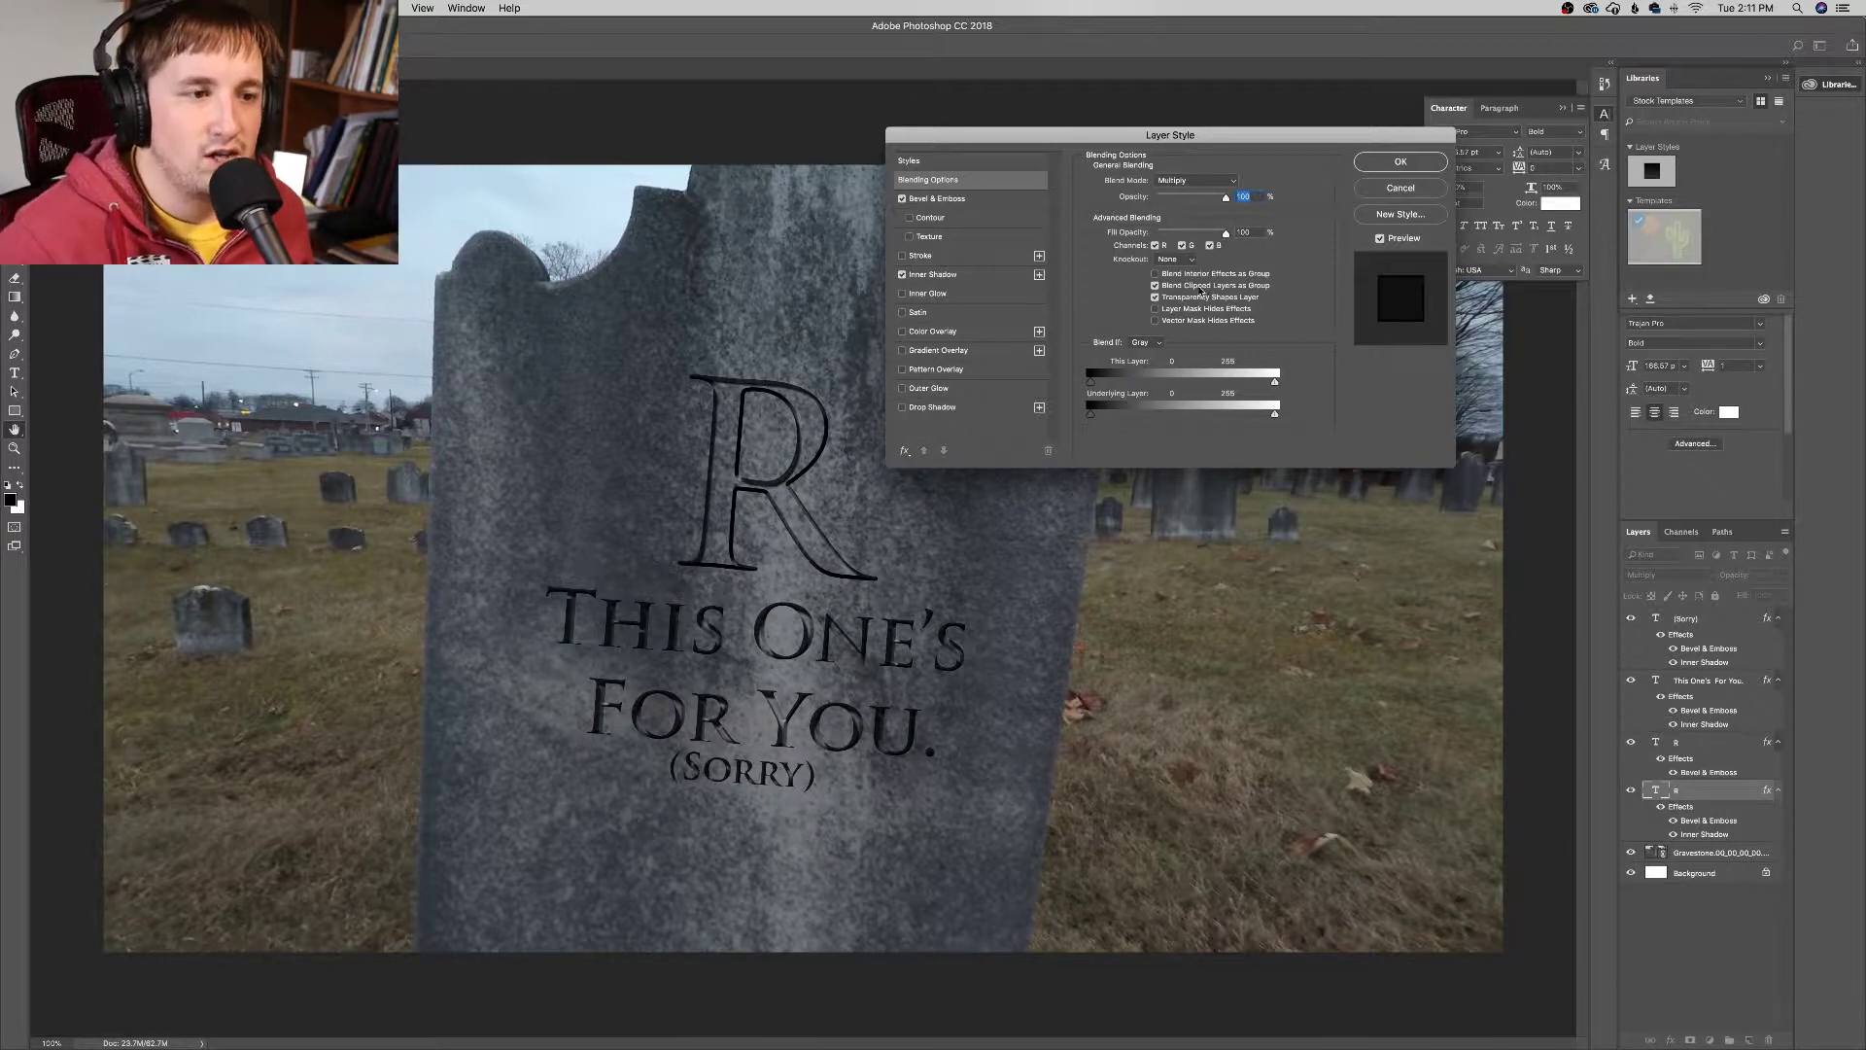
{"action": "left_click", "coordinate": [934, 277]}
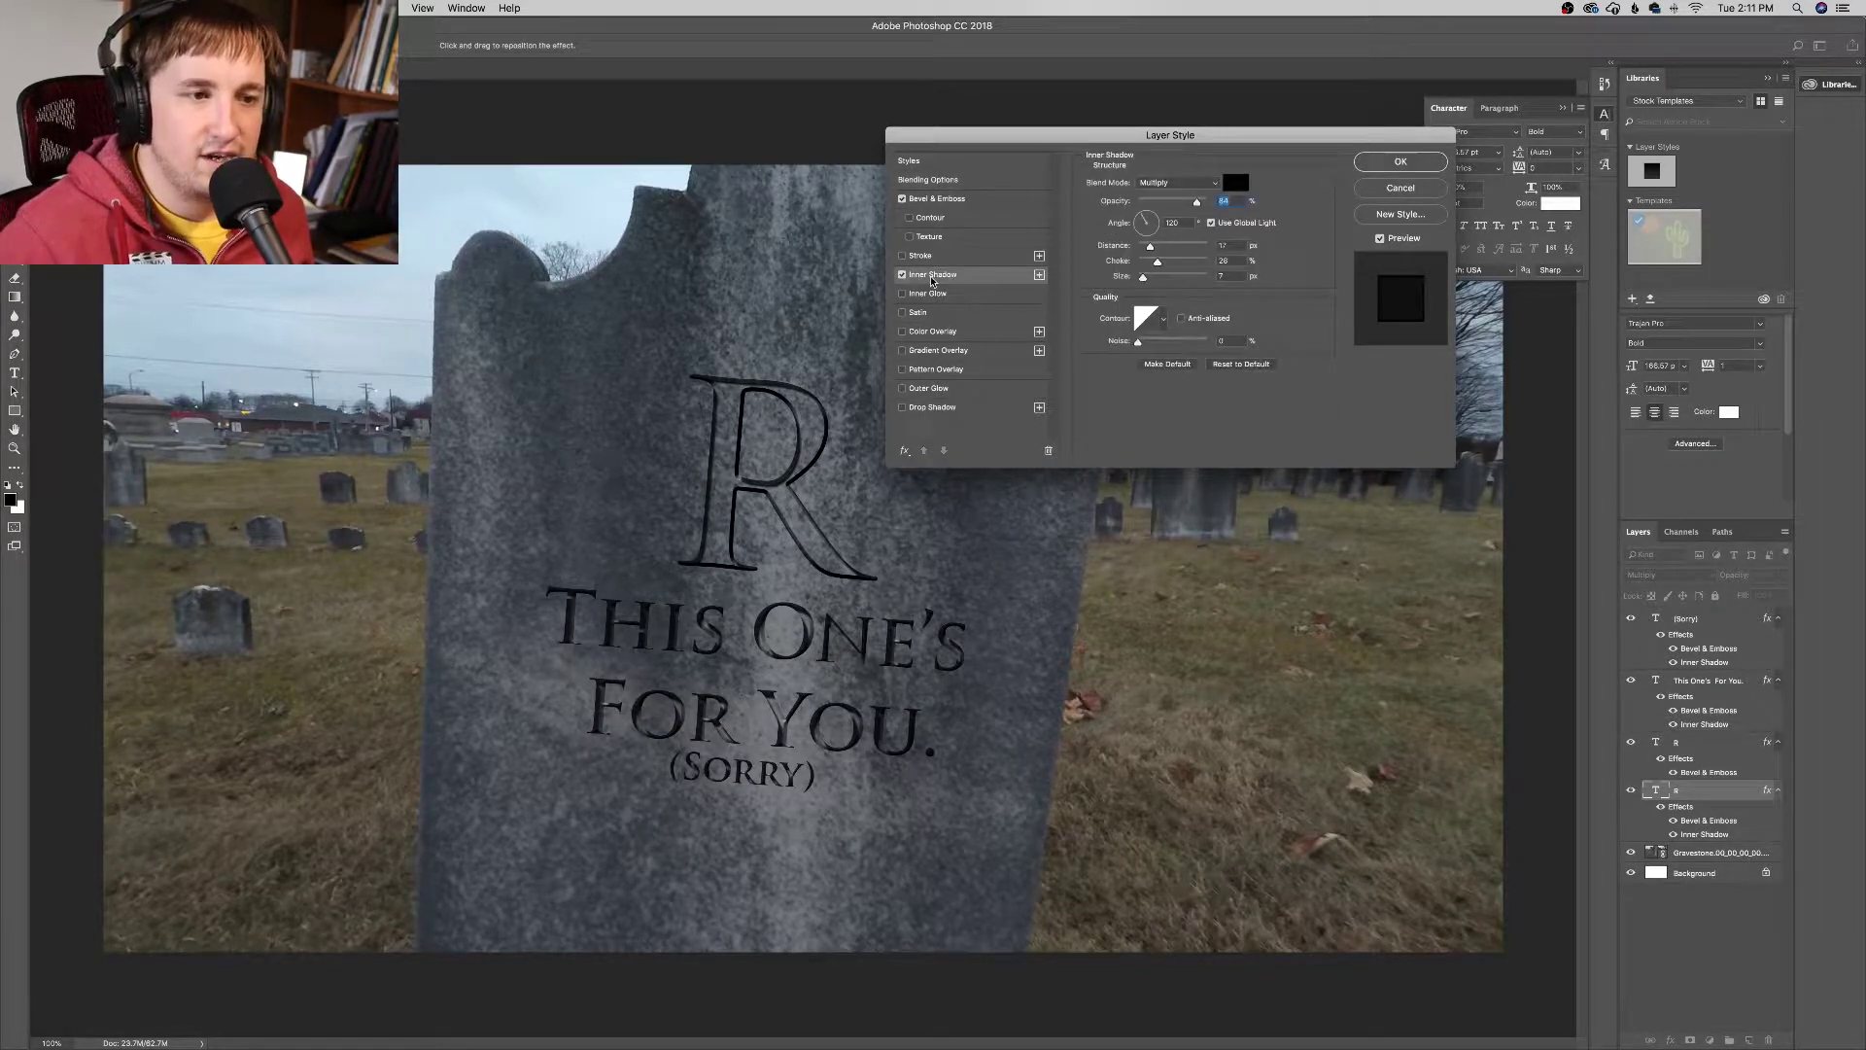
{"action": "left_click", "coordinate": [1193, 189]}
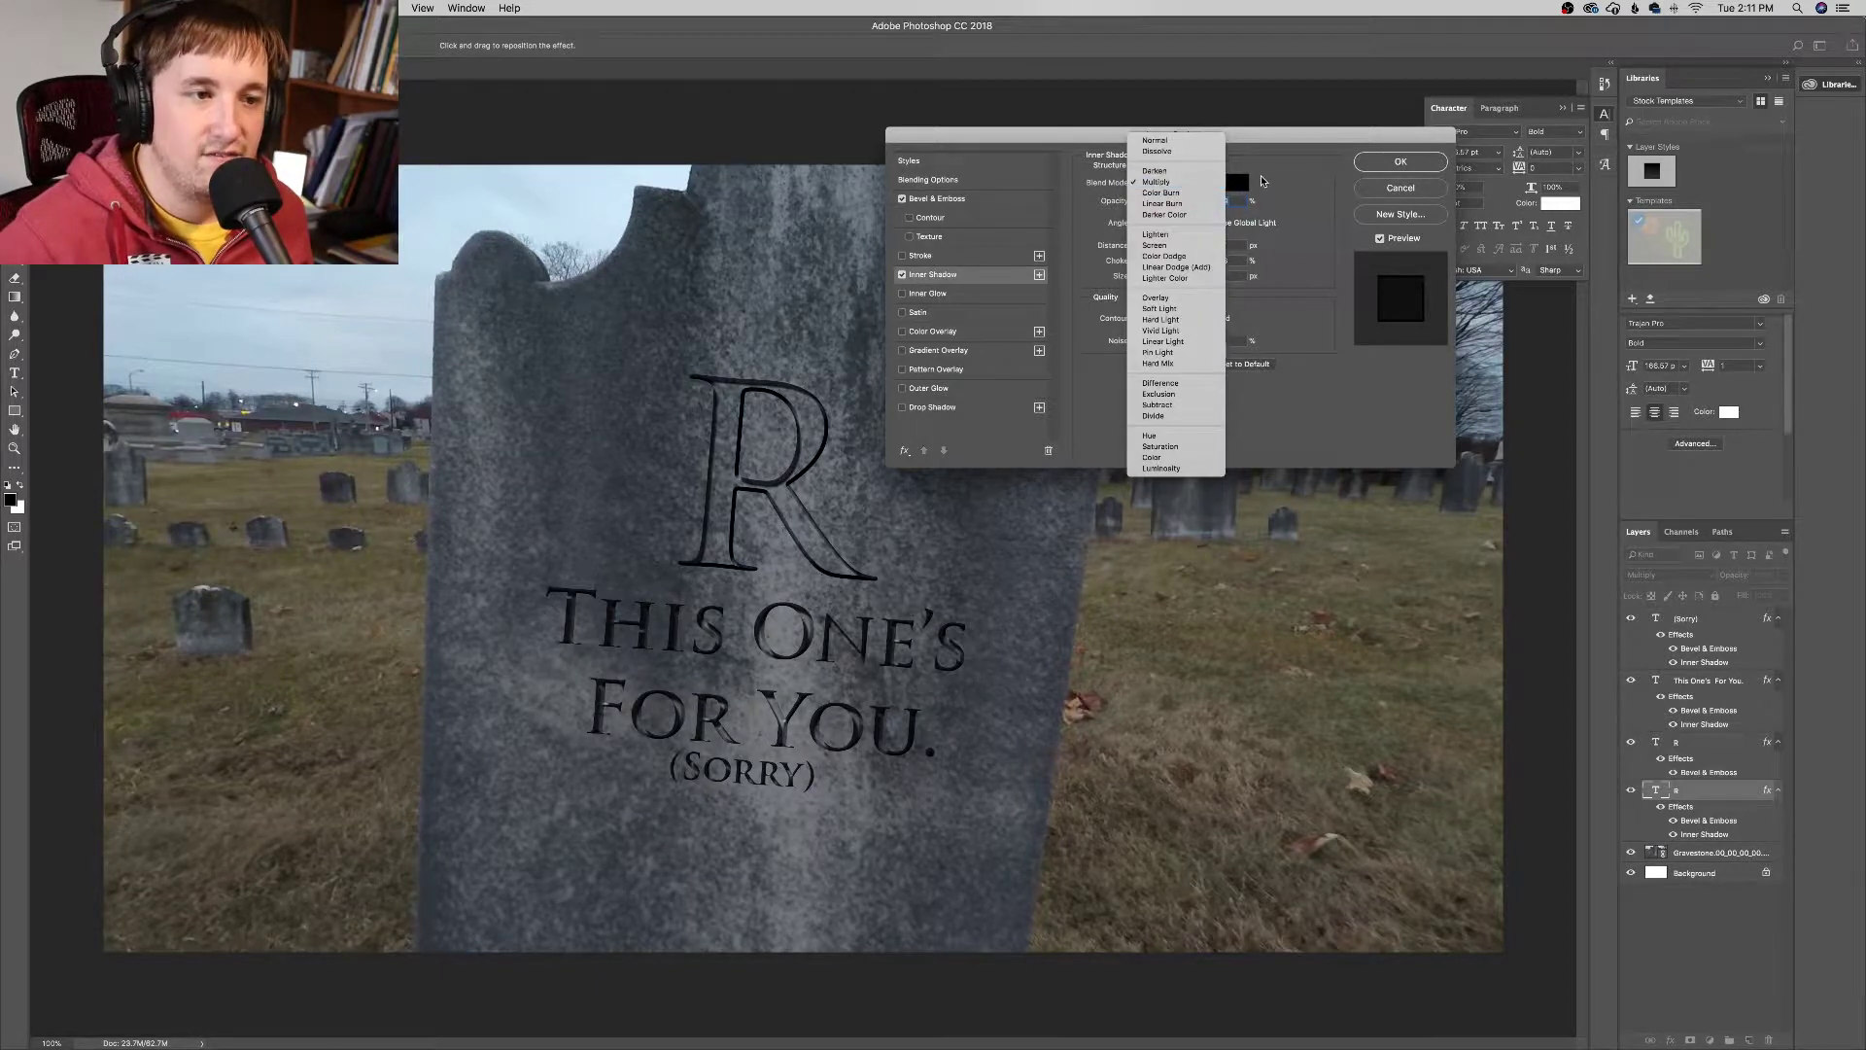
{"action": "left_click", "coordinate": [1239, 204]}
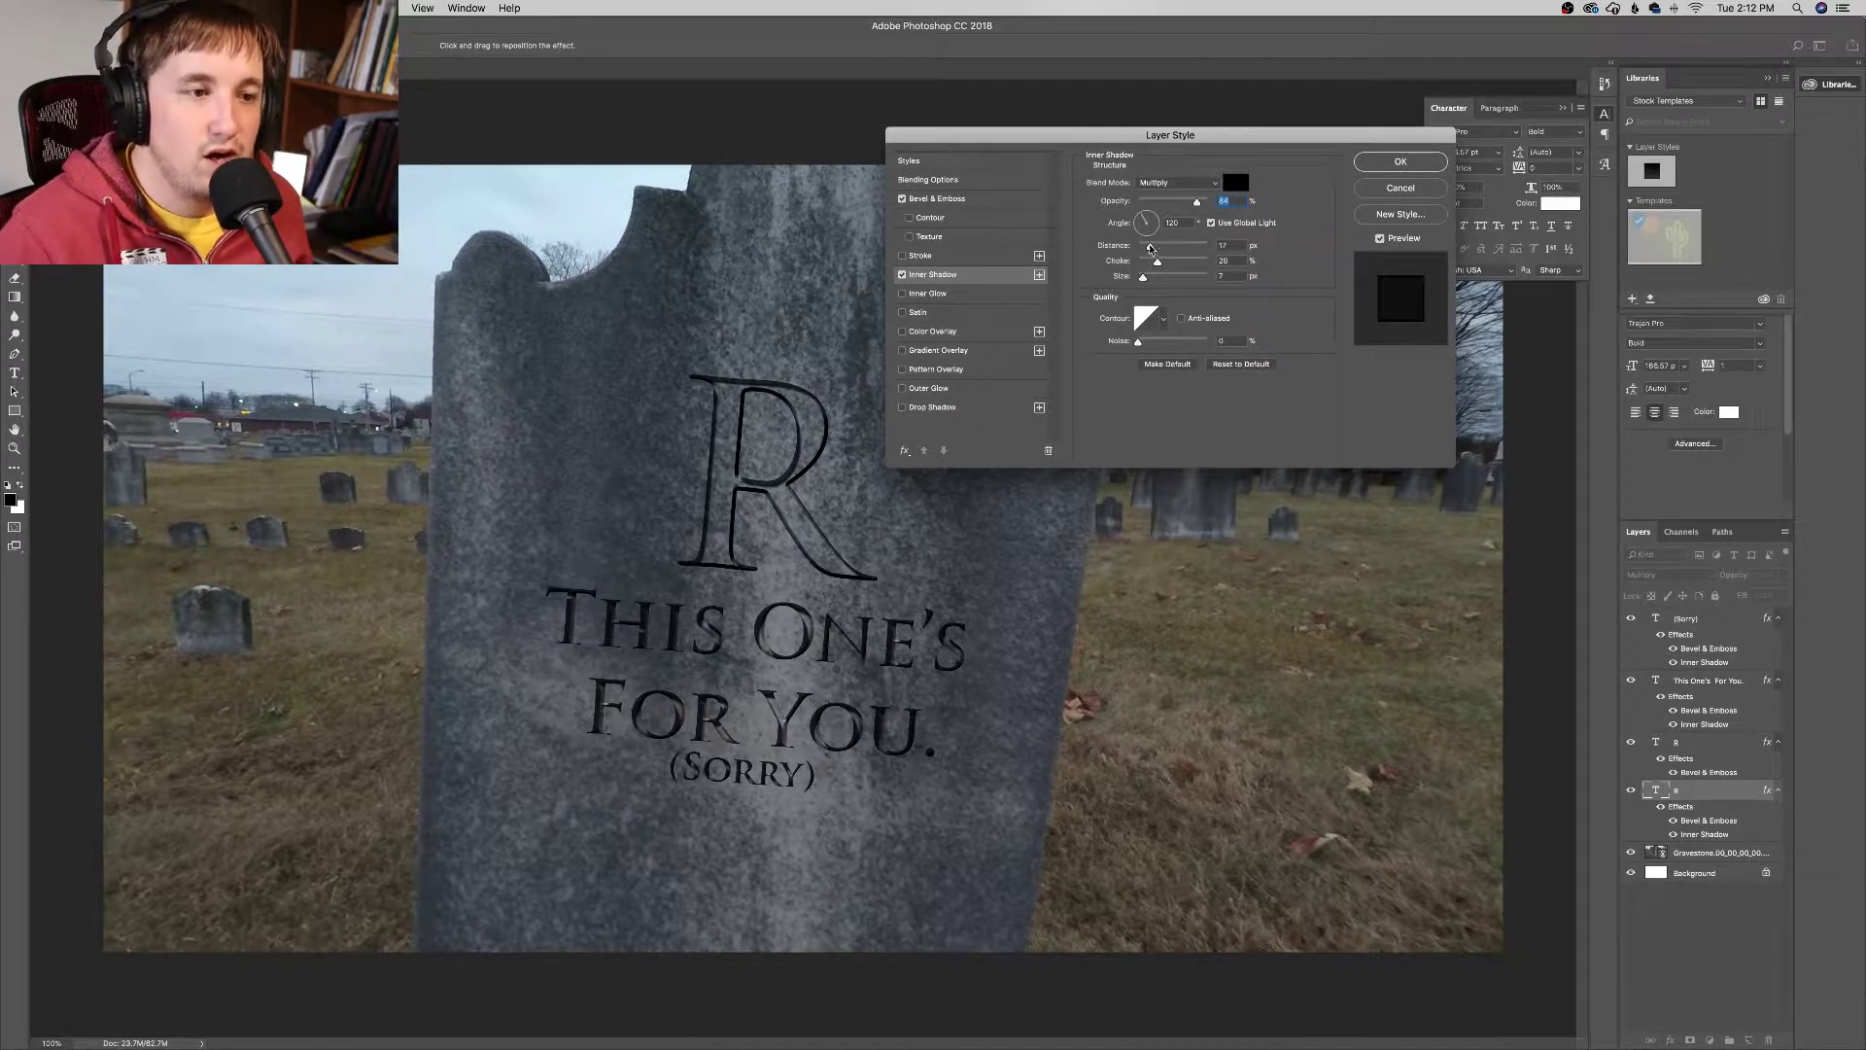
{"action": "left_click_drag", "start_coordinate": [1152, 248], "coordinate": [1166, 255]}
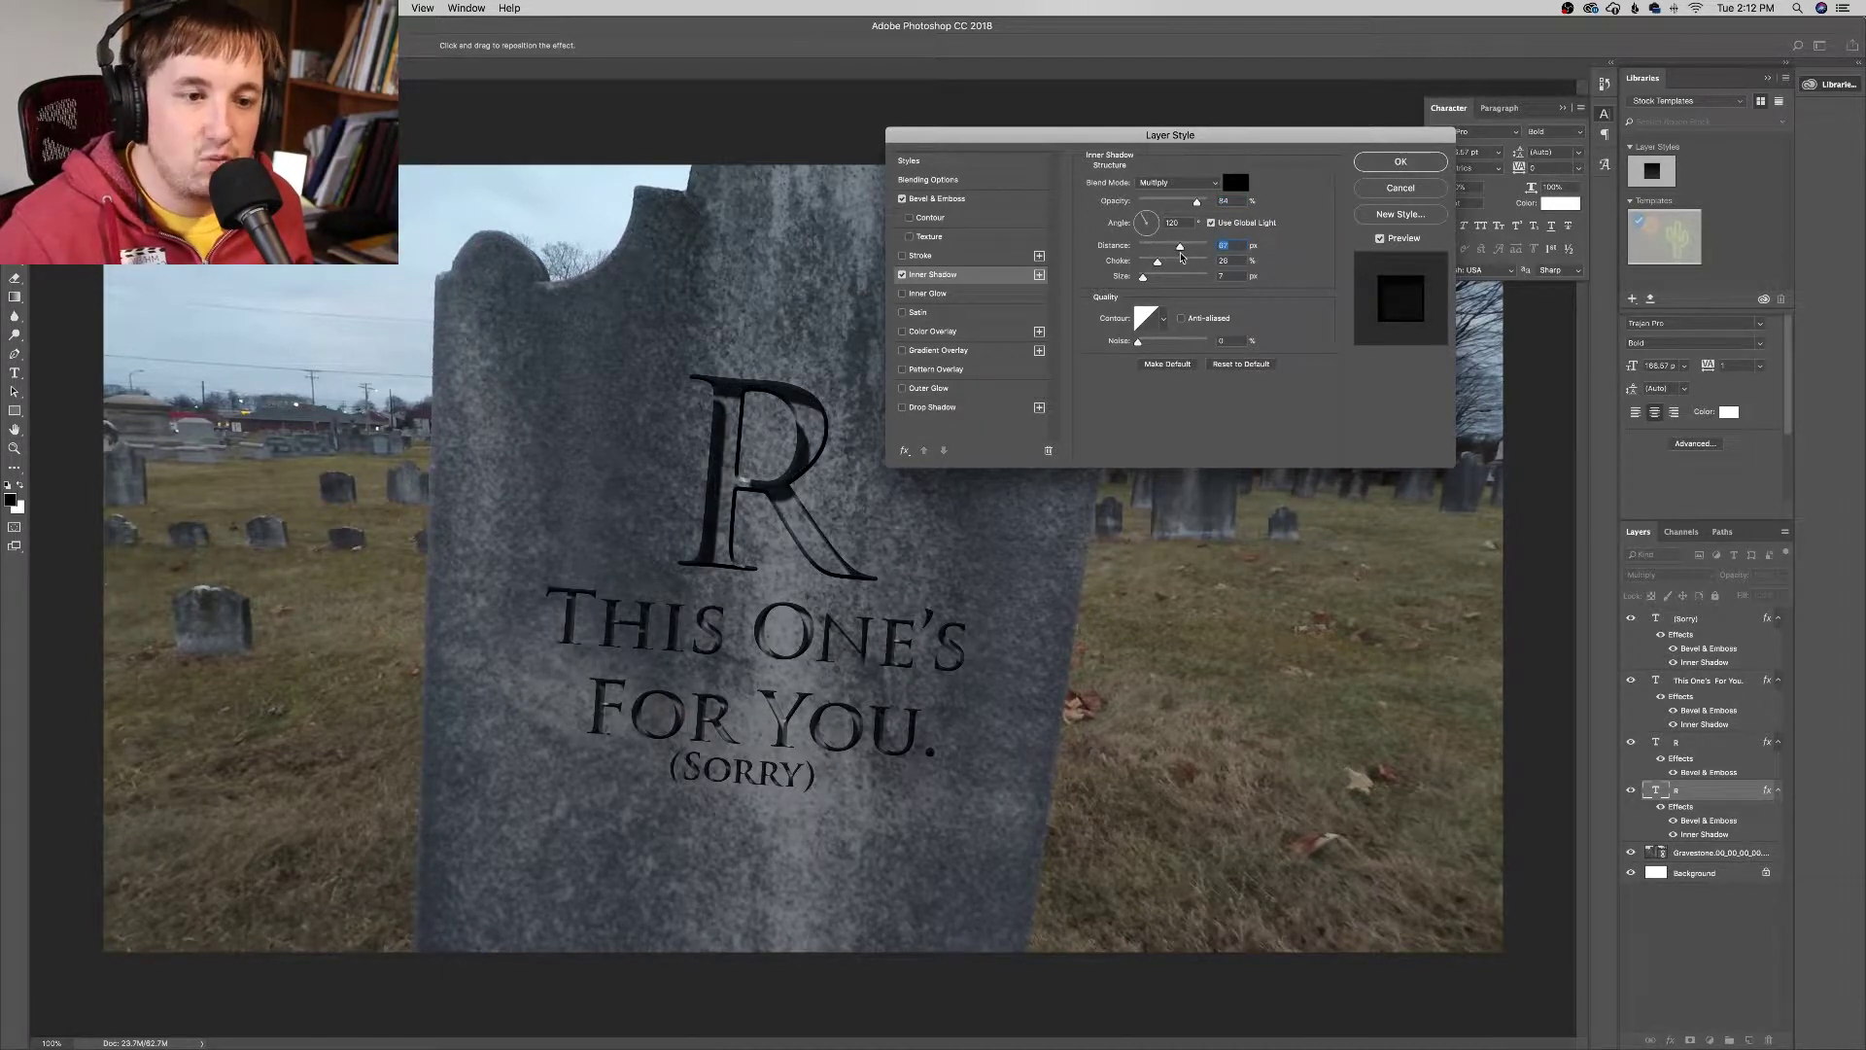
{"action": "left_click_drag", "start_coordinate": [1182, 257], "coordinate": [1148, 283]}
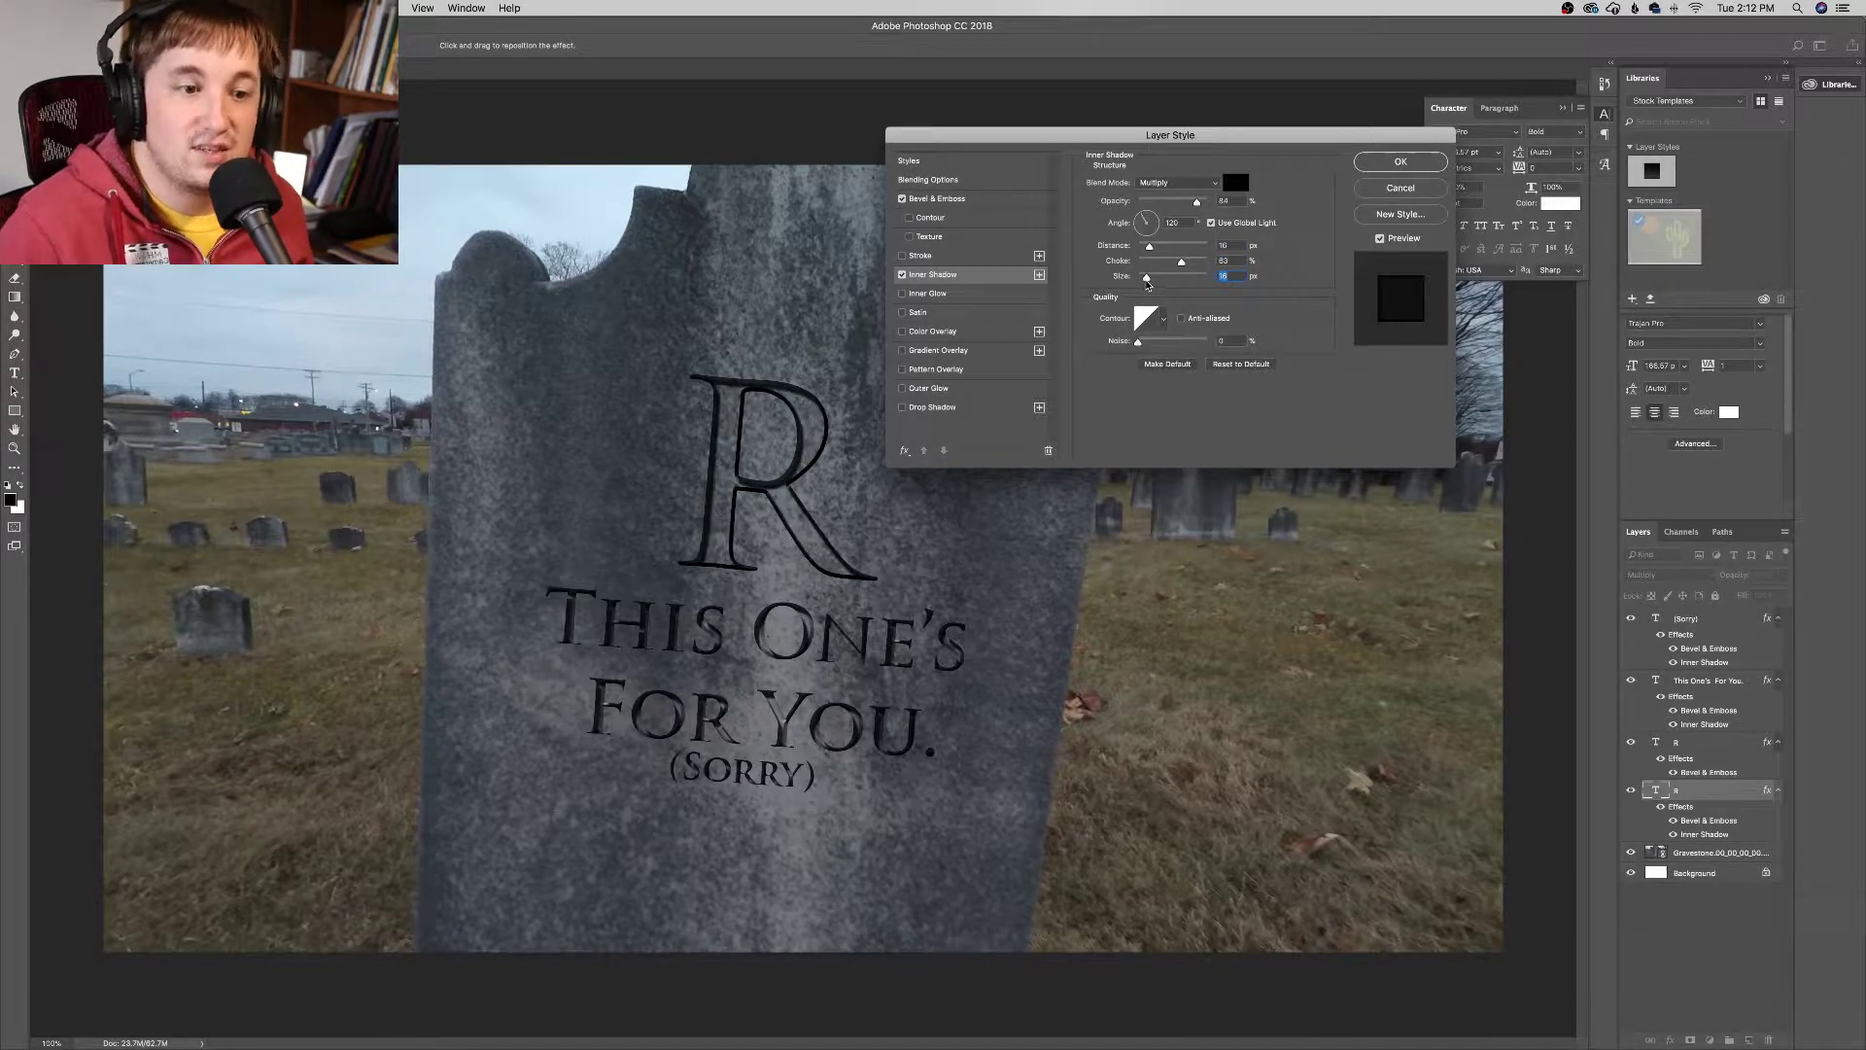
{"action": "left_click", "coordinate": [1401, 187]}
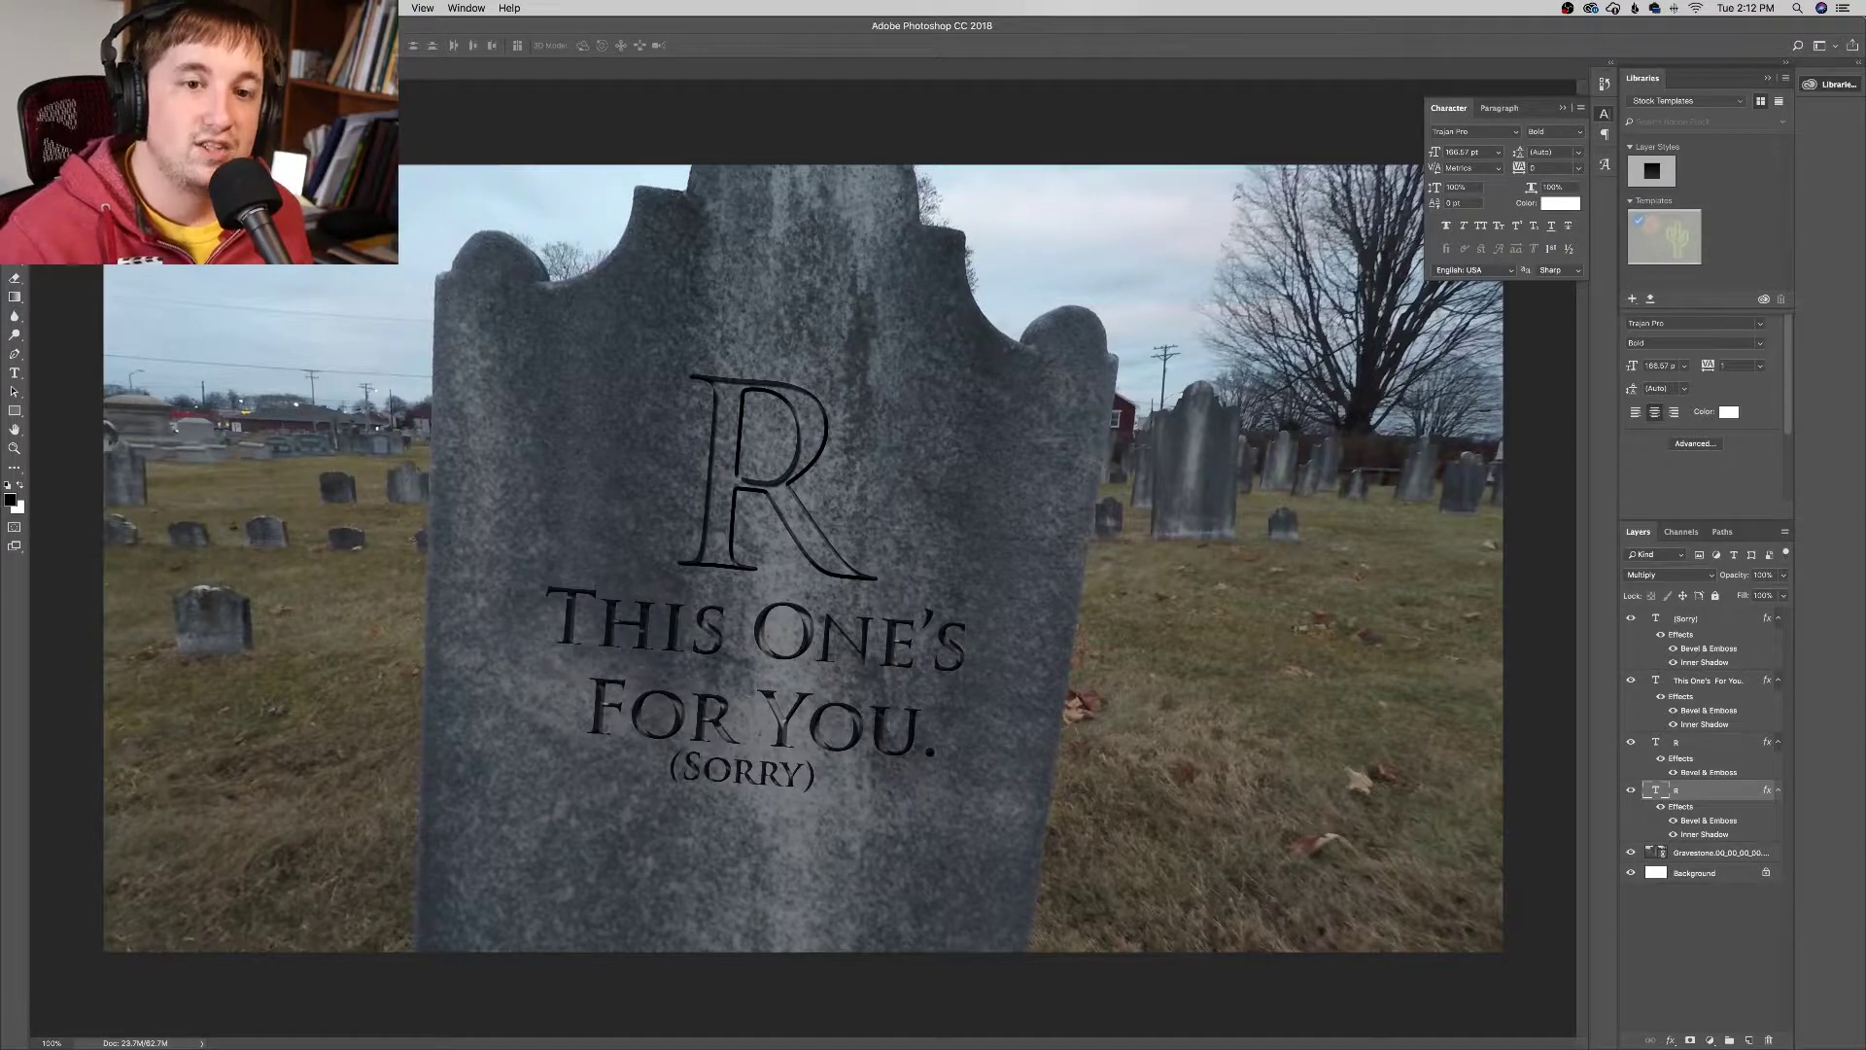
{"action": "left_click", "coordinate": [136, 8]}
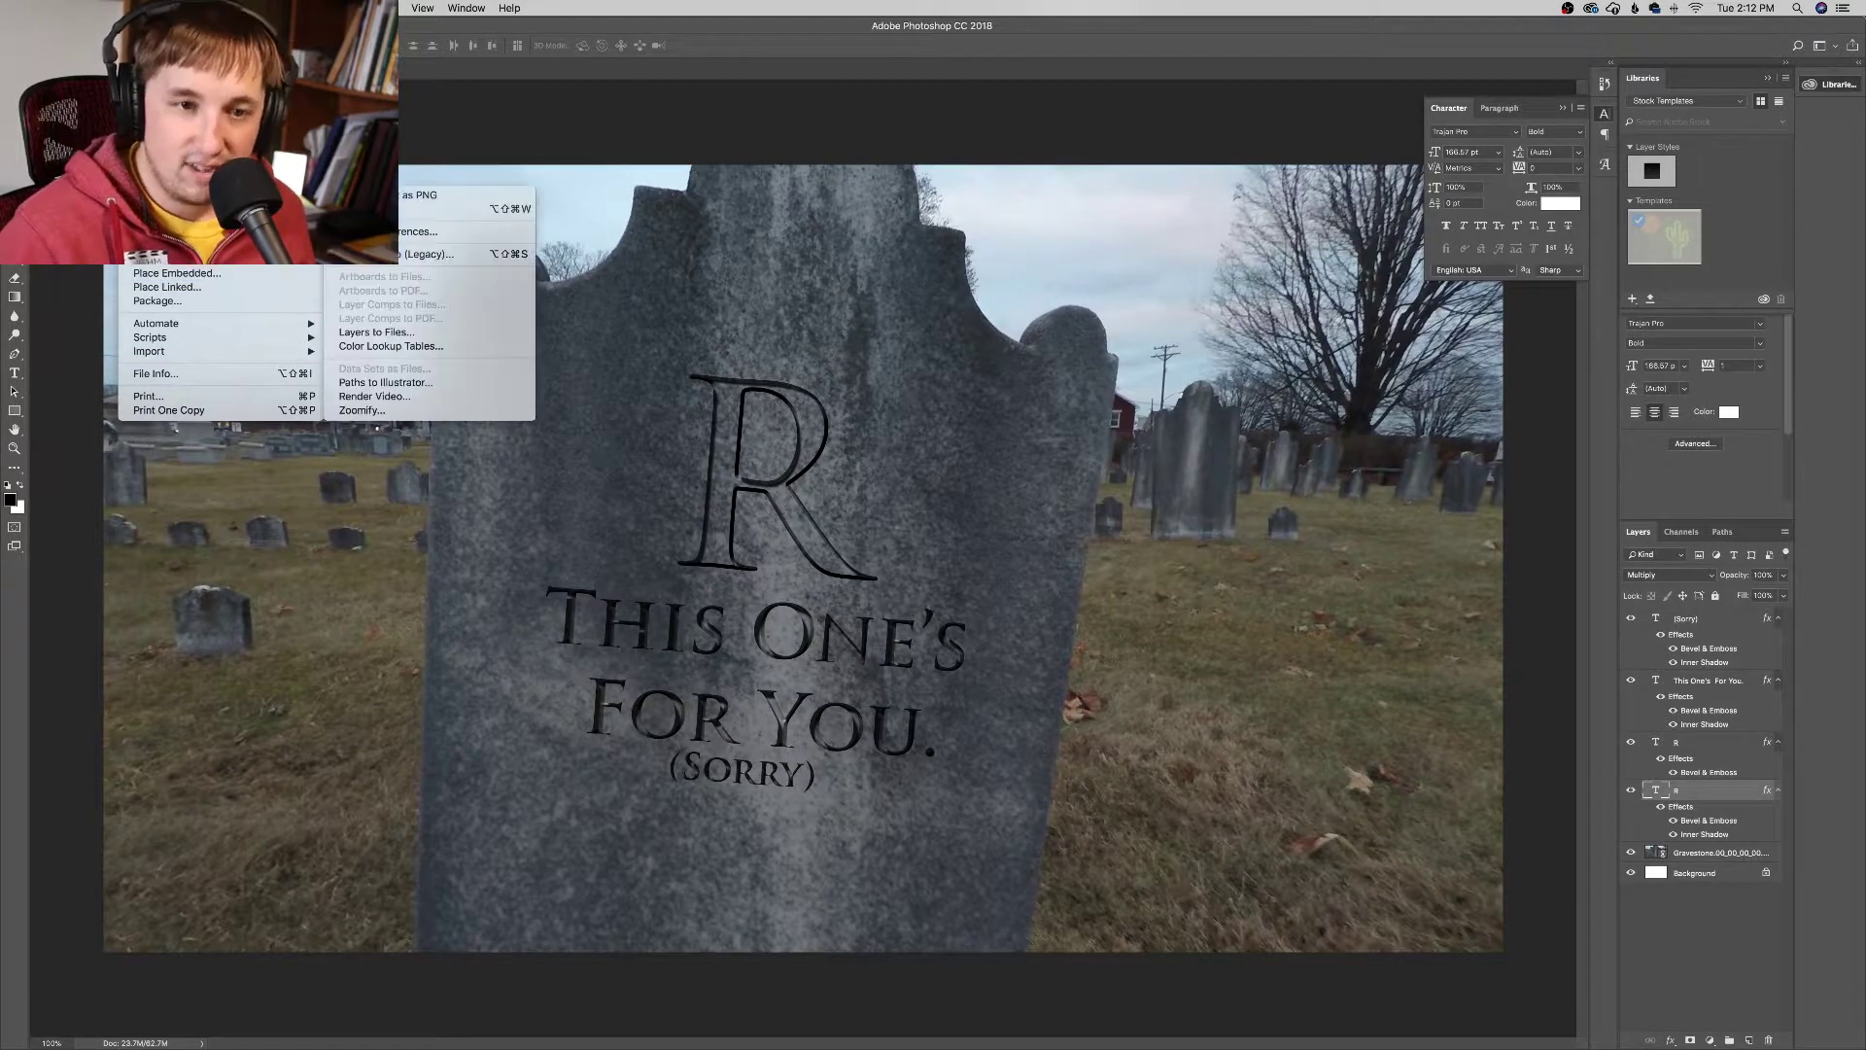
Step: Set up an Export As of the composite as PNG at 3840×2160, then return to Premiere Pro
{"action": "left_click", "coordinate": [865, 411]}
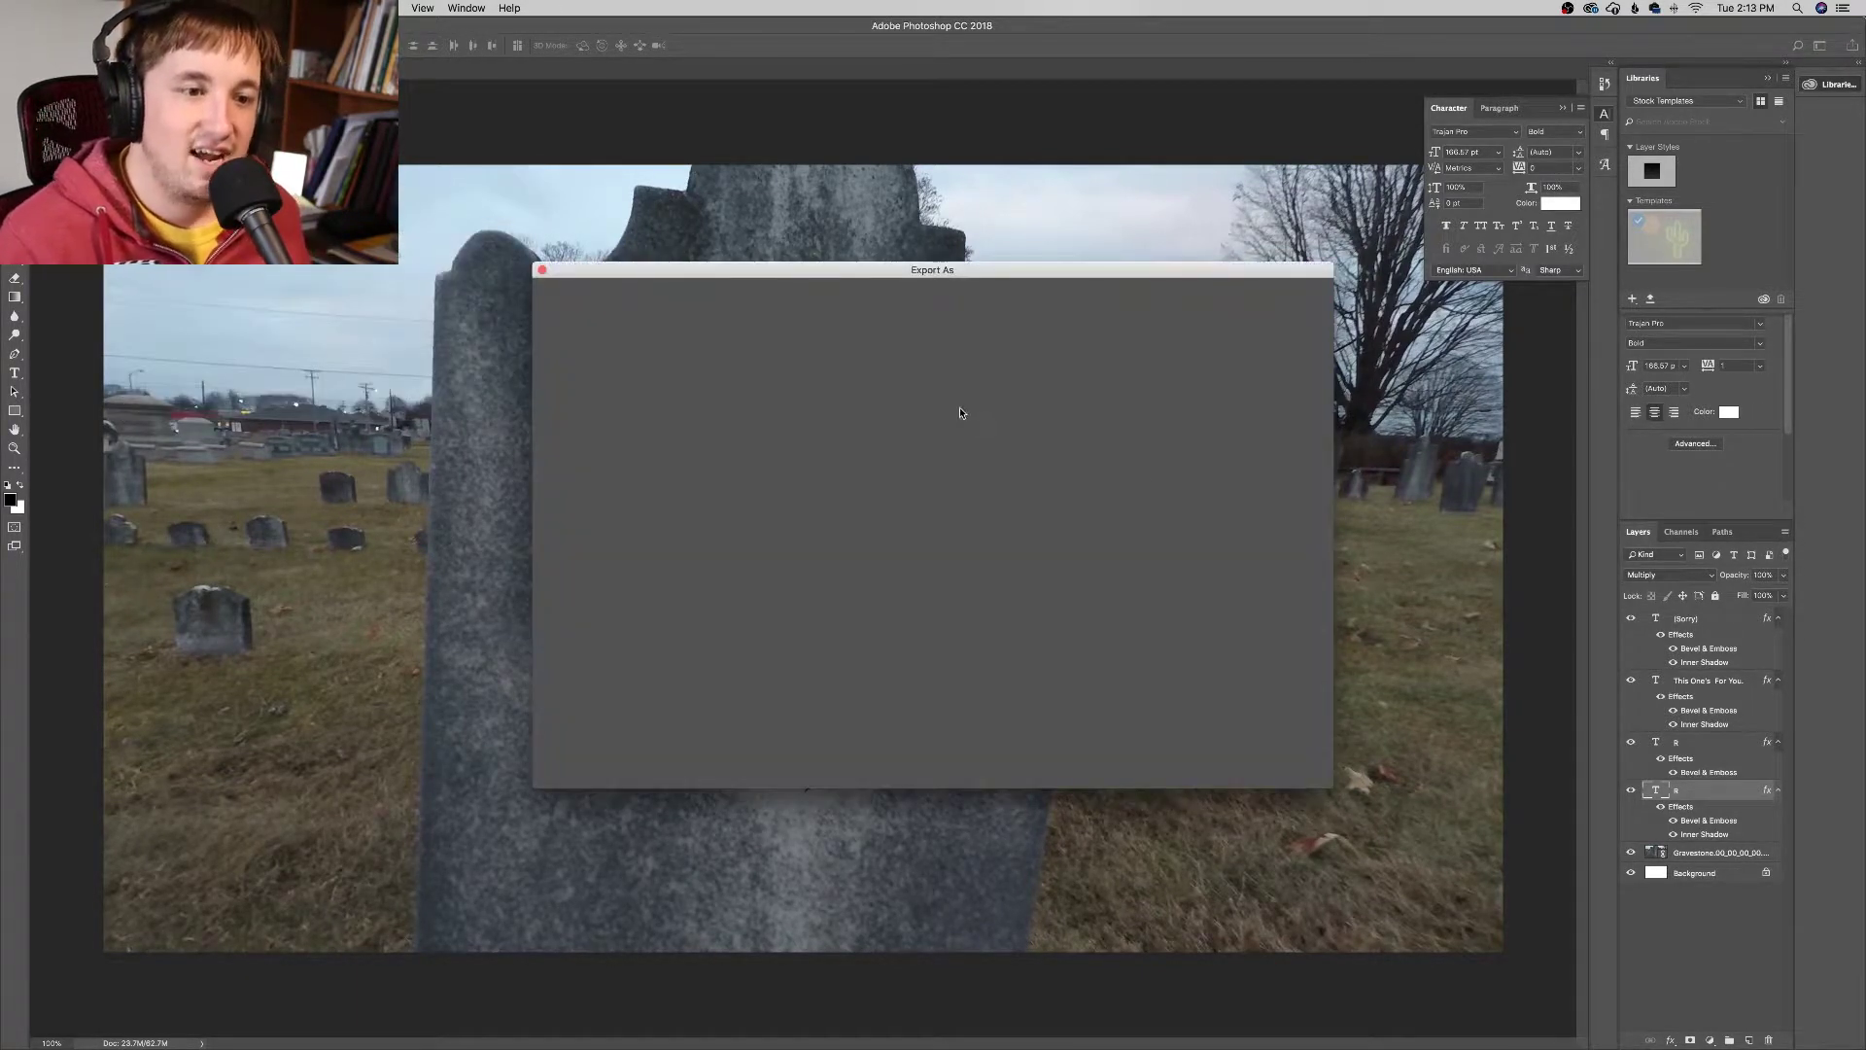
{"action": "left_click", "coordinate": [1234, 313]}
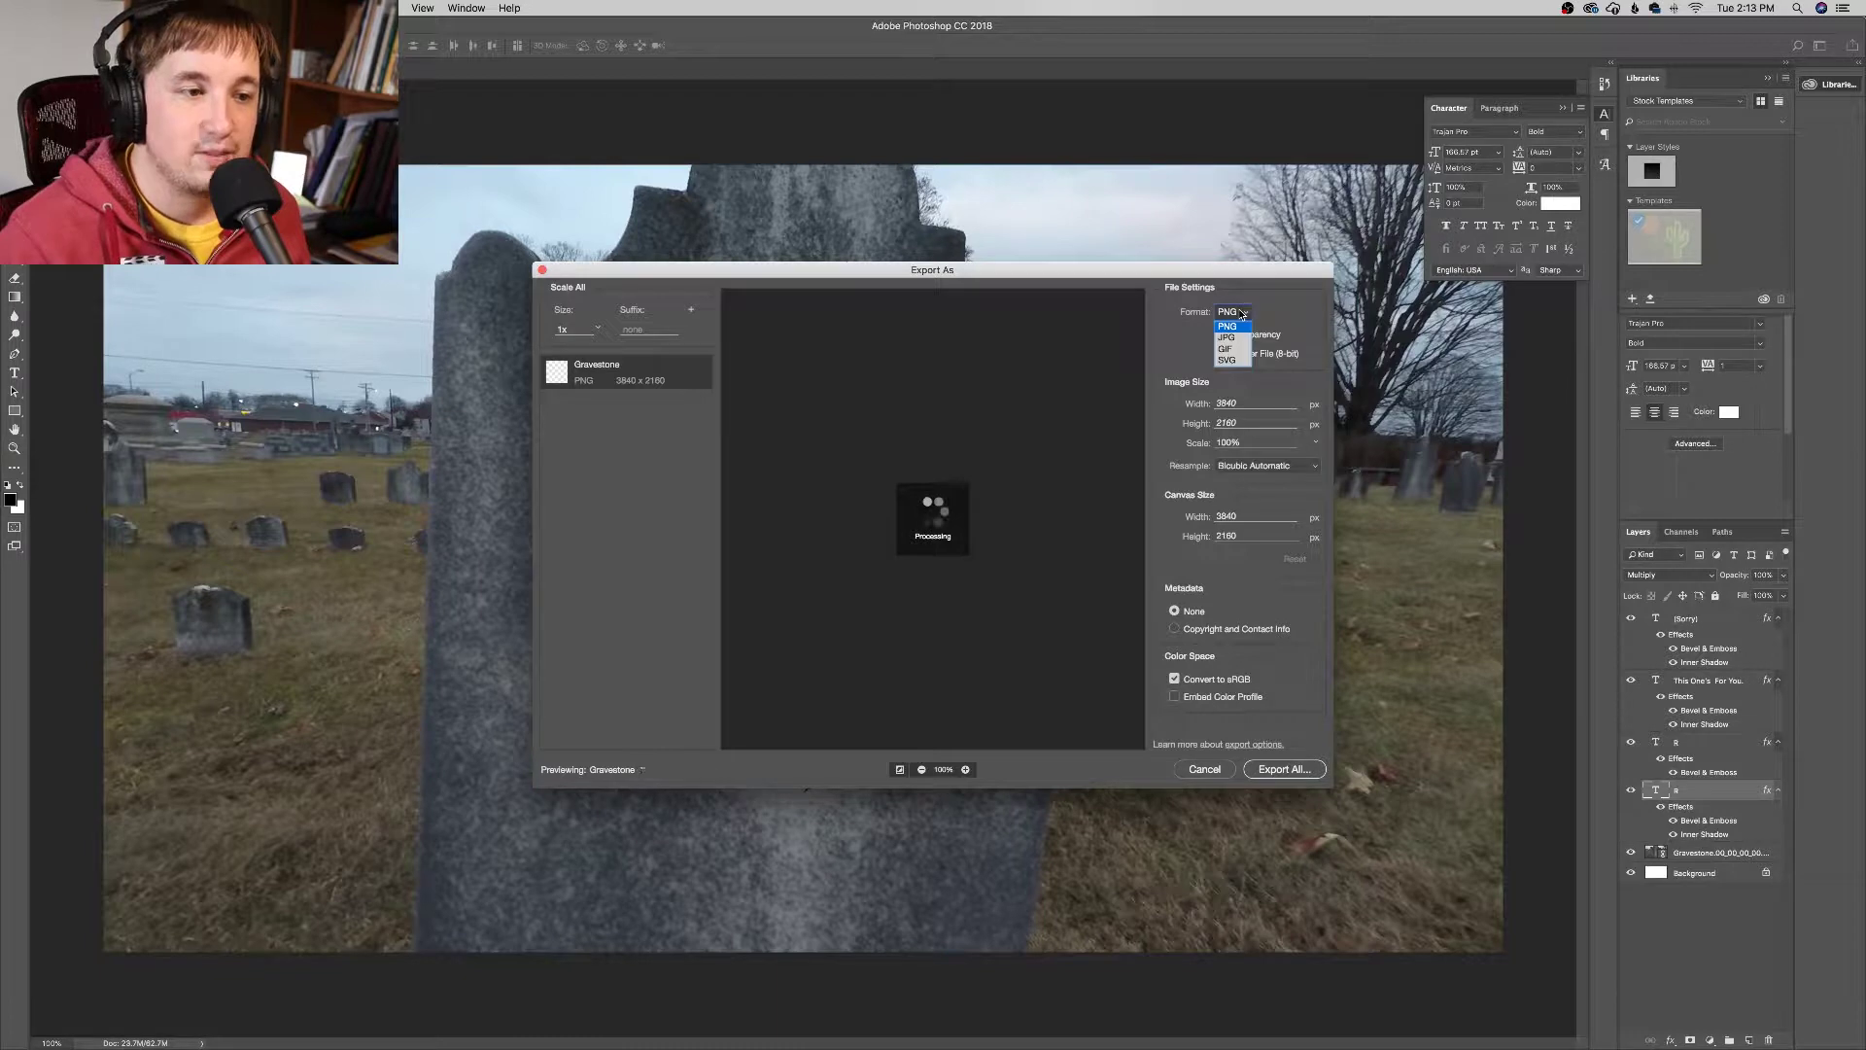
{"action": "left_click", "coordinate": [1271, 317]}
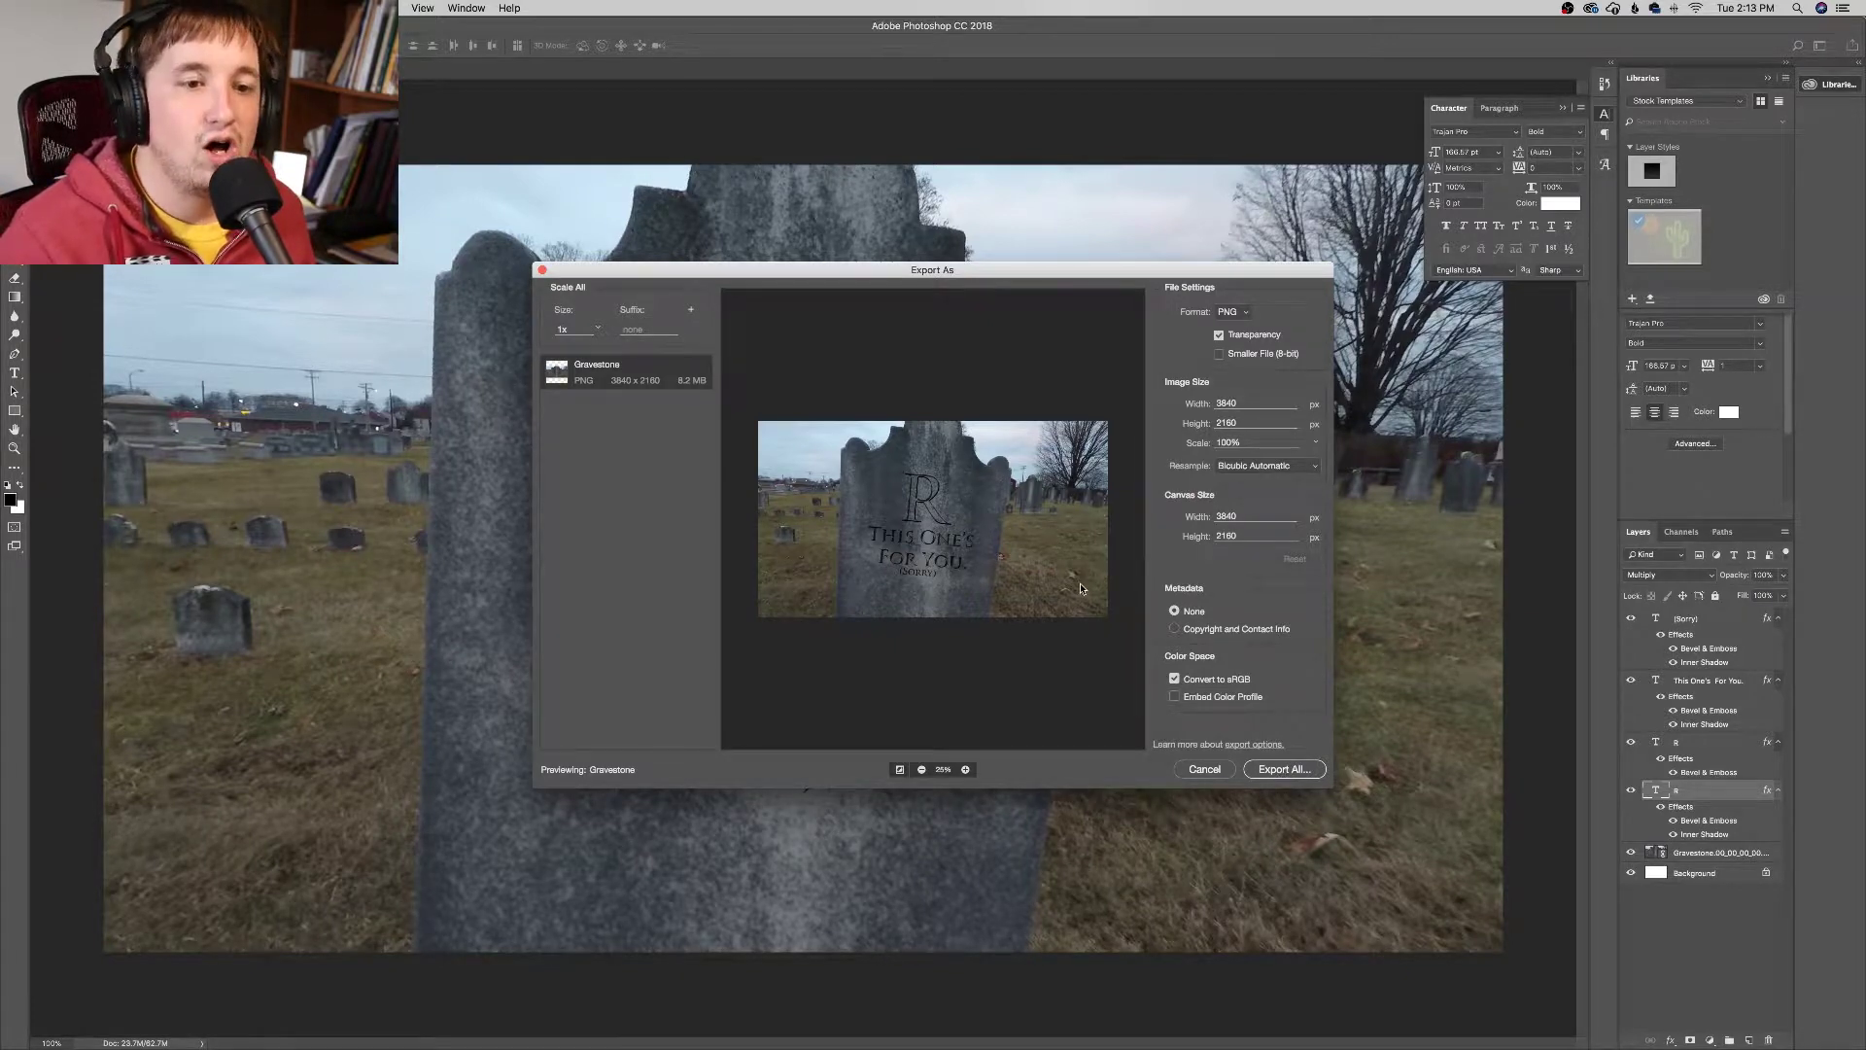
{"action": "left_click", "coordinate": [654, 1022]}
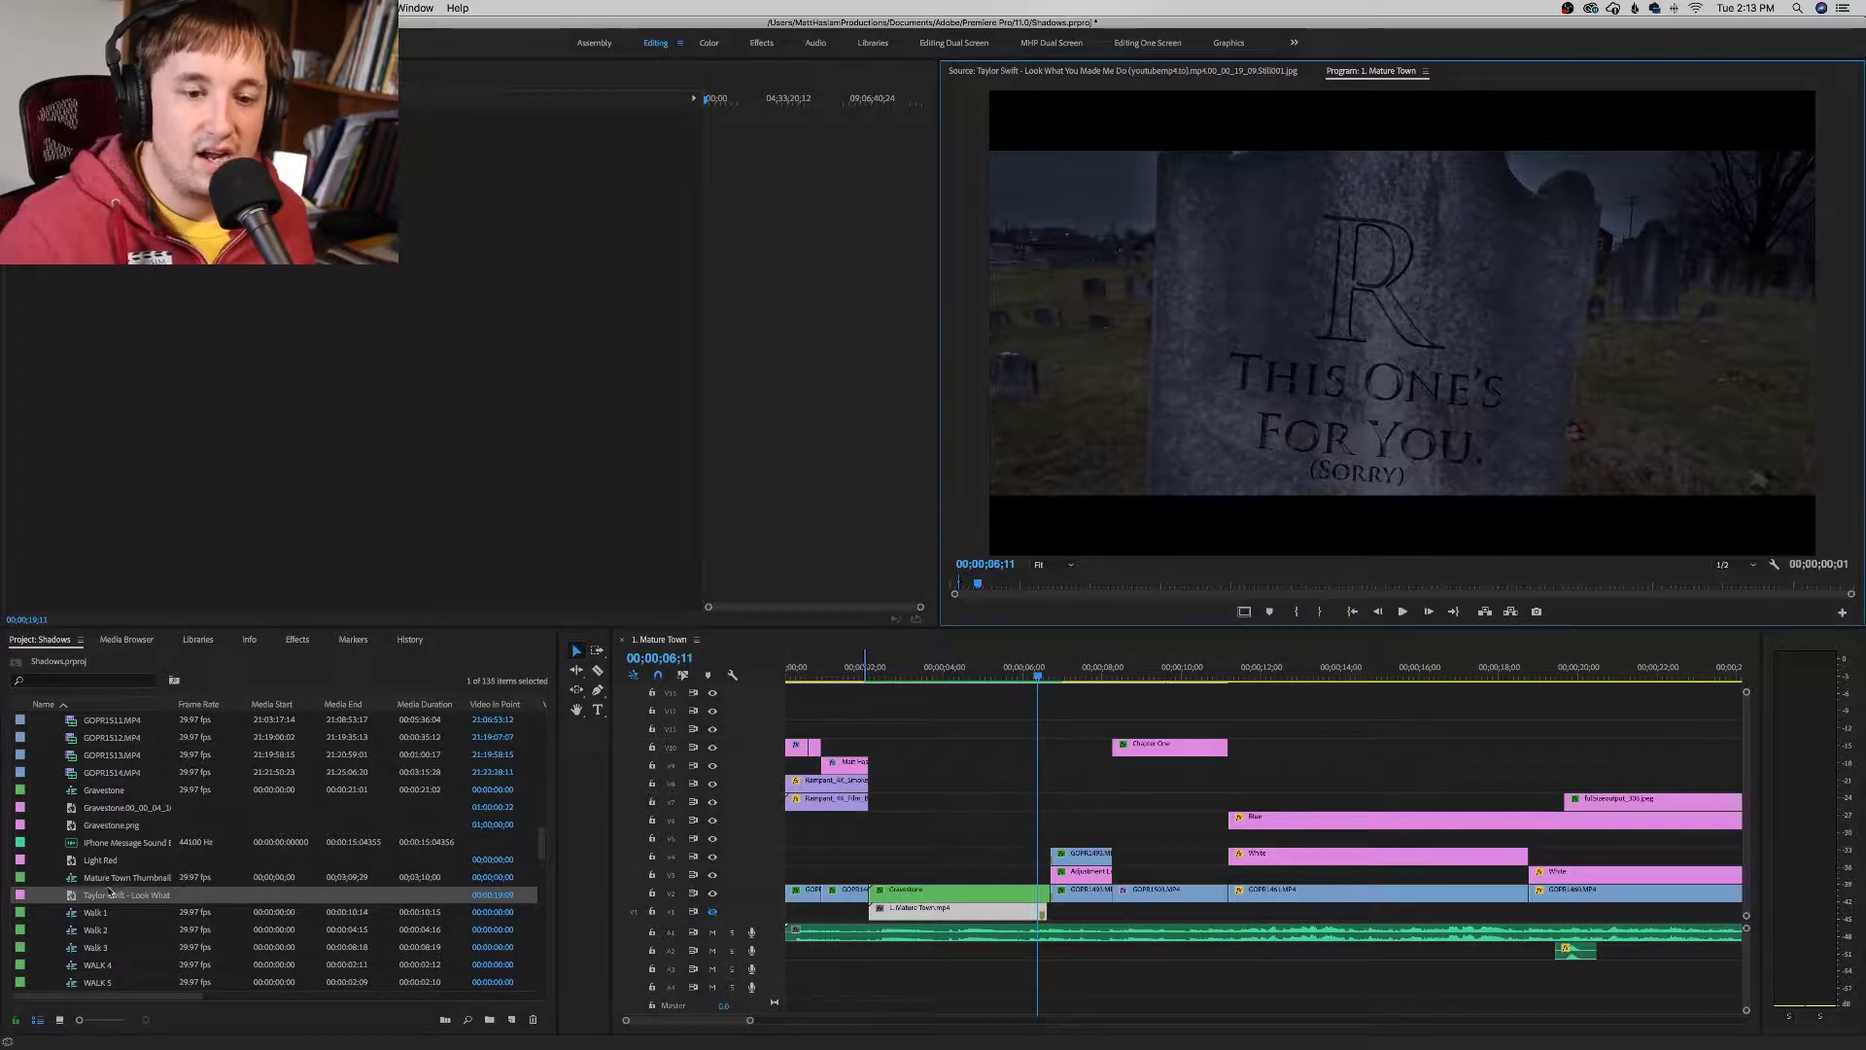
Step: Open the Gravestone sequence, select Gravestone.png, and bring up the Lumetri Color panel
{"action": "scroll", "coordinate": [96, 877], "scroll_direction": "up", "scroll_amount": 2}
{"action": "double_click", "coordinate": [83, 825]}
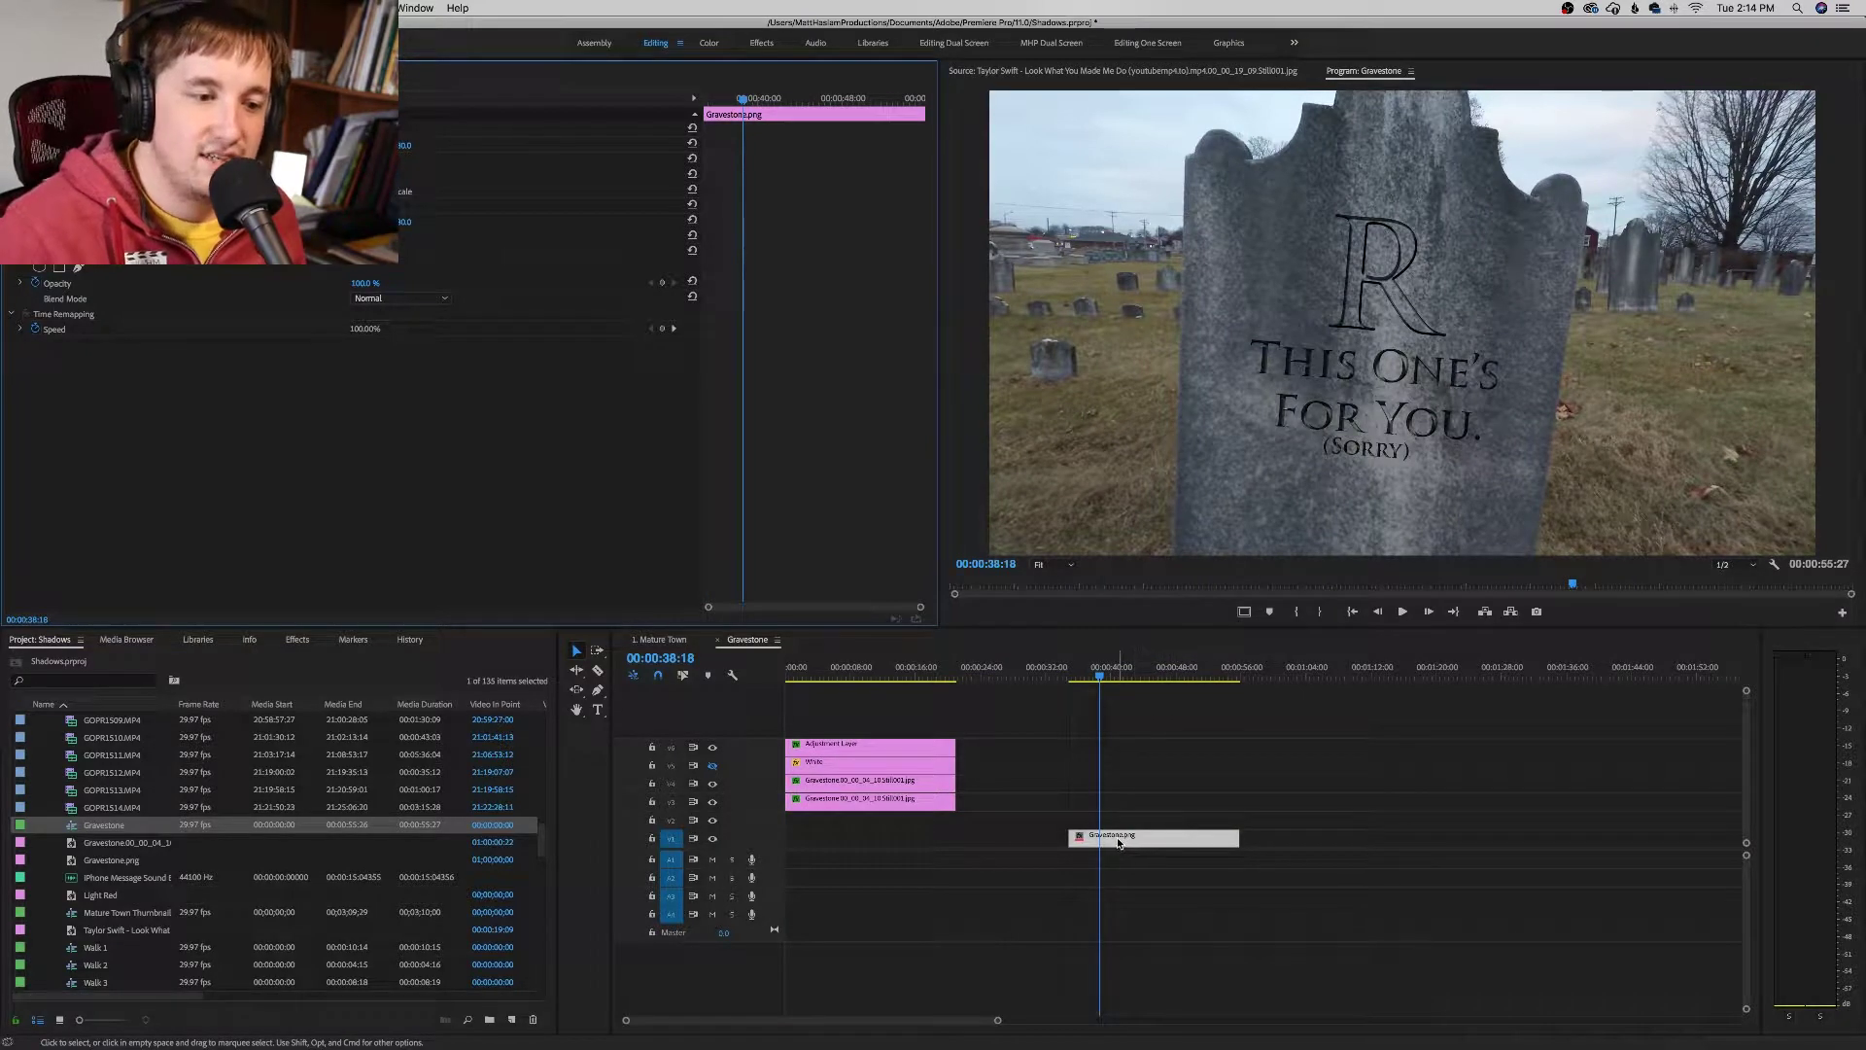
{"action": "left_click", "coordinate": [1118, 844]}
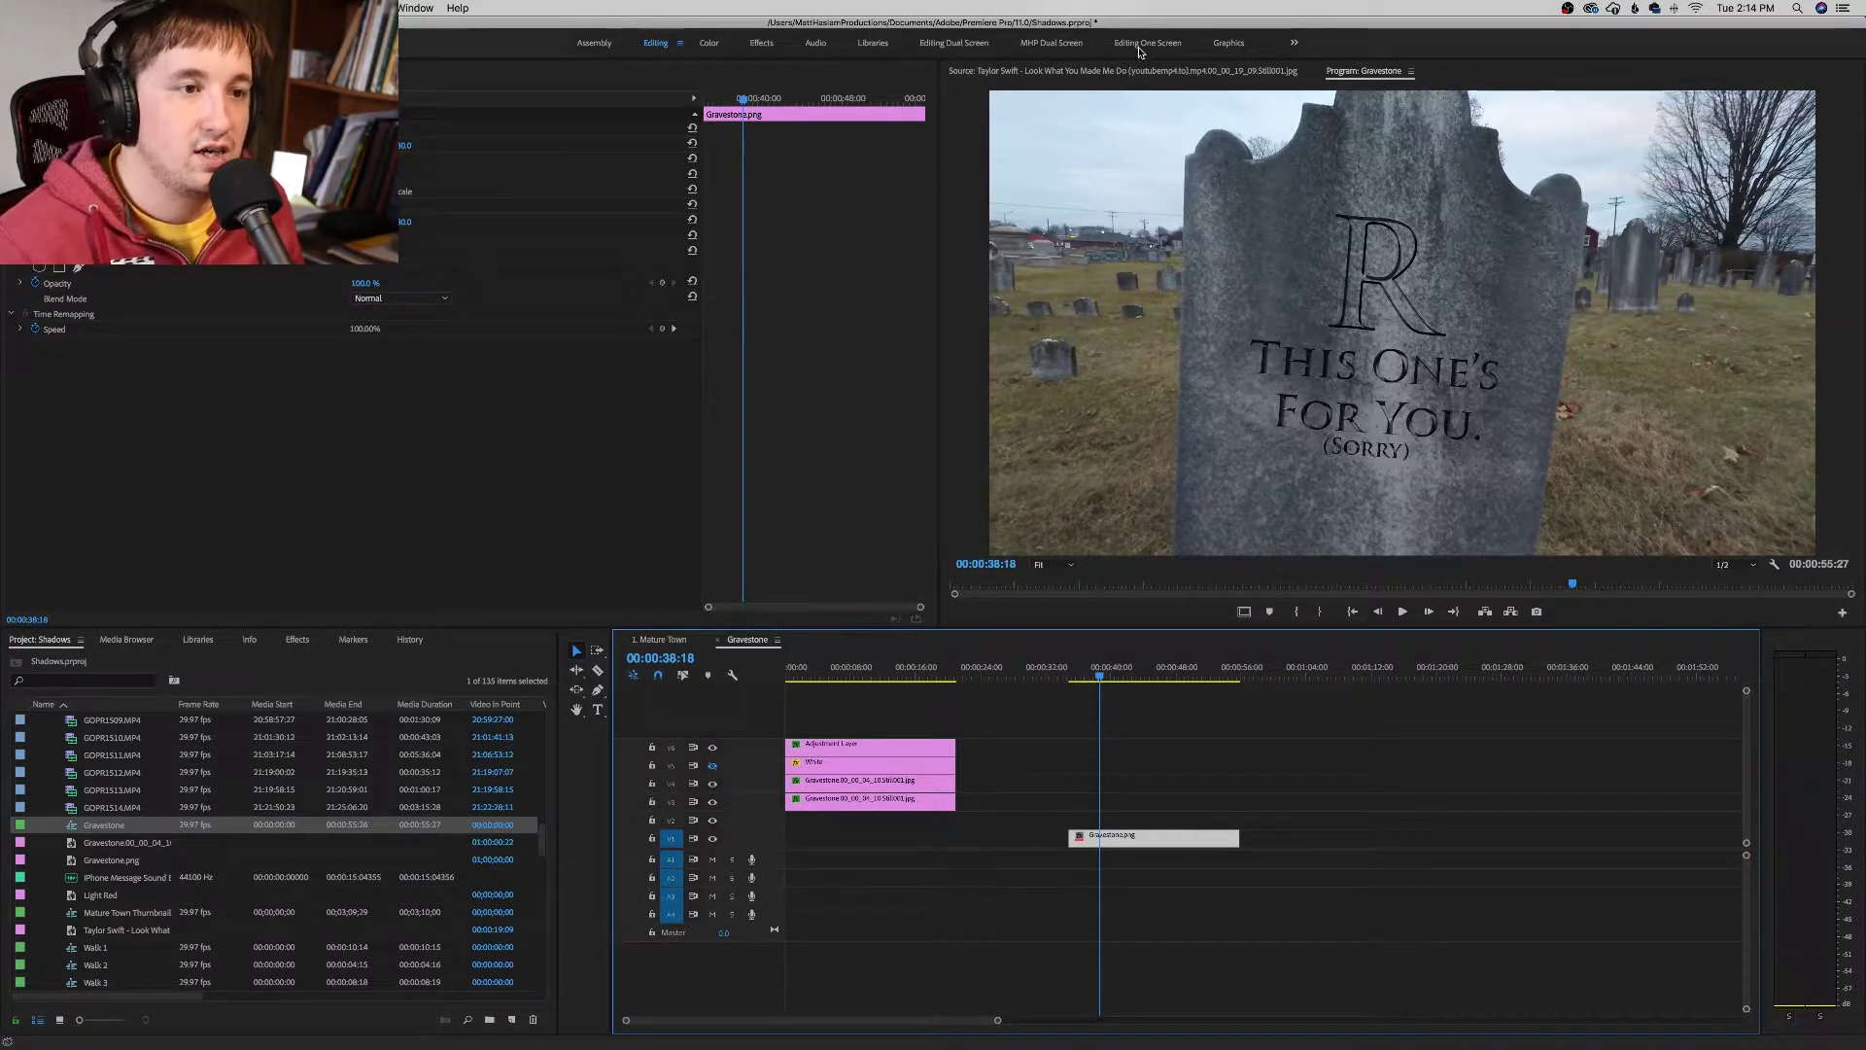
{"action": "left_click", "coordinate": [416, 7]}
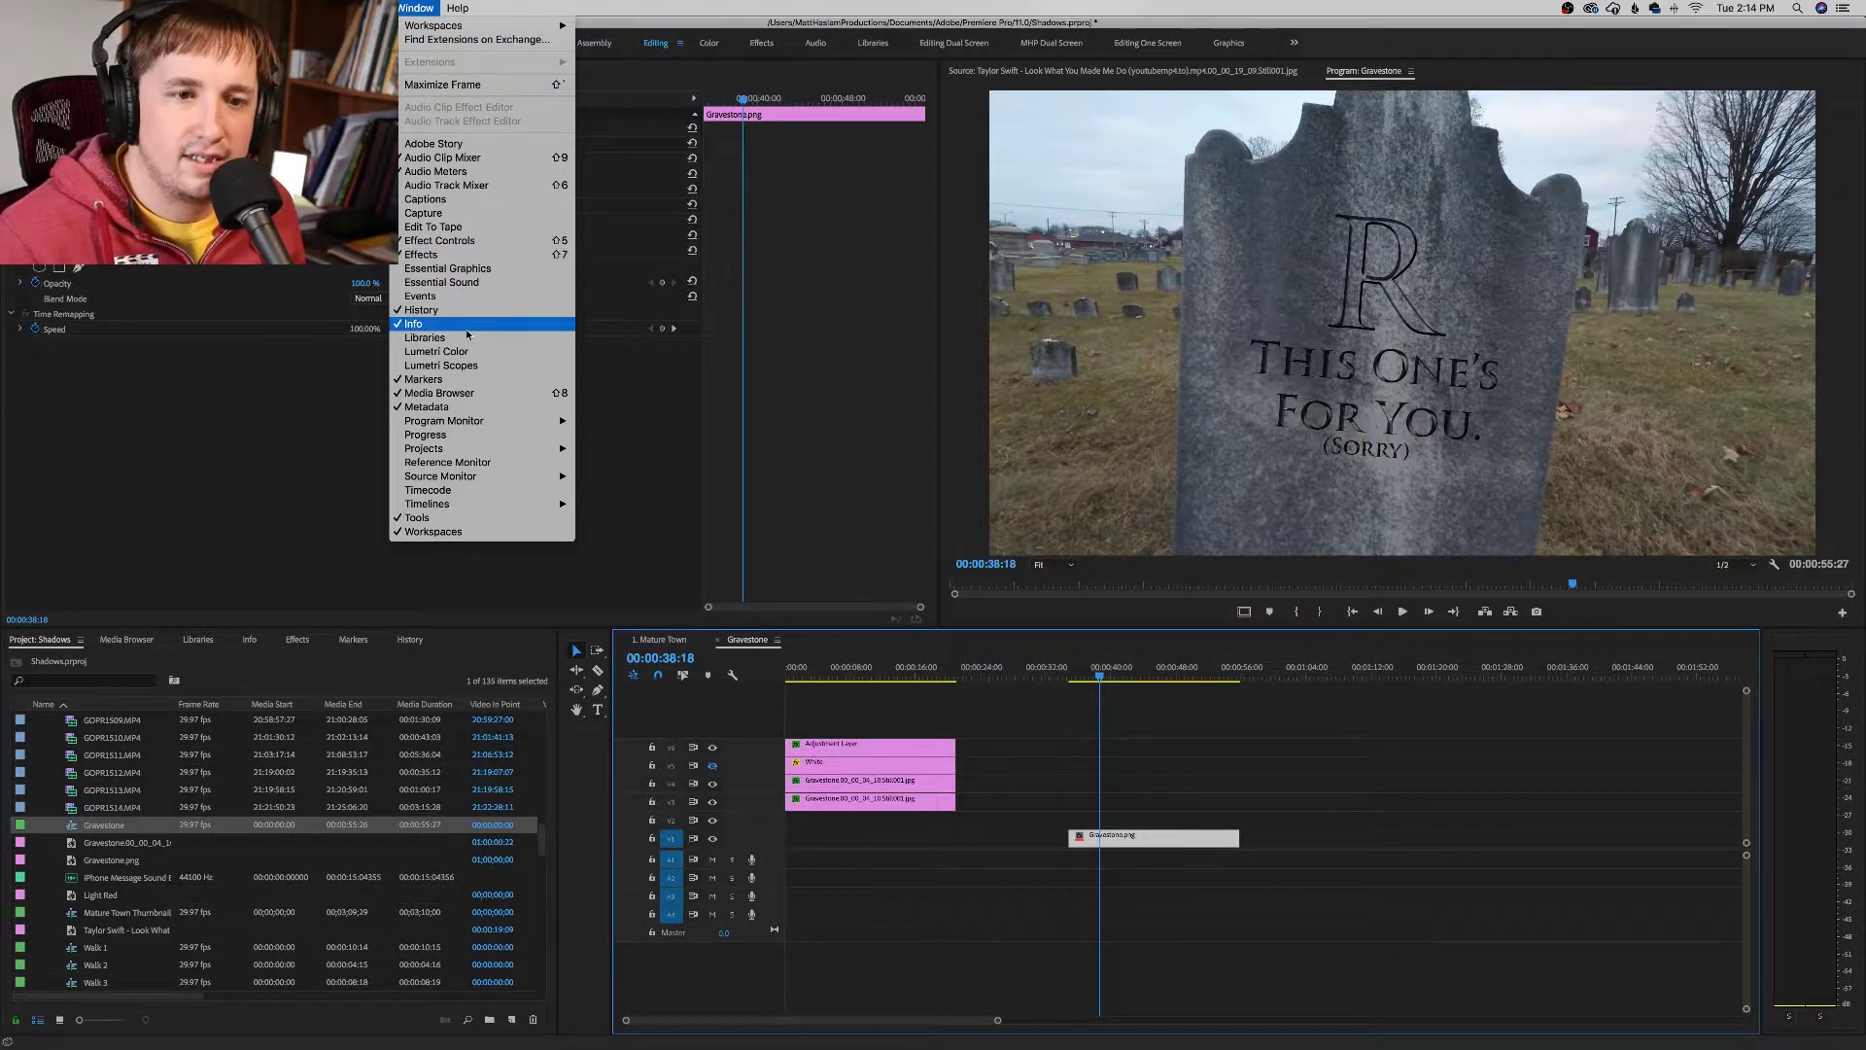
{"action": "left_click", "coordinate": [490, 351]}
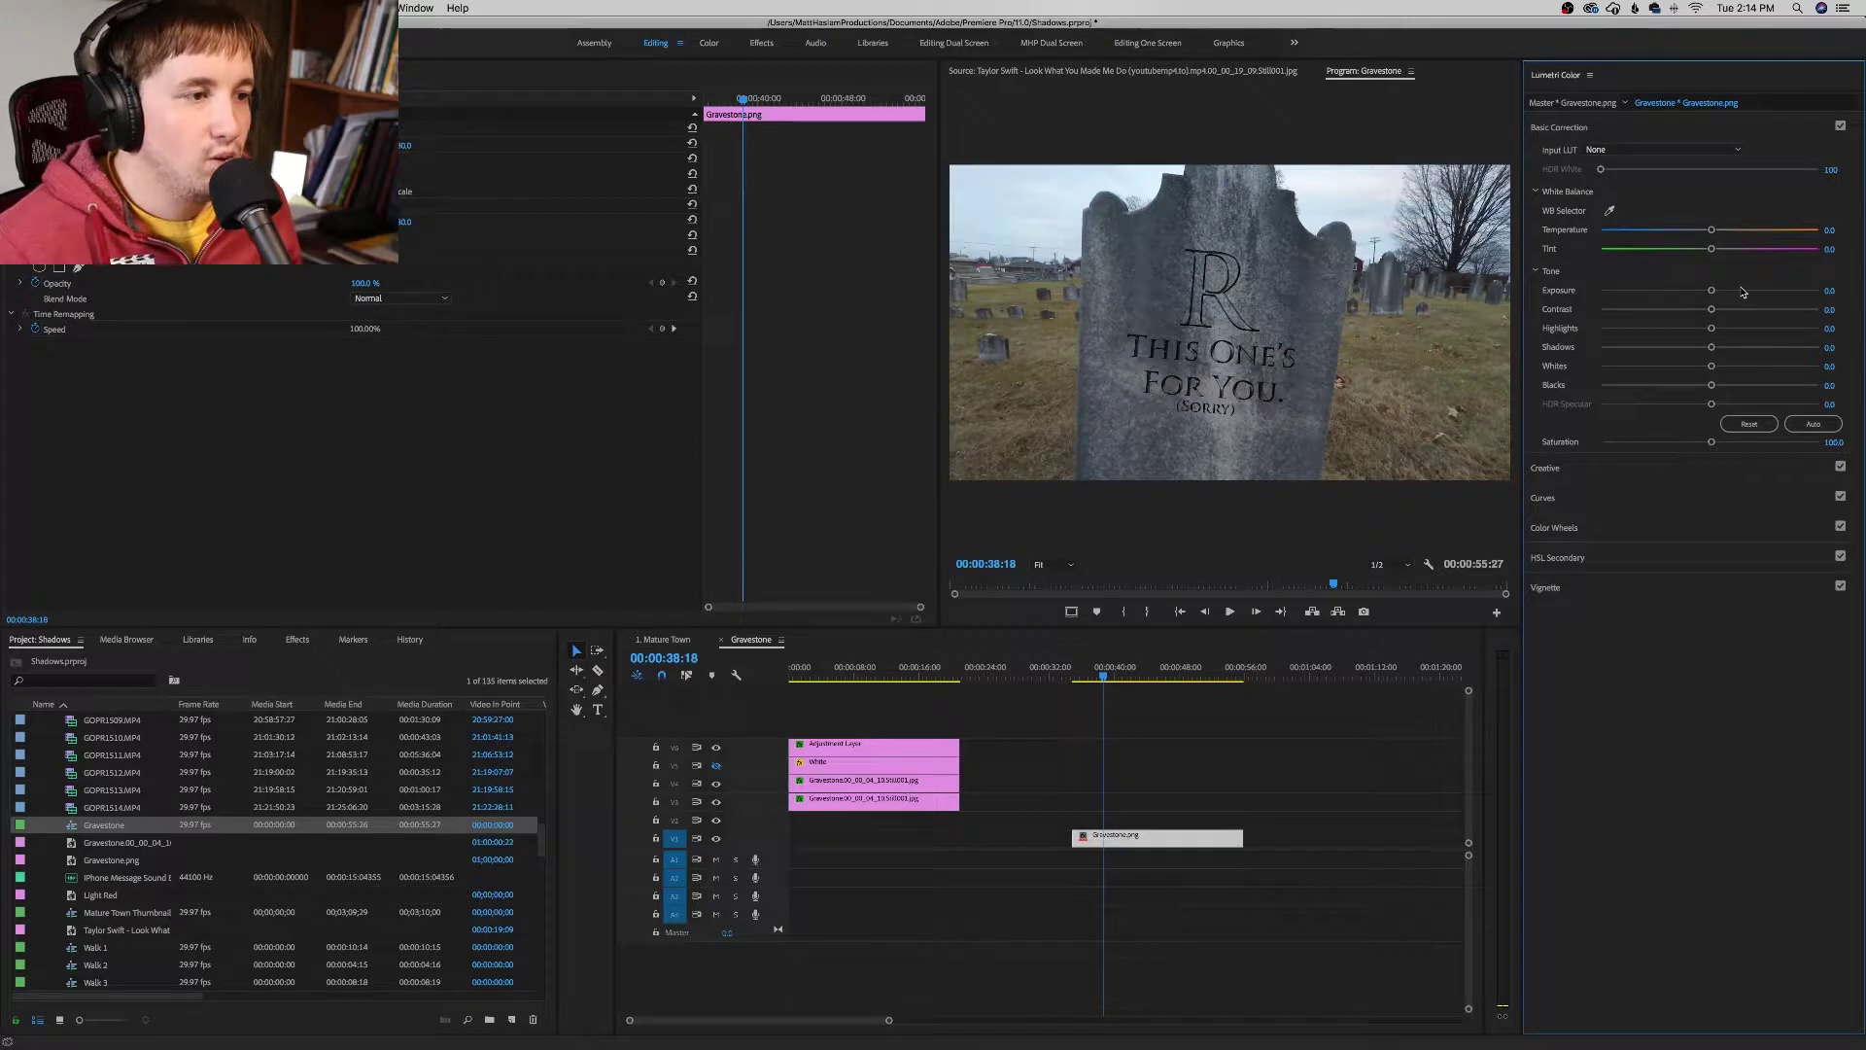
Step: Darken the shot with exposure at -1.1 and blacks at -35.1
{"action": "left_click_drag", "start_coordinate": [1712, 290], "coordinate": [1693, 293]}
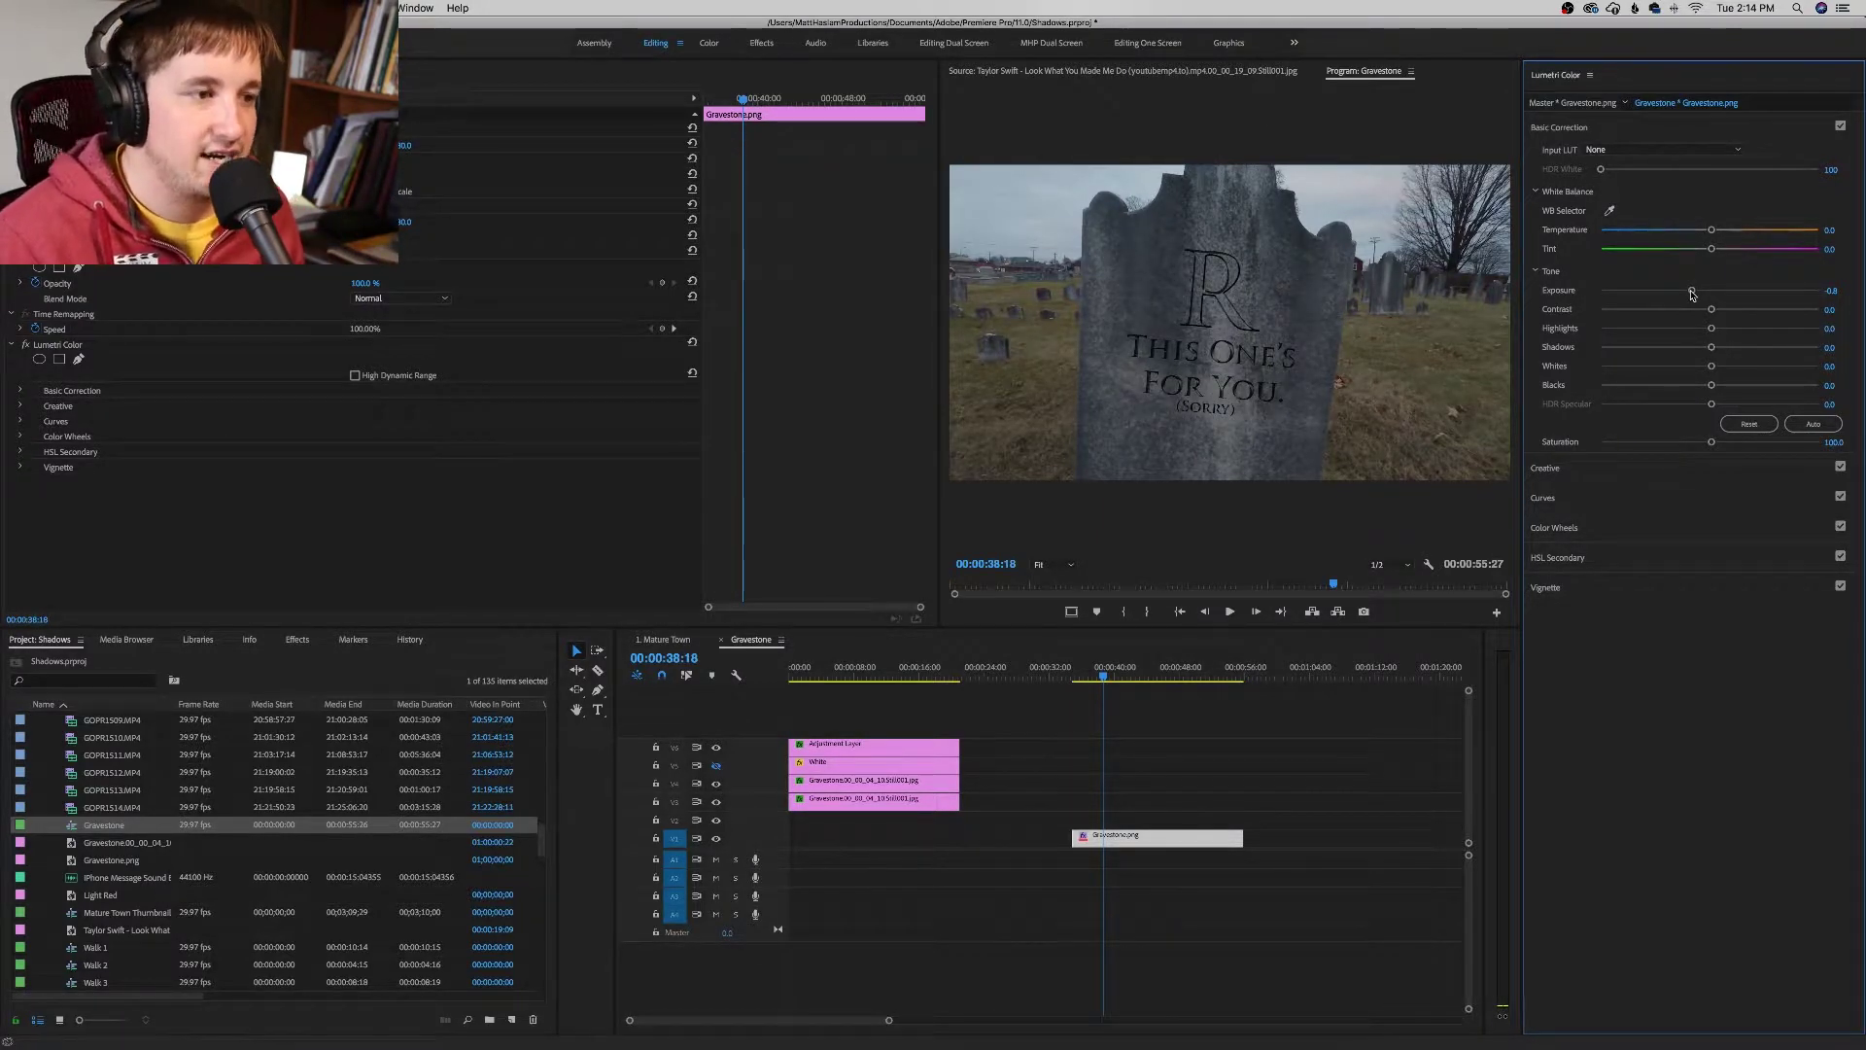
{"action": "left_click_drag", "start_coordinate": [1692, 293], "coordinate": [1721, 370]}
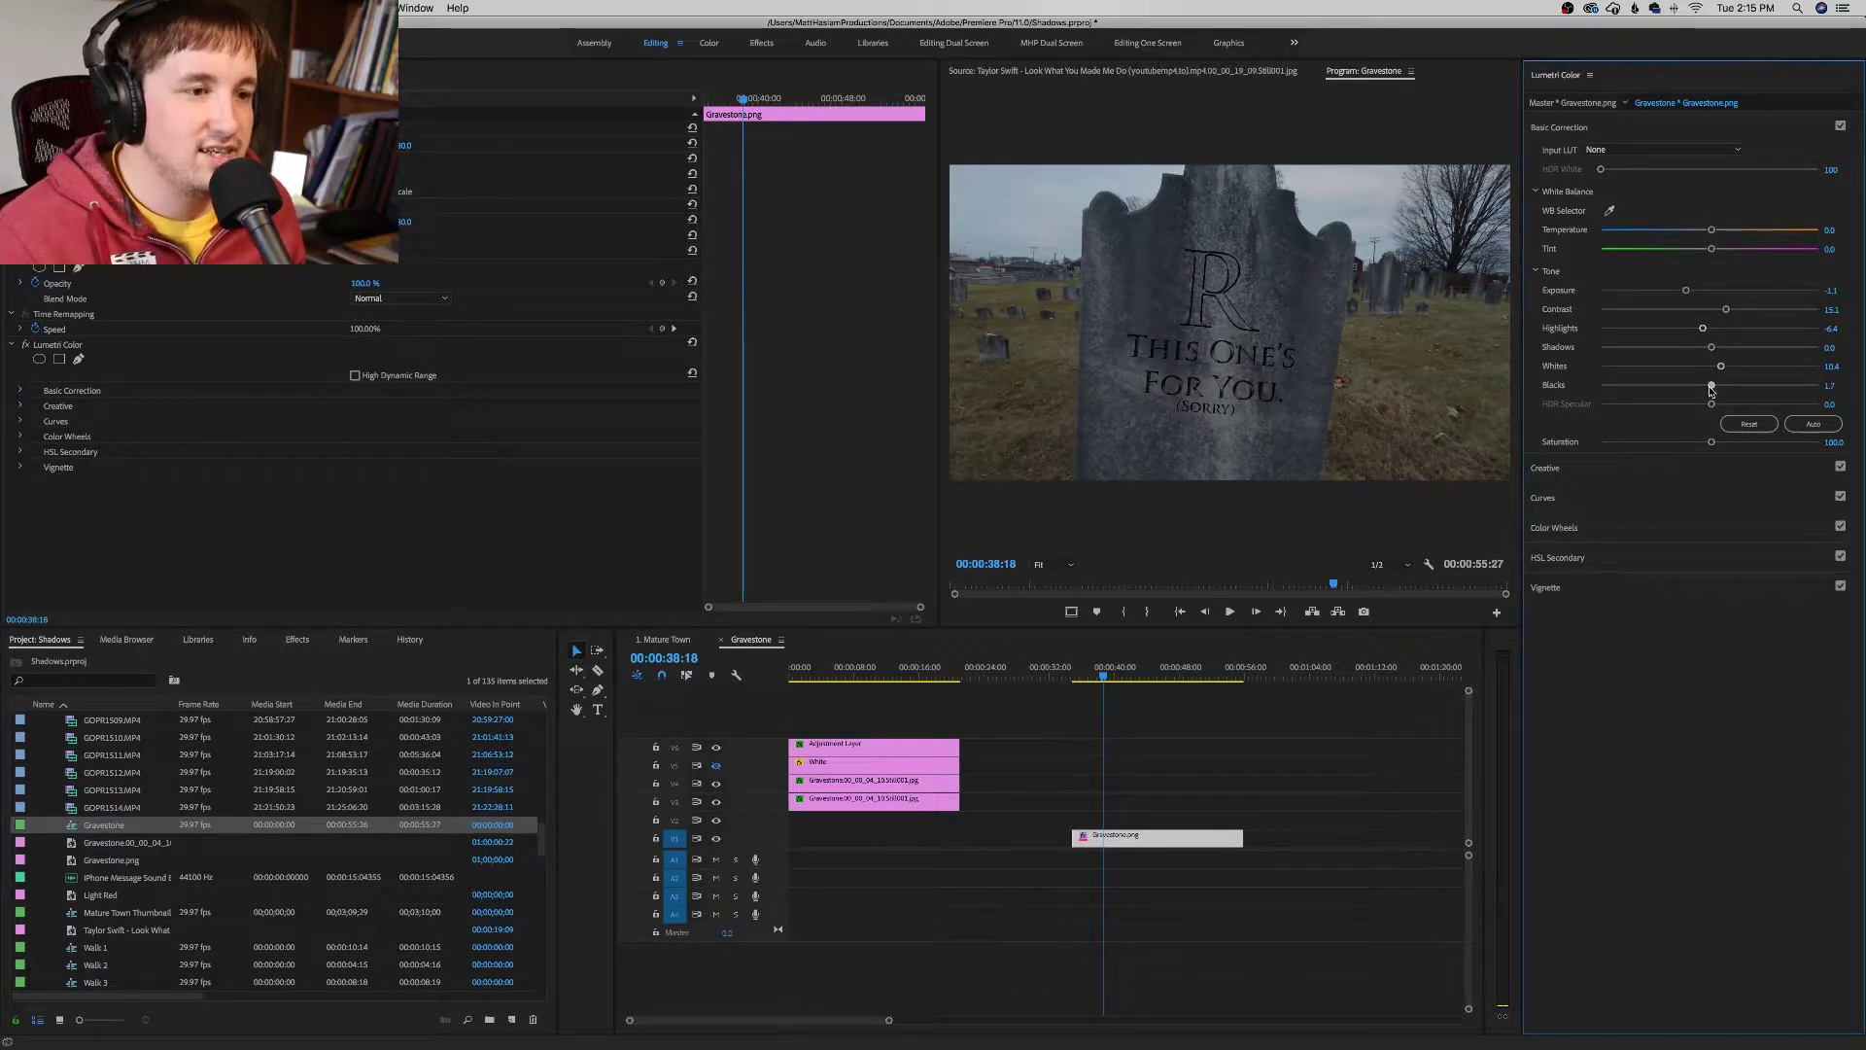
{"action": "left_click_drag", "start_coordinate": [1711, 390], "coordinate": [1672, 391]}
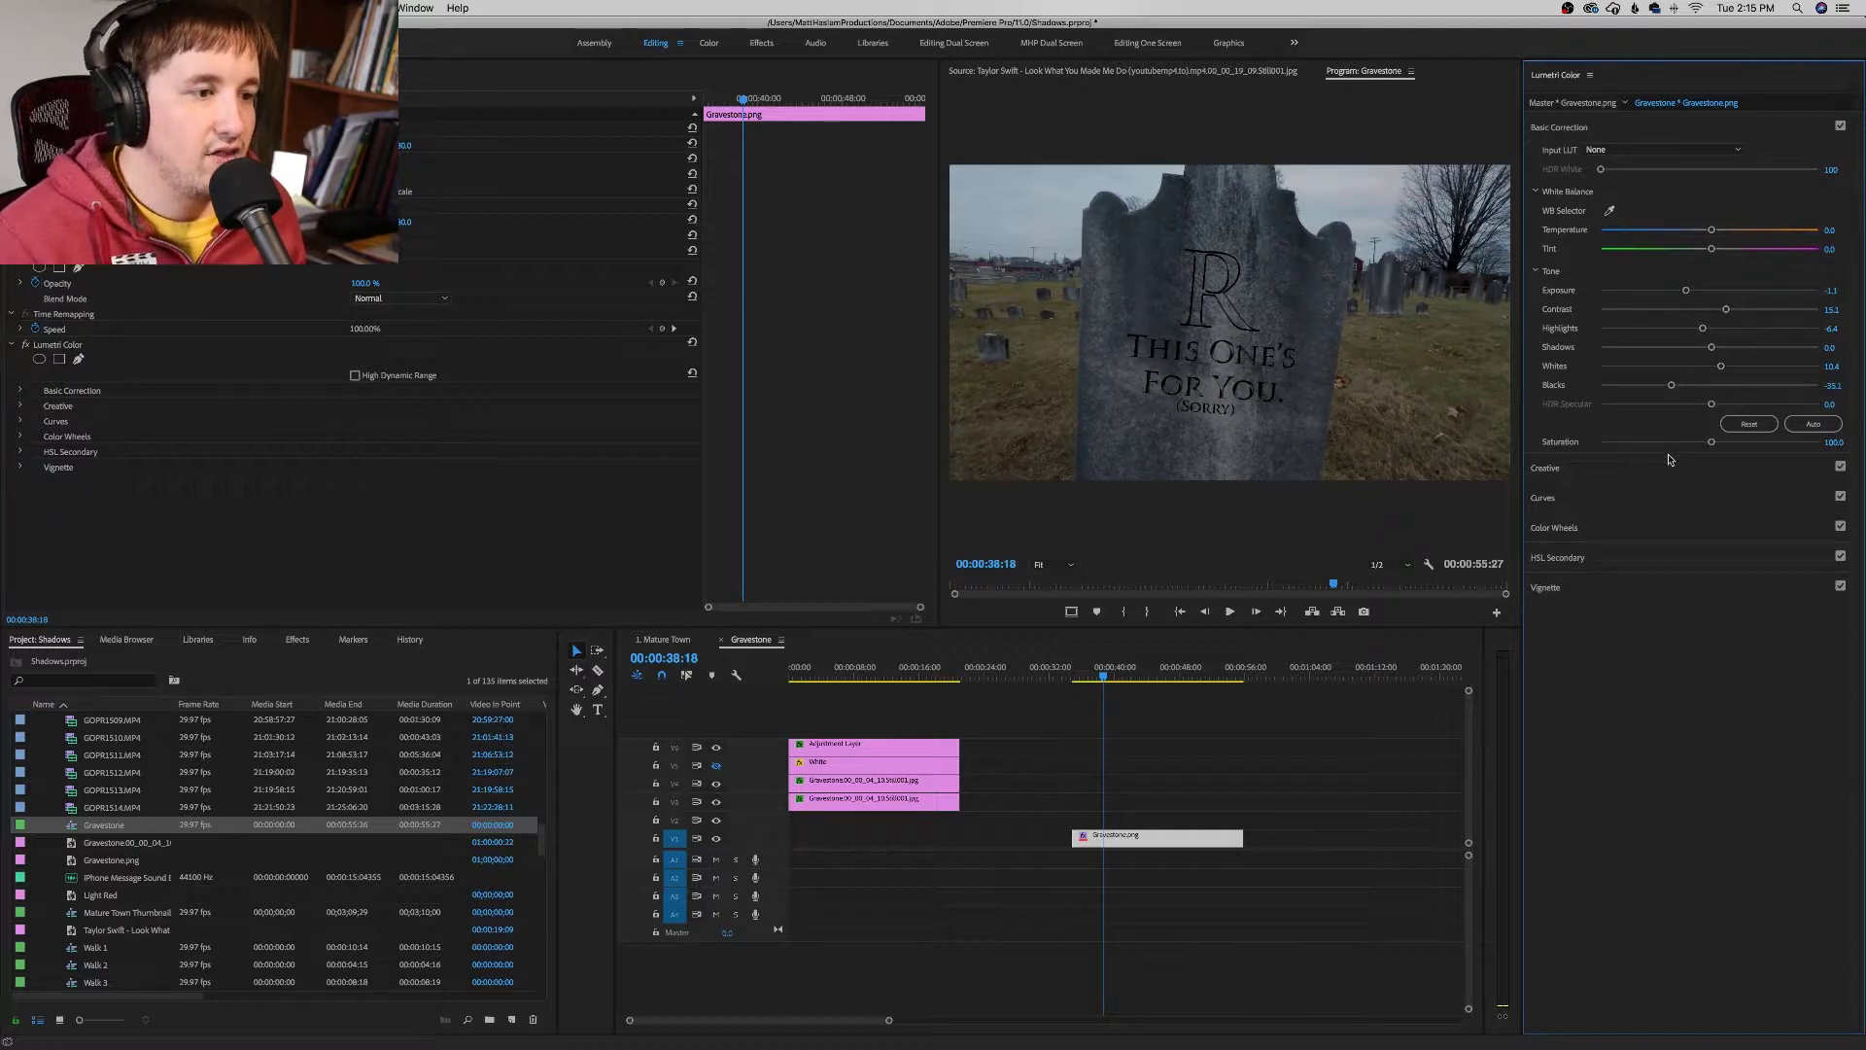
Step: Pull down the top of the red and green RGB curves for a blue-purple tint
{"action": "left_click", "coordinate": [1657, 498]}
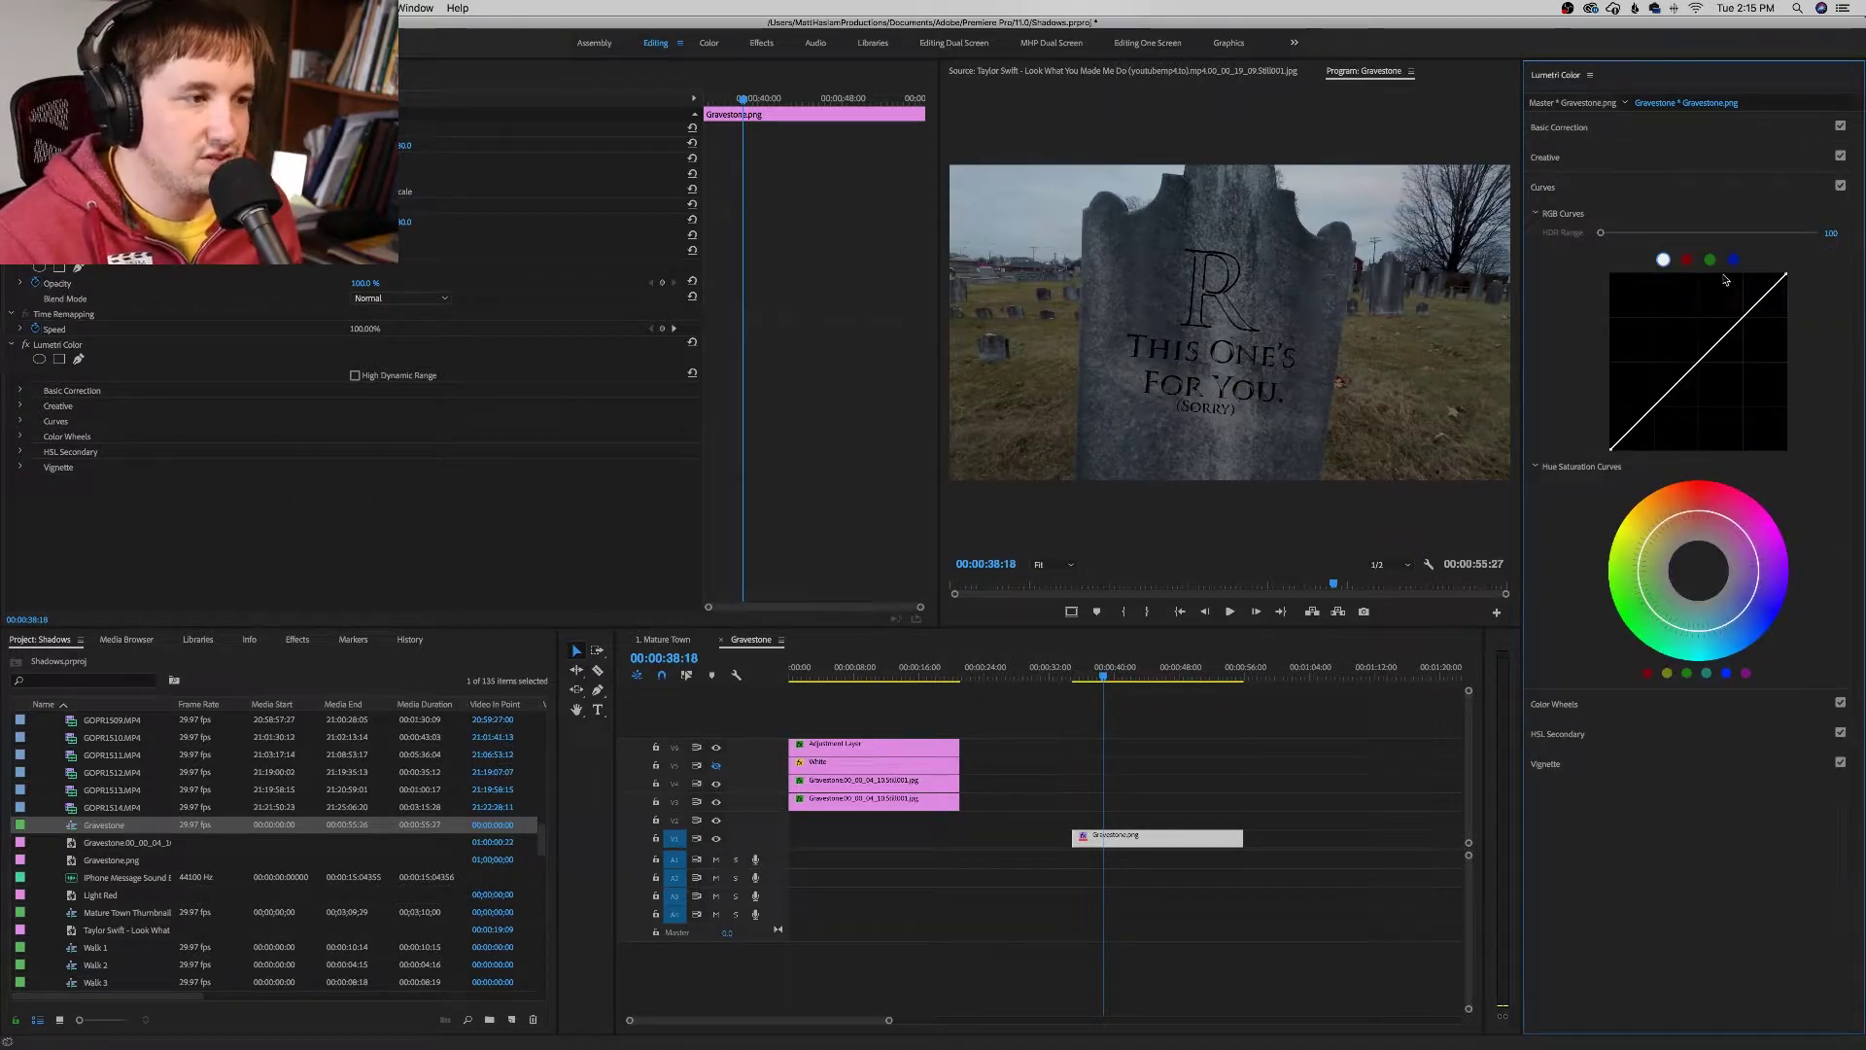
{"action": "left_click", "coordinate": [1686, 259]}
{"action": "left_click_drag", "start_coordinate": [1787, 276], "coordinate": [1792, 303]}
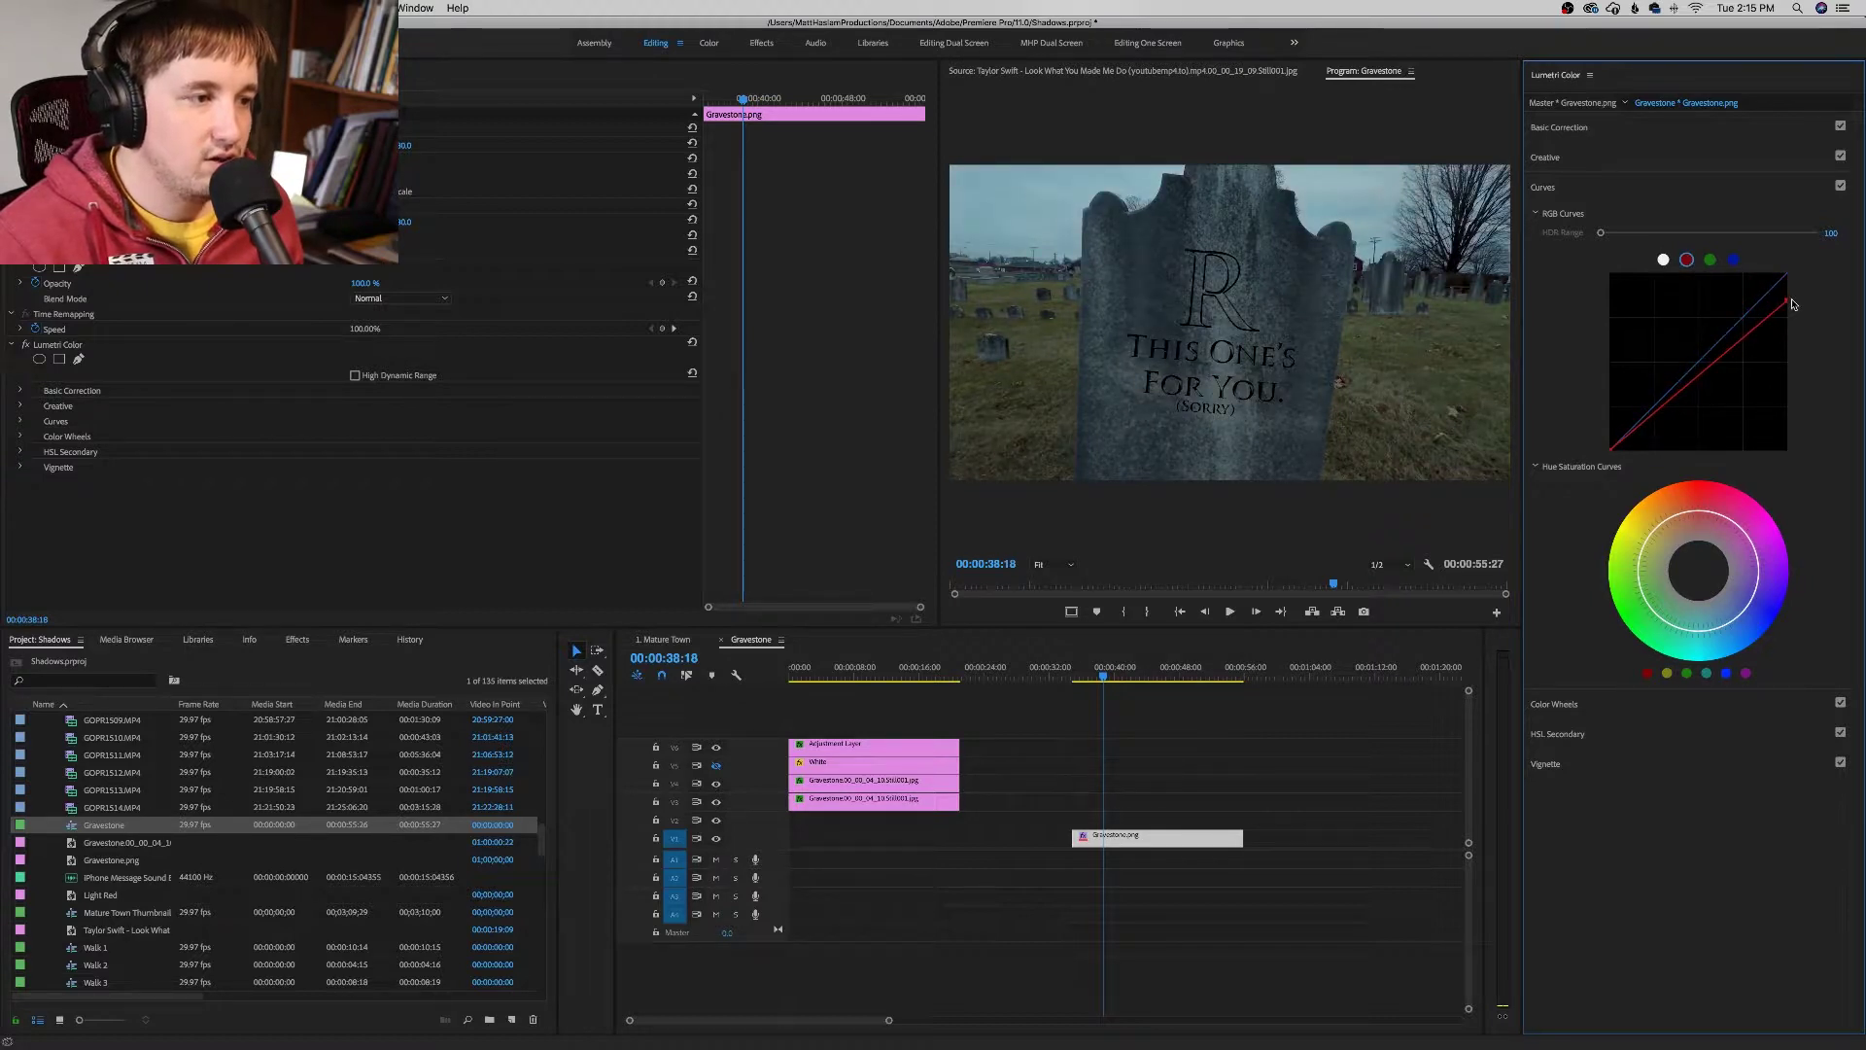
{"action": "left_click", "coordinate": [1711, 260]}
{"action": "left_click_drag", "start_coordinate": [1786, 275], "coordinate": [1799, 308]}
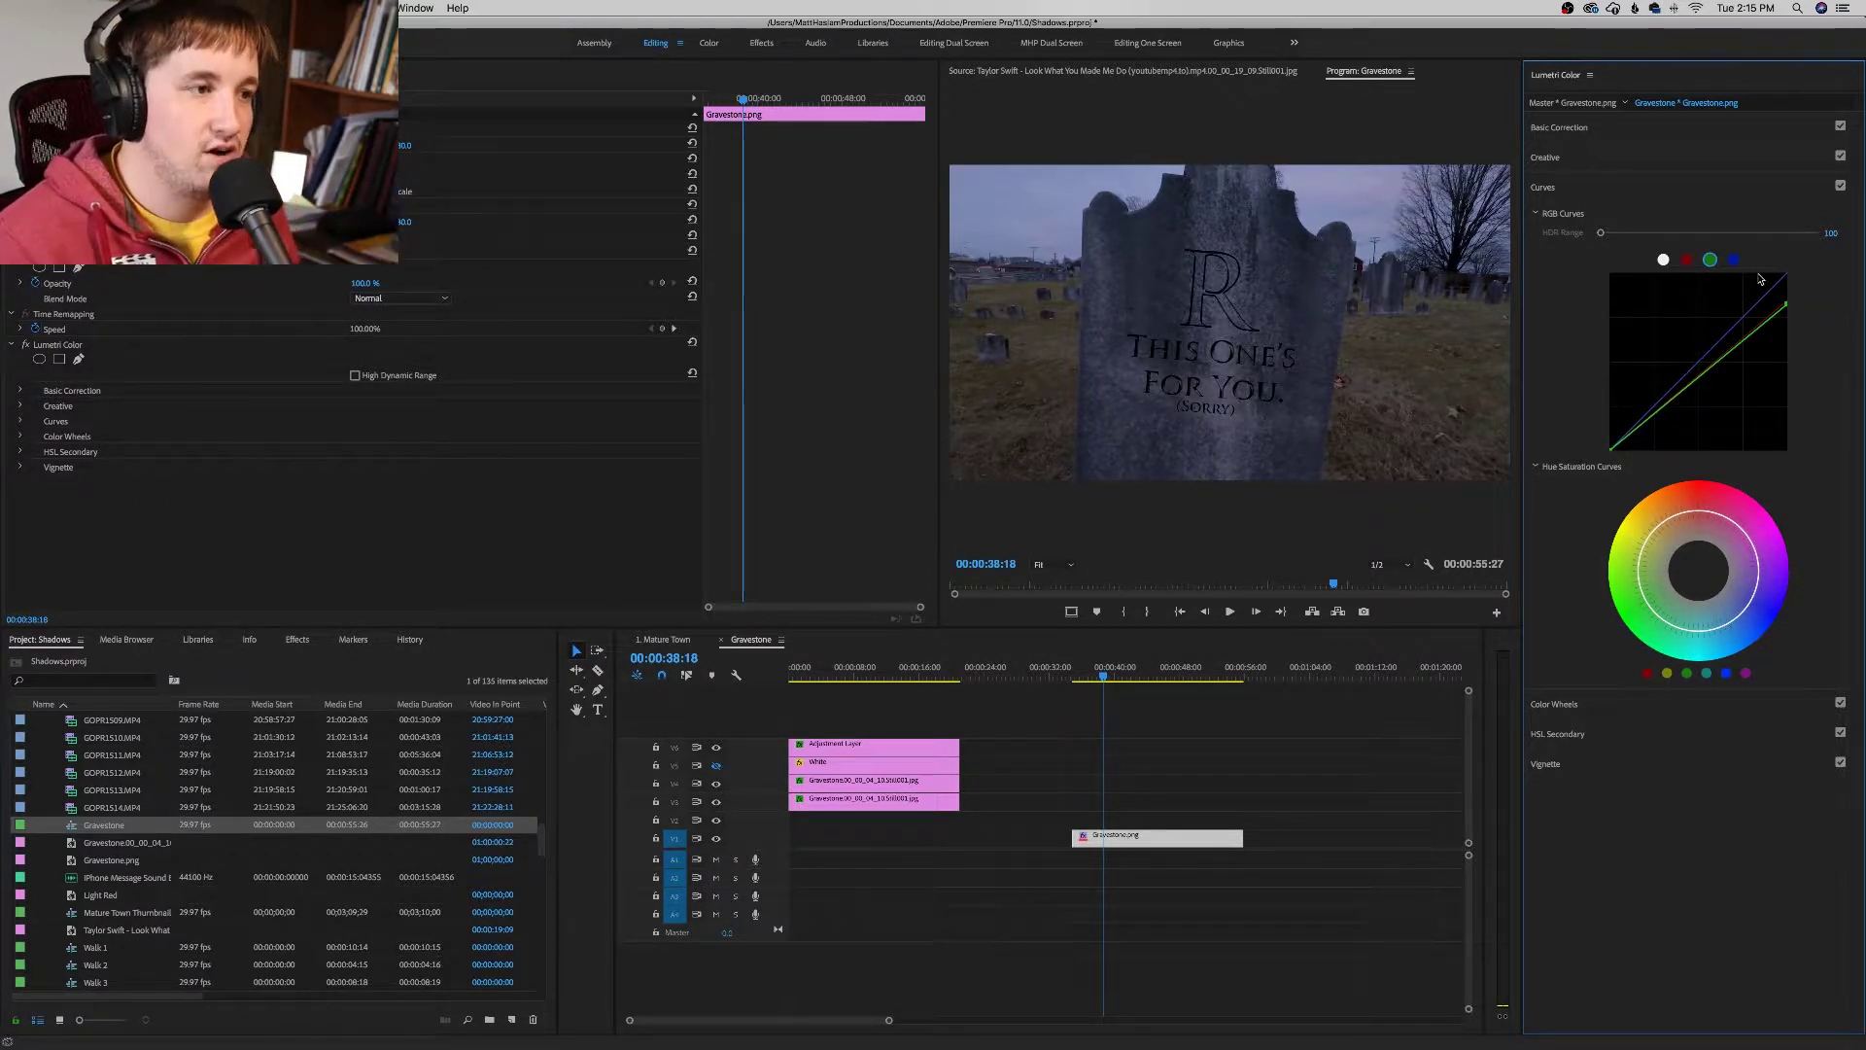
{"action": "left_click", "coordinate": [1109, 928]}
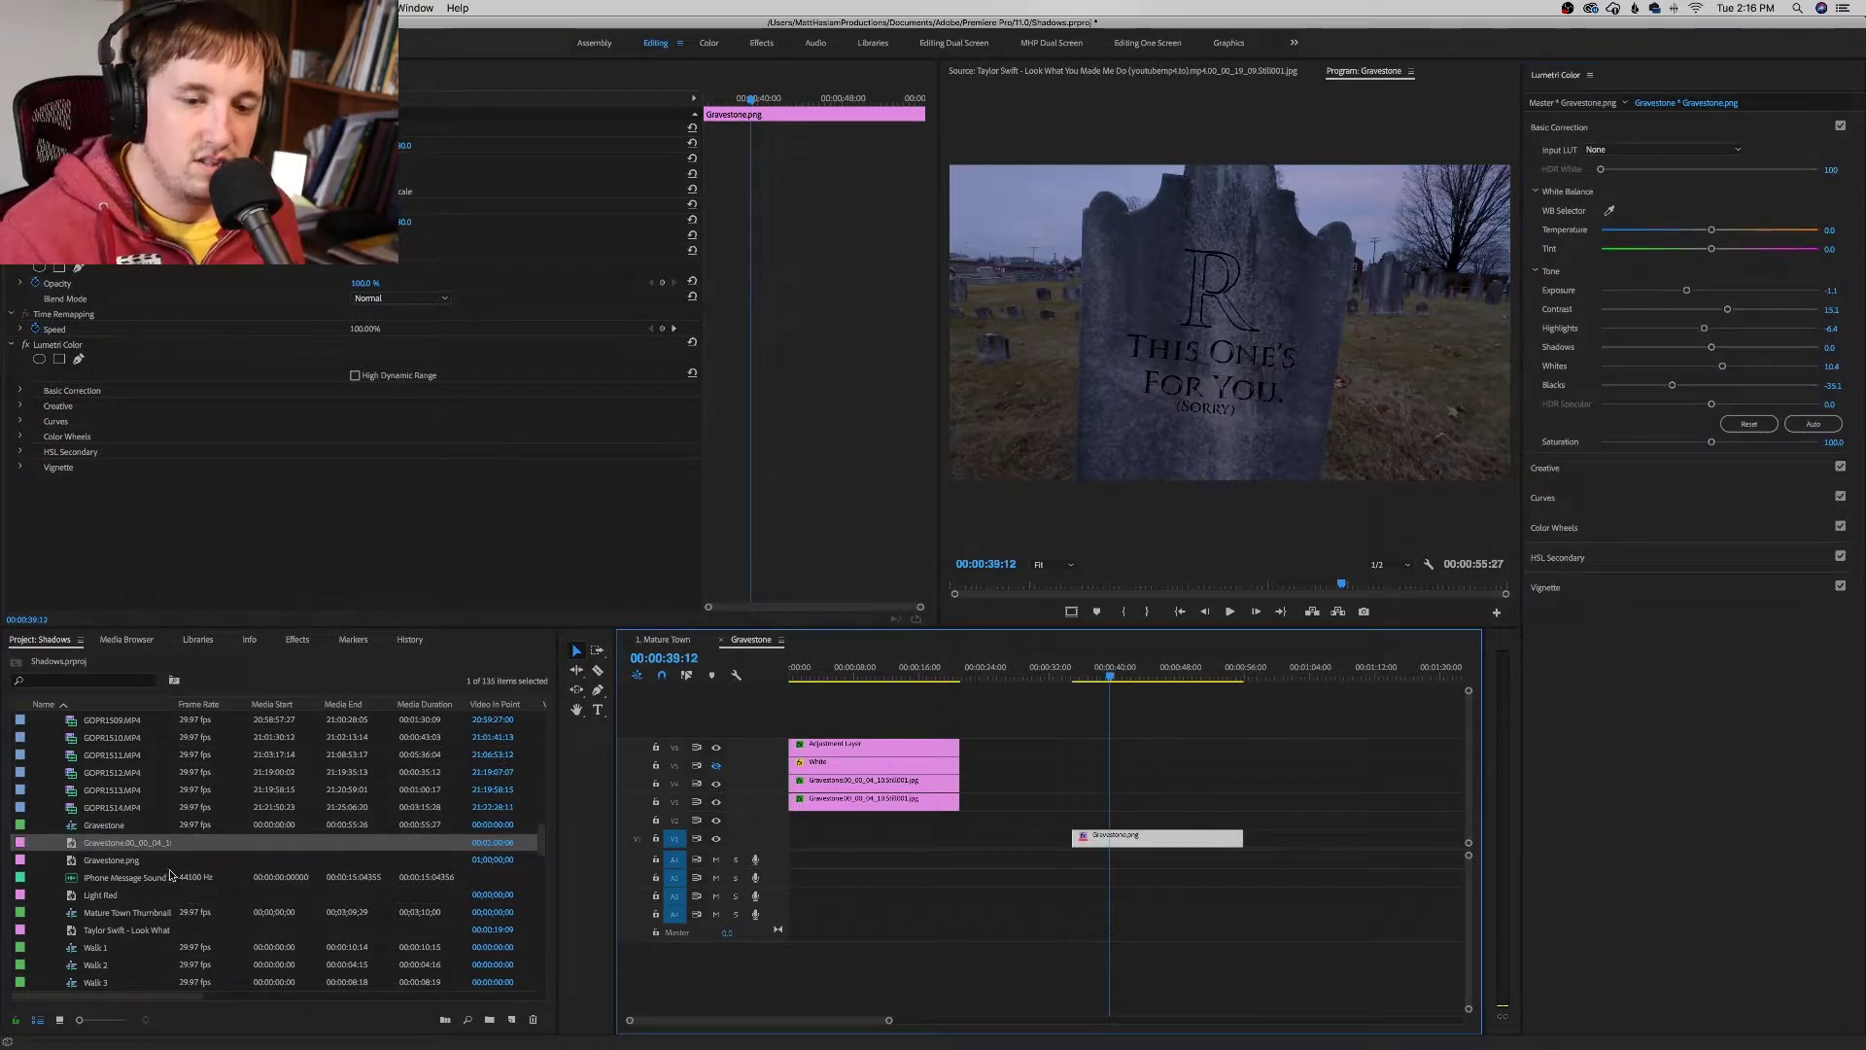
Step: Place the gravestone video still on the track above the graphic and select it
{"action": "left_click_drag", "start_coordinate": [113, 846], "coordinate": [1083, 808]}
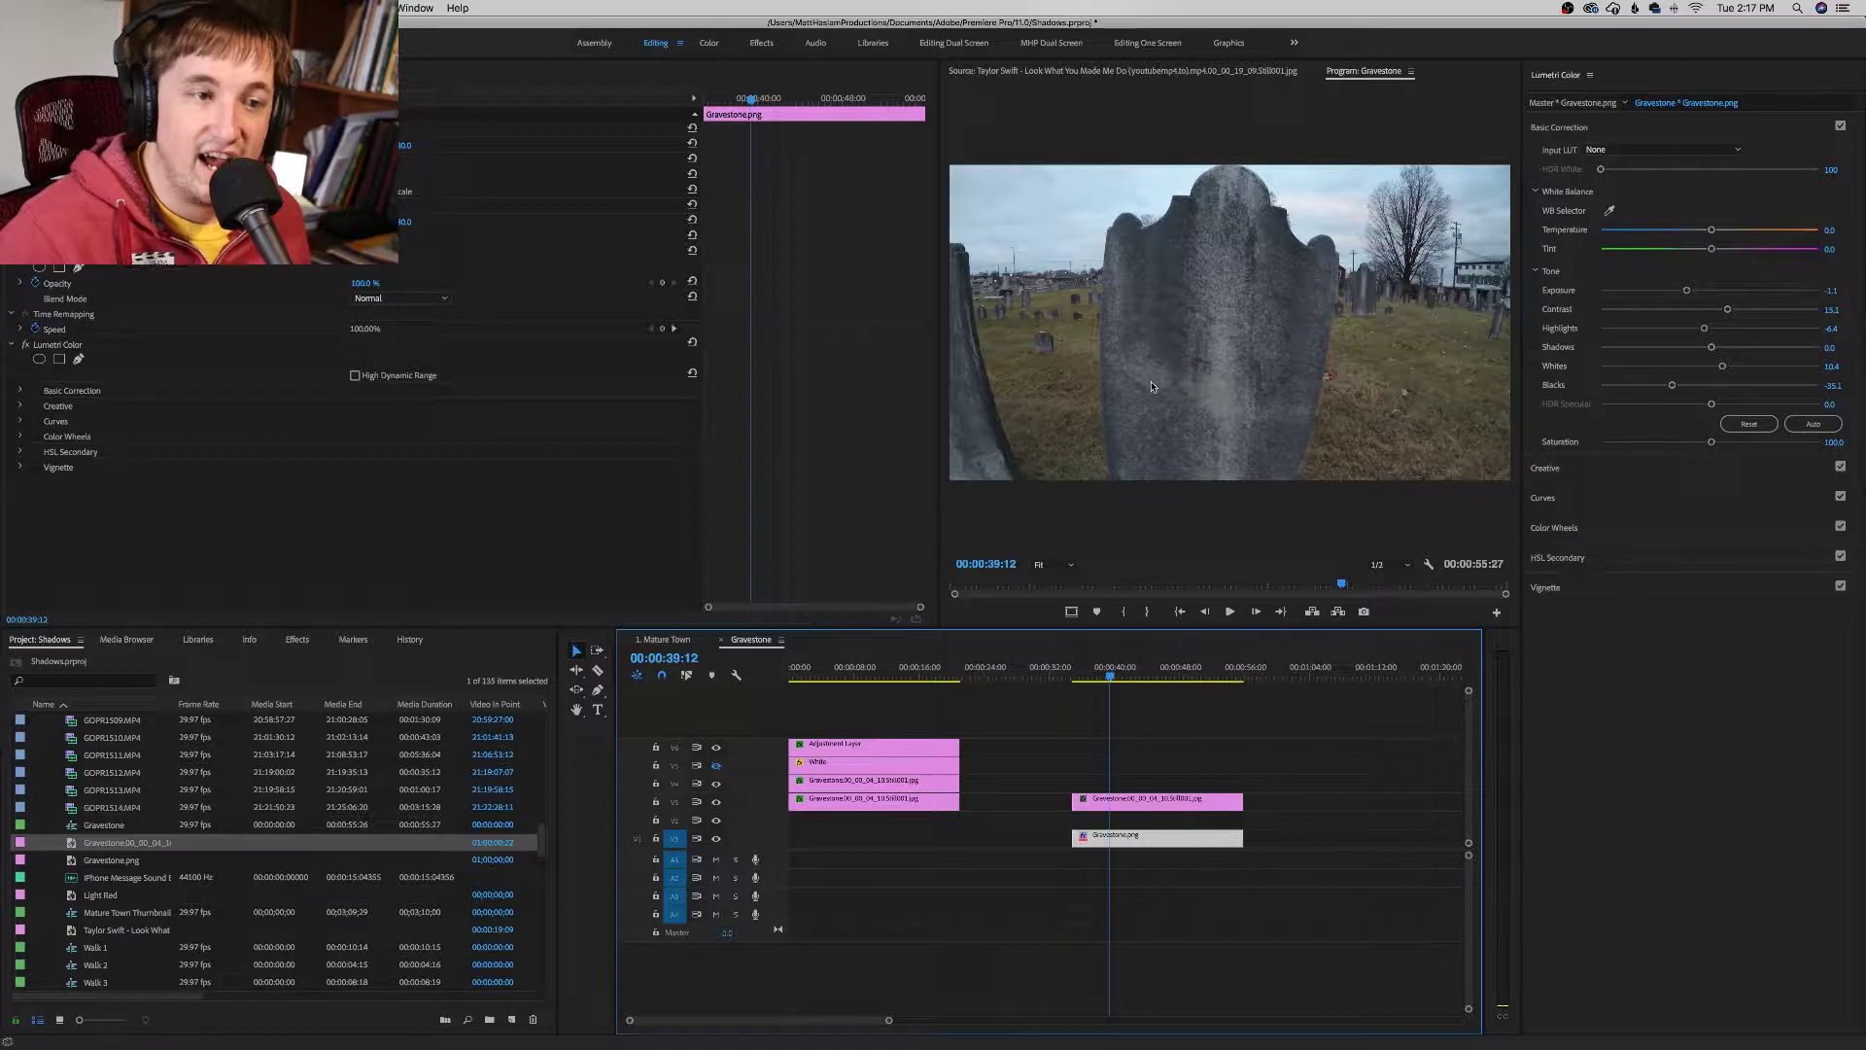
{"action": "mouse_move", "coordinate": [1031, 1006]}
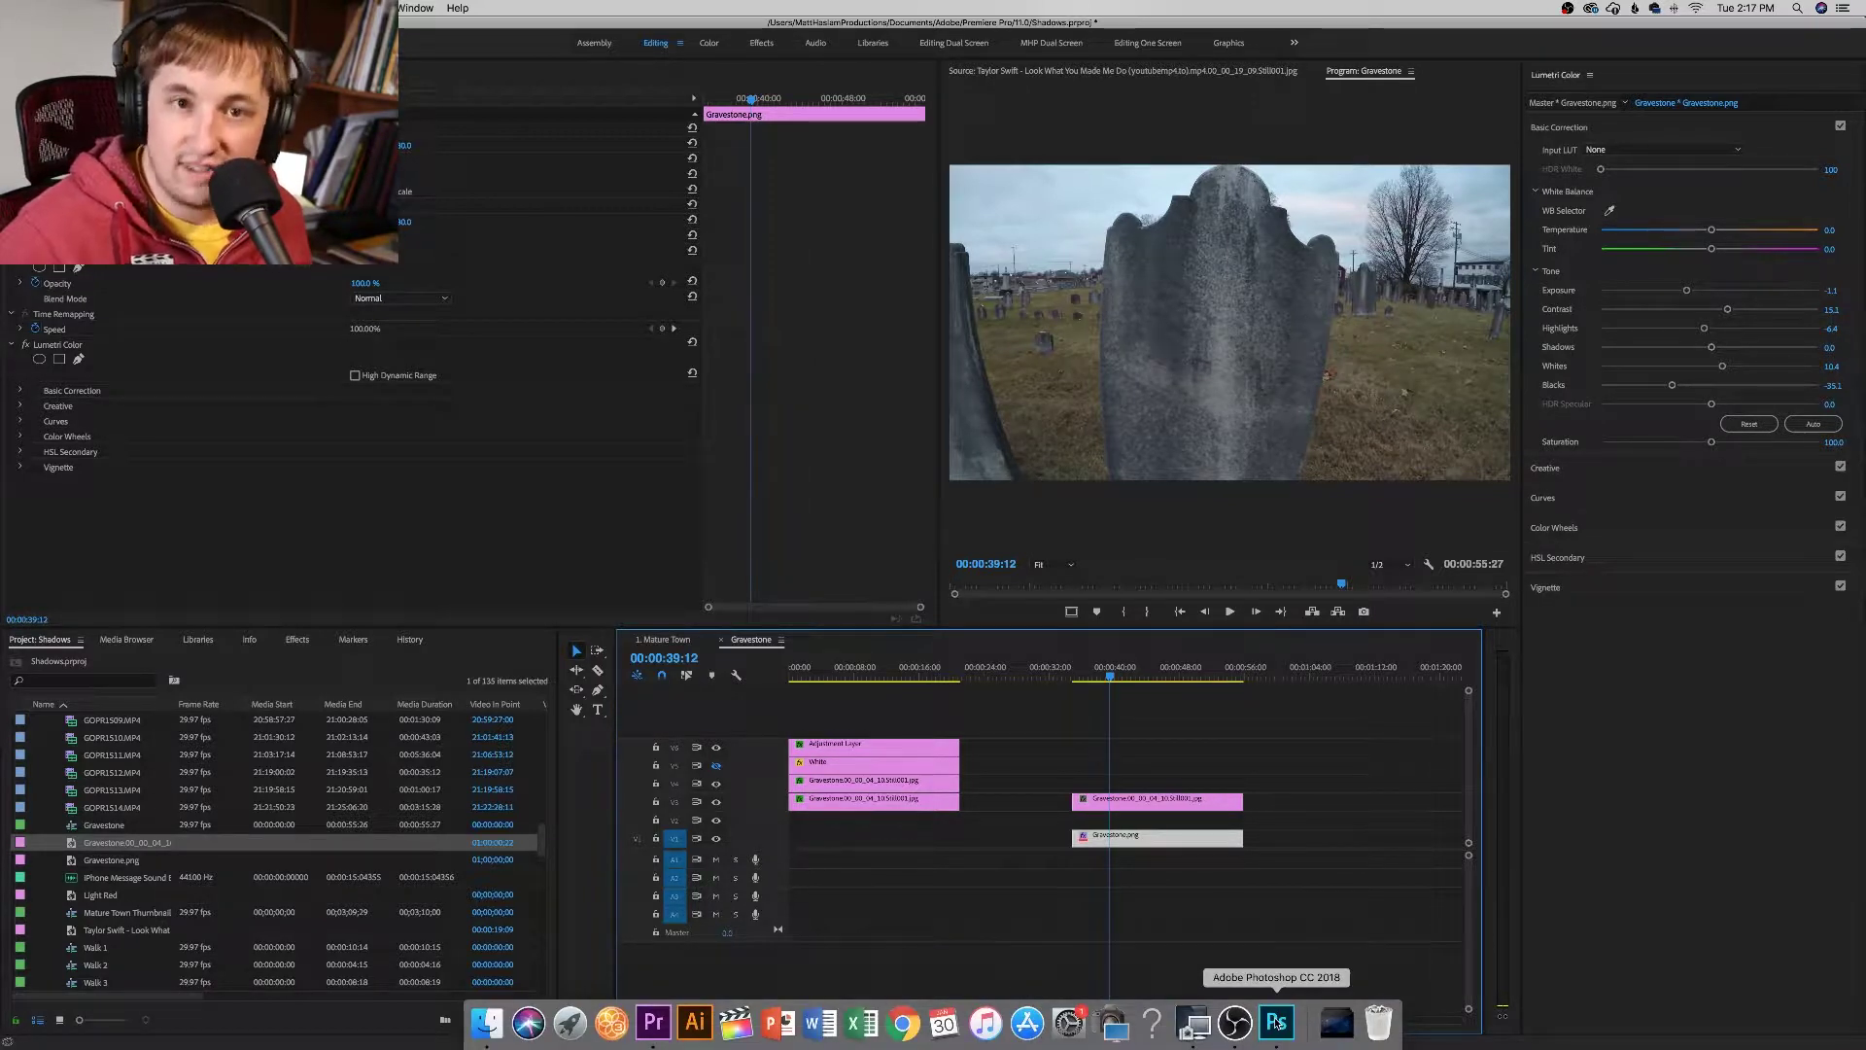
{"action": "left_click", "coordinate": [1156, 800]}
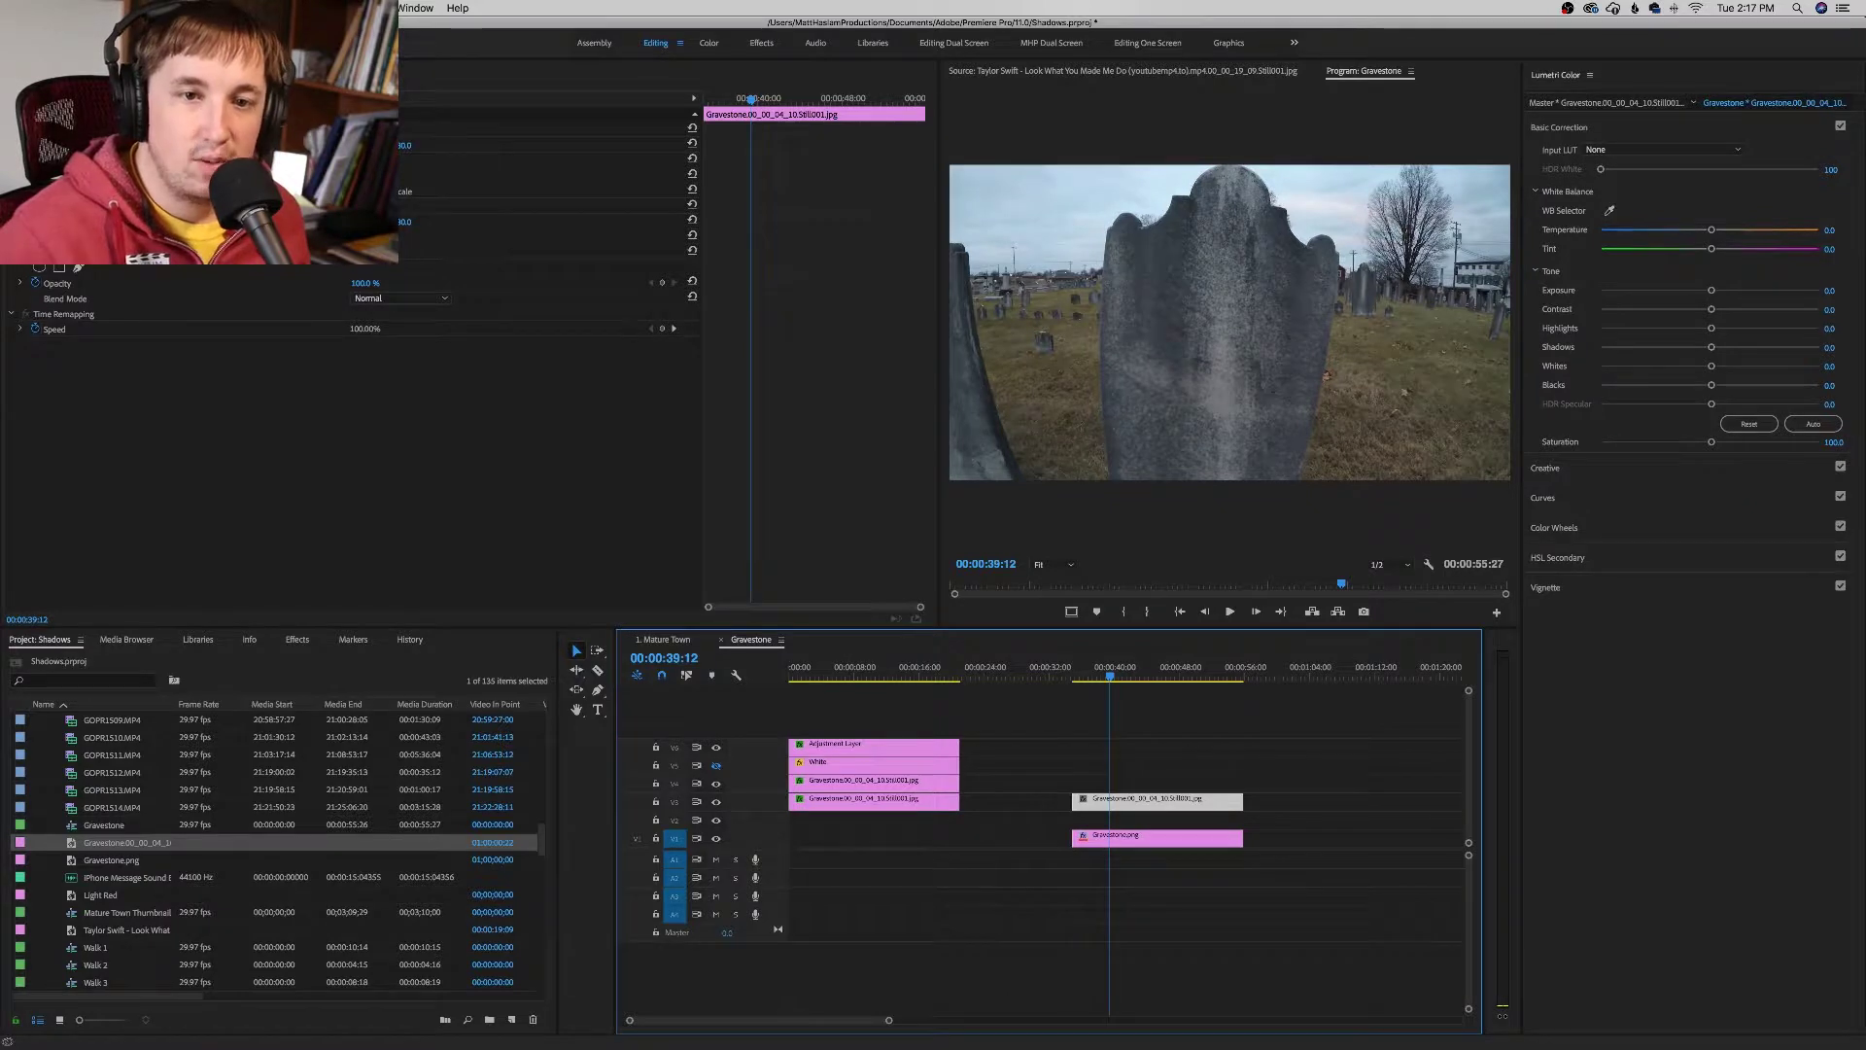
Step: Apply the GoPro Hero3+ Black 4K - Wide lens distortion removal to the still
{"action": "key", "text": "shift+7"}
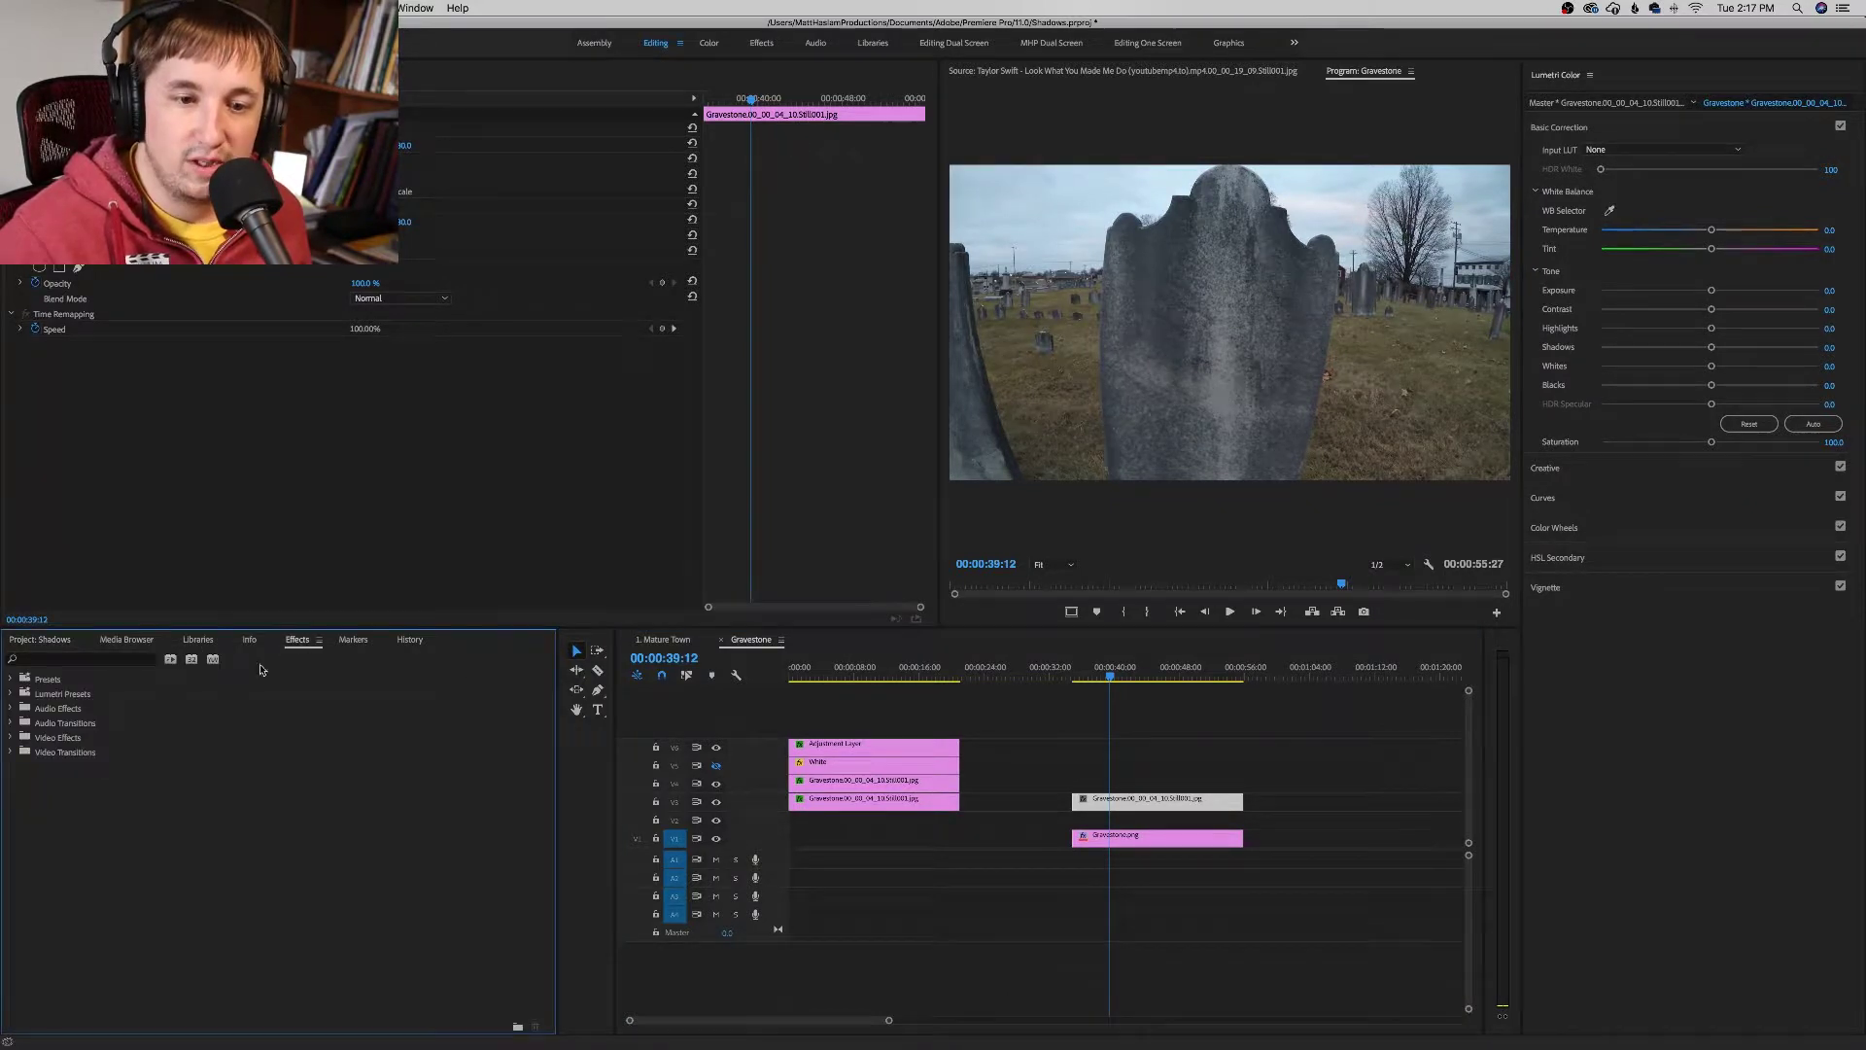
{"action": "left_click", "coordinate": [127, 658]}
{"action": "type", "text": "gopro"}
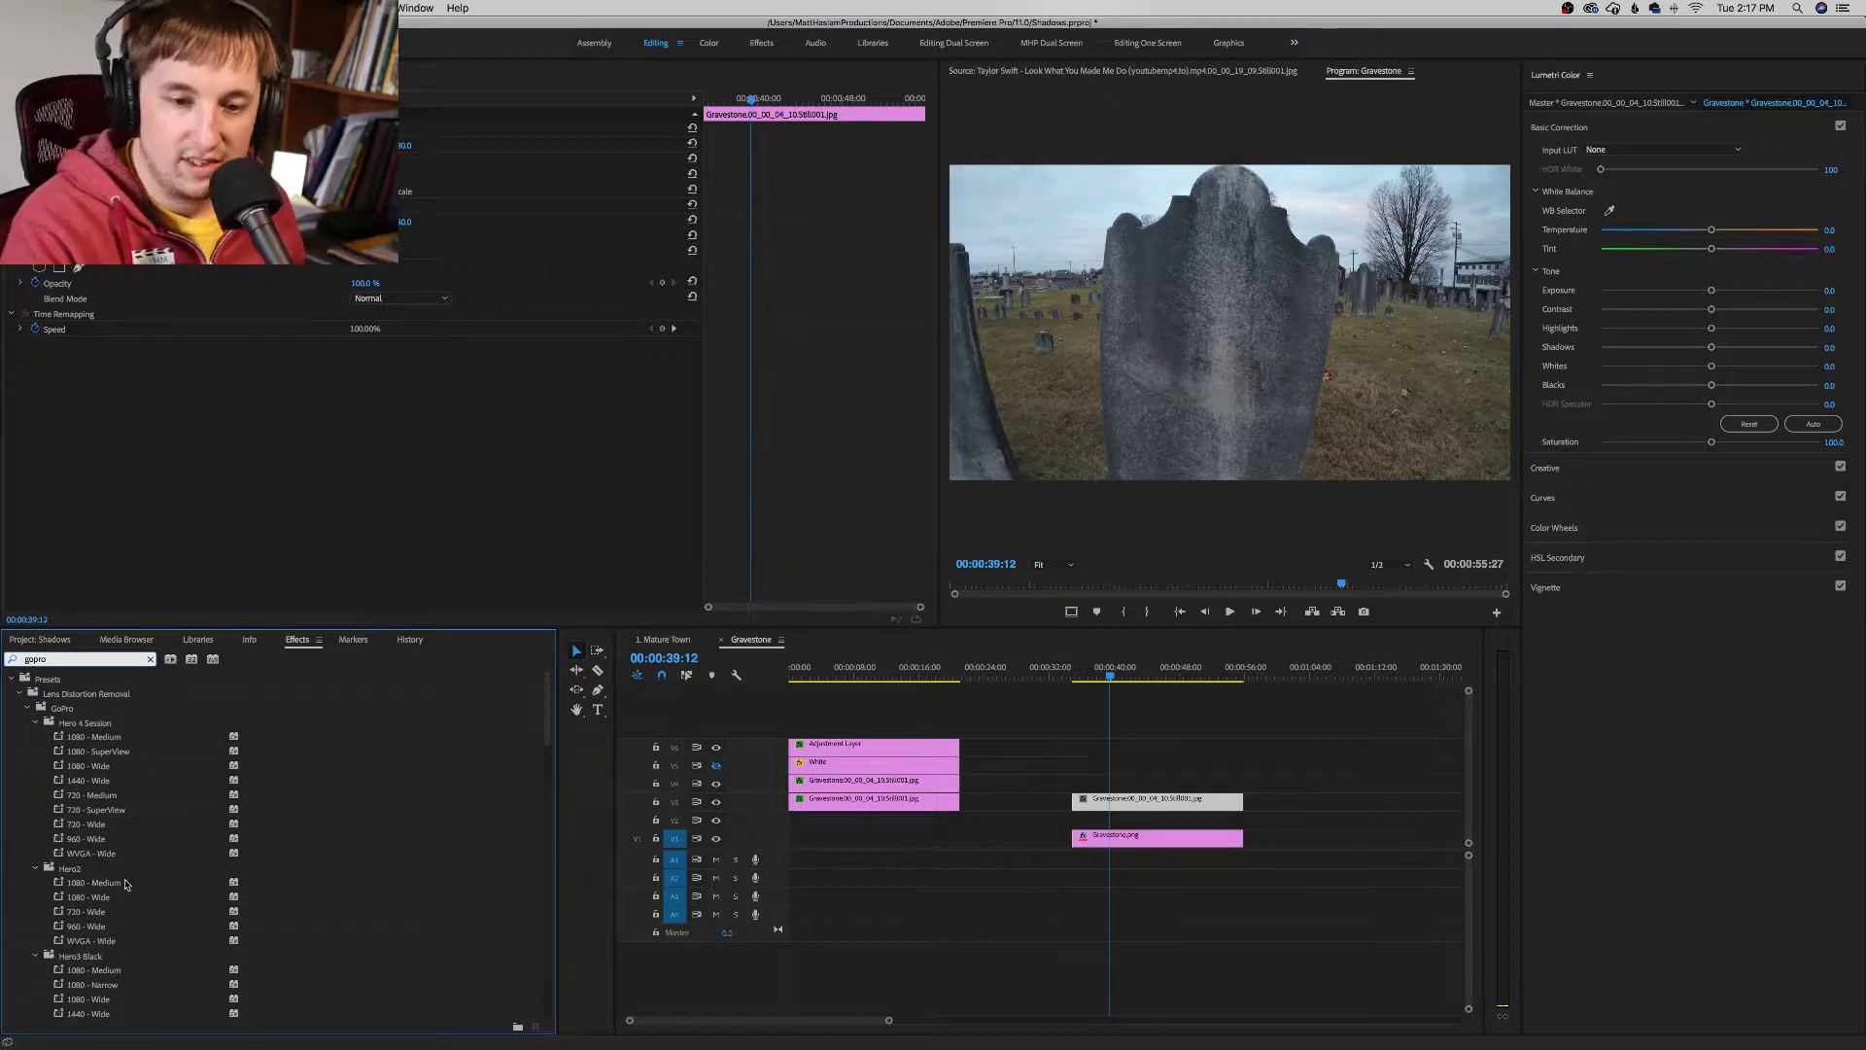
{"action": "scroll", "coordinate": [131, 897], "scroll_direction": "down", "scroll_amount": 10}
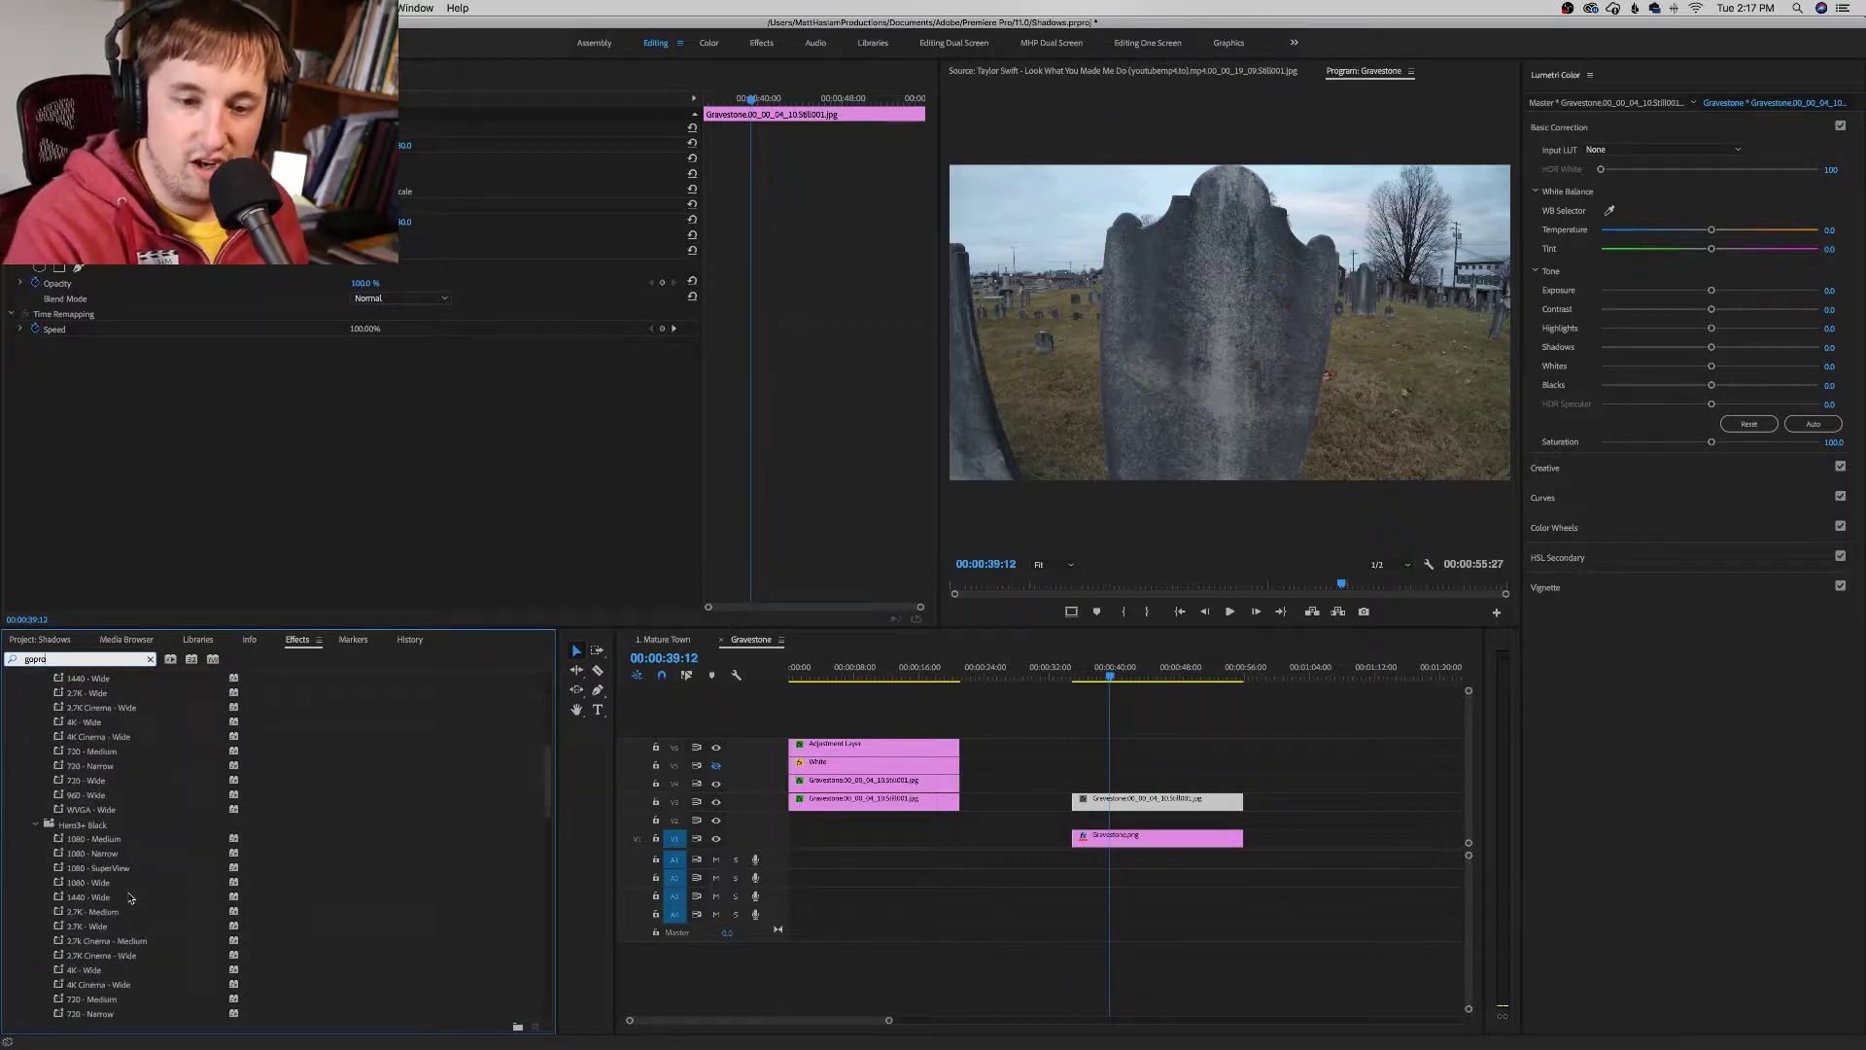
{"action": "scroll", "coordinate": [130, 897], "scroll_direction": "up", "scroll_amount": 2}
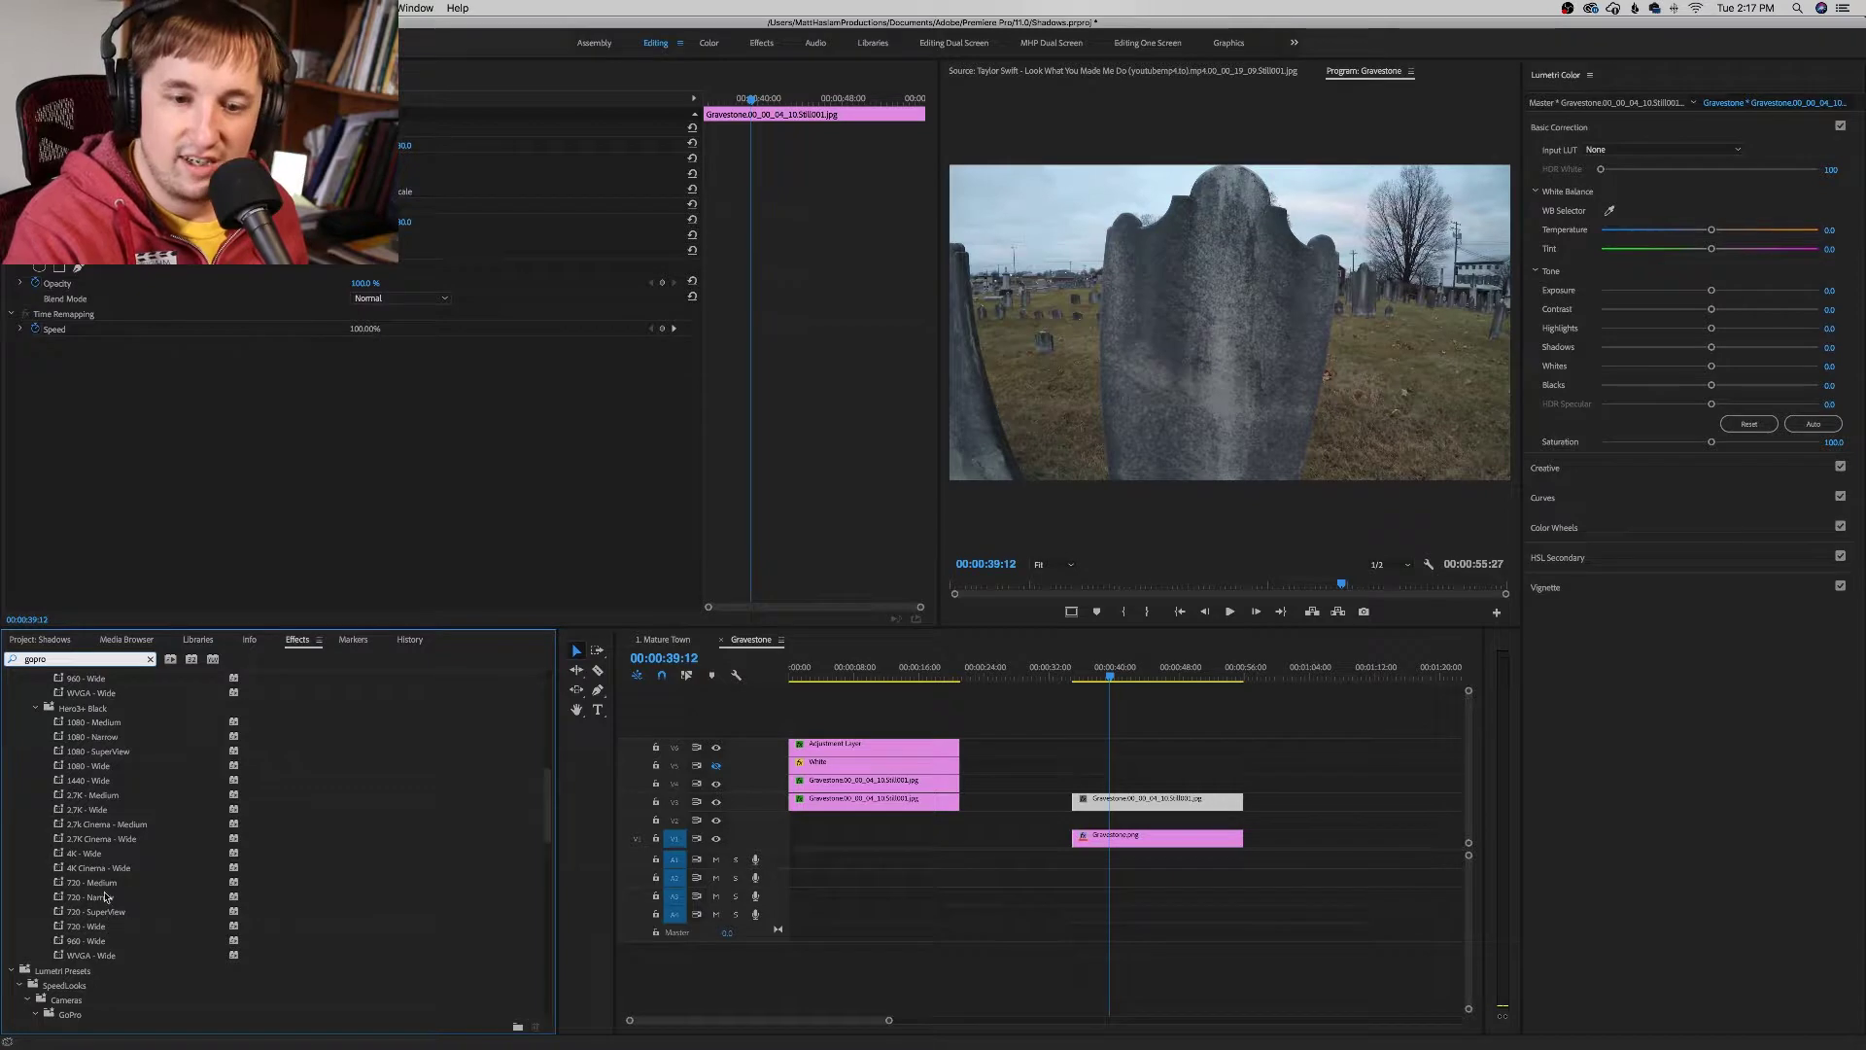
{"action": "left_click_drag", "start_coordinate": [97, 855], "coordinate": [1229, 819]}
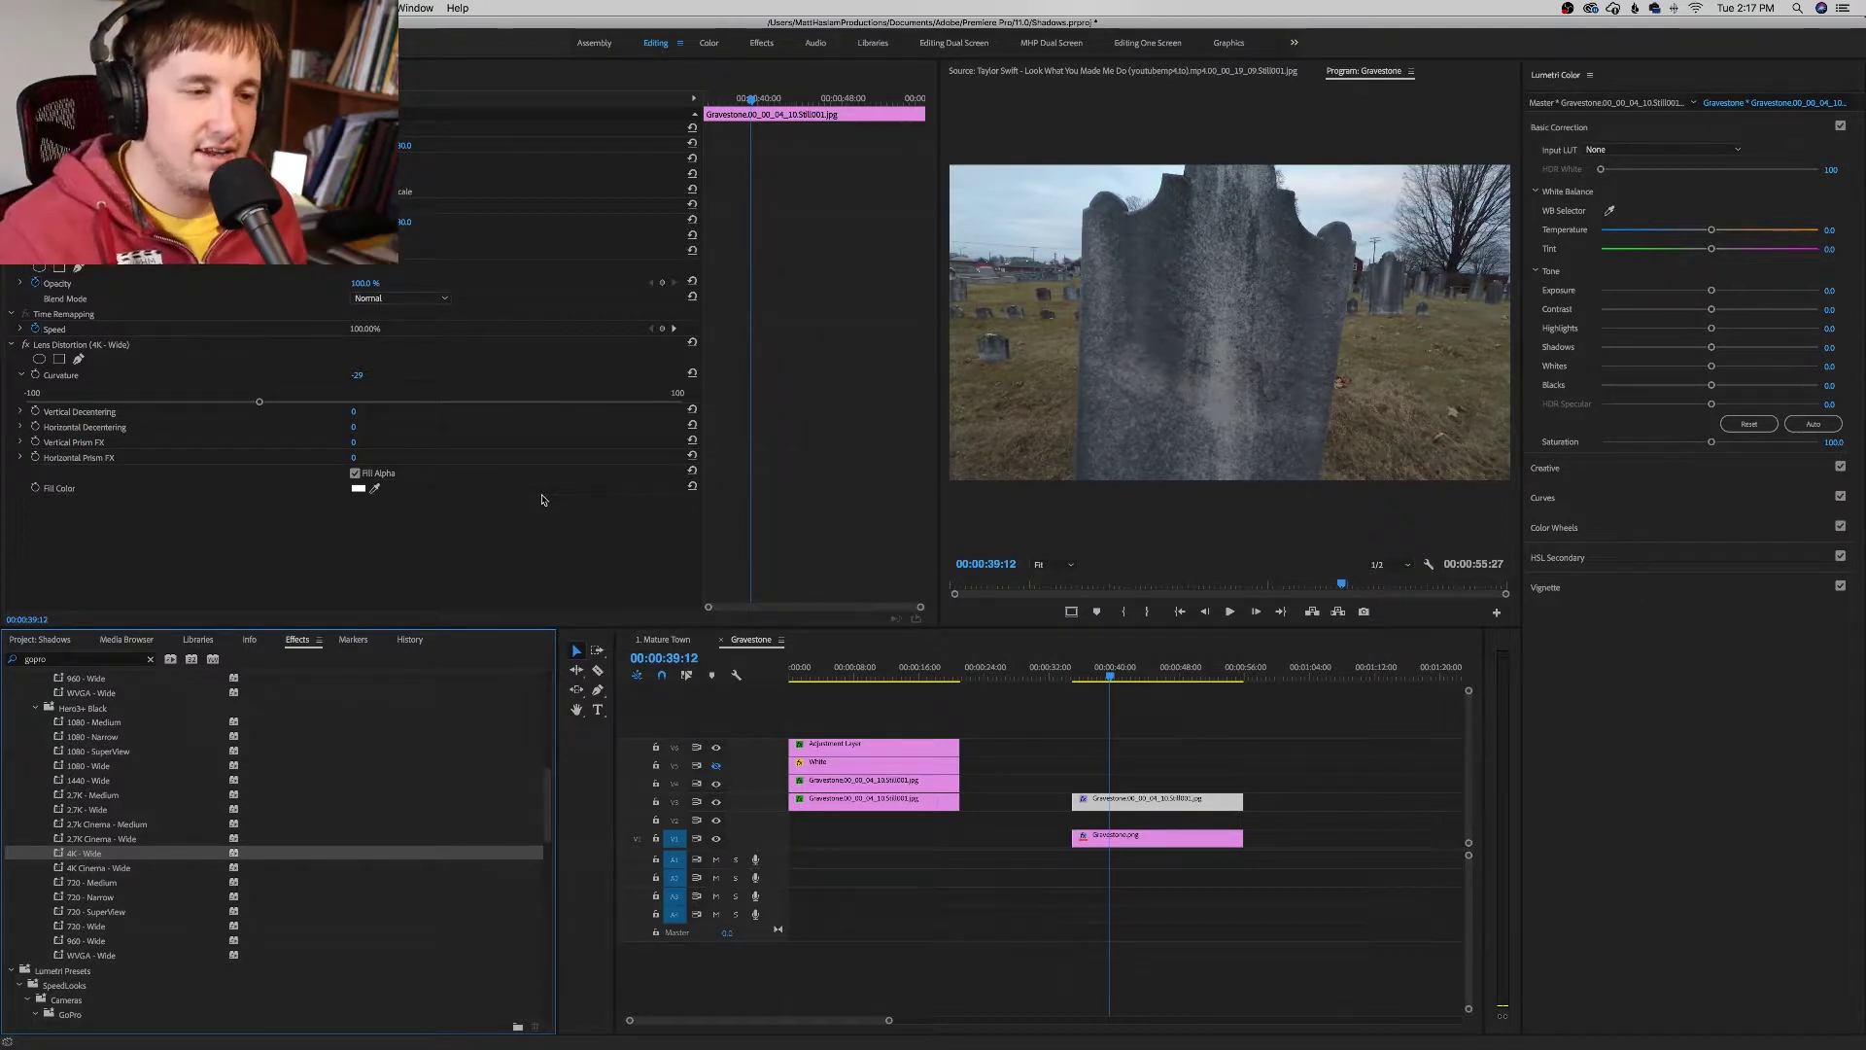
{"action": "left_click", "coordinate": [77, 270]}
Step: Draw a closed Bezier opacity mask around the gravestone outline, then select Gravestone.png's Lumetri Color effect
{"action": "left_click", "coordinate": [1092, 231]}
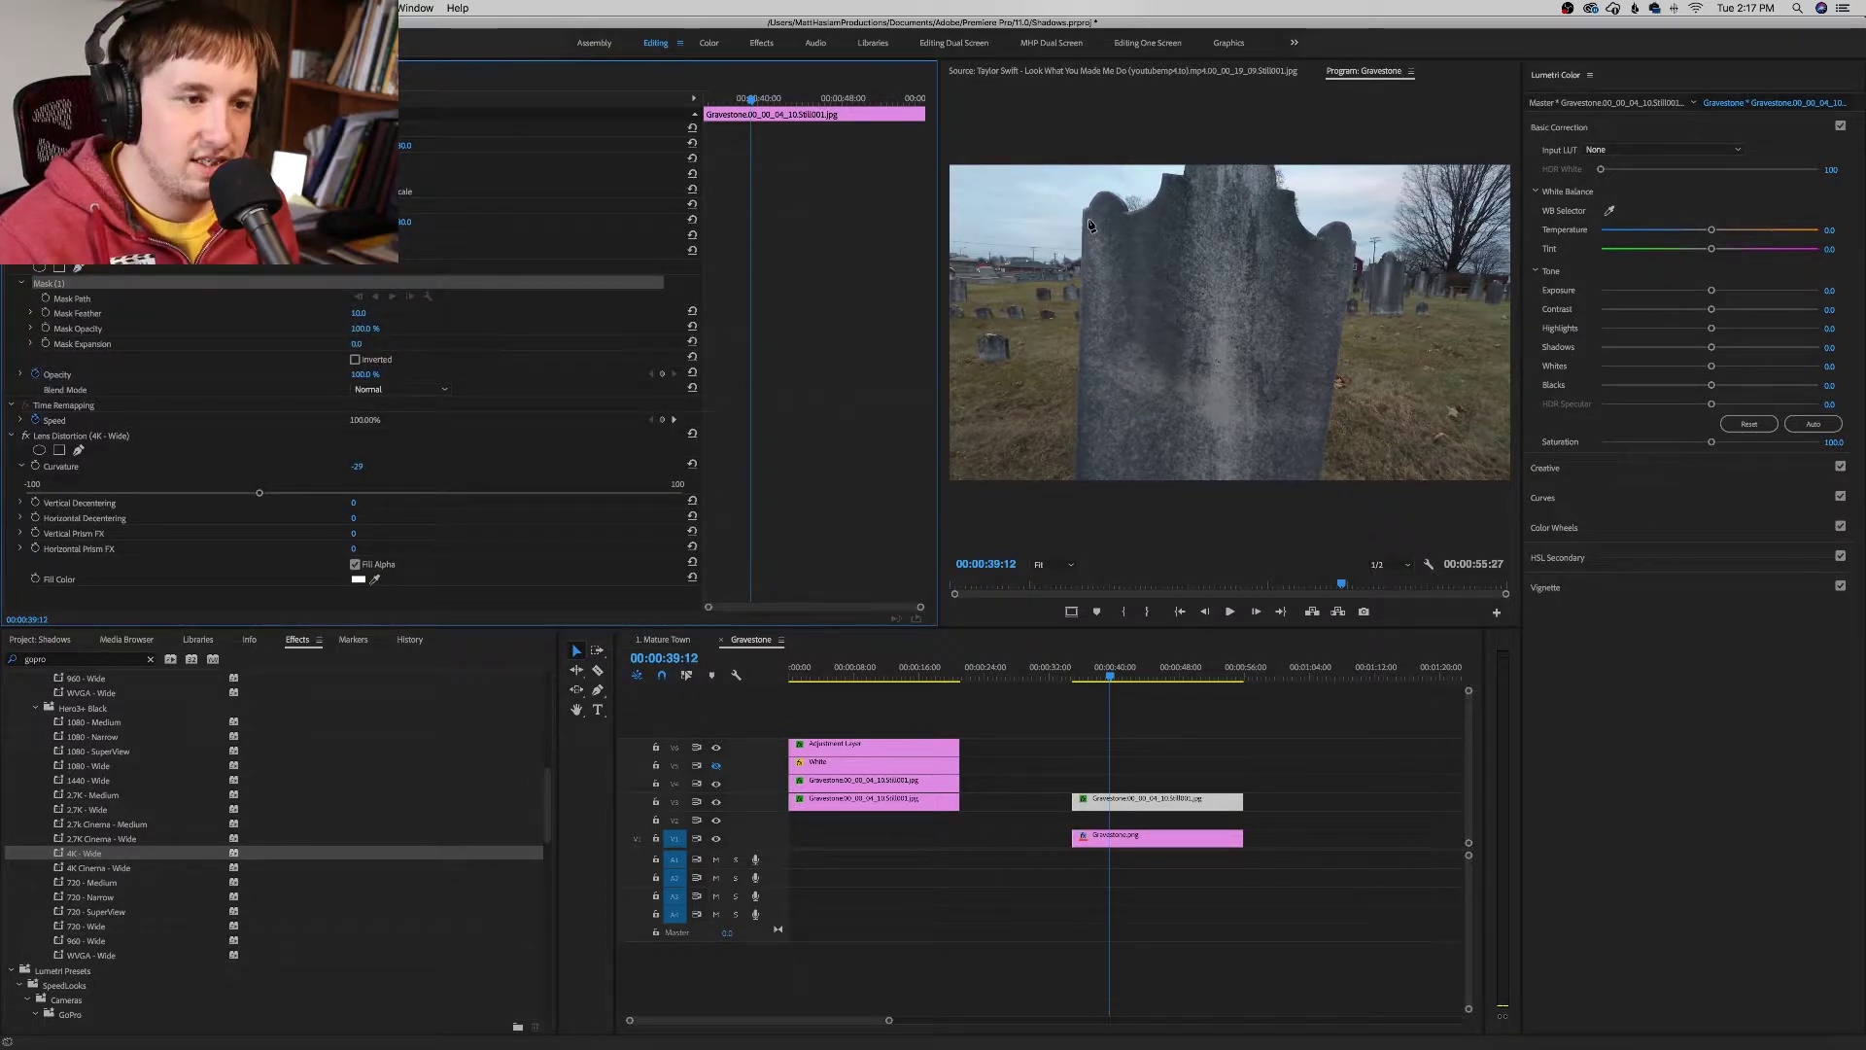
{"action": "left_click", "coordinate": [1089, 221]}
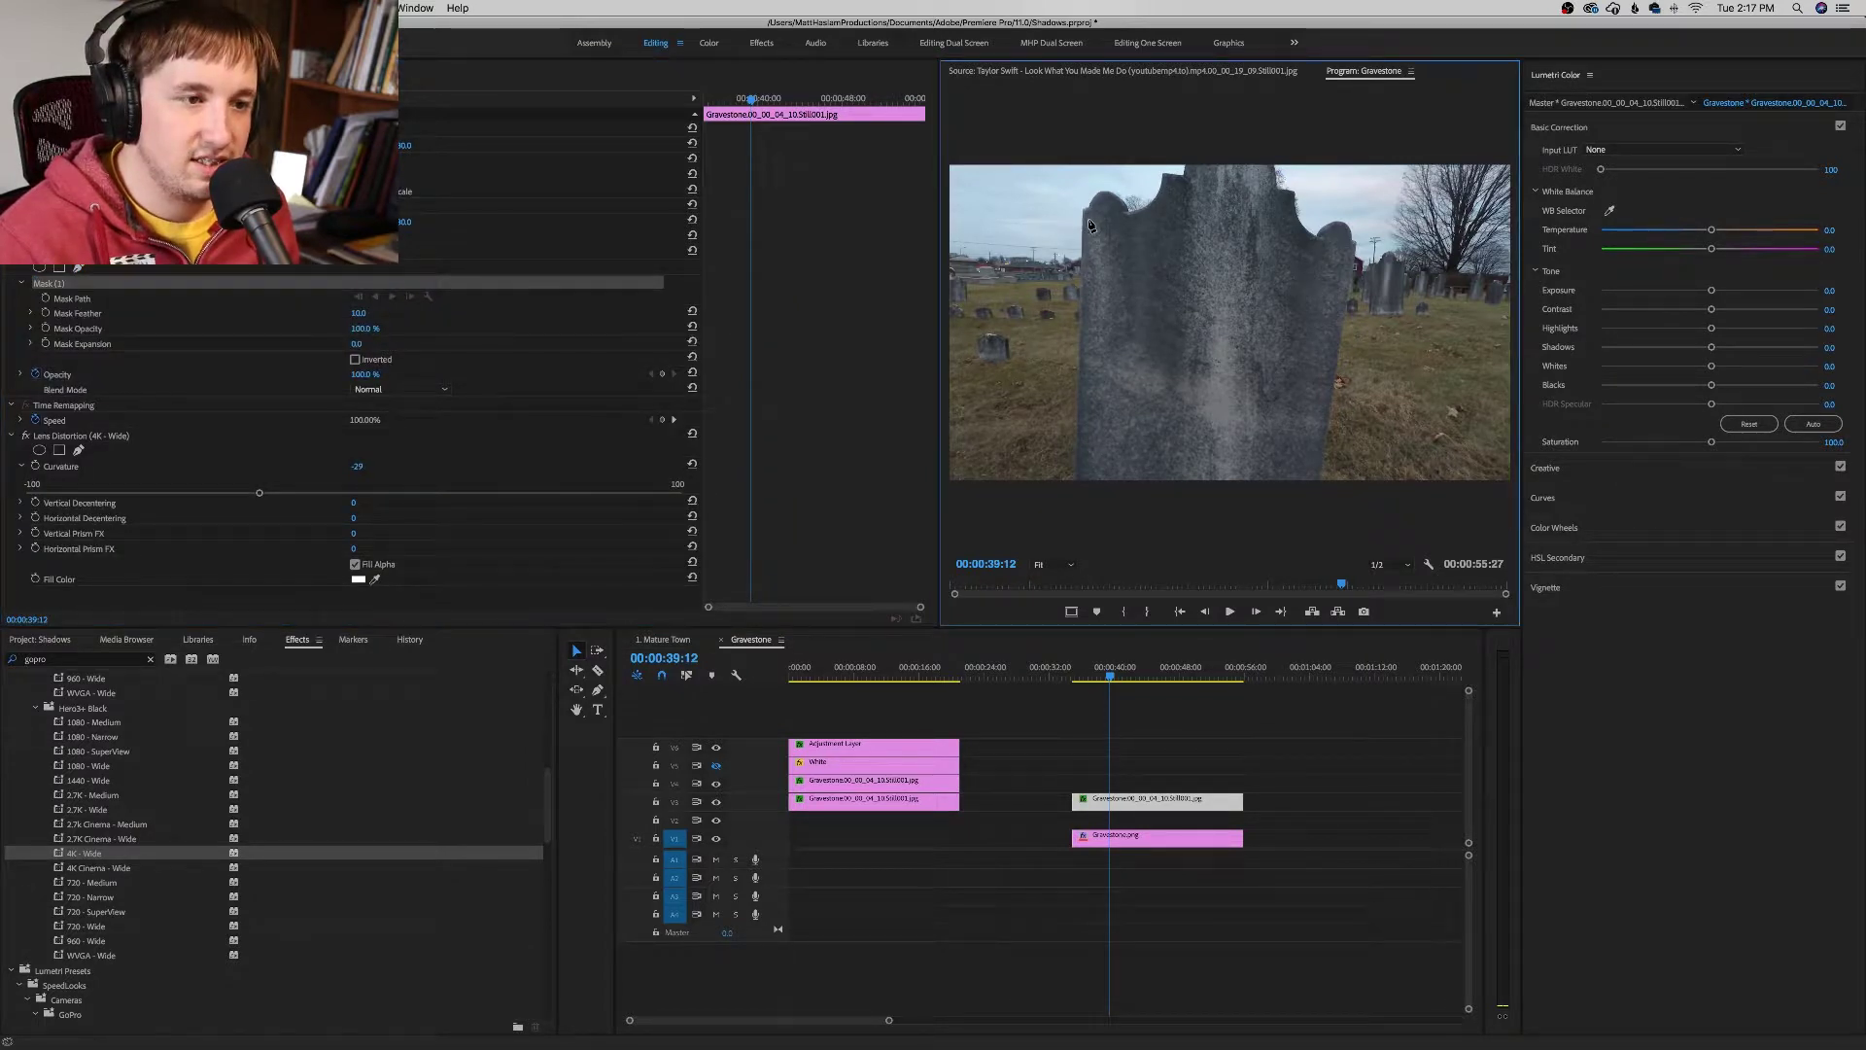
{"action": "left_click", "coordinate": [1084, 477]}
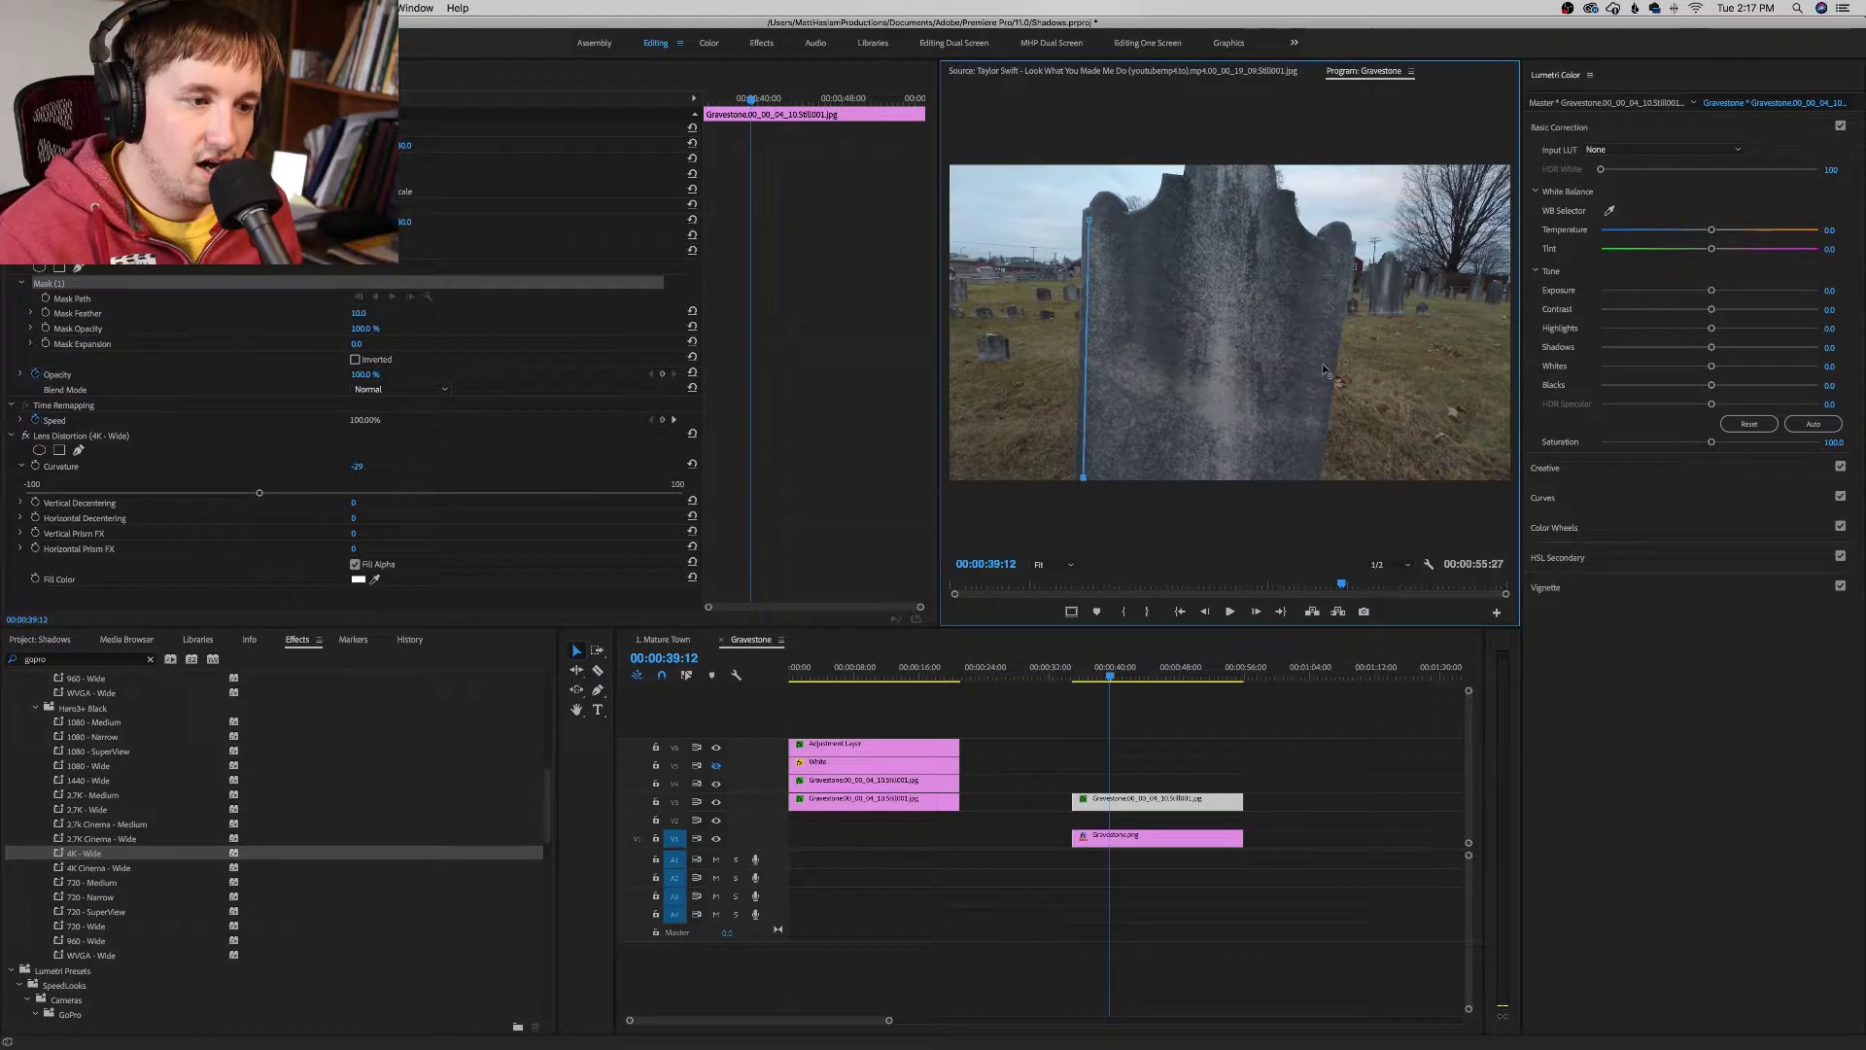
{"action": "left_click", "coordinate": [1301, 477]}
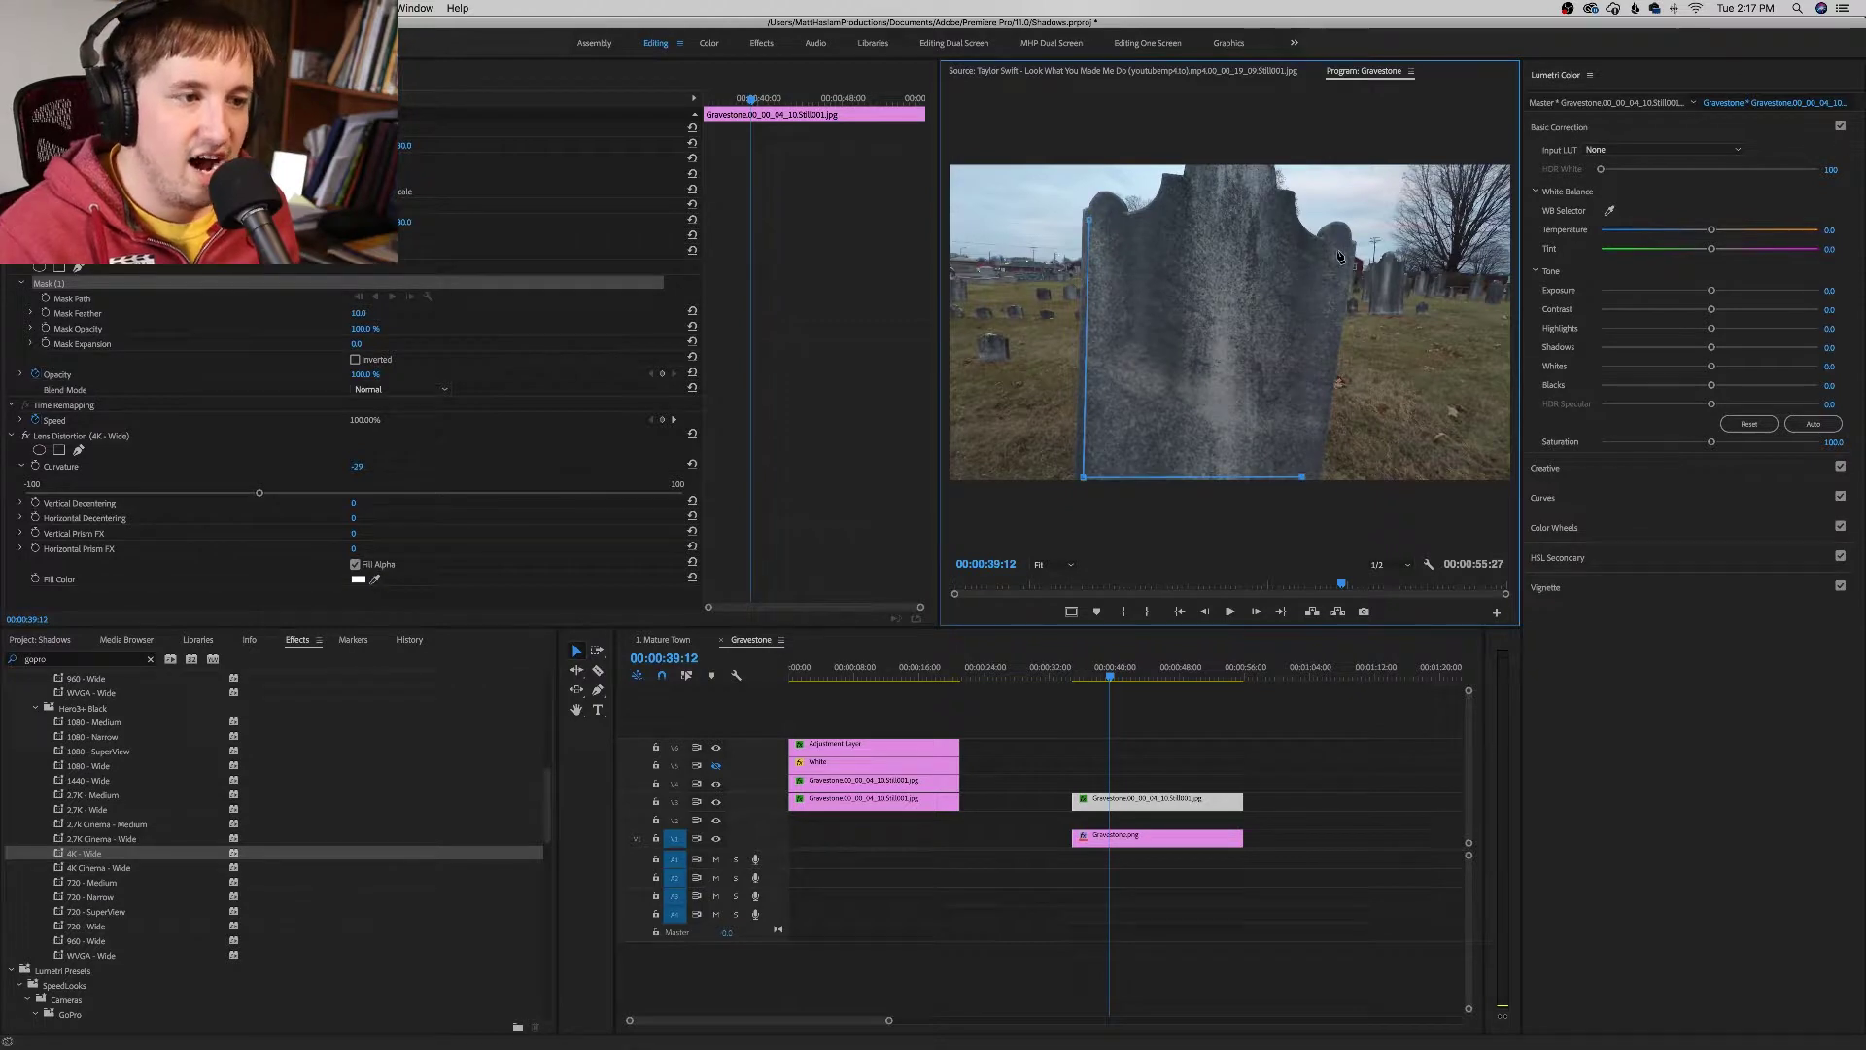
{"action": "left_click", "coordinate": [1294, 226]}
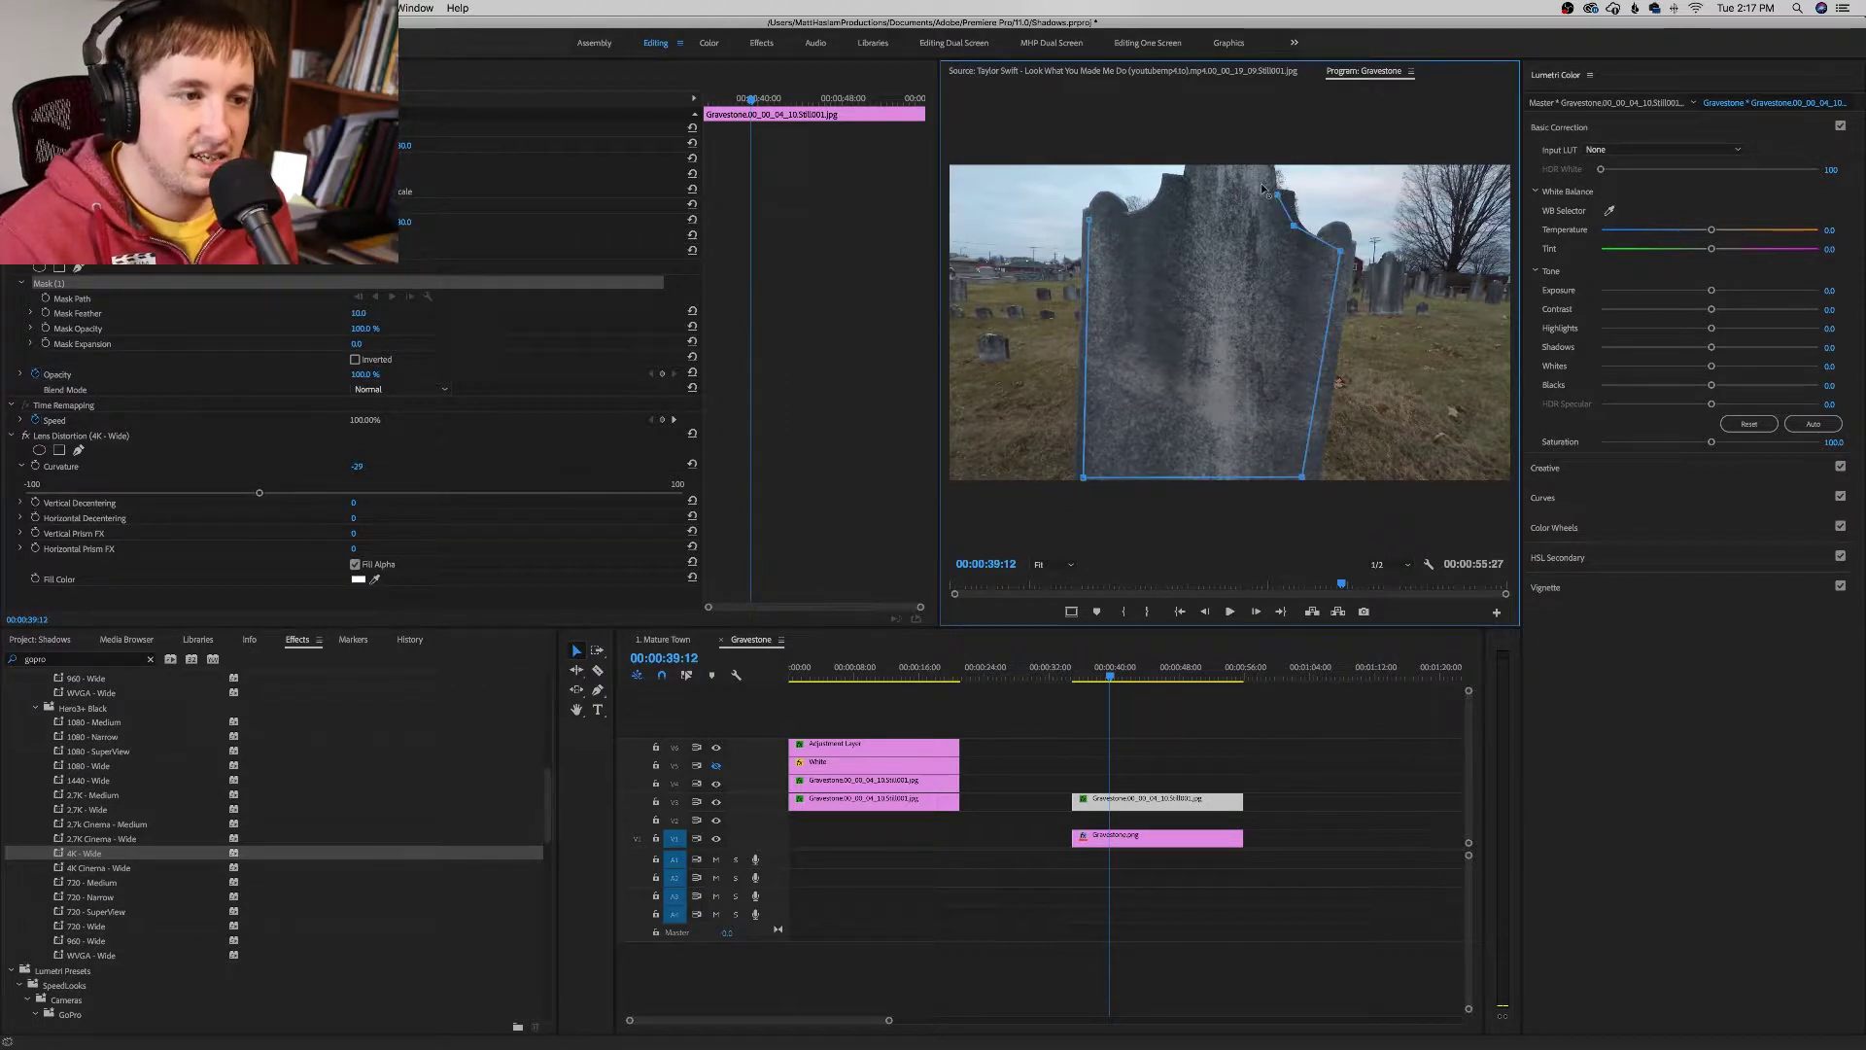
{"action": "left_click", "coordinate": [1171, 181]}
{"action": "left_click", "coordinate": [1132, 226]}
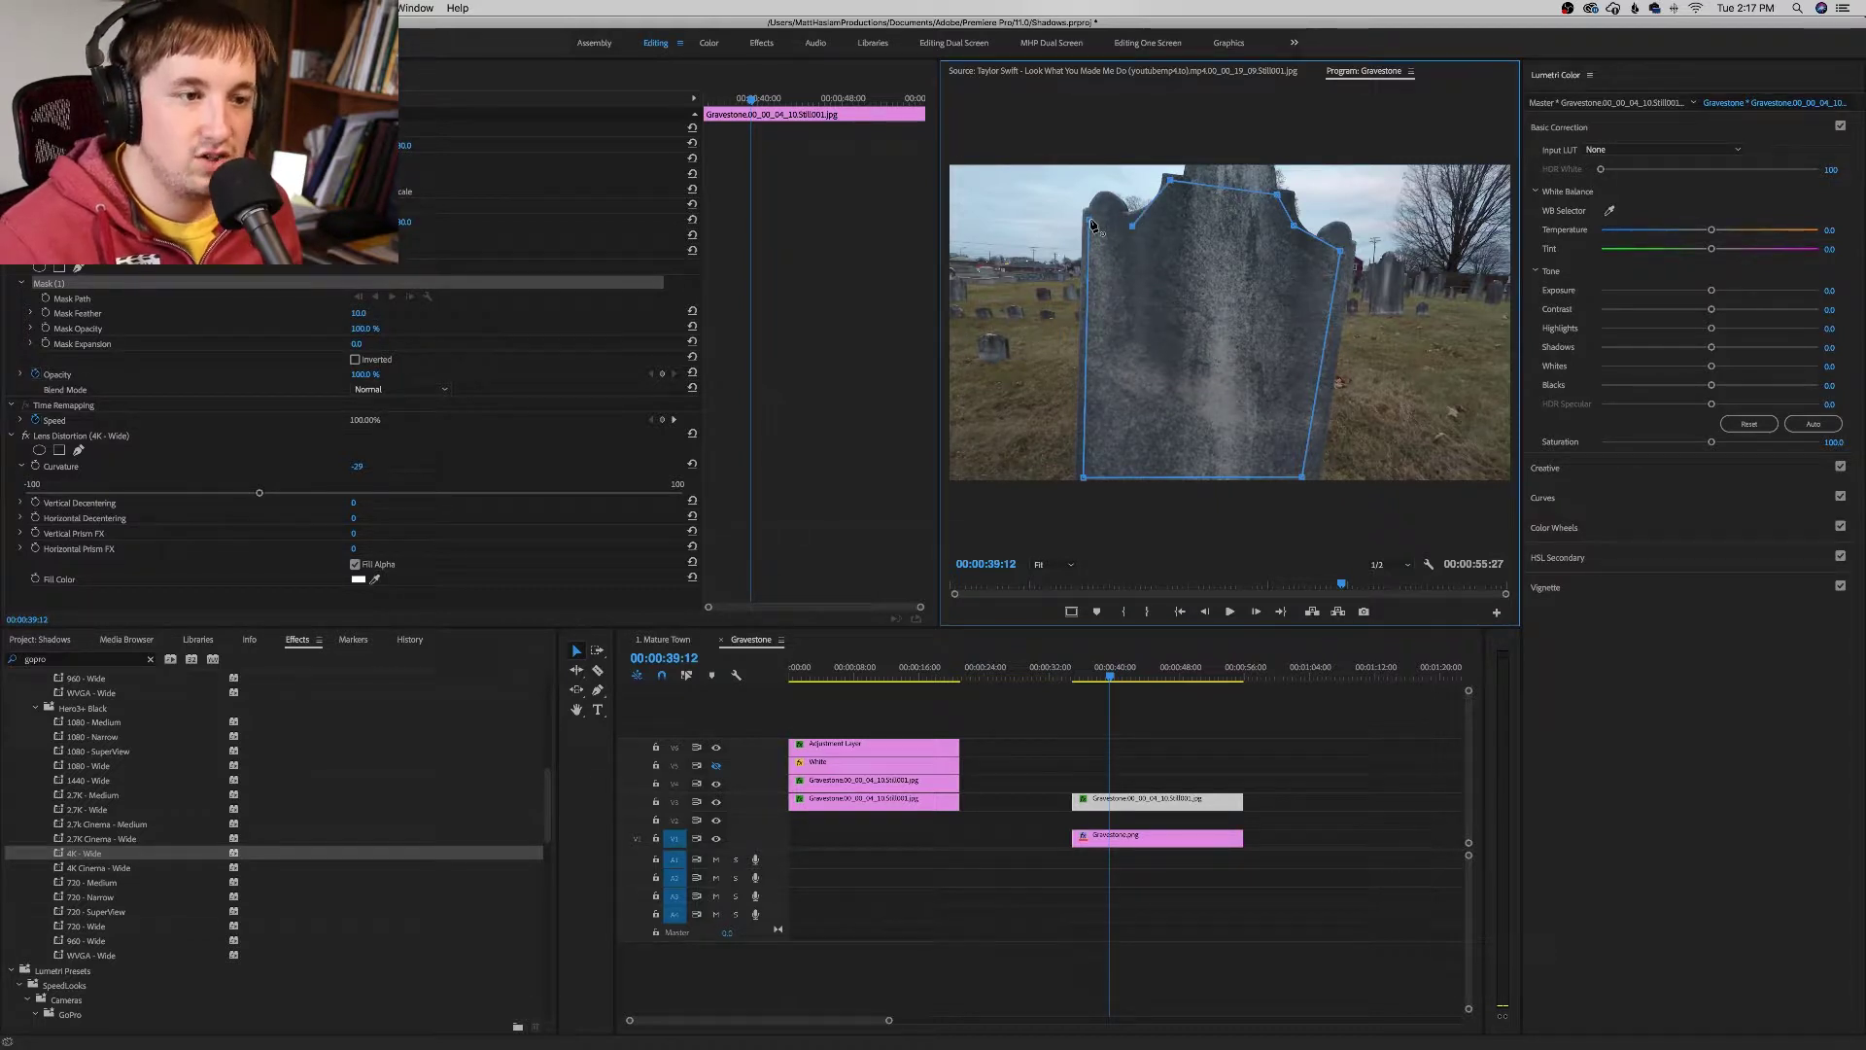
{"action": "left_click", "coordinate": [1090, 221]}
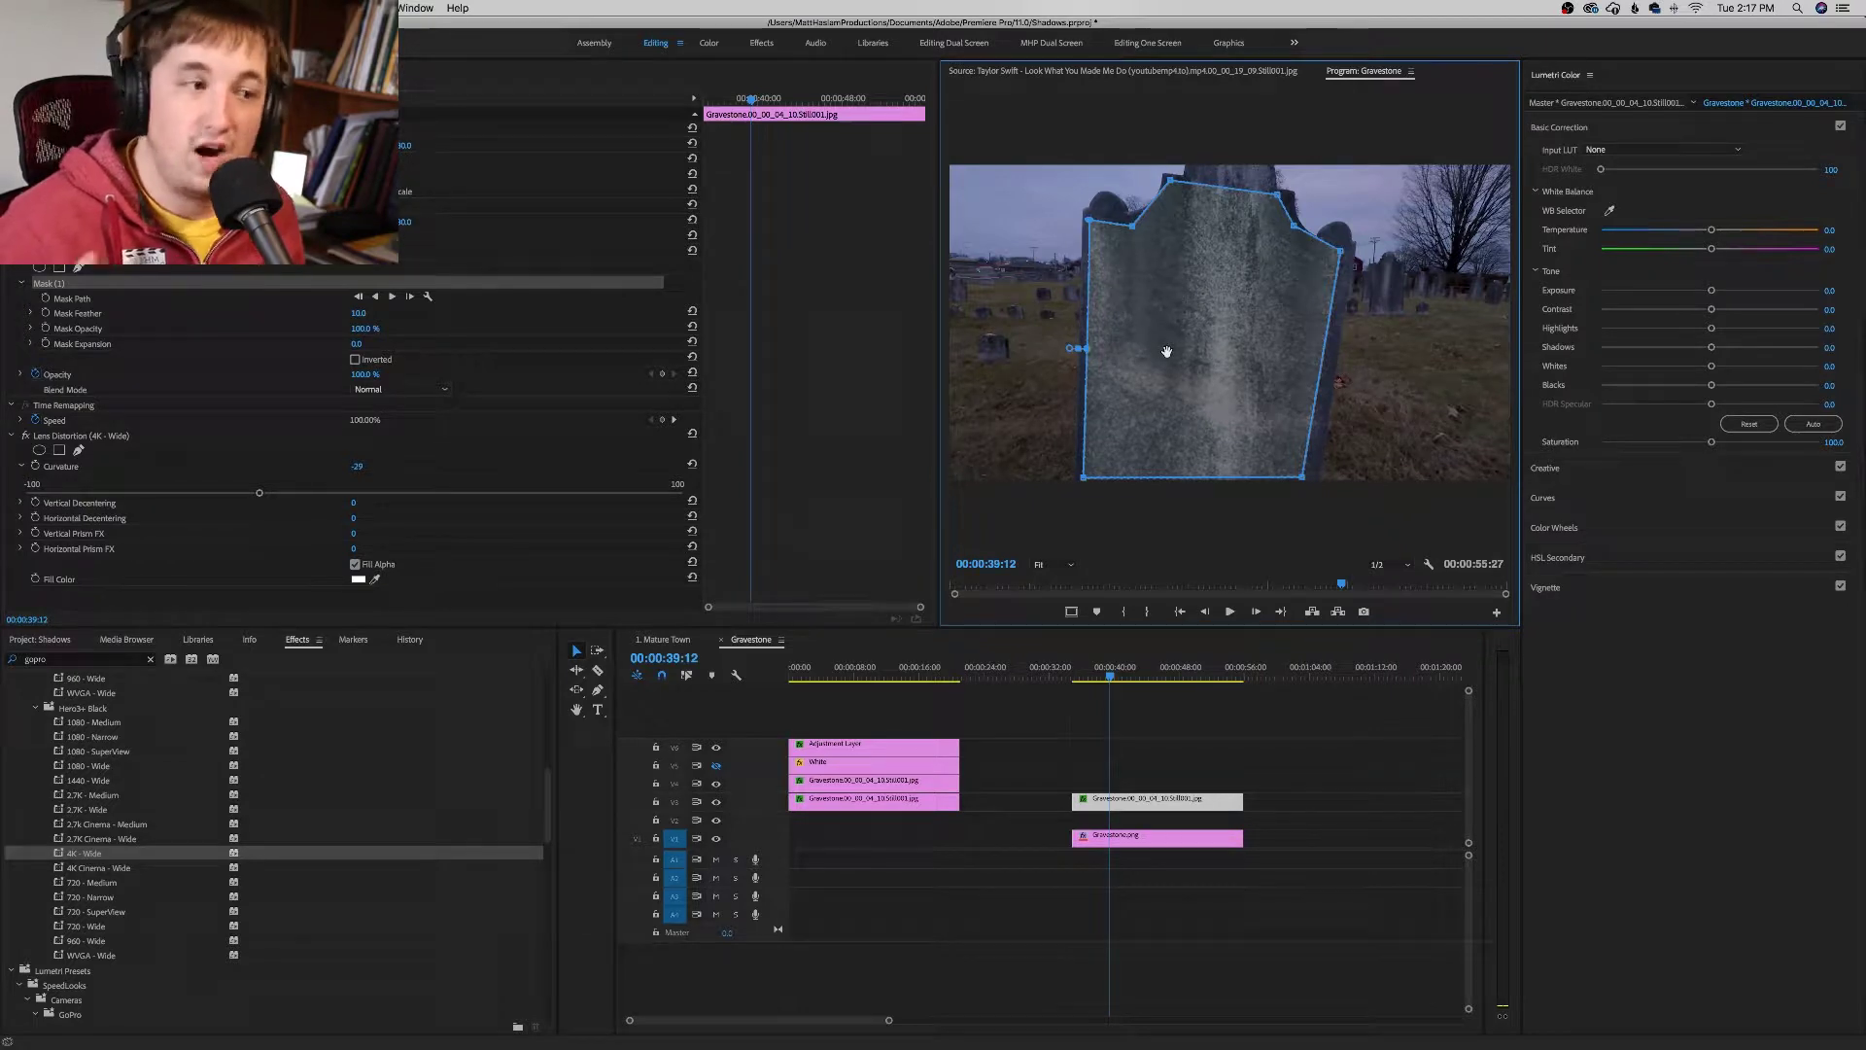
{"action": "left_click", "coordinate": [1153, 842]}
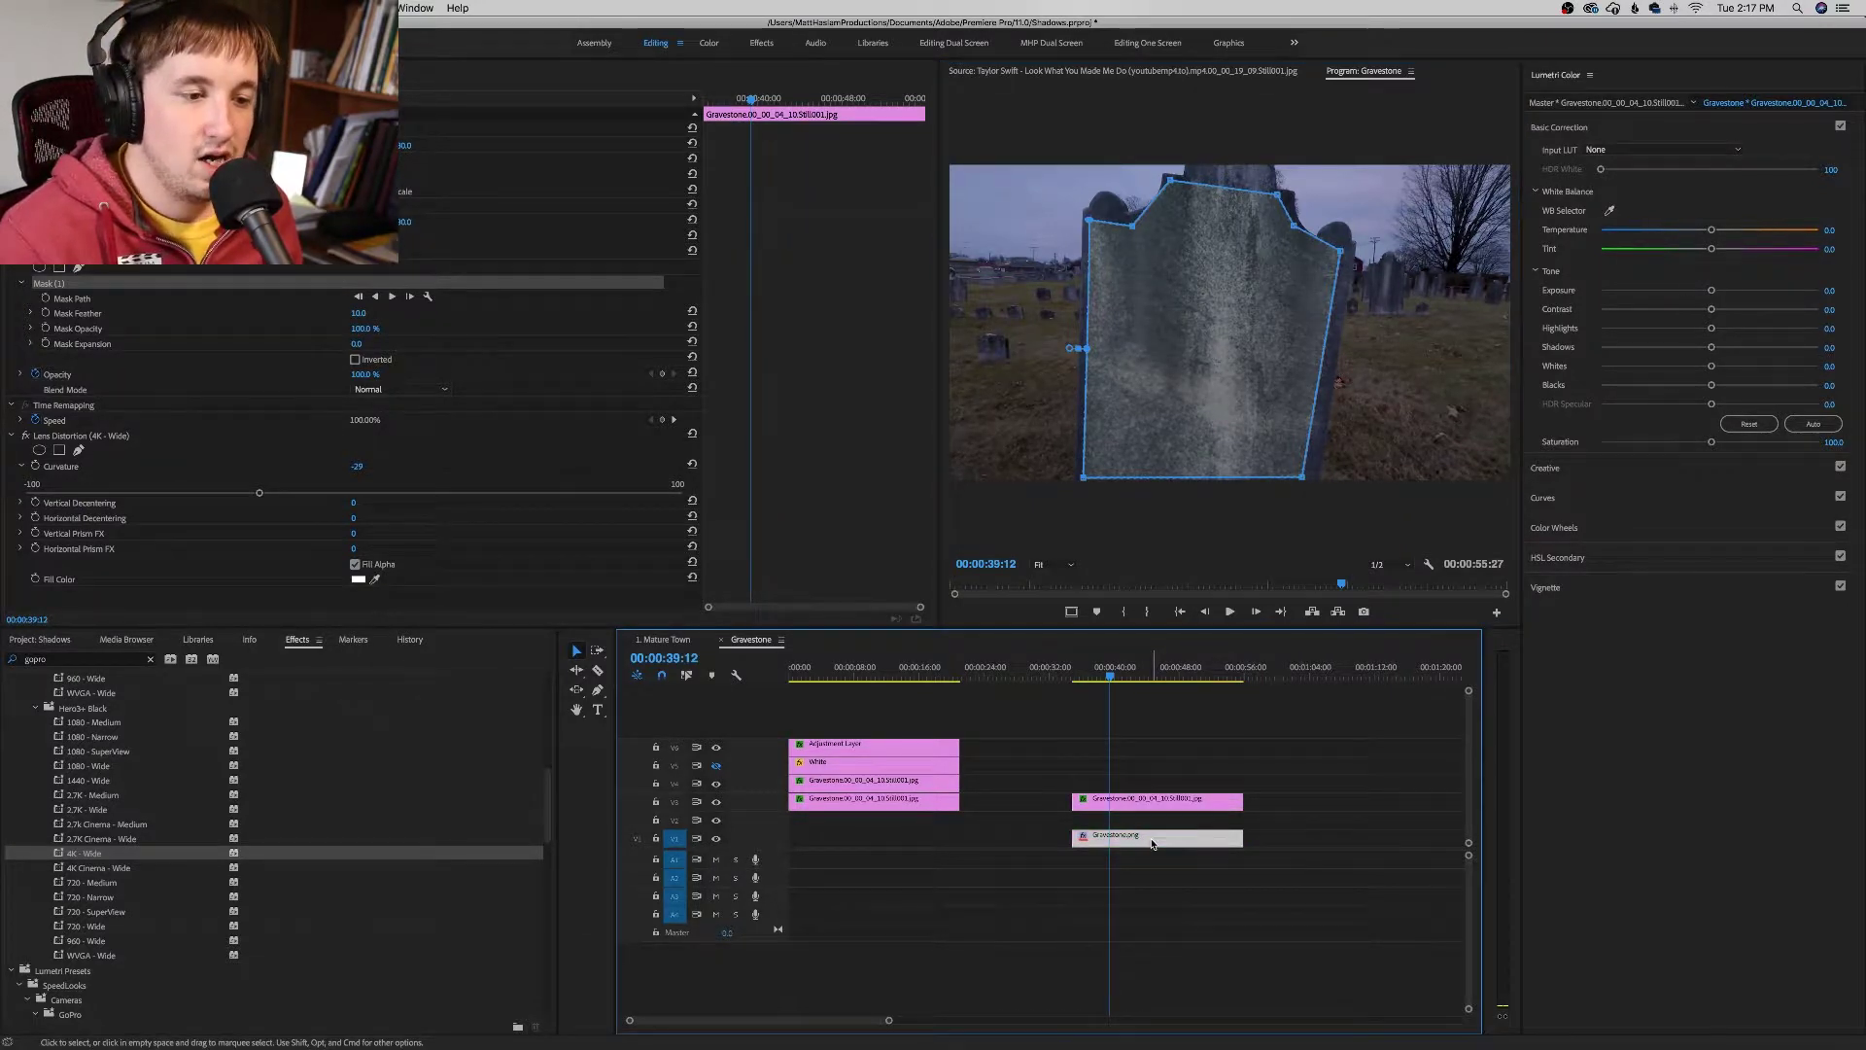
{"action": "left_click", "coordinate": [89, 347]}
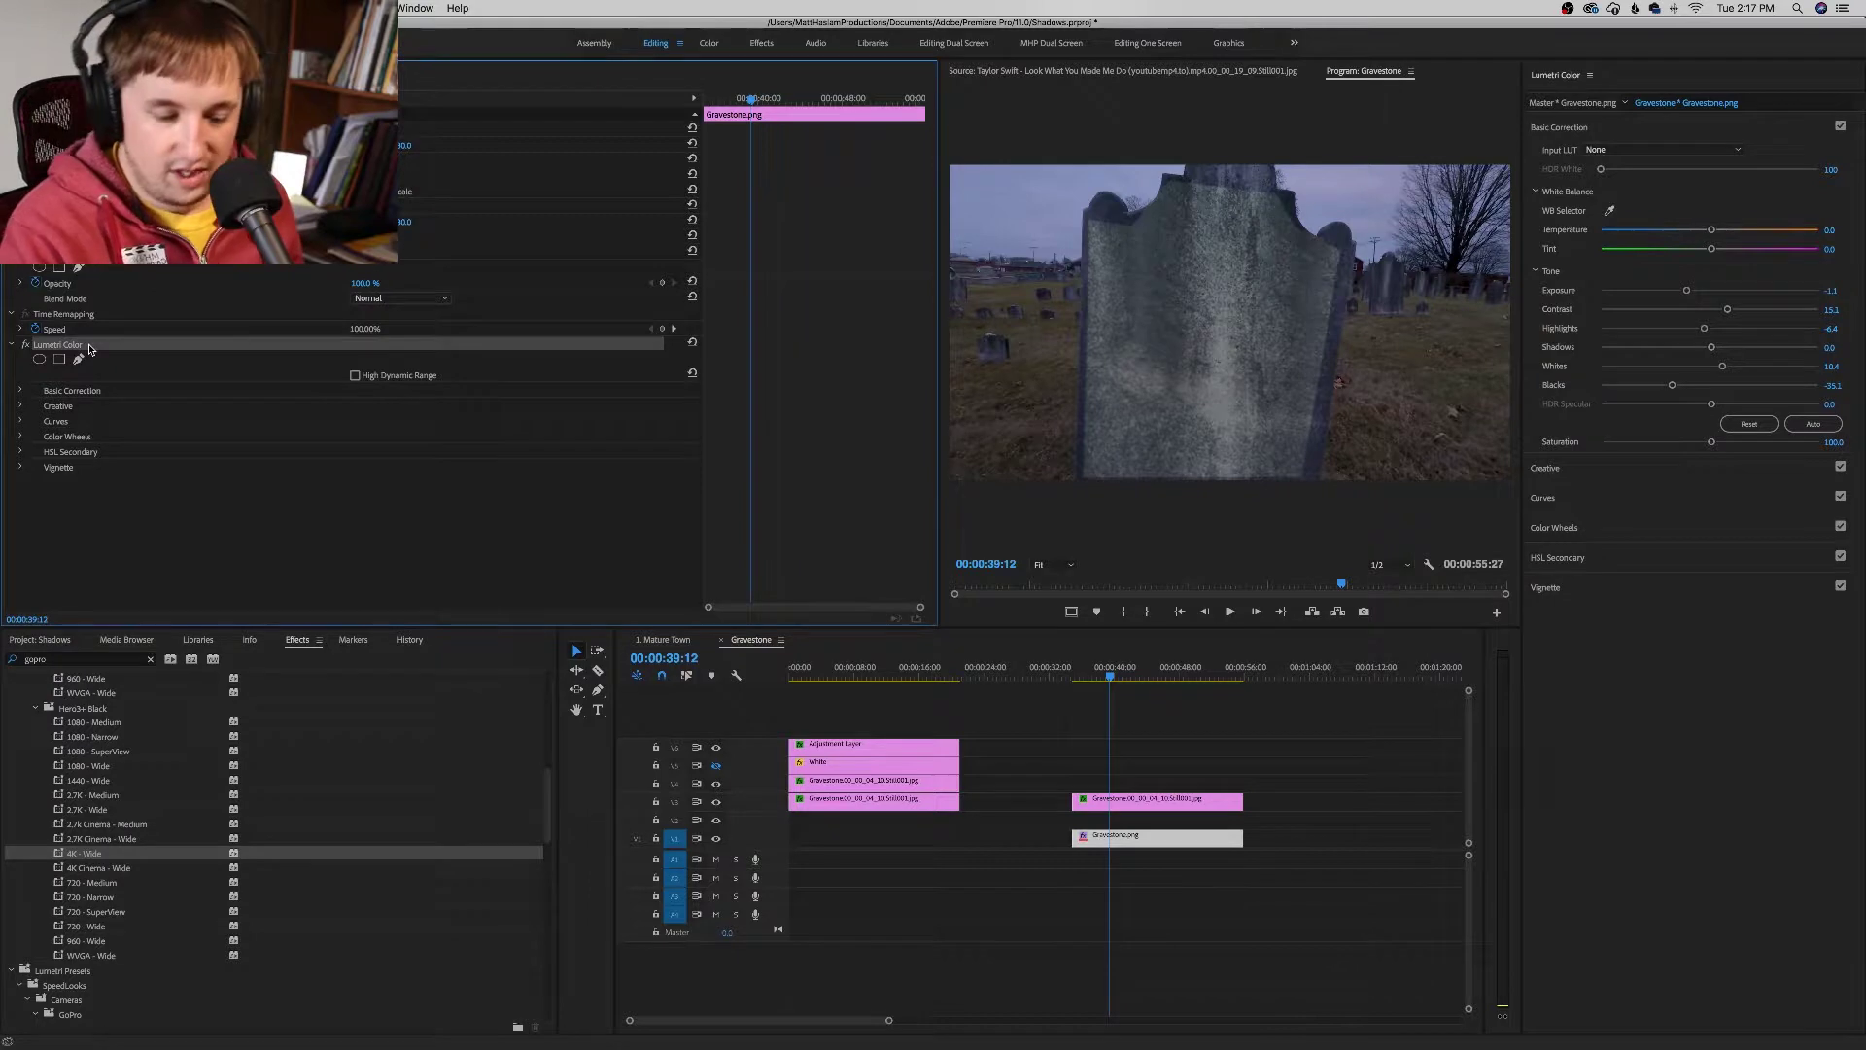
Step: Paste the Lumetri Color grade onto the masked V3 gravestone still and open its Blend Mode list
{"action": "left_click", "coordinate": [1145, 803]}
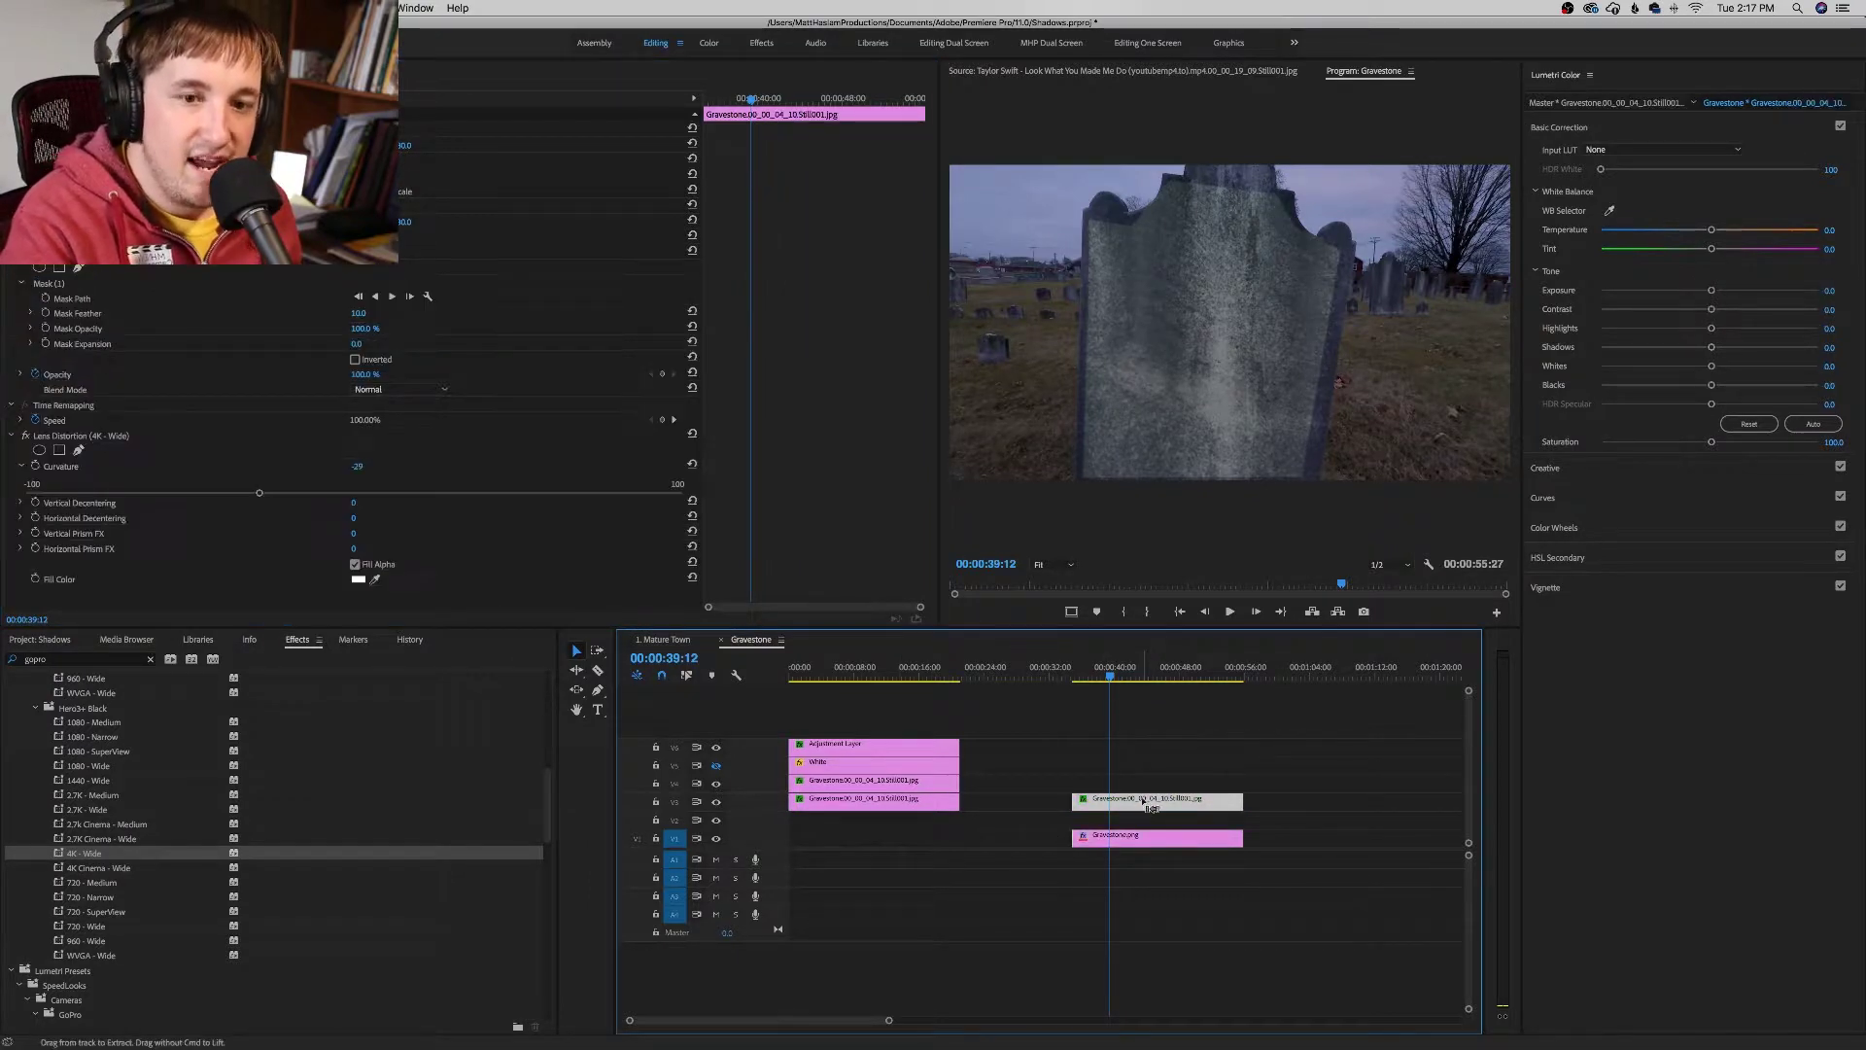
{"action": "key", "text": "super+v"}
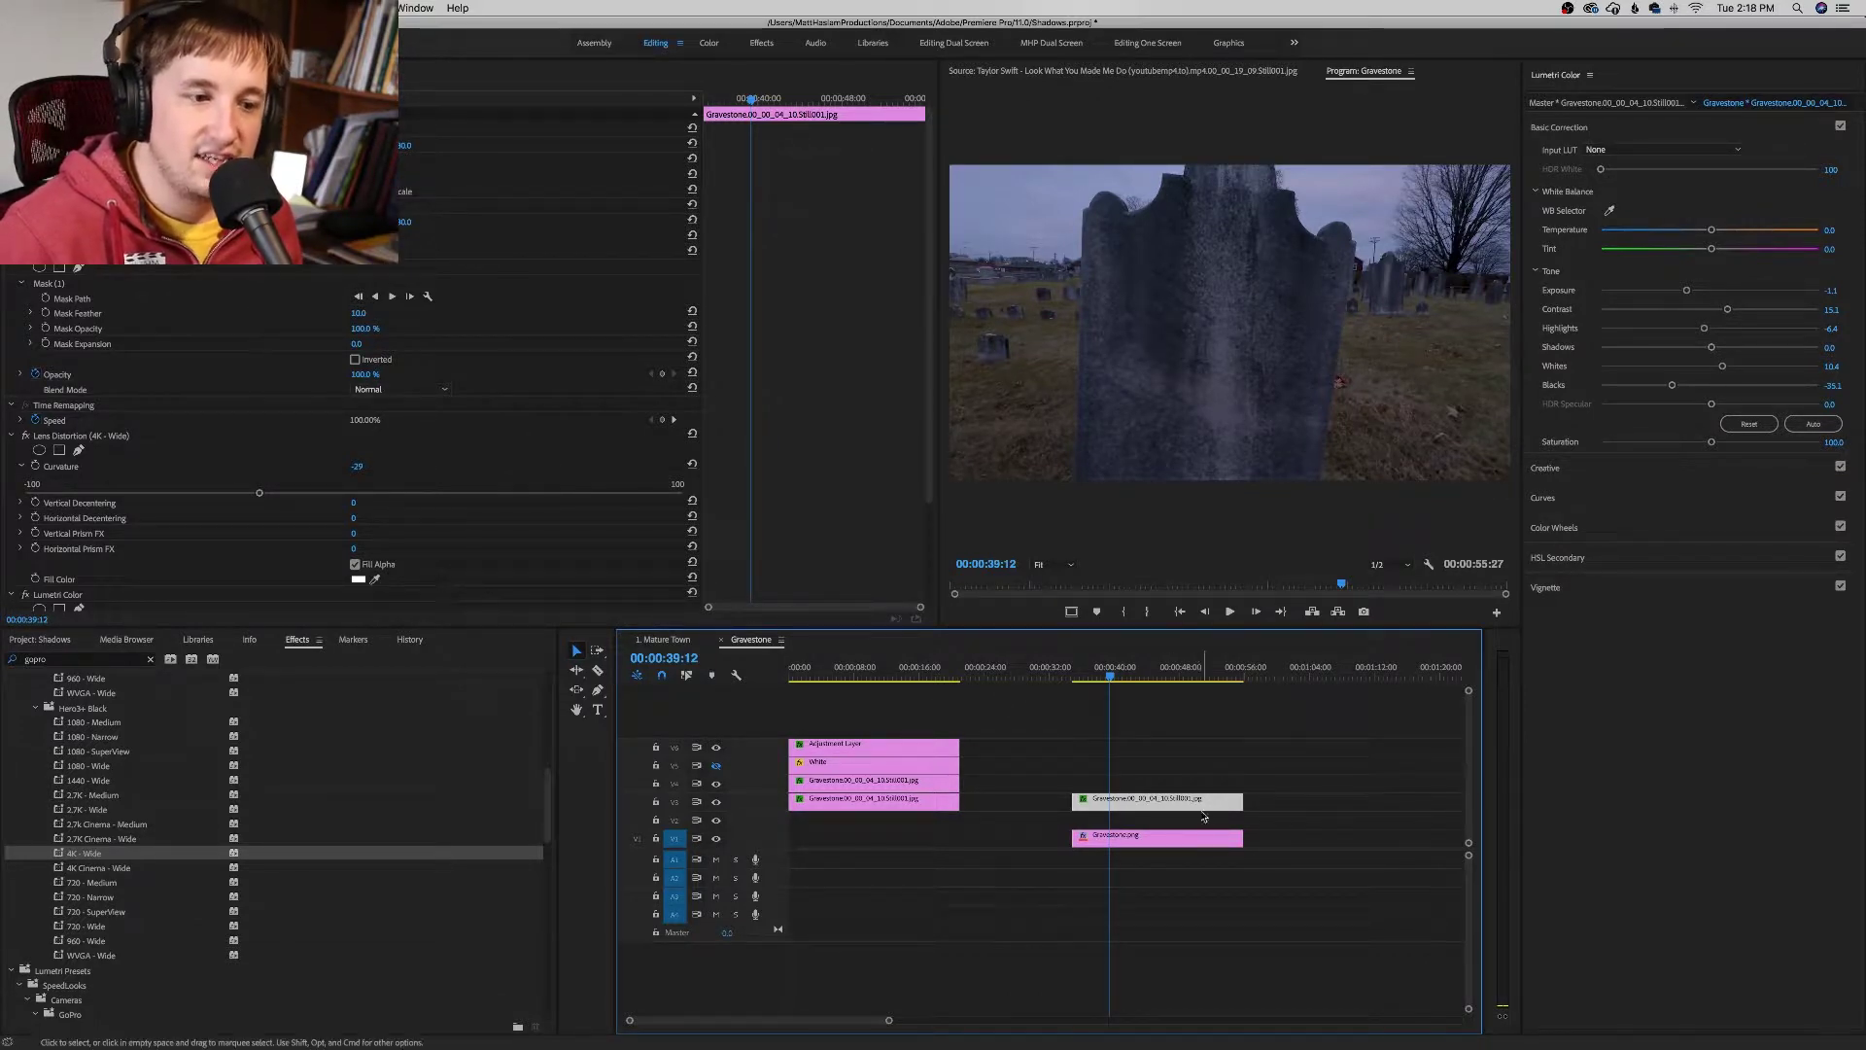
{"action": "left_click", "coordinate": [434, 390]}
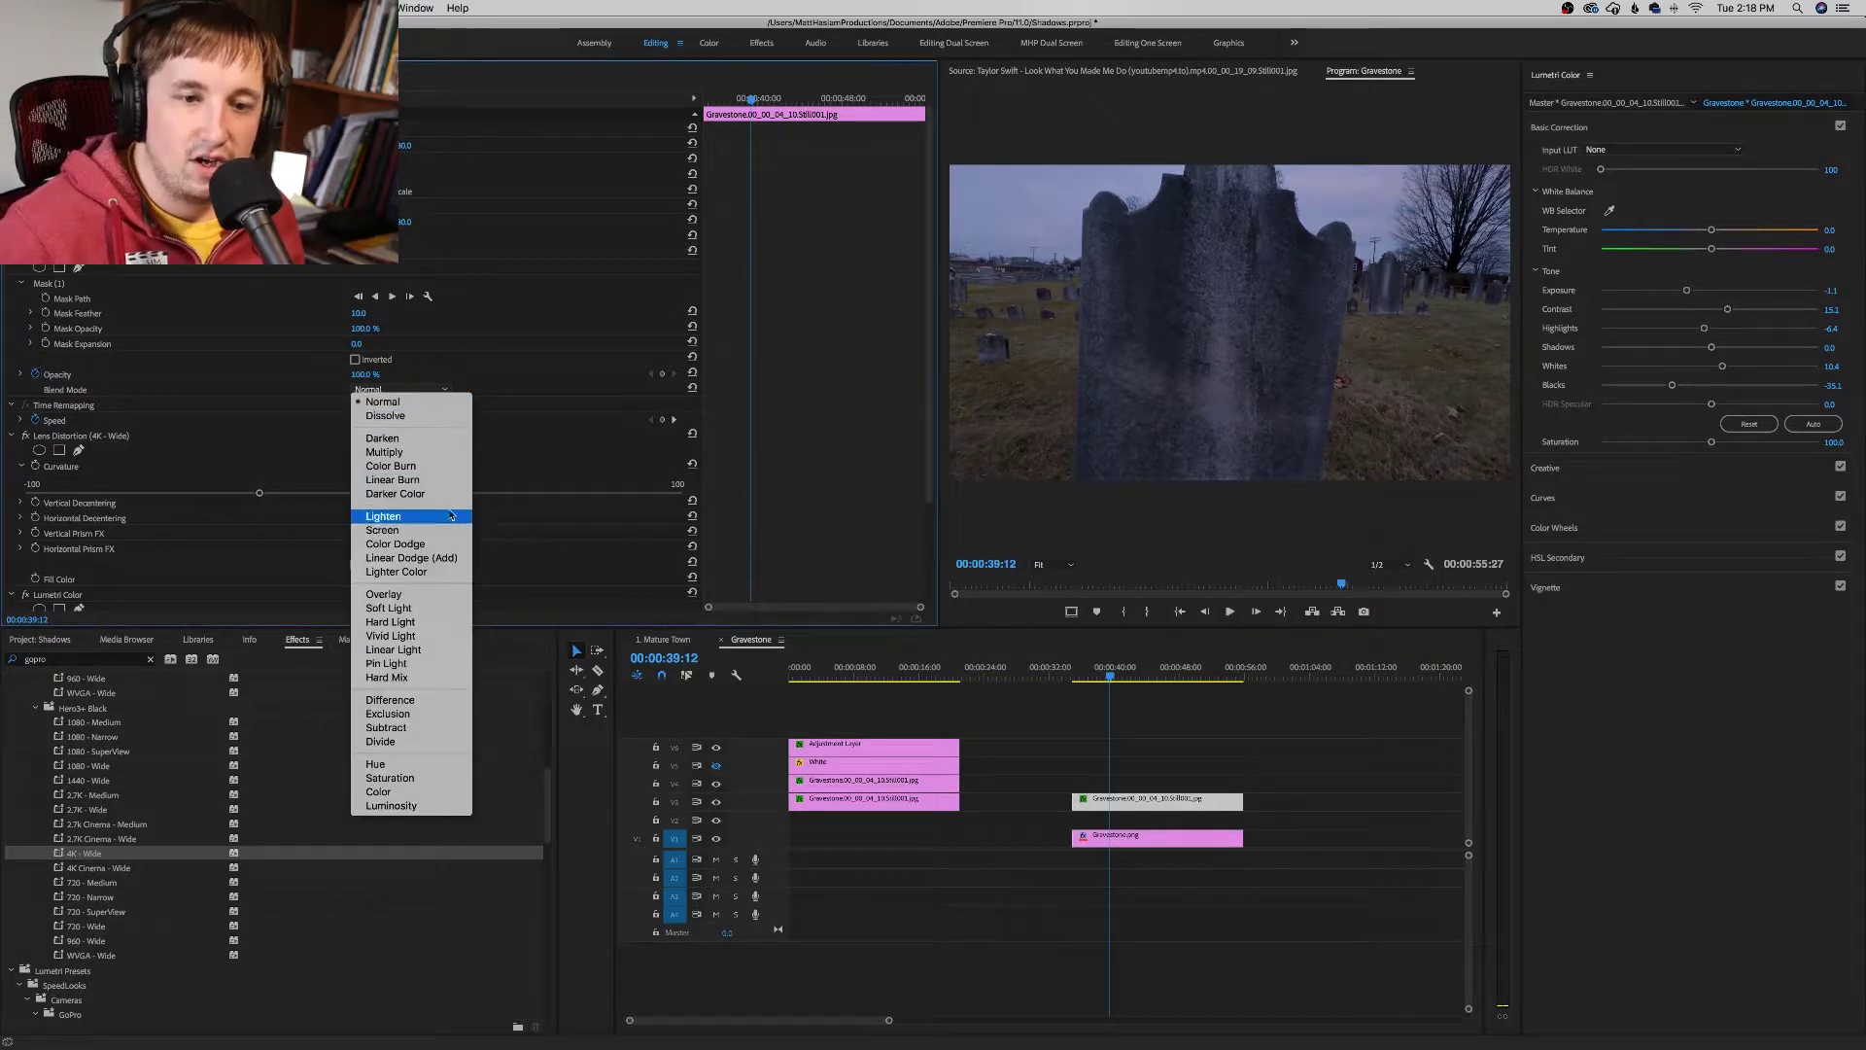
Step: Set the still's blend mode to Exclusion and lower its opacity to 71%
{"action": "left_click", "coordinate": [431, 718]}
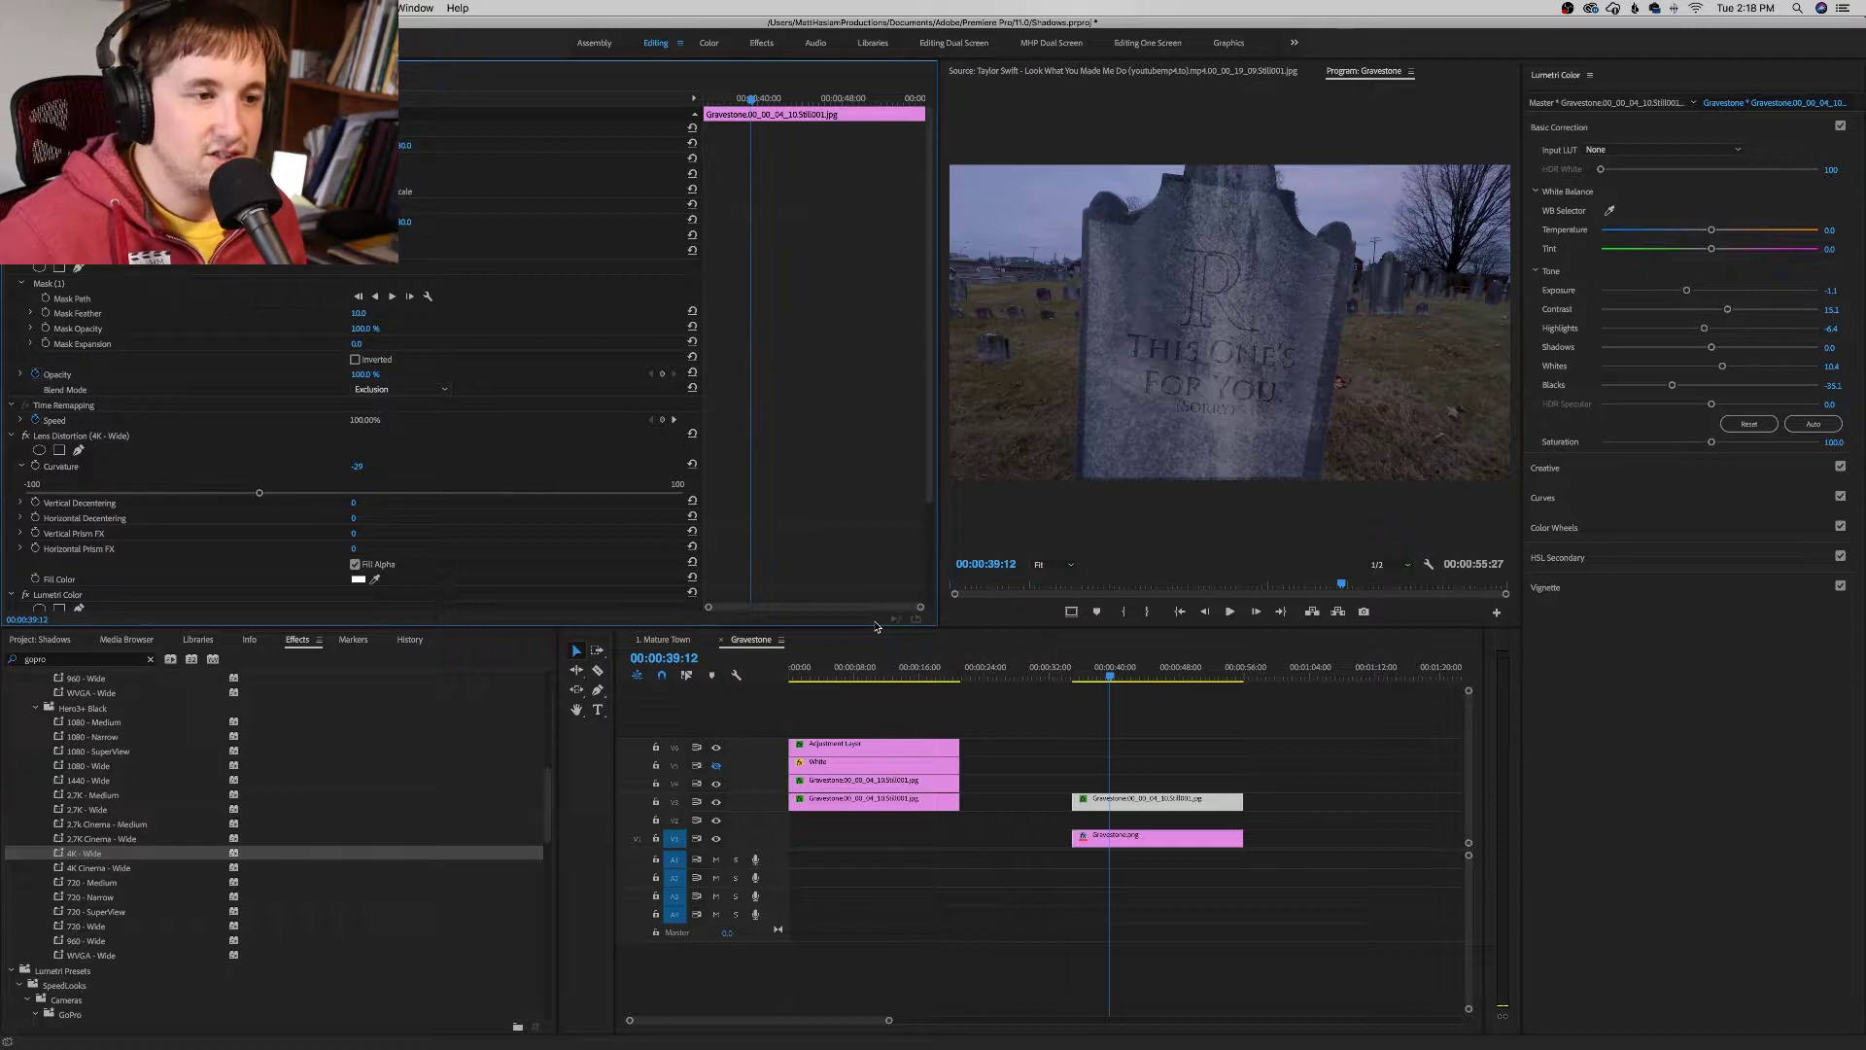
{"action": "left_click", "coordinate": [1145, 838]}
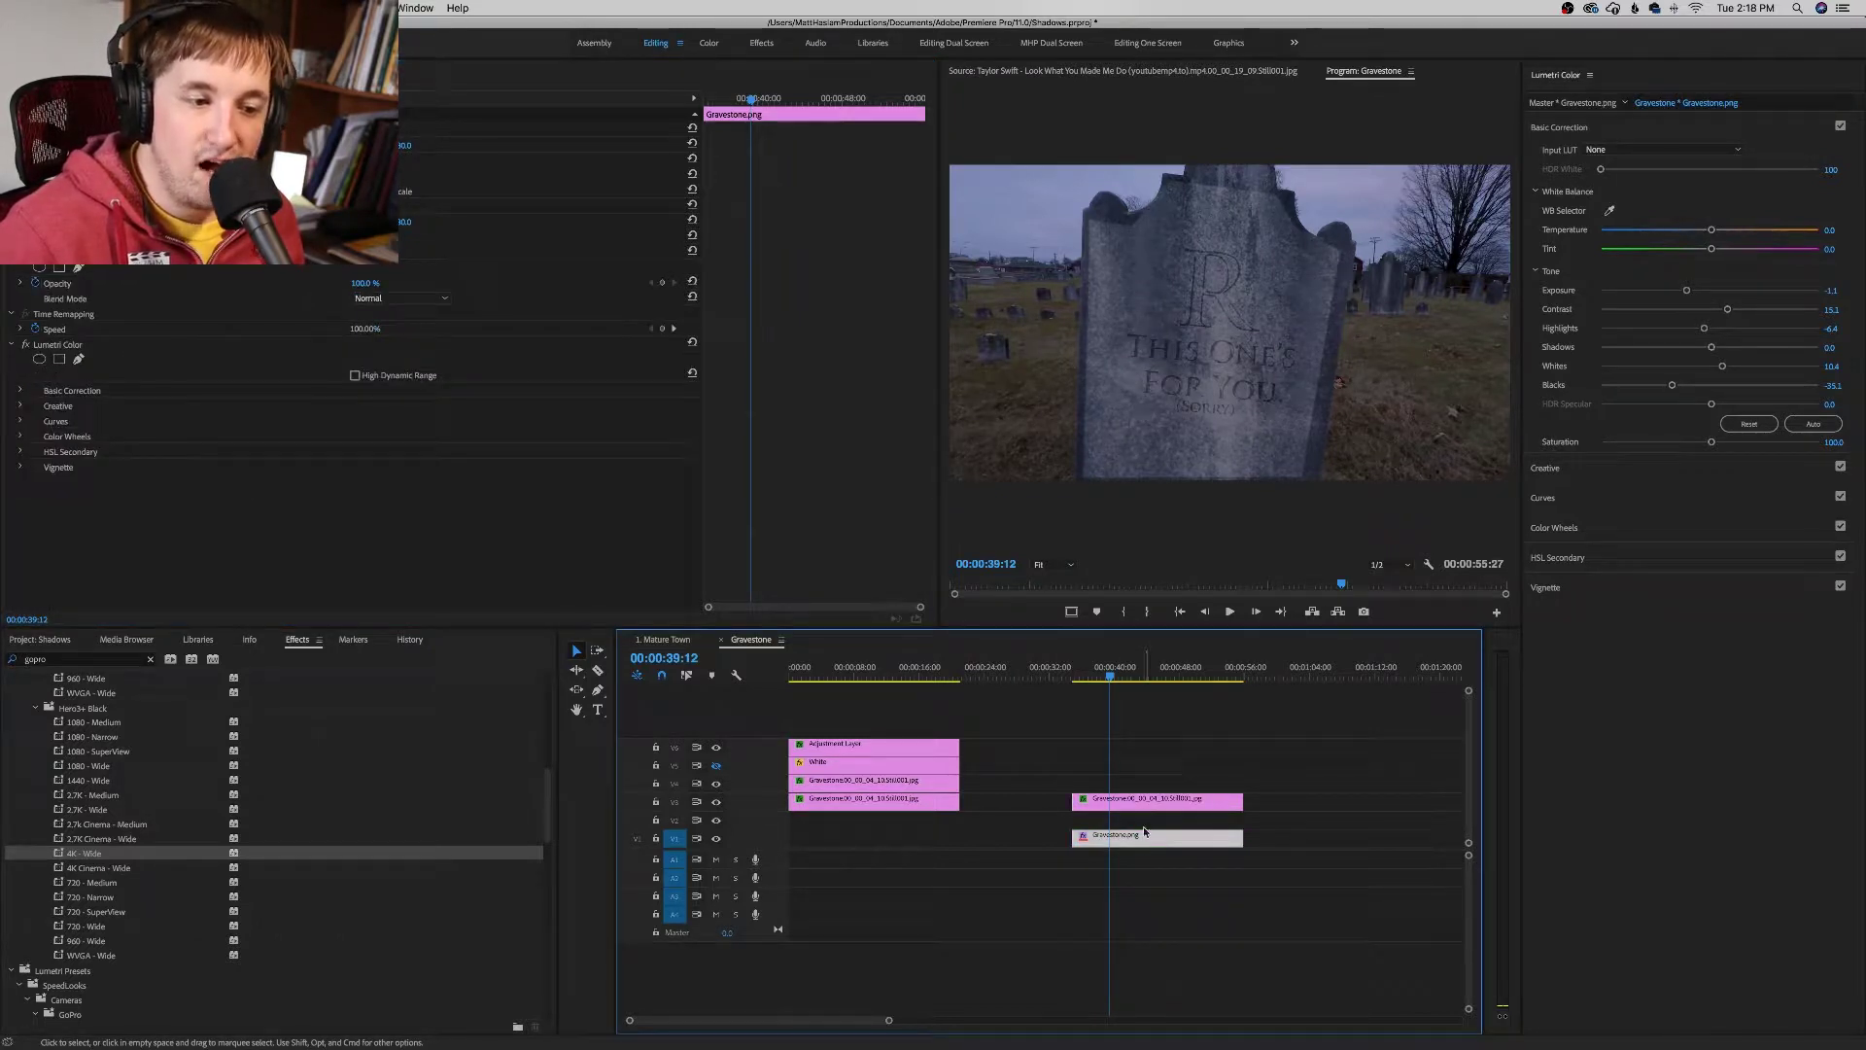
{"action": "left_click", "coordinate": [1145, 806]}
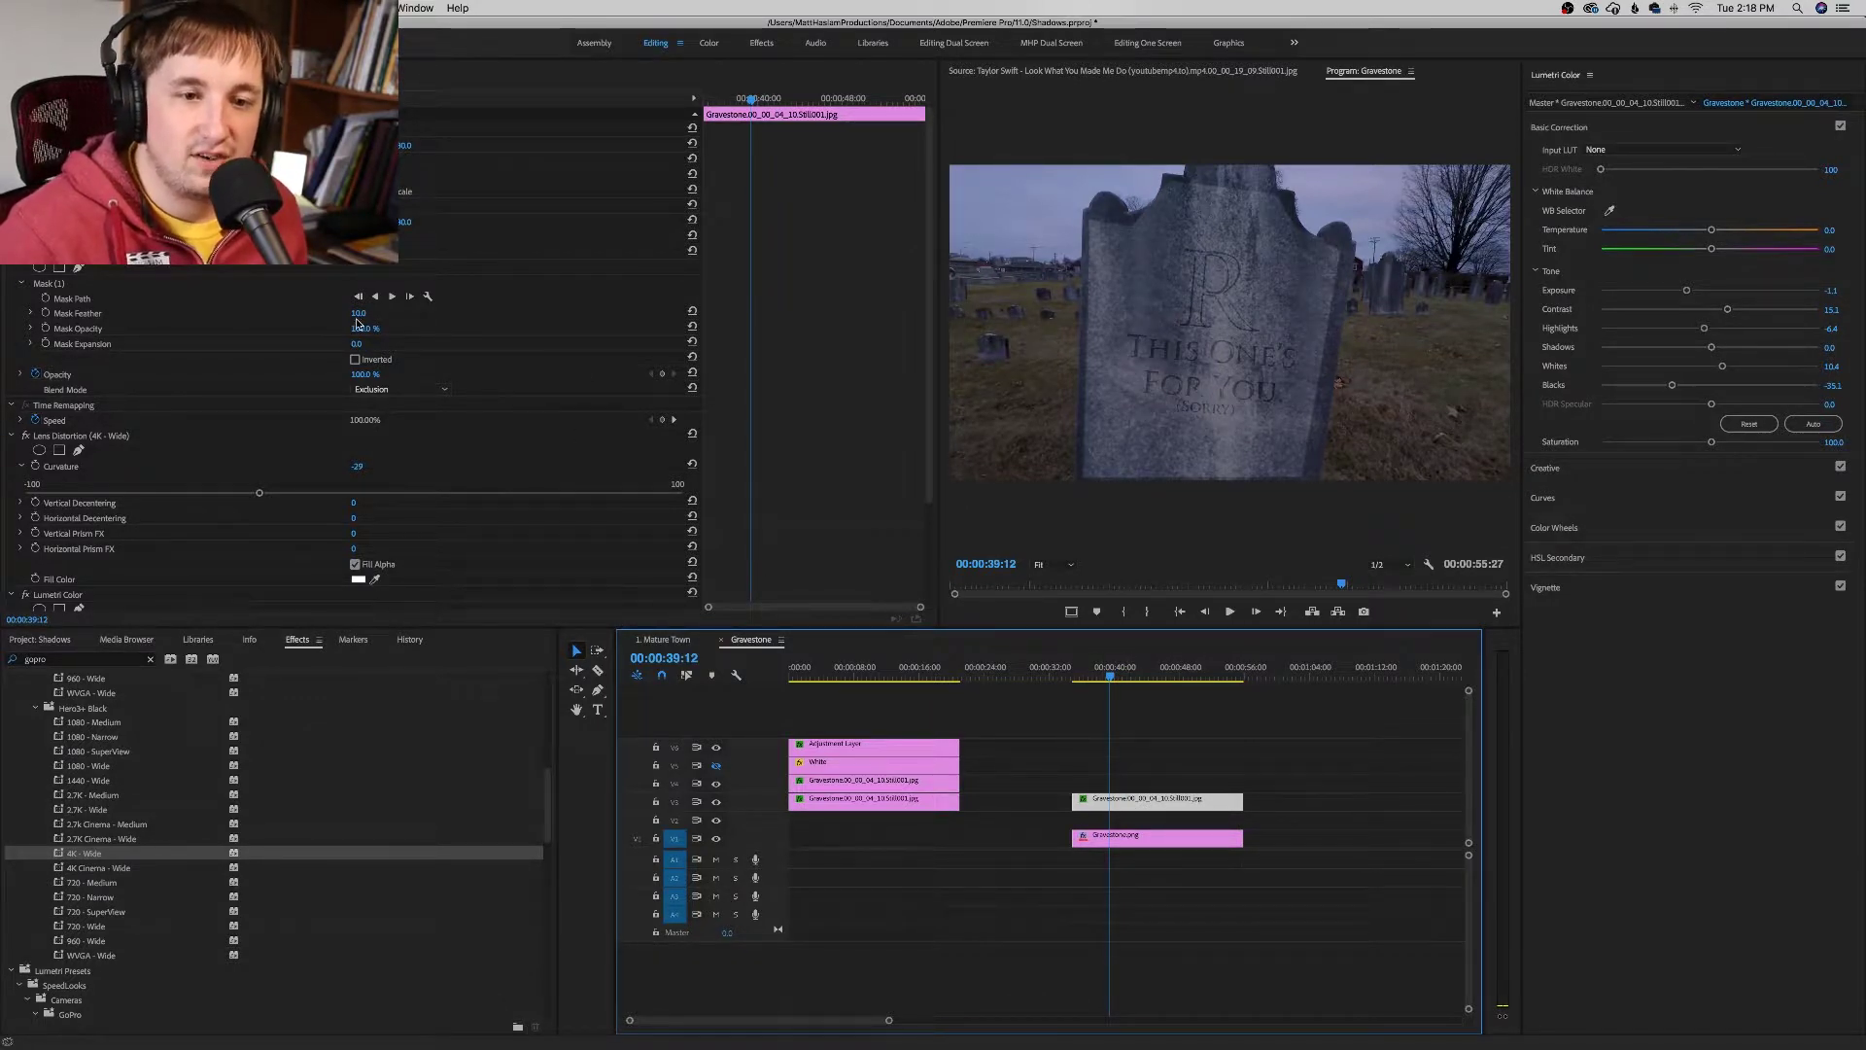
{"action": "left_click_drag", "start_coordinate": [362, 374], "coordinate": [333, 374]}
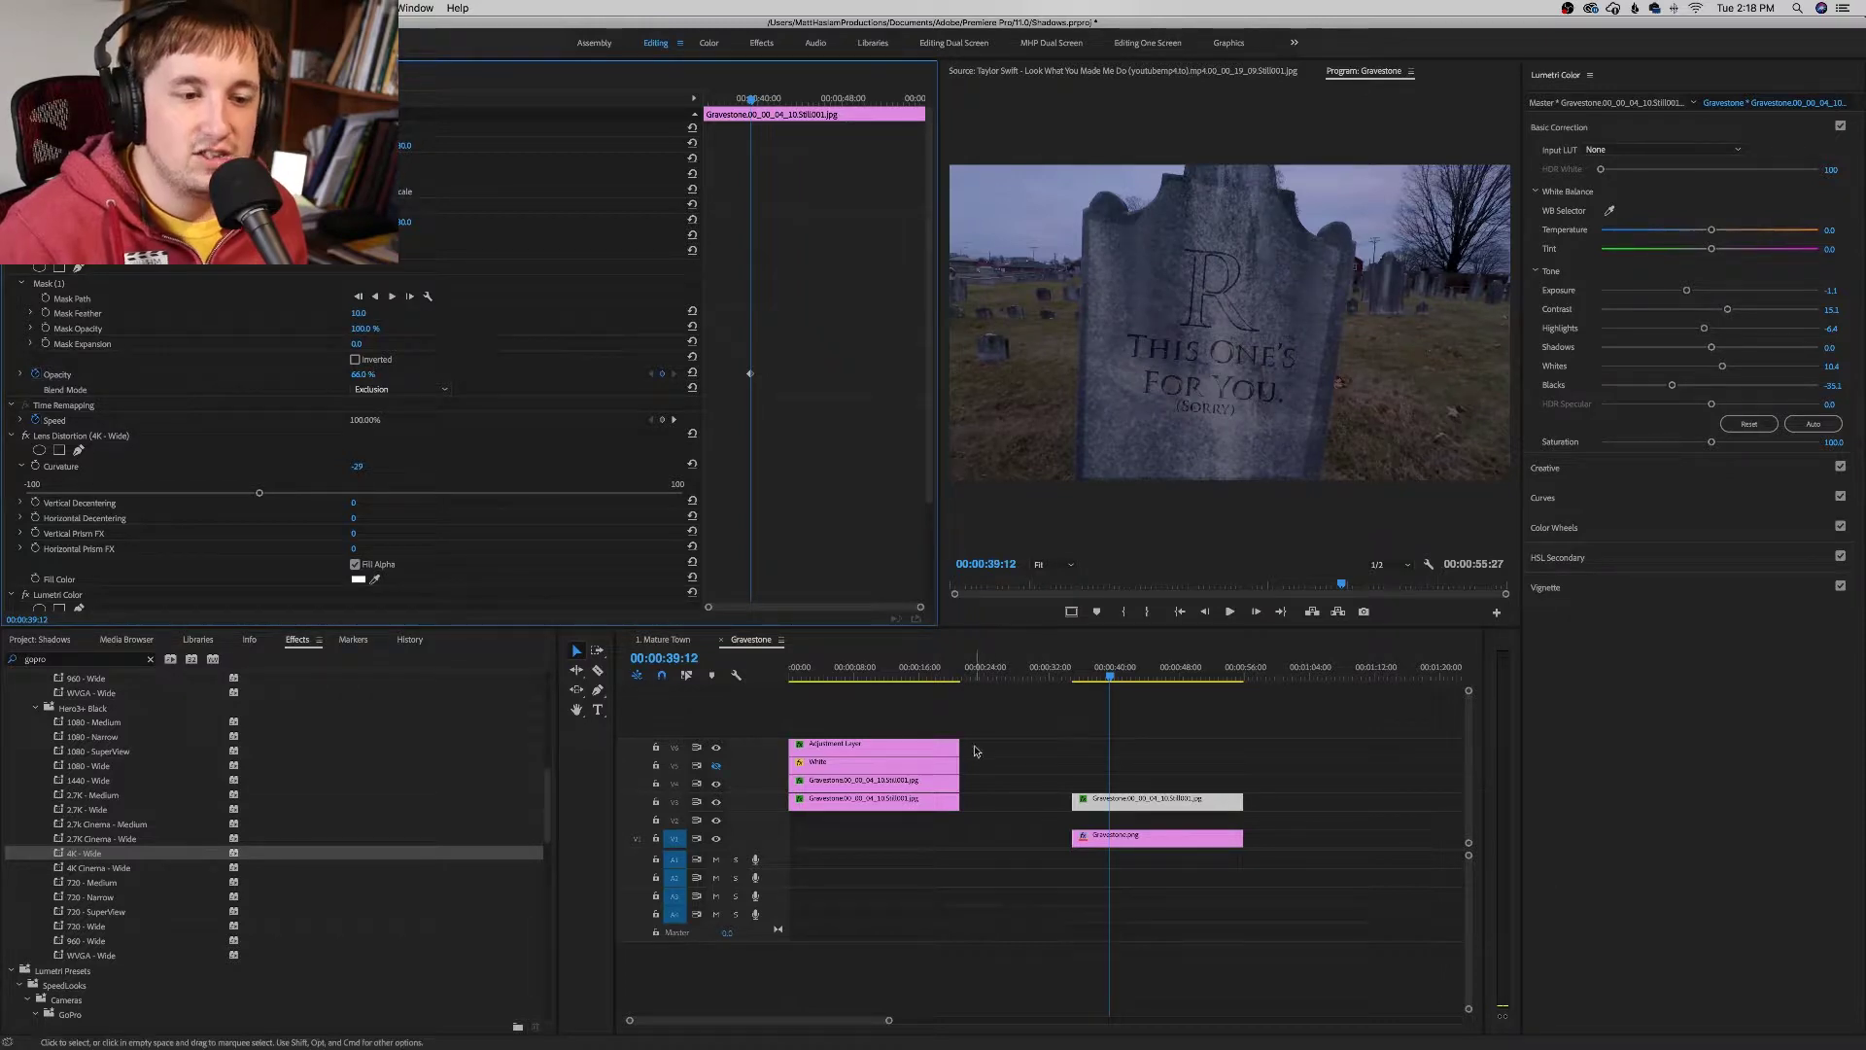
Step: Select the gravestone clip under the playhead and set its opacity to 40%
{"action": "left_click", "coordinate": [911, 809]}
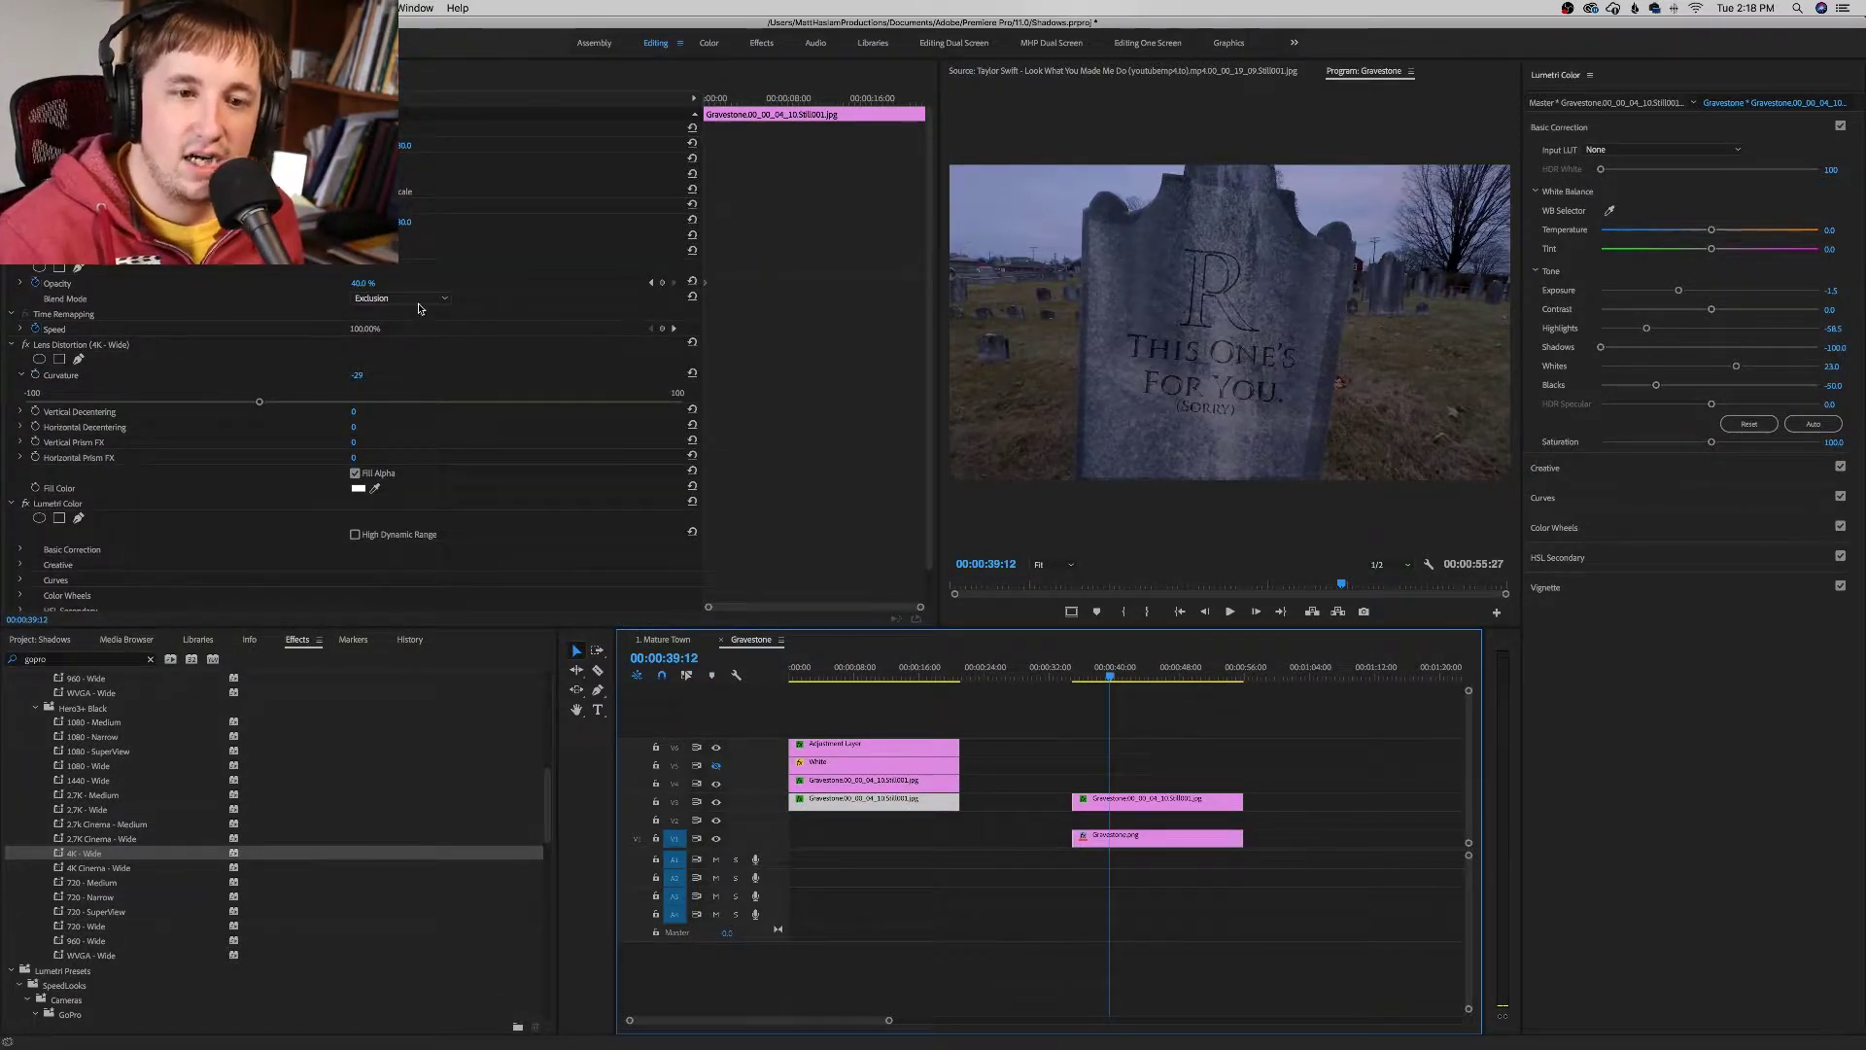
{"action": "key", "text": "d"}
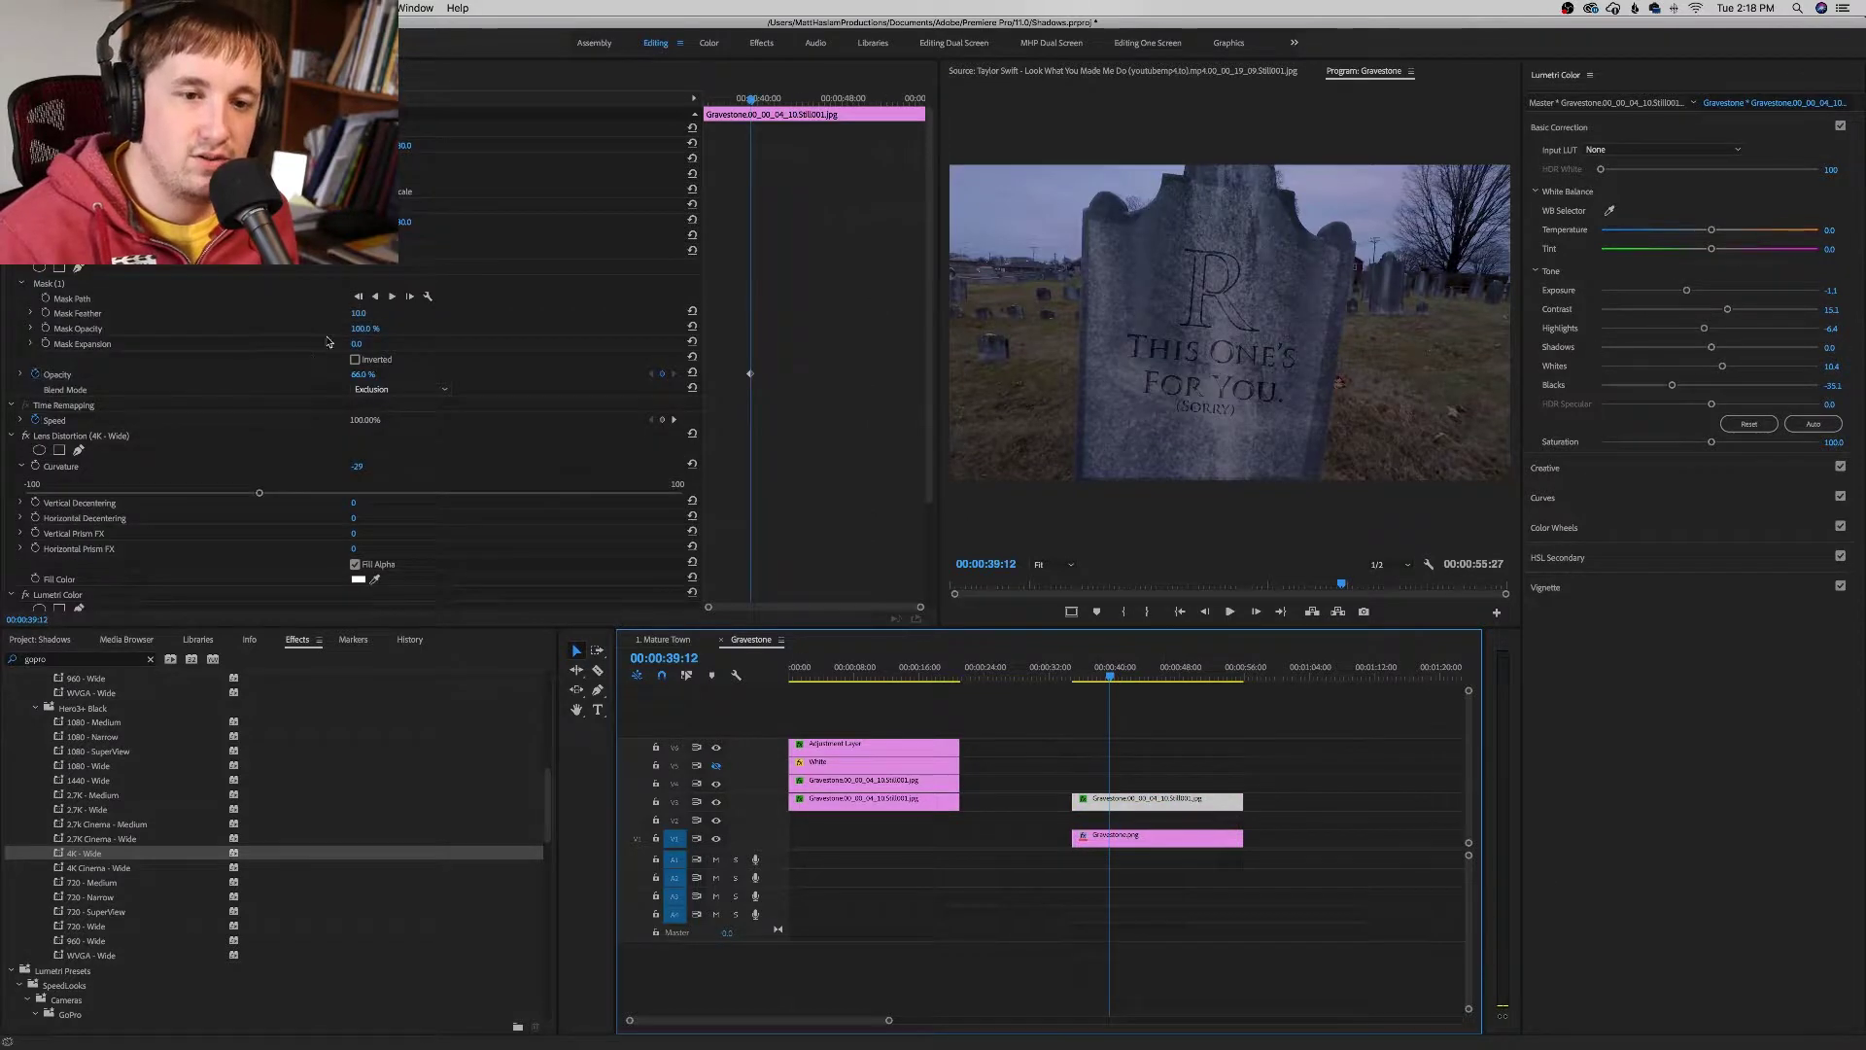
{"action": "left_click", "coordinate": [363, 374]}
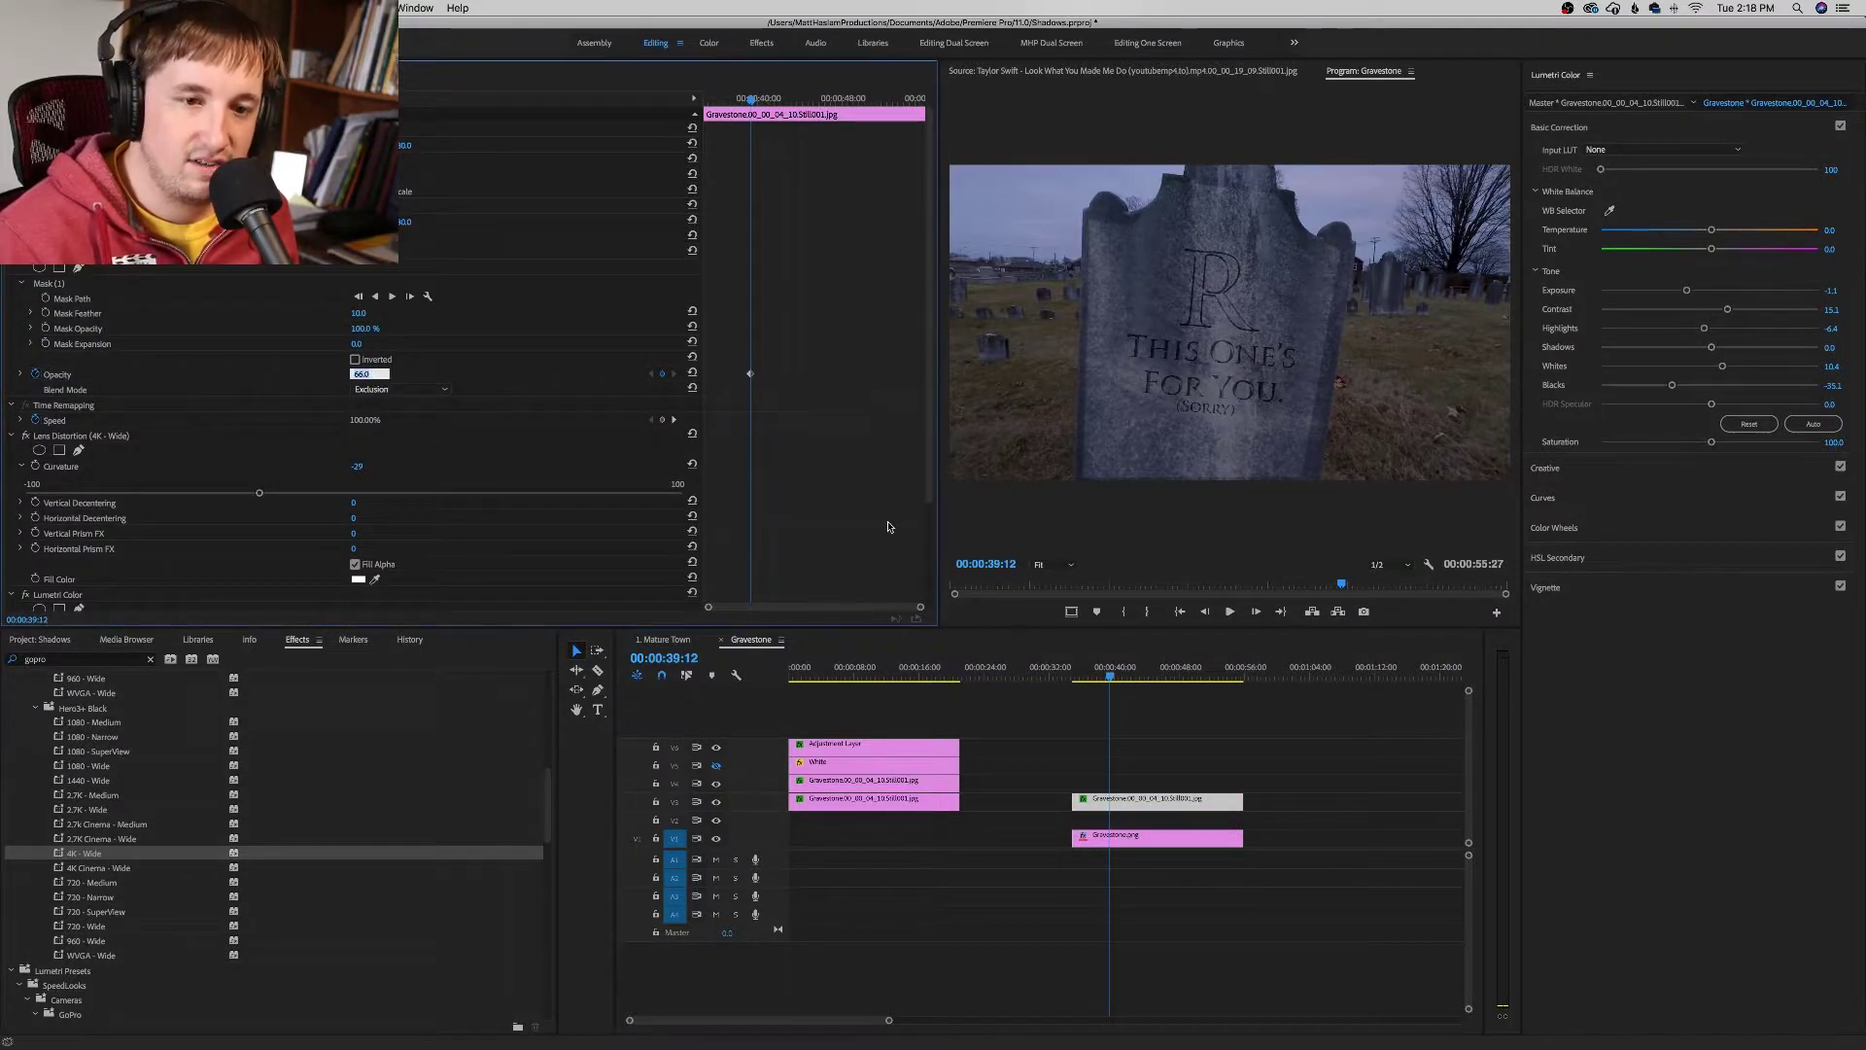
{"action": "type", "text": "40"}
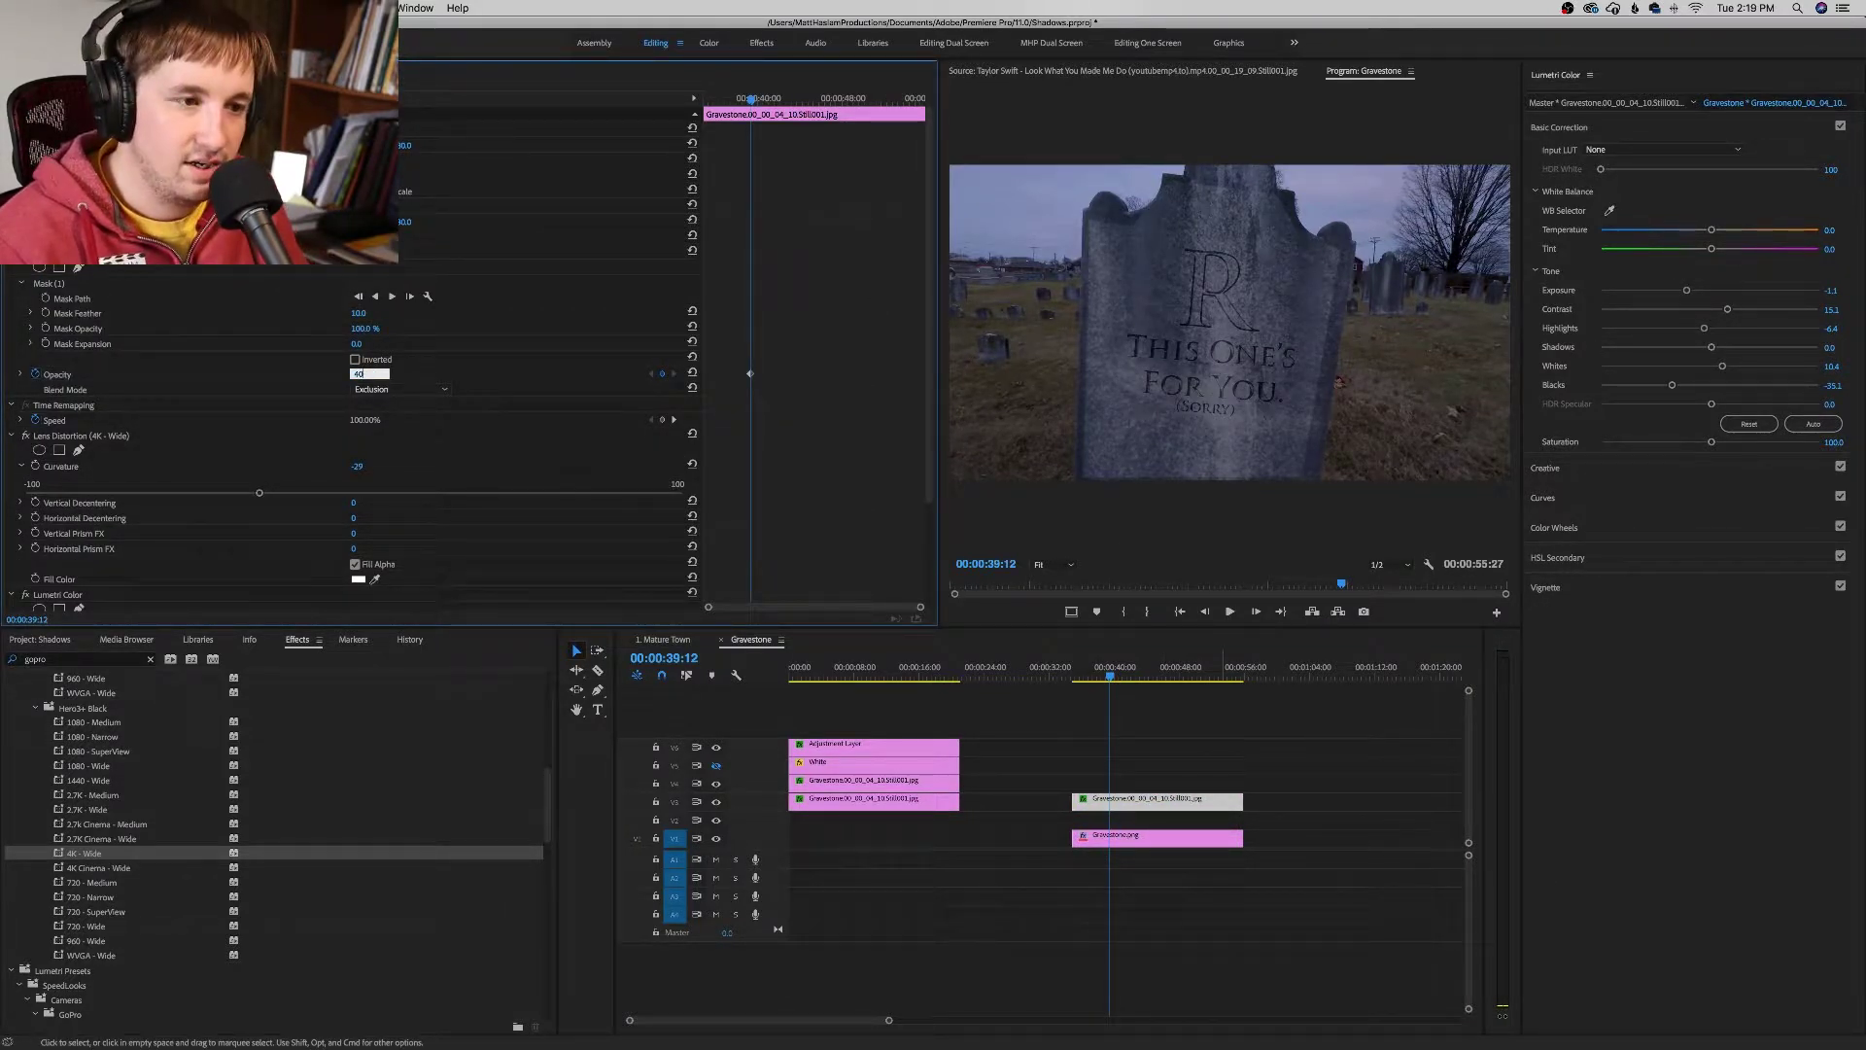
{"action": "key", "text": "Return"}
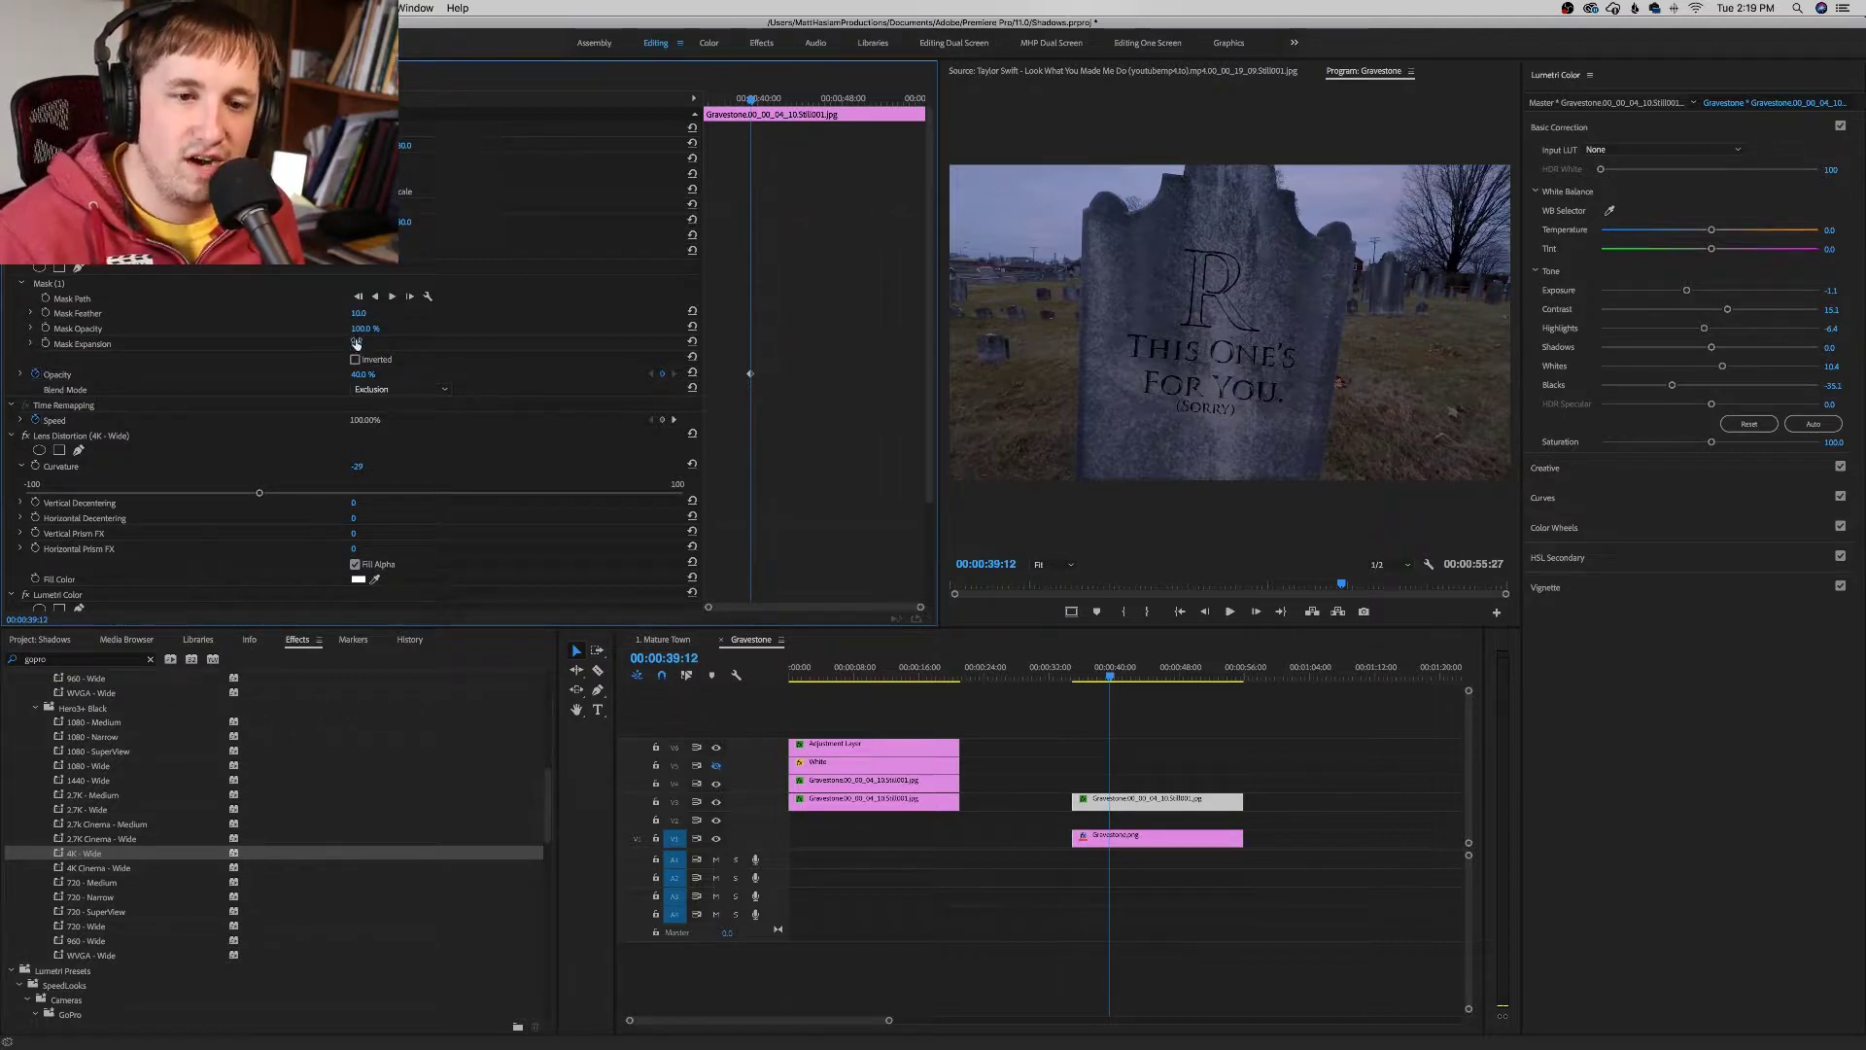
Step: Increase the mask feather to about 335 and deselect the clip
{"action": "left_click_drag", "start_coordinate": [357, 316], "coordinate": [401, 316]}
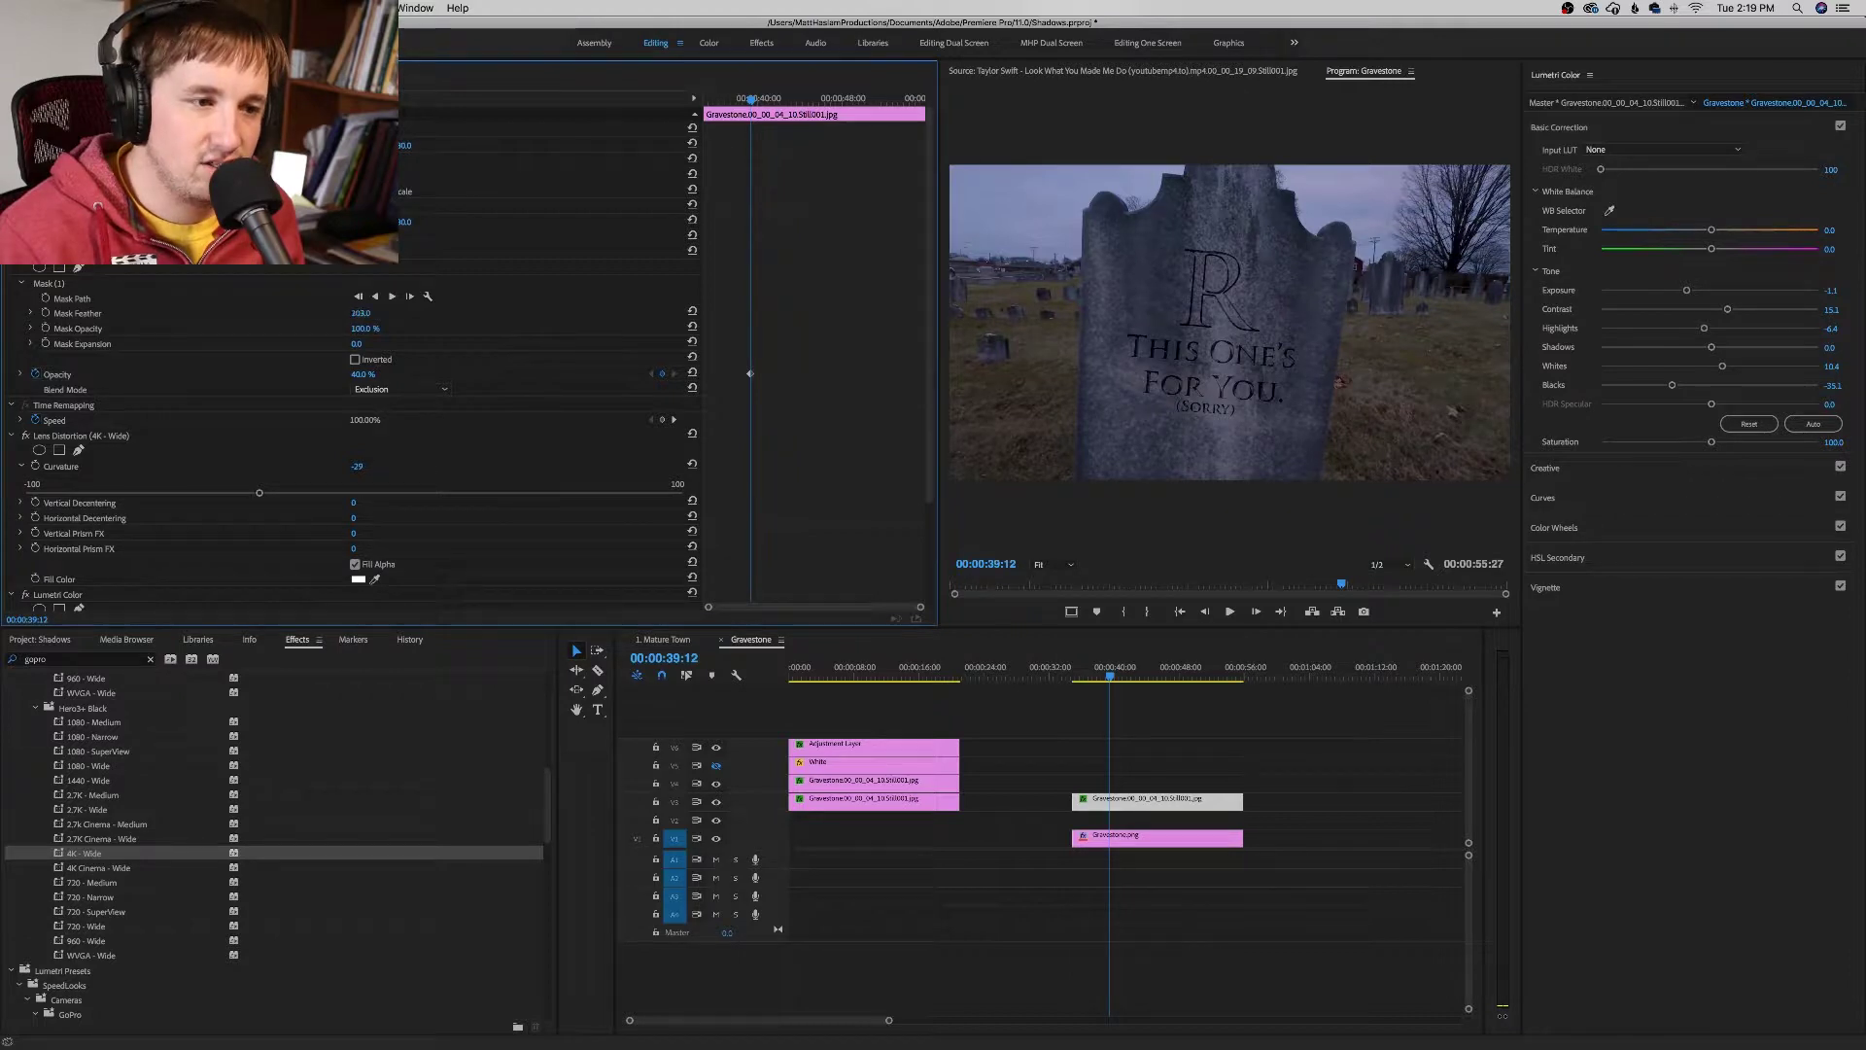
{"action": "left_click_drag", "start_coordinate": [545, 316], "coordinate": [674, 316]}
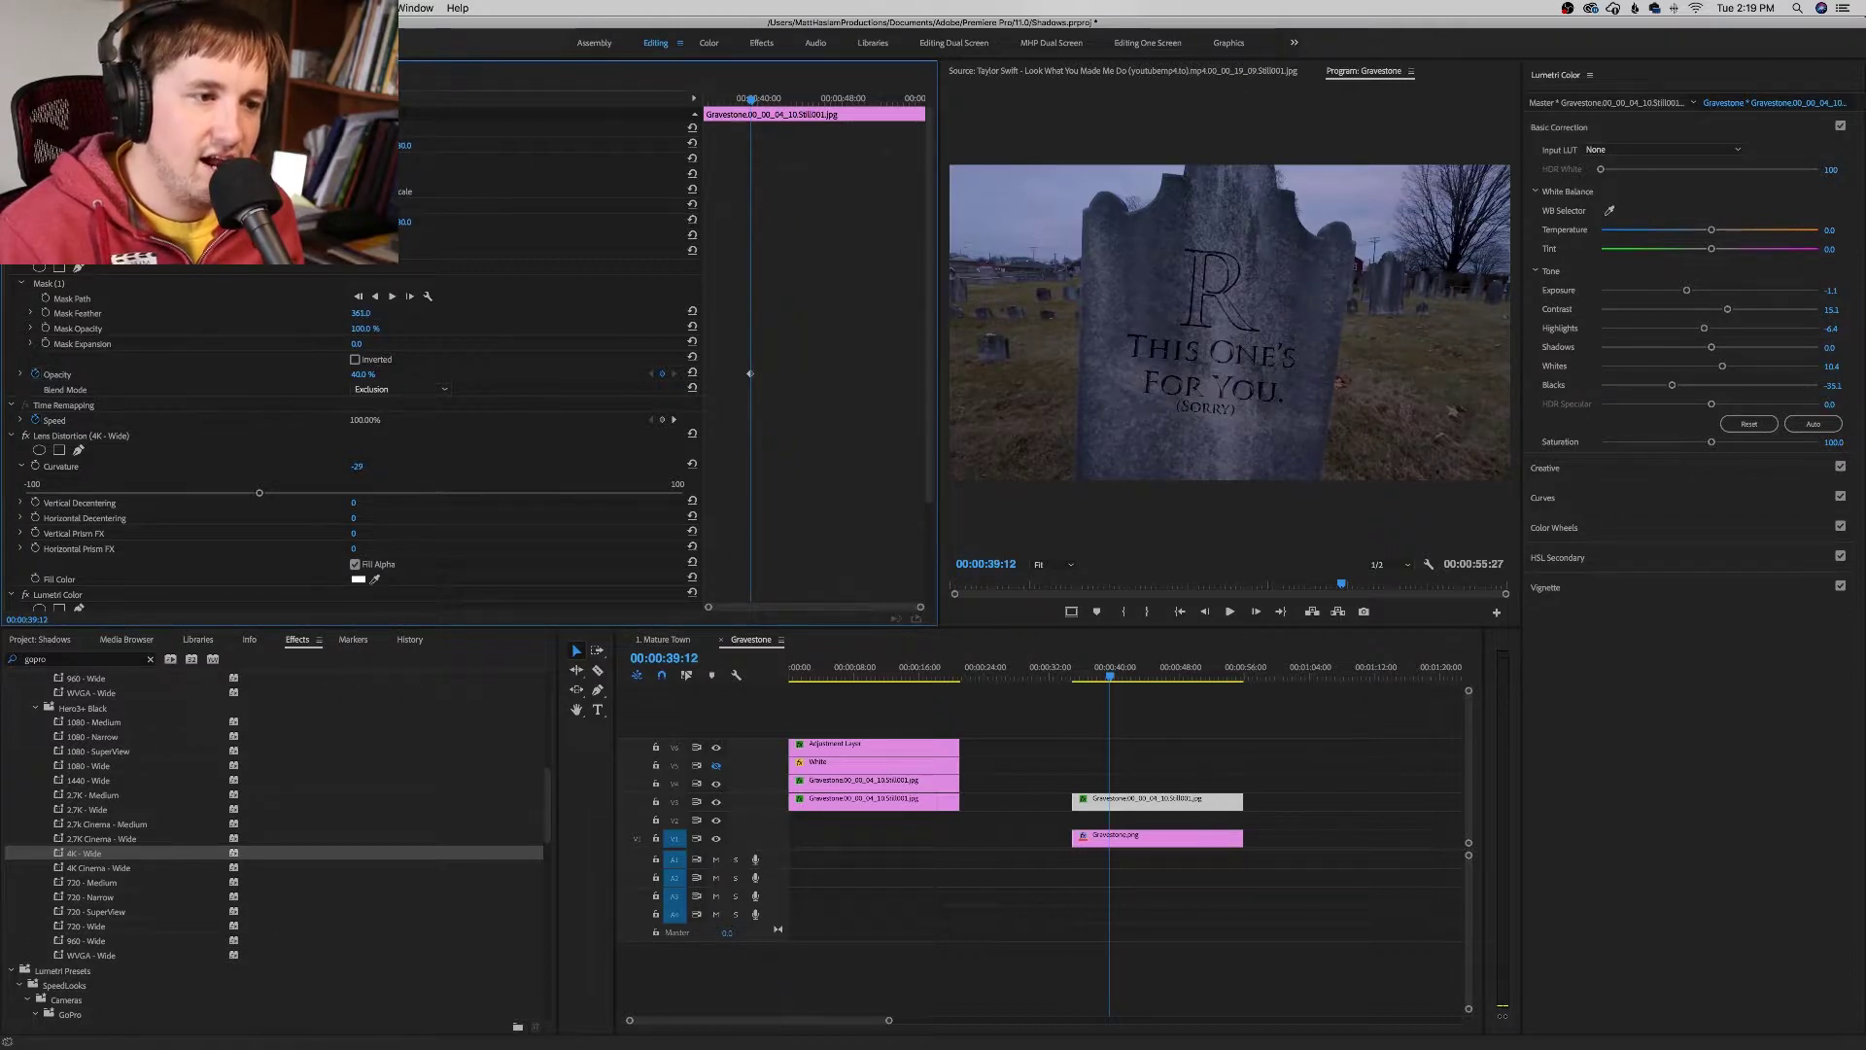
{"action": "left_click", "coordinate": [1080, 920]}
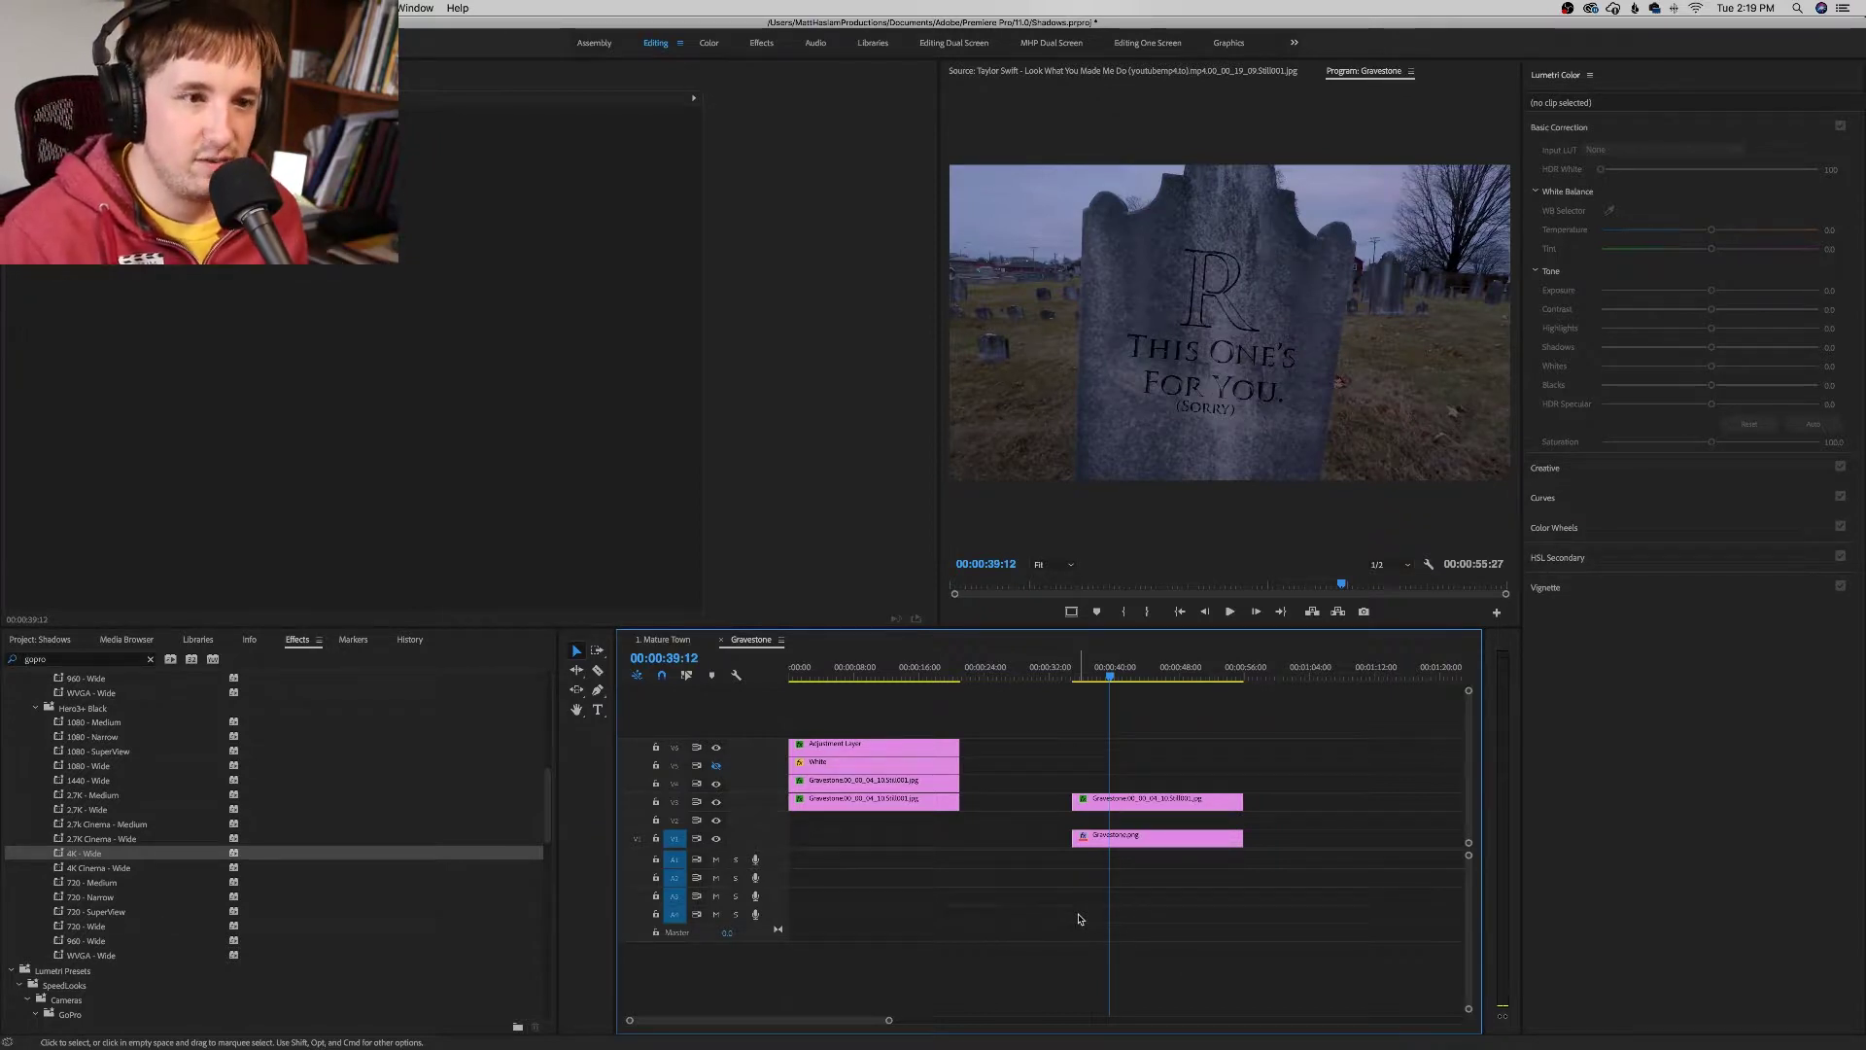
Step: Rearrange the Gravestone clips and place the Gravestone still from the Project panel onto V4
{"action": "left_click_drag", "start_coordinate": [817, 784], "coordinate": [1108, 786]}
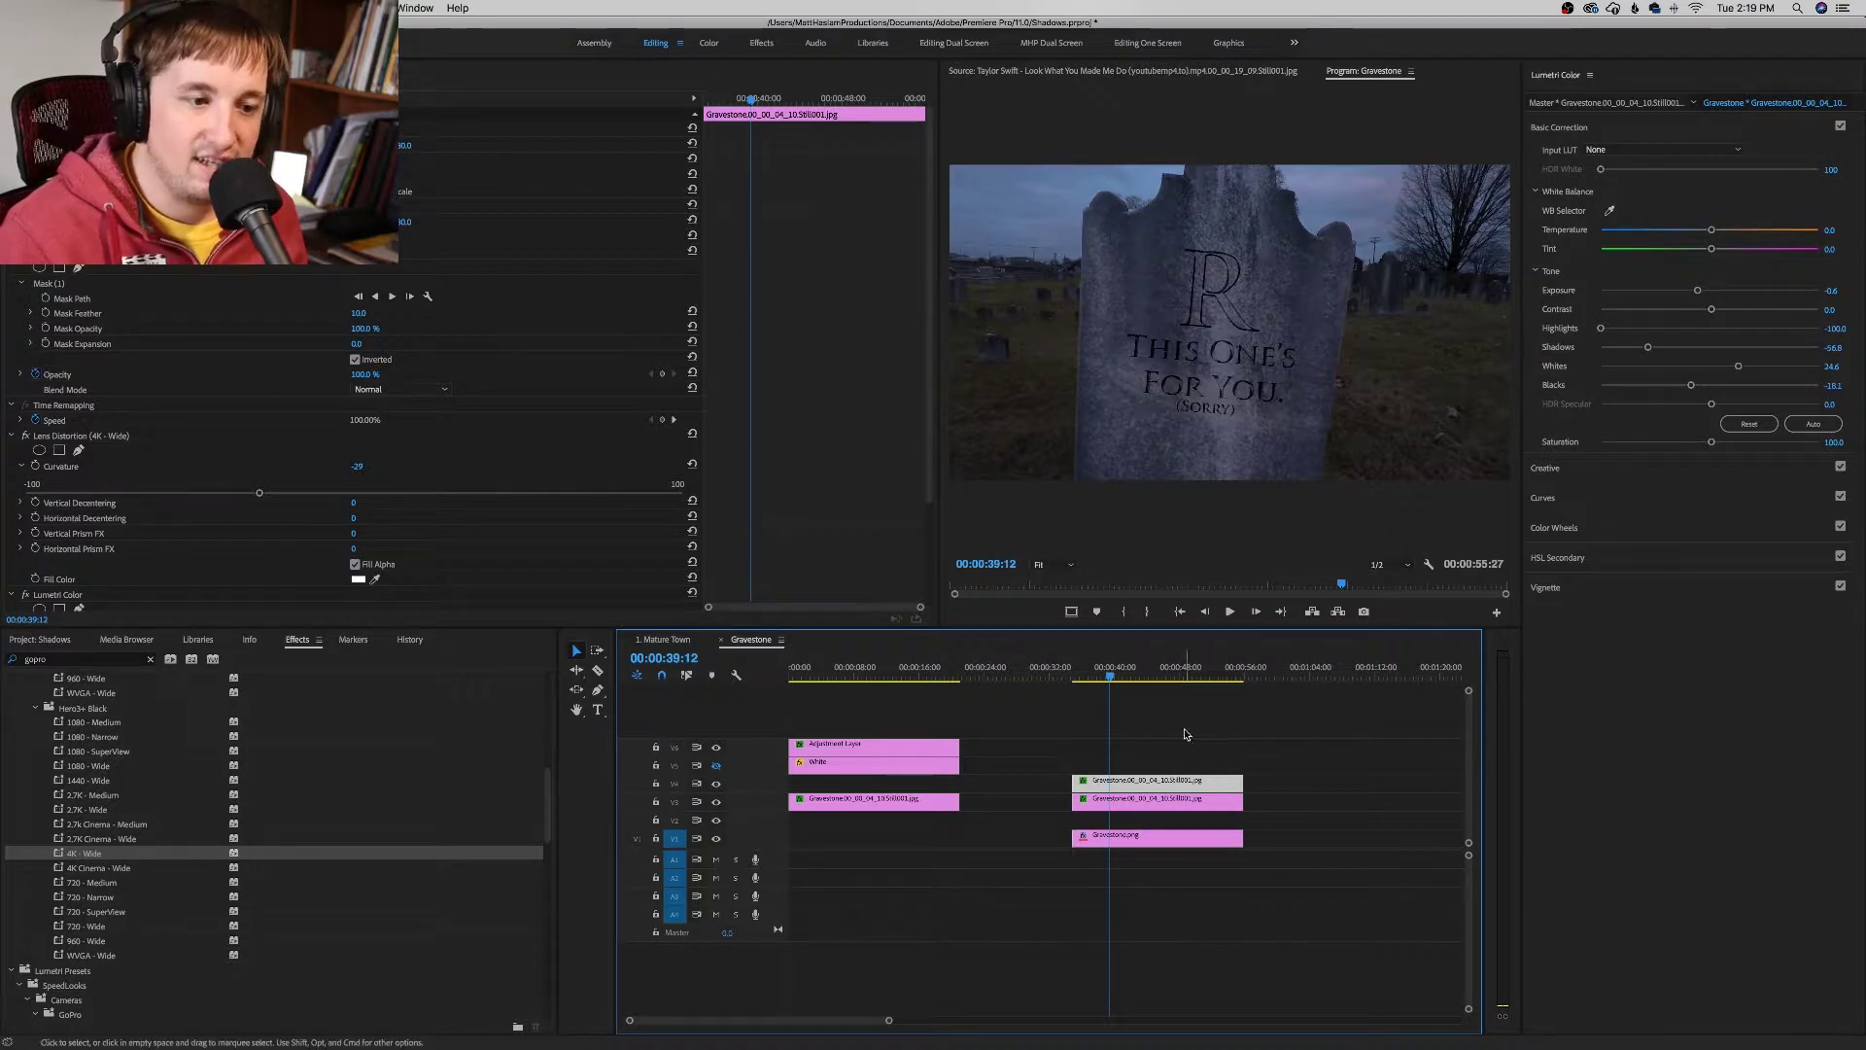
{"action": "left_click_drag", "start_coordinate": [1172, 782], "coordinate": [887, 784]}
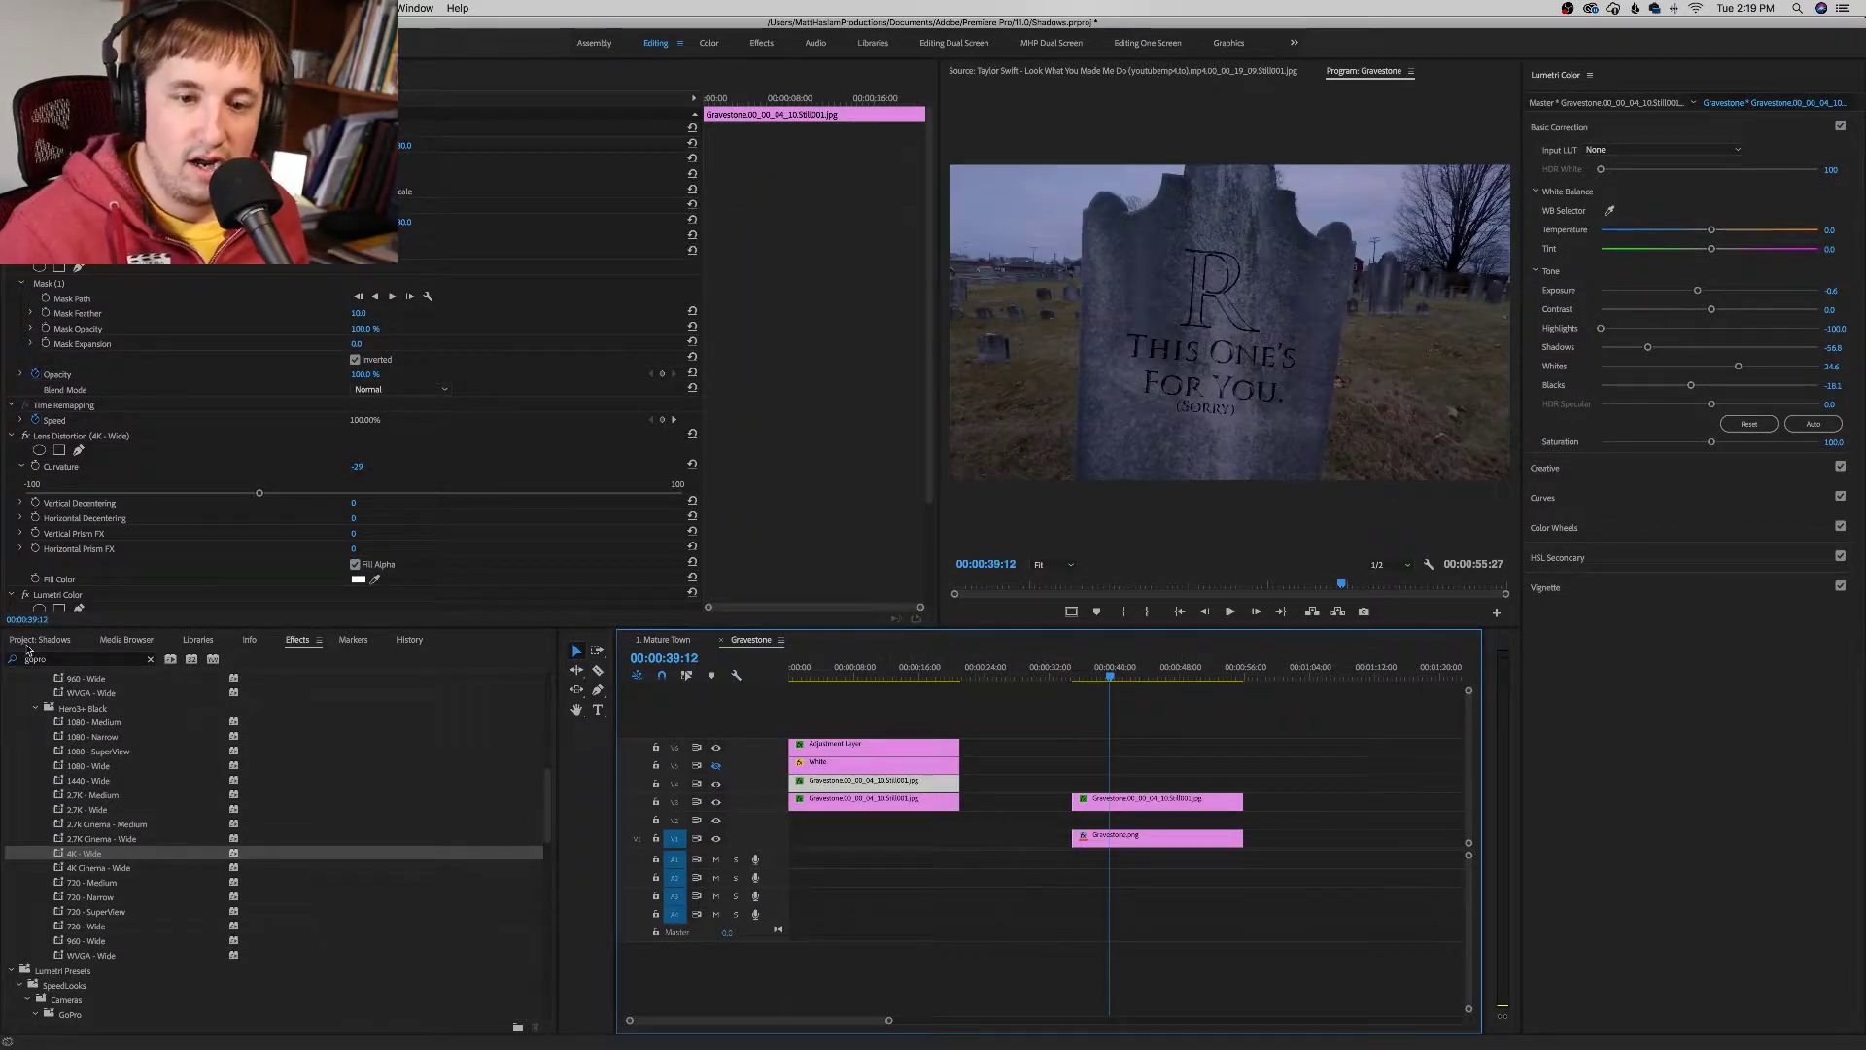
{"action": "left_click", "coordinate": [28, 643]}
{"action": "left_click_drag", "start_coordinate": [102, 842], "coordinate": [1081, 786]}
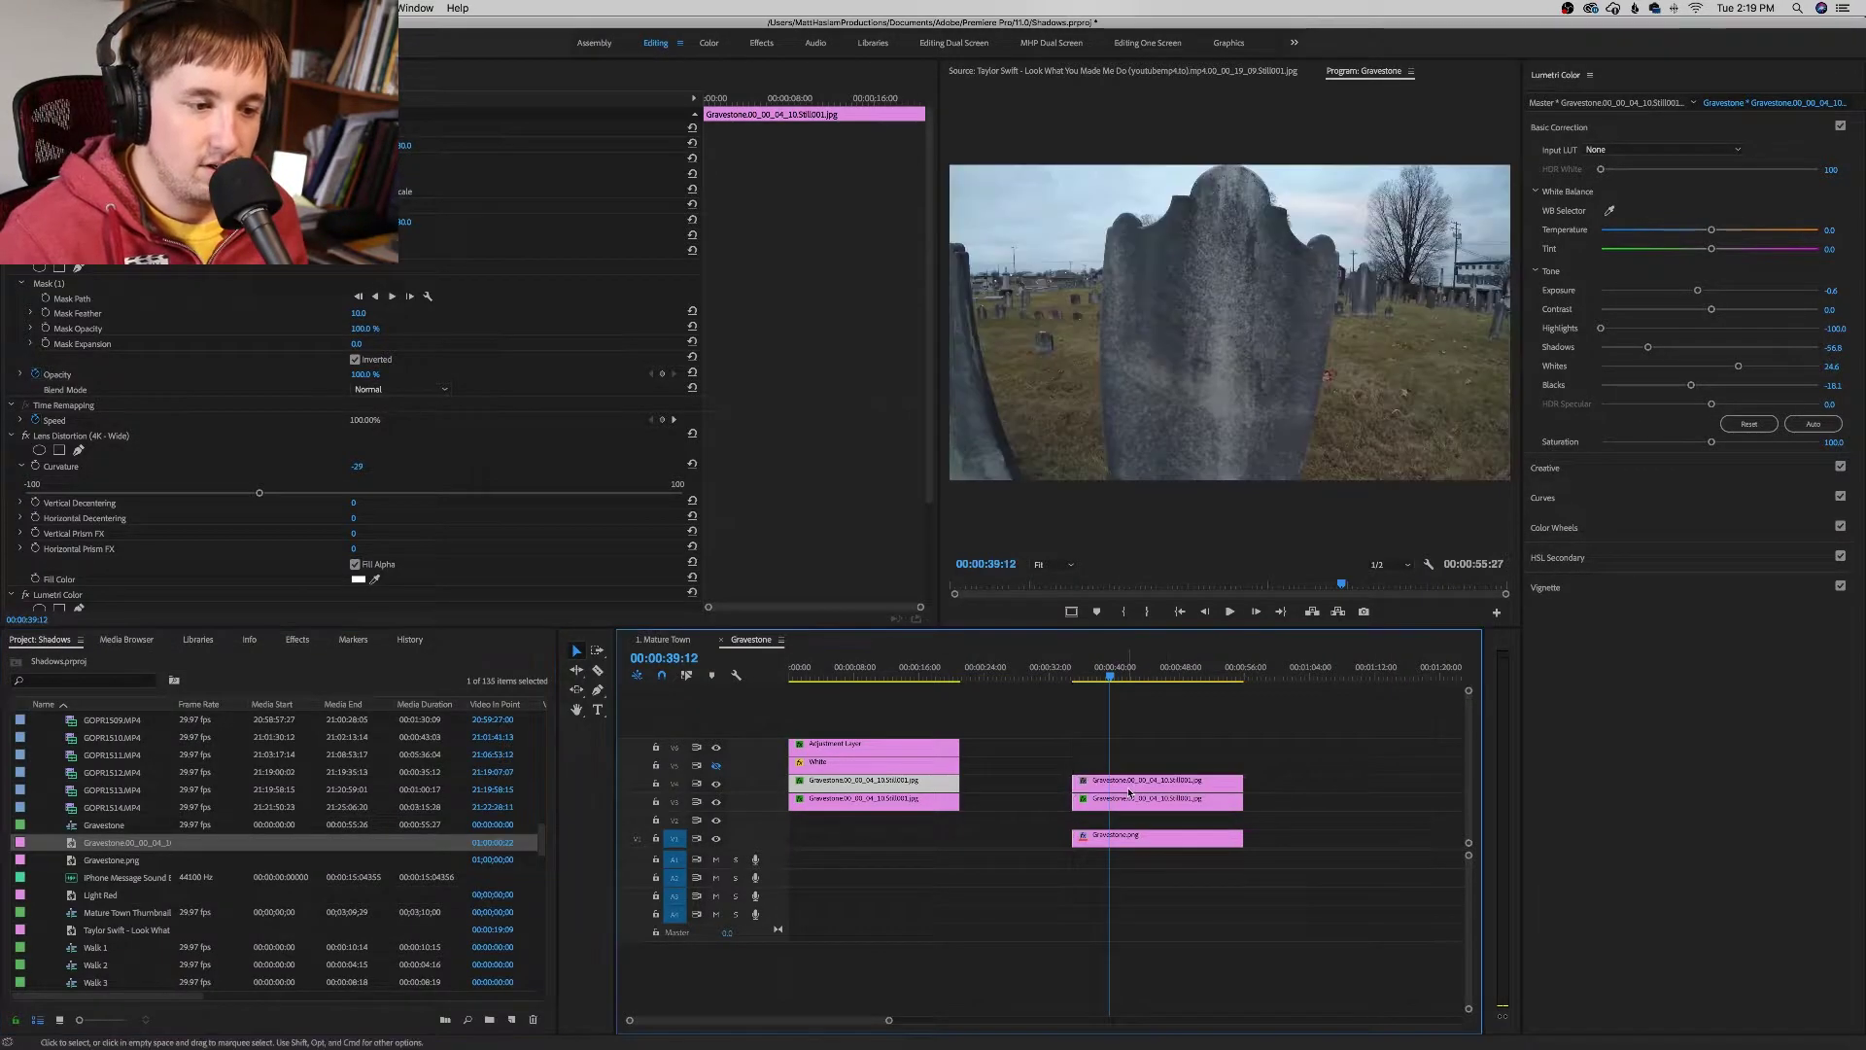
Step: Add a mask to the V4 clip's opacity and copy Lens Distortion from the V3 clip
{"action": "left_click", "coordinate": [79, 269]}
{"action": "left_click", "coordinate": [1268, 391]}
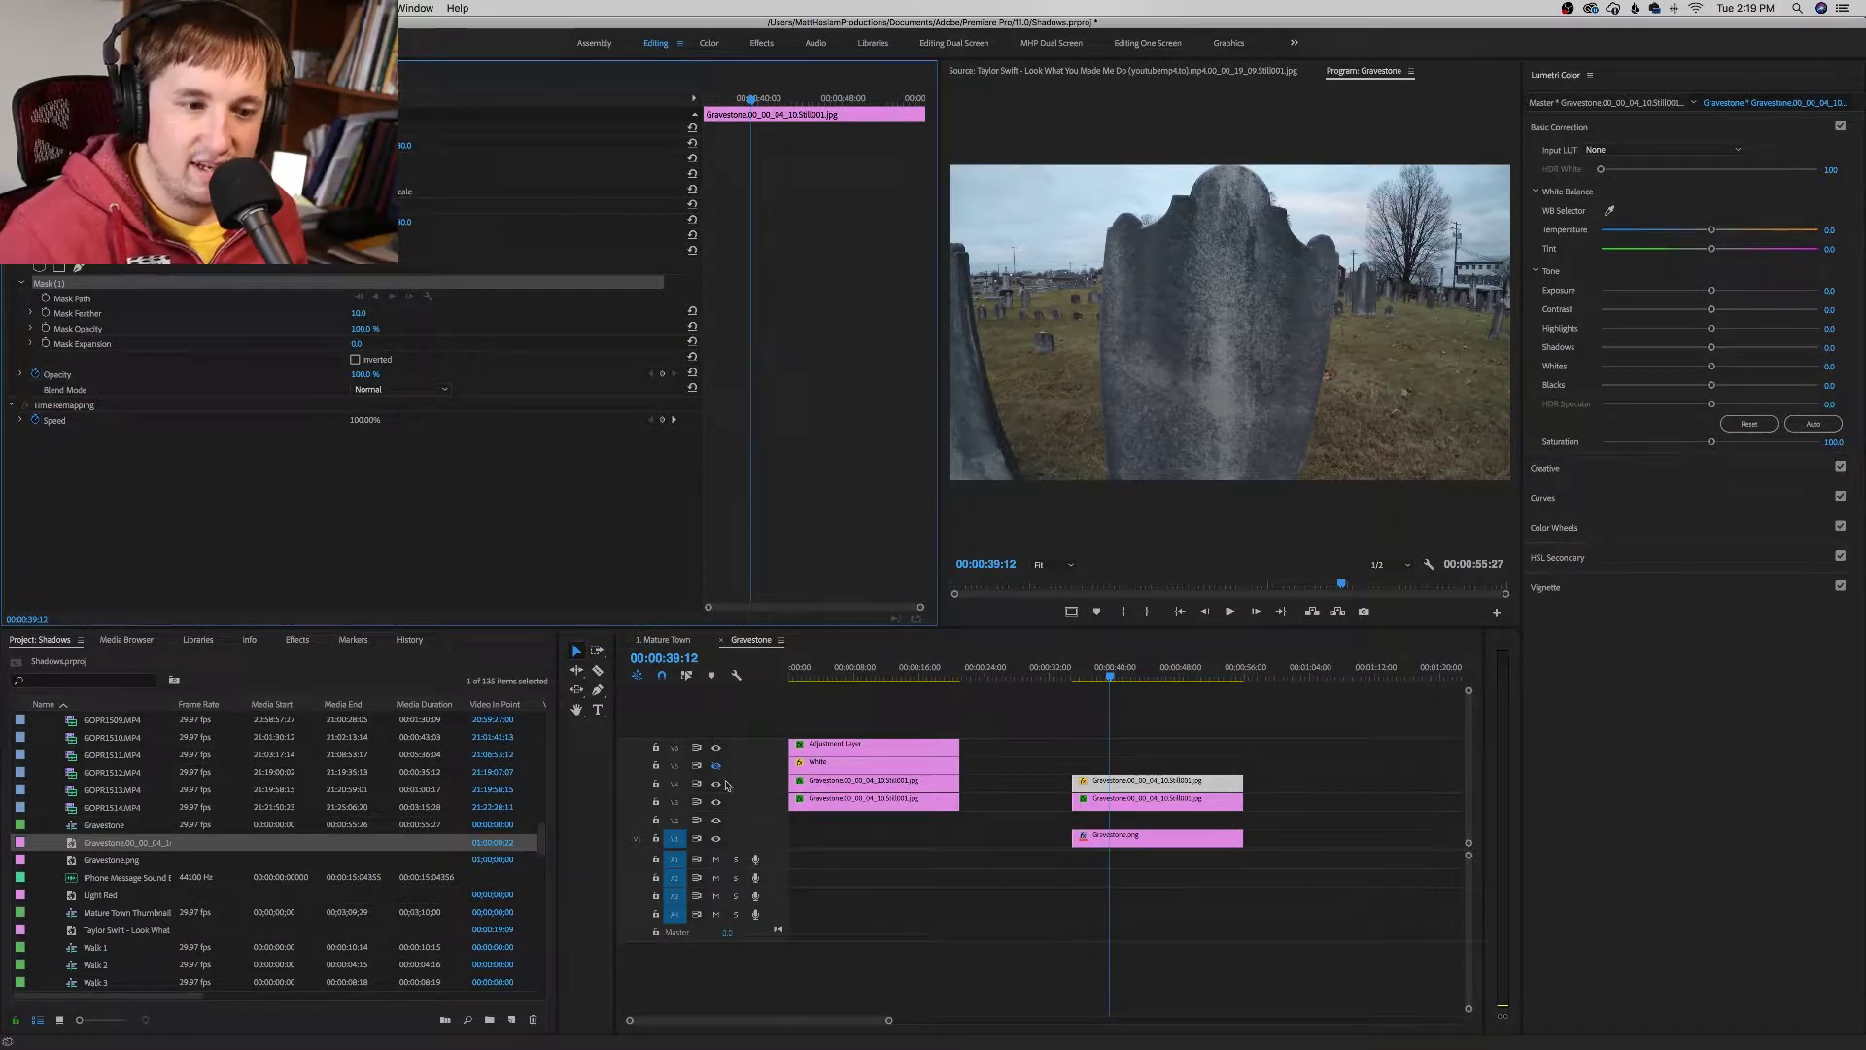
{"action": "left_click", "coordinate": [1156, 798]}
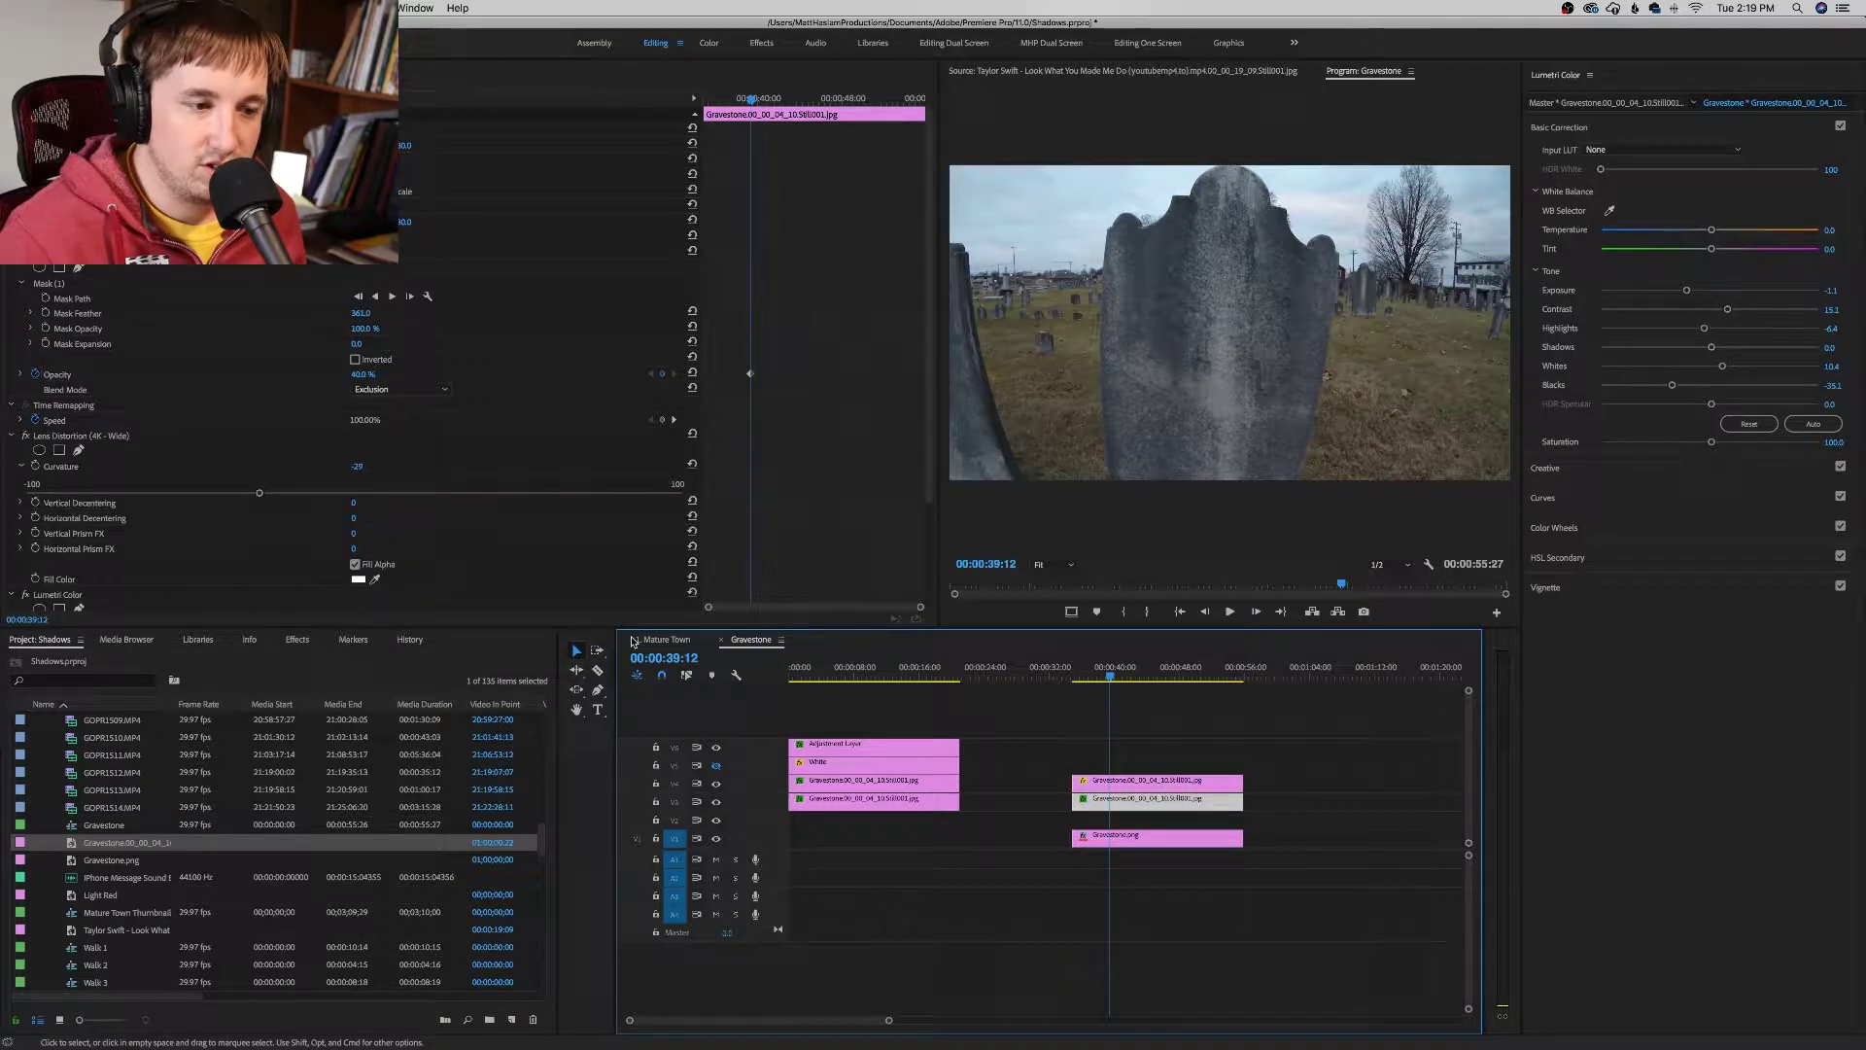
{"action": "left_click", "coordinate": [160, 440]}
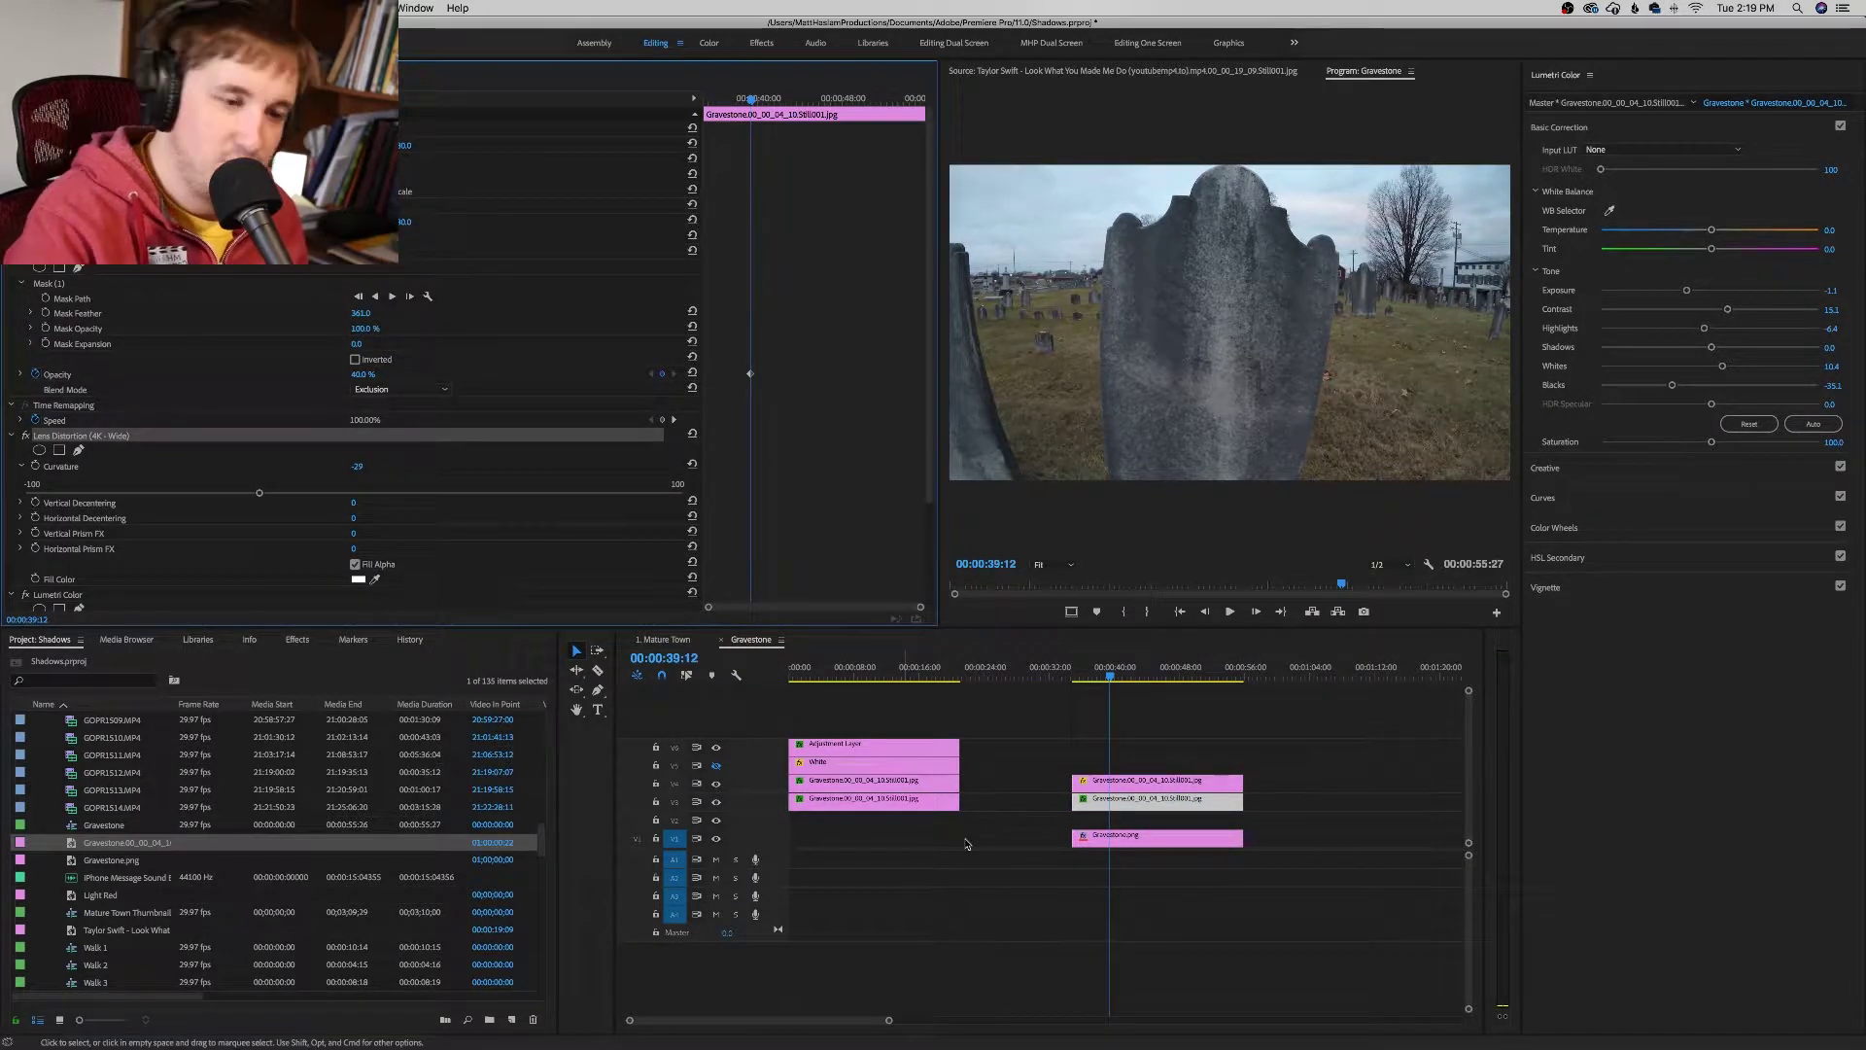
{"action": "left_click", "coordinate": [1174, 782]}
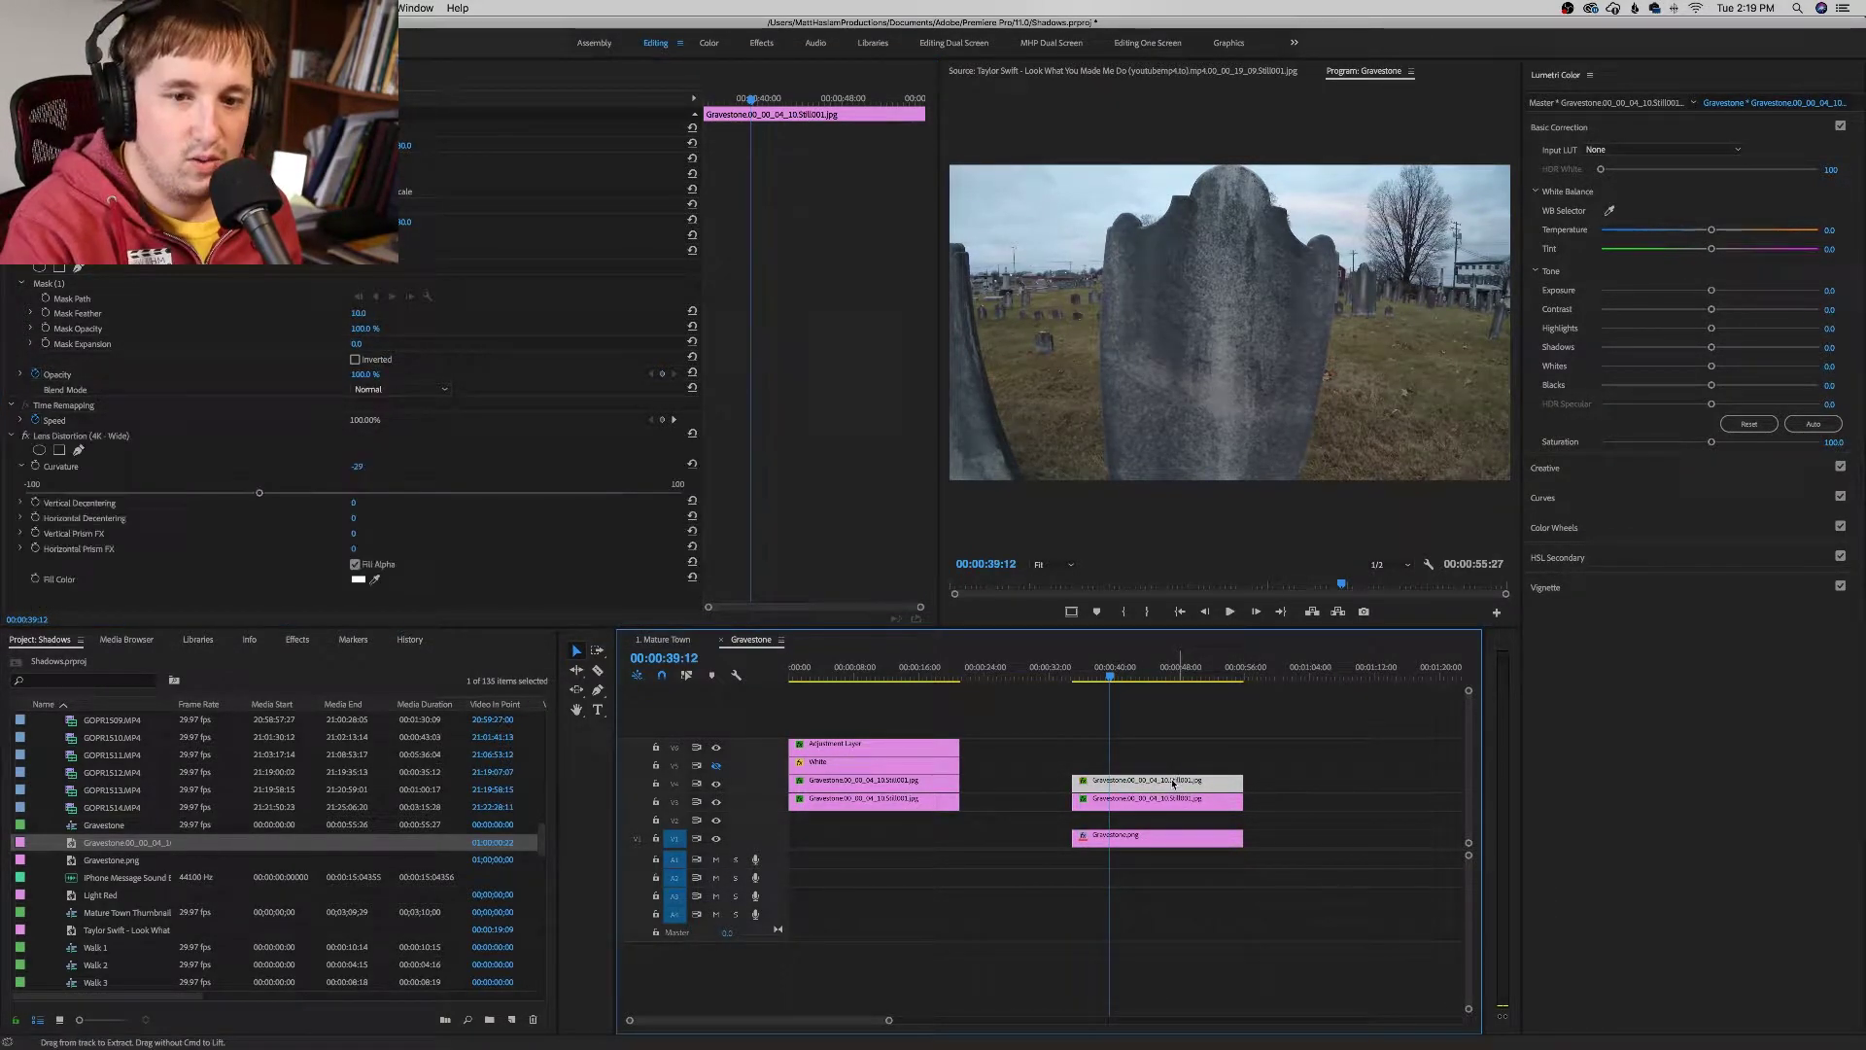
Step: Start a second Bezier mask on the top clip, tracing from the stone's bottom-left up to its top
{"action": "left_click", "coordinate": [79, 269]}
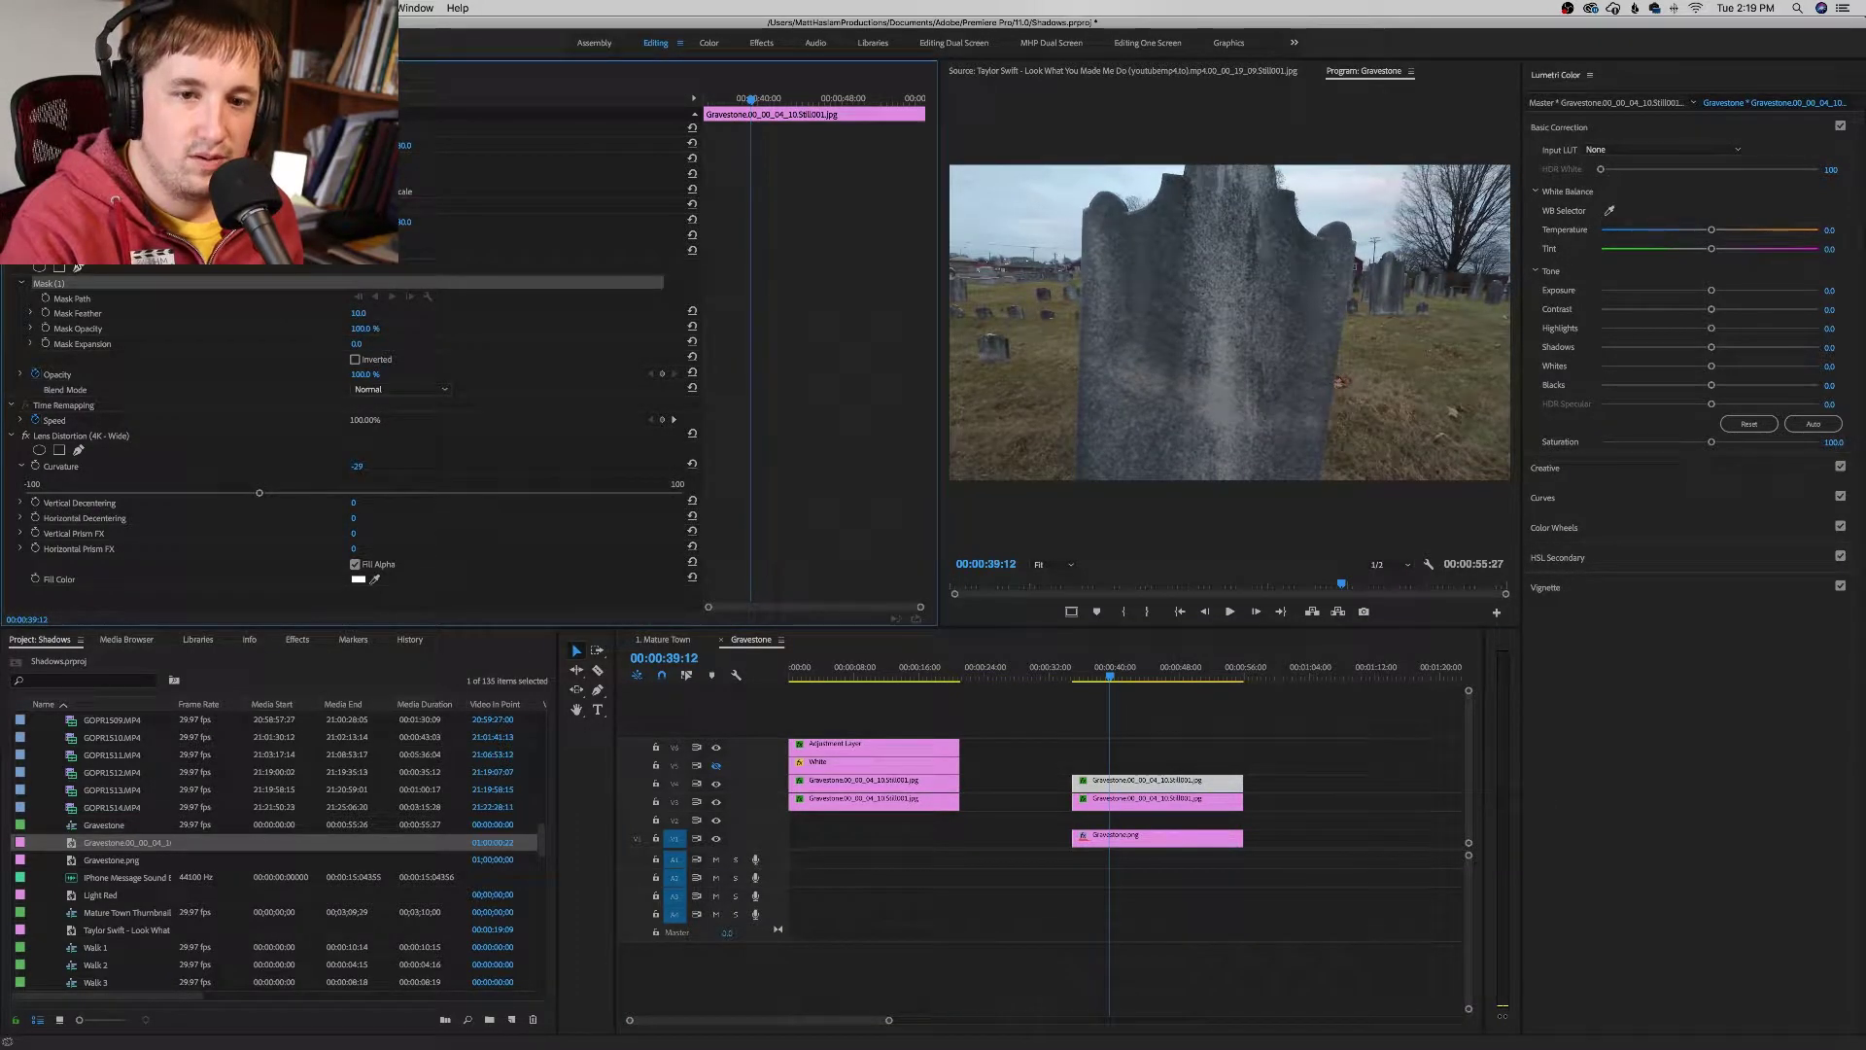
{"action": "left_click", "coordinate": [79, 269]}
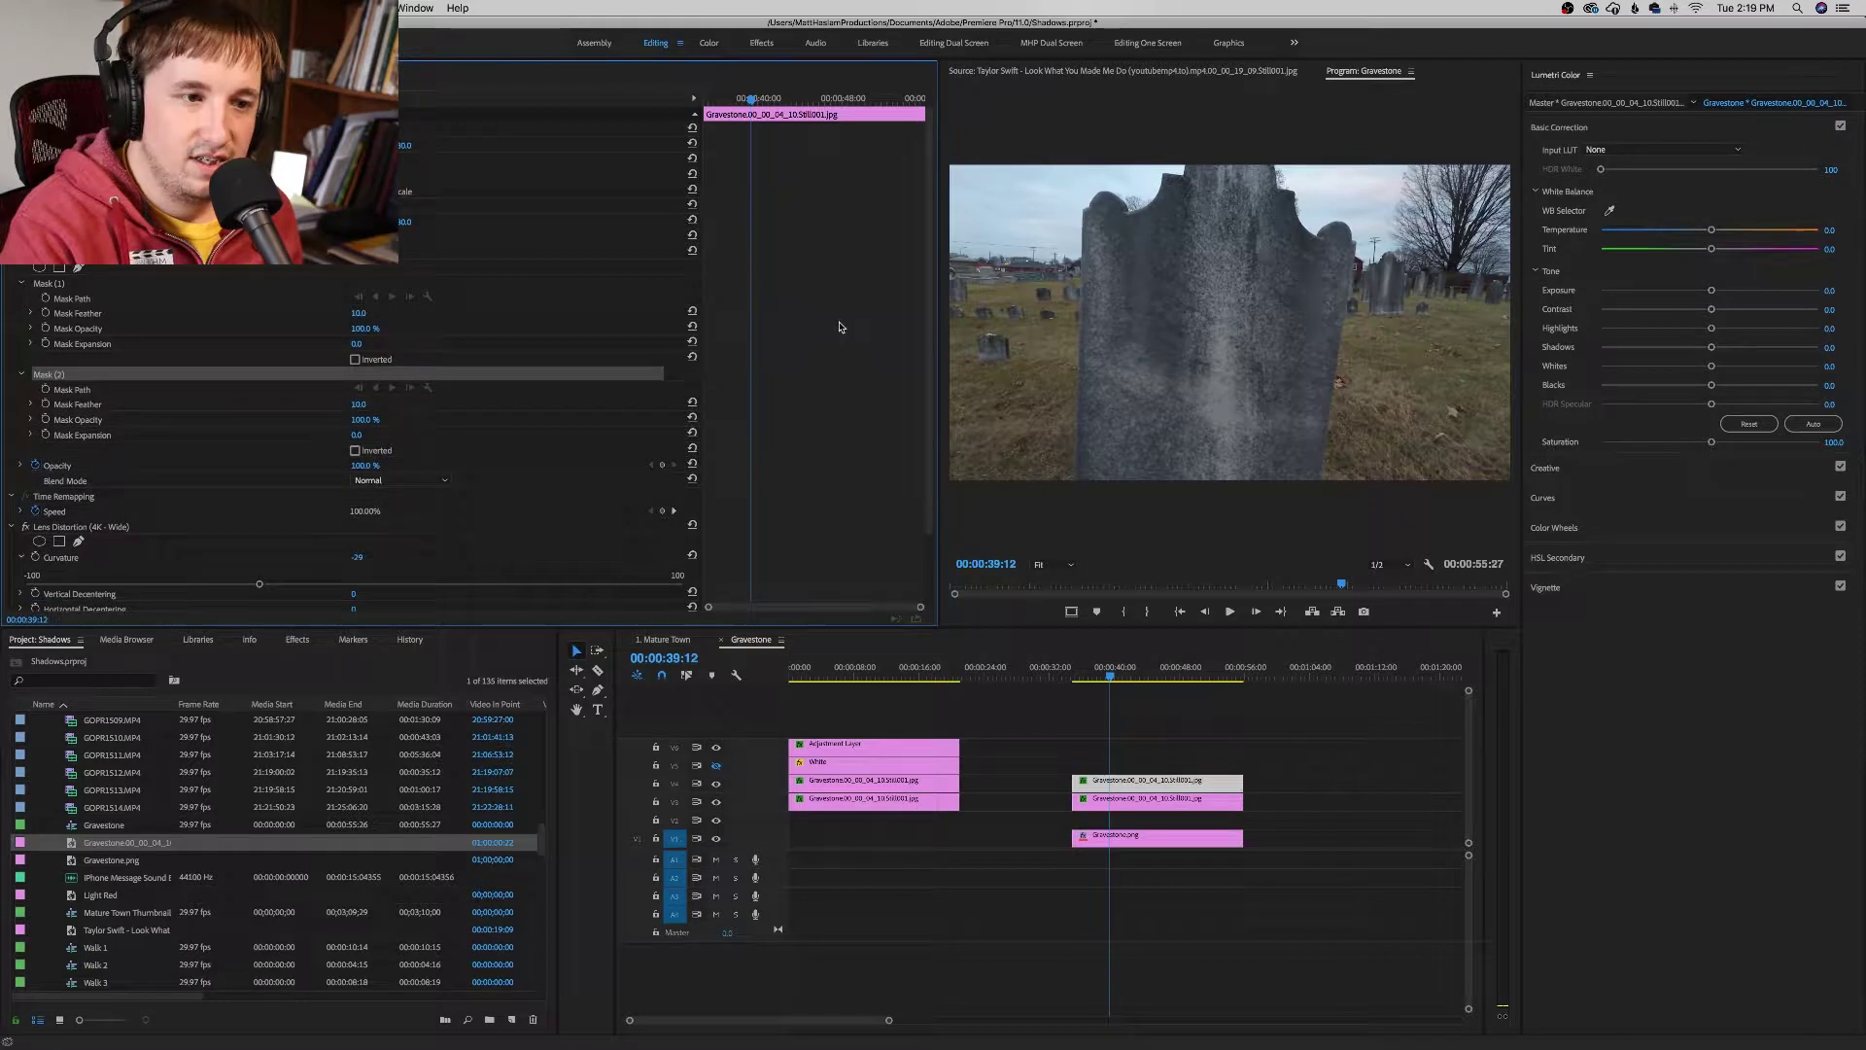
{"action": "left_click", "coordinate": [1072, 478]}
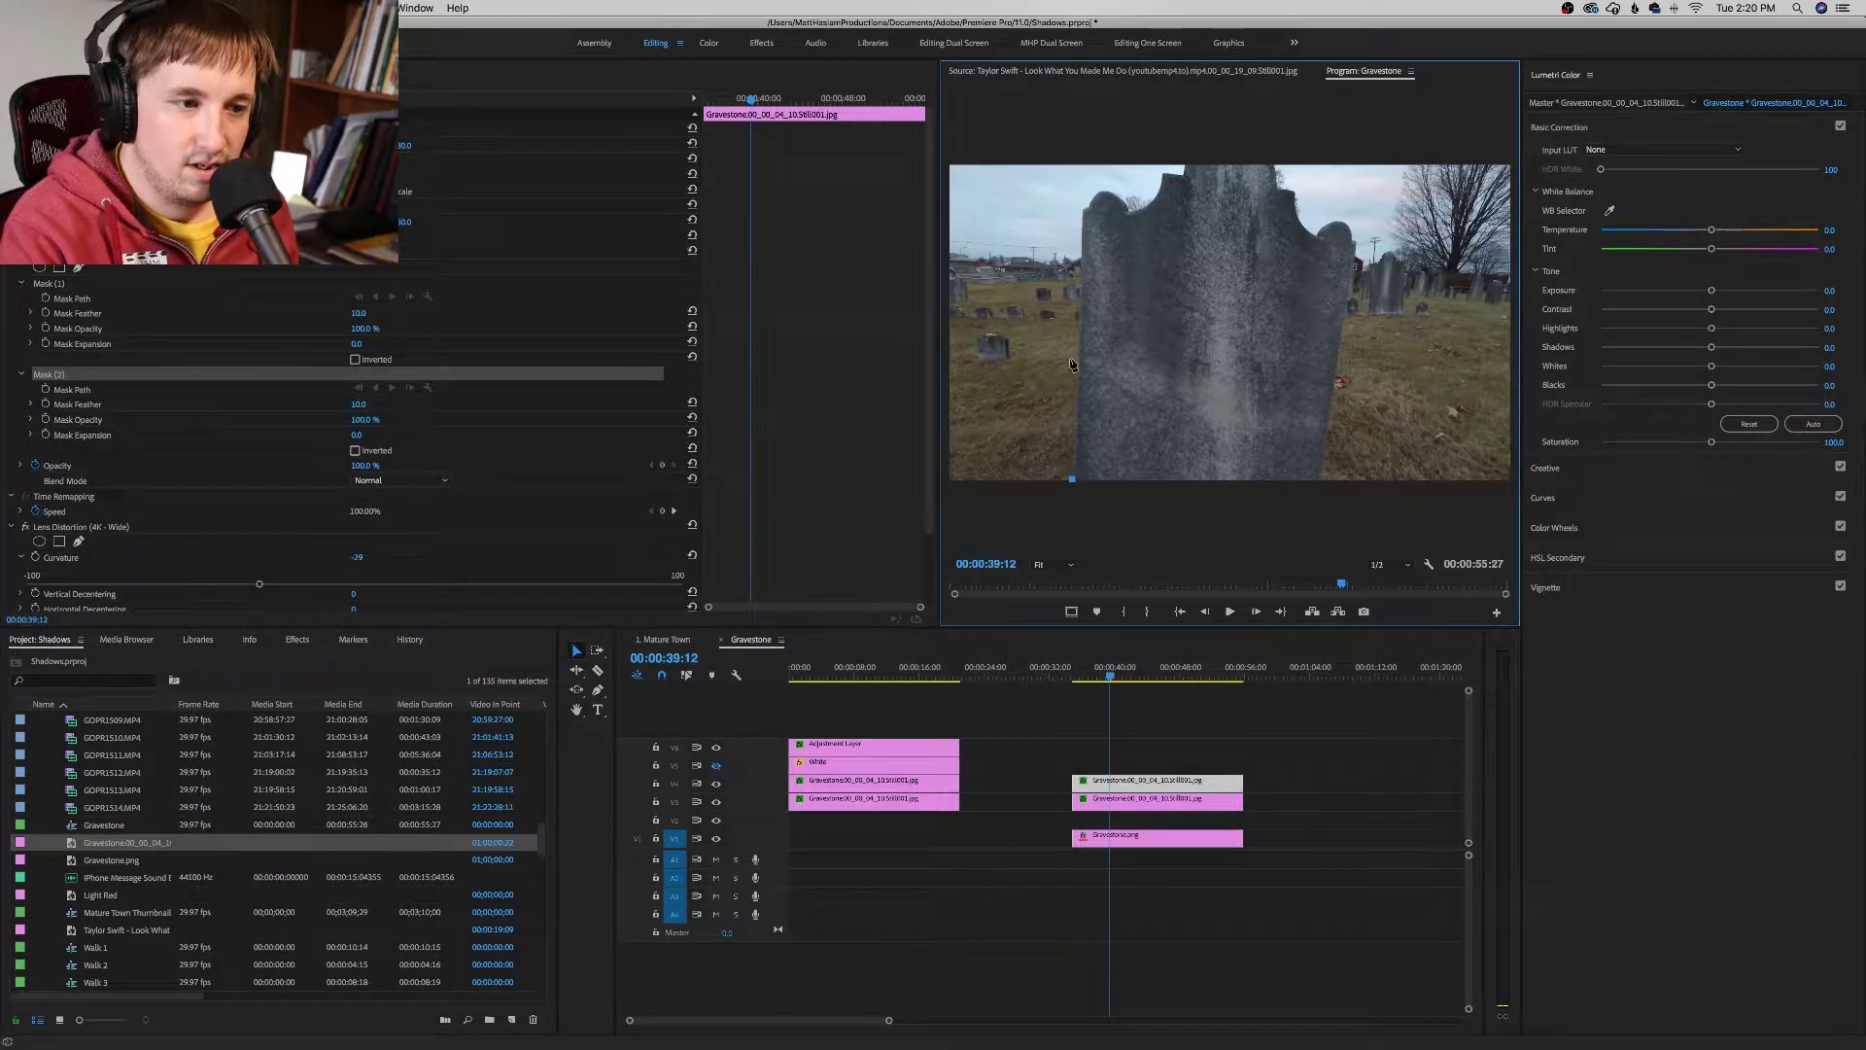
{"action": "left_click", "coordinate": [1082, 207]}
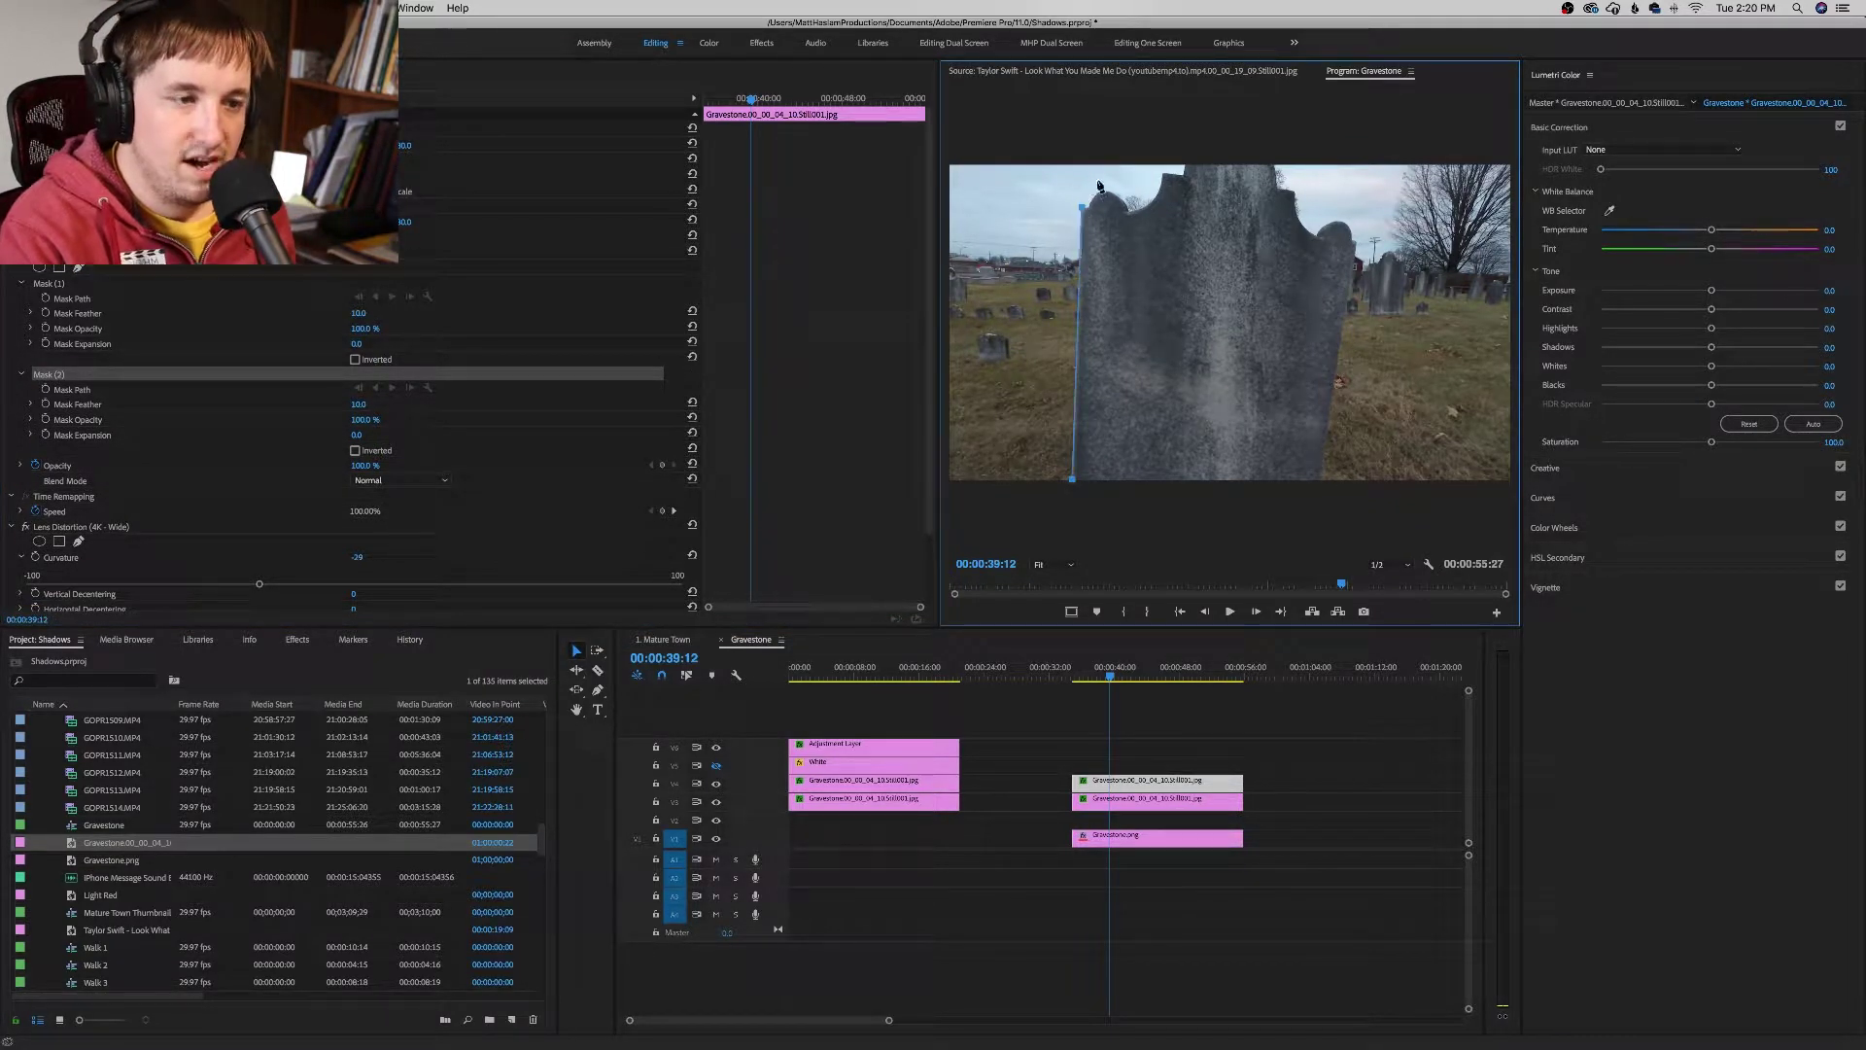
{"action": "left_click", "coordinate": [1101, 185]}
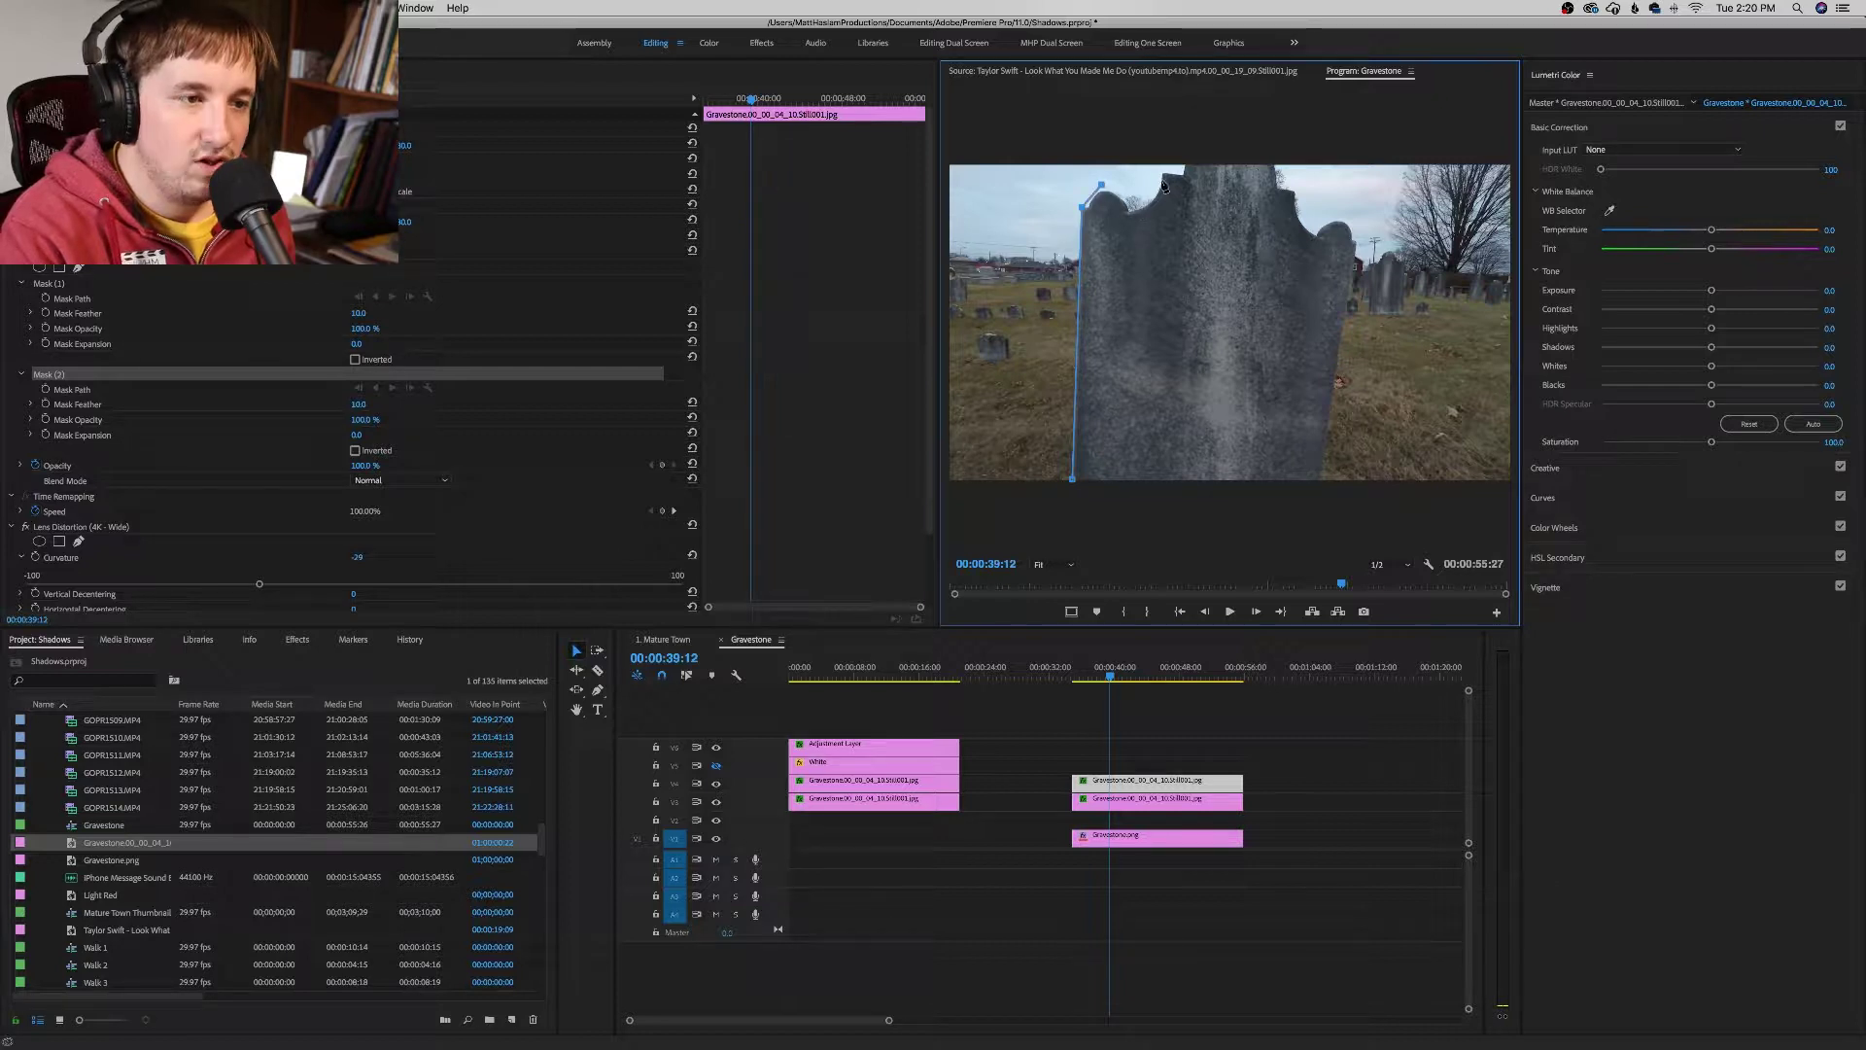
{"action": "left_click", "coordinate": [1135, 207]}
{"action": "left_click", "coordinate": [1164, 160]}
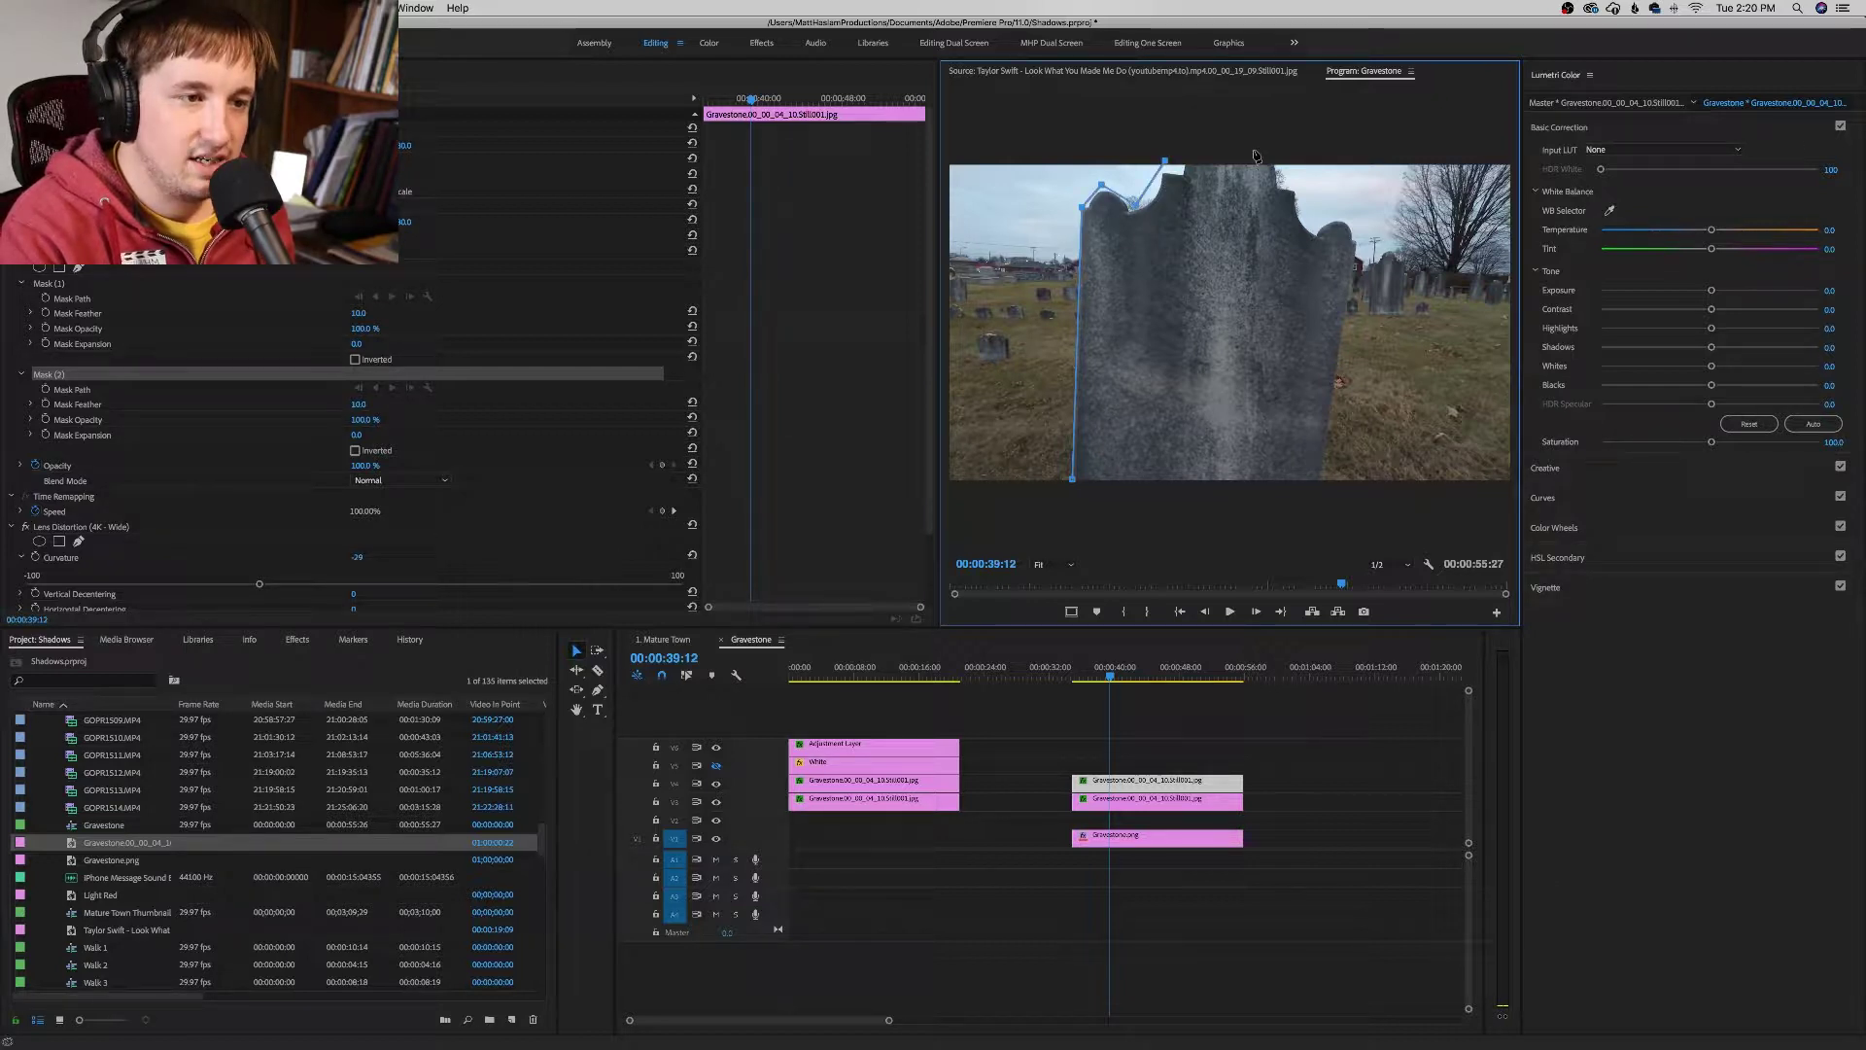
Step: Continue the mask across the stone's top, around the right shoulder, and down to the lower left
{"action": "left_click", "coordinate": [1284, 155]}
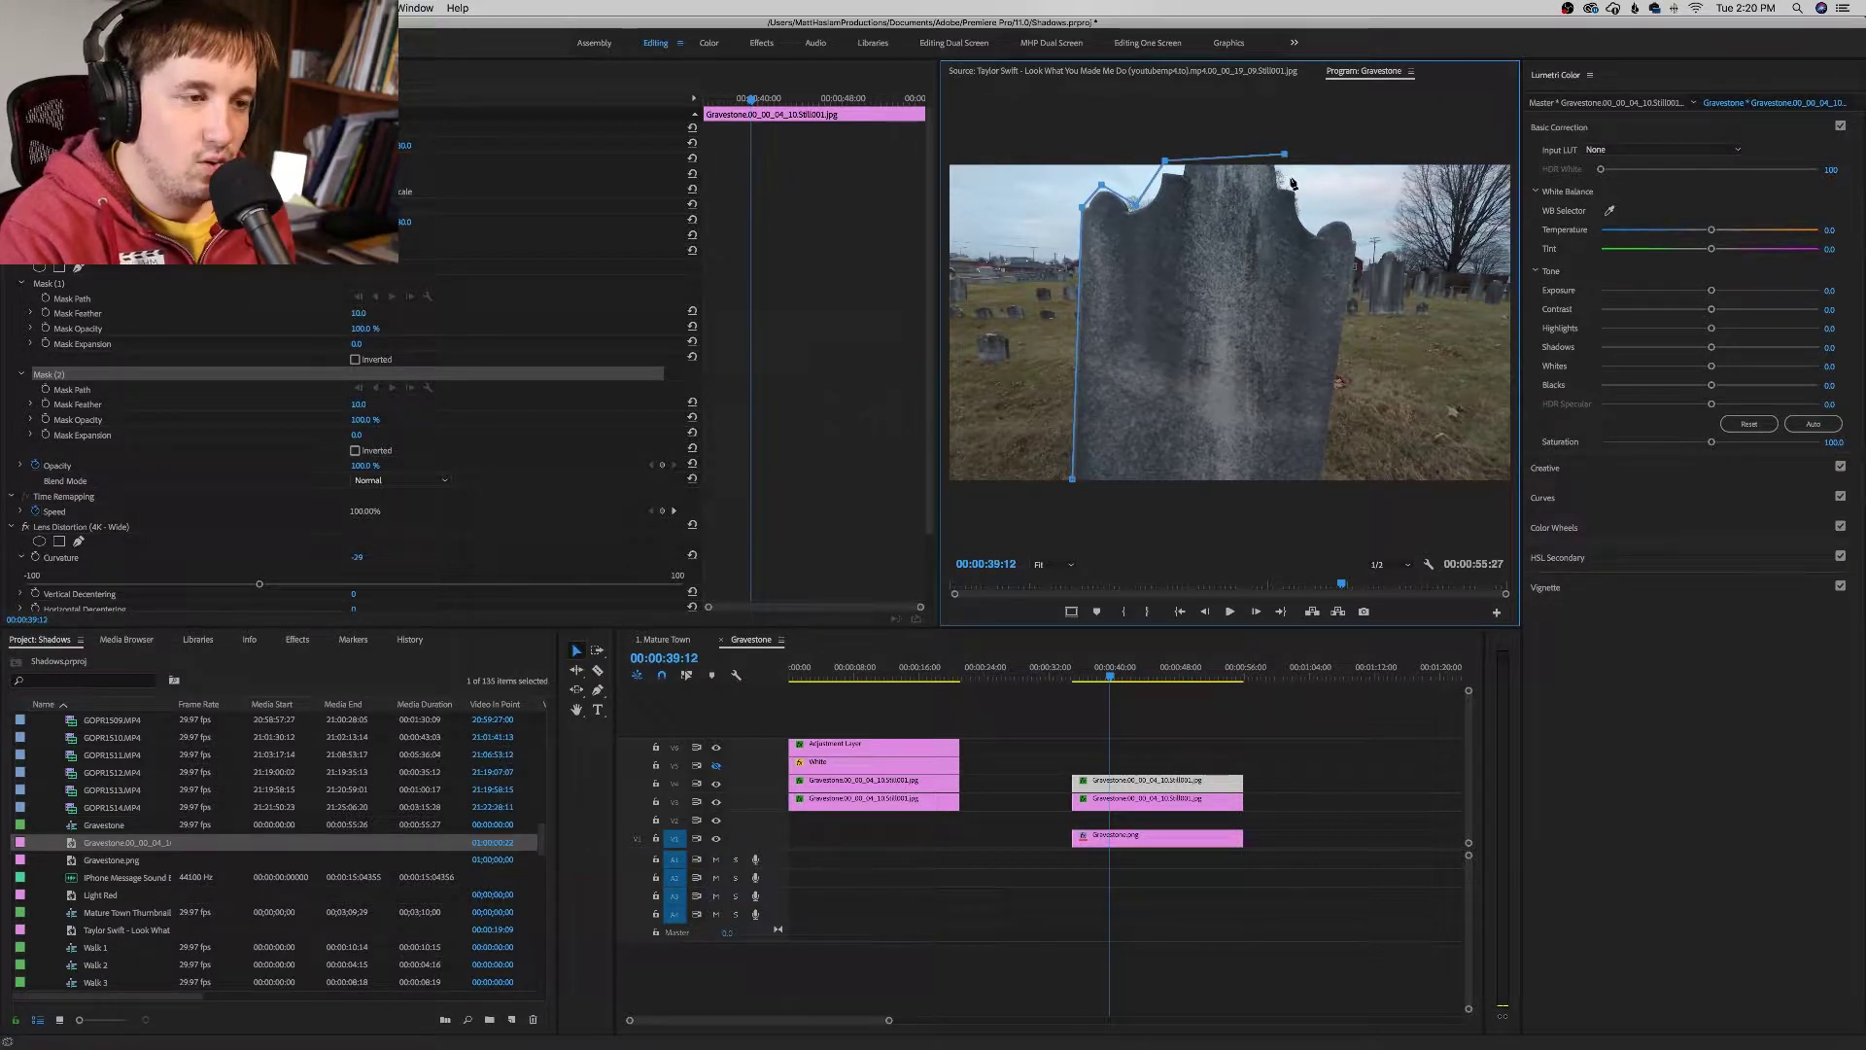
{"action": "left_click", "coordinate": [1315, 230]}
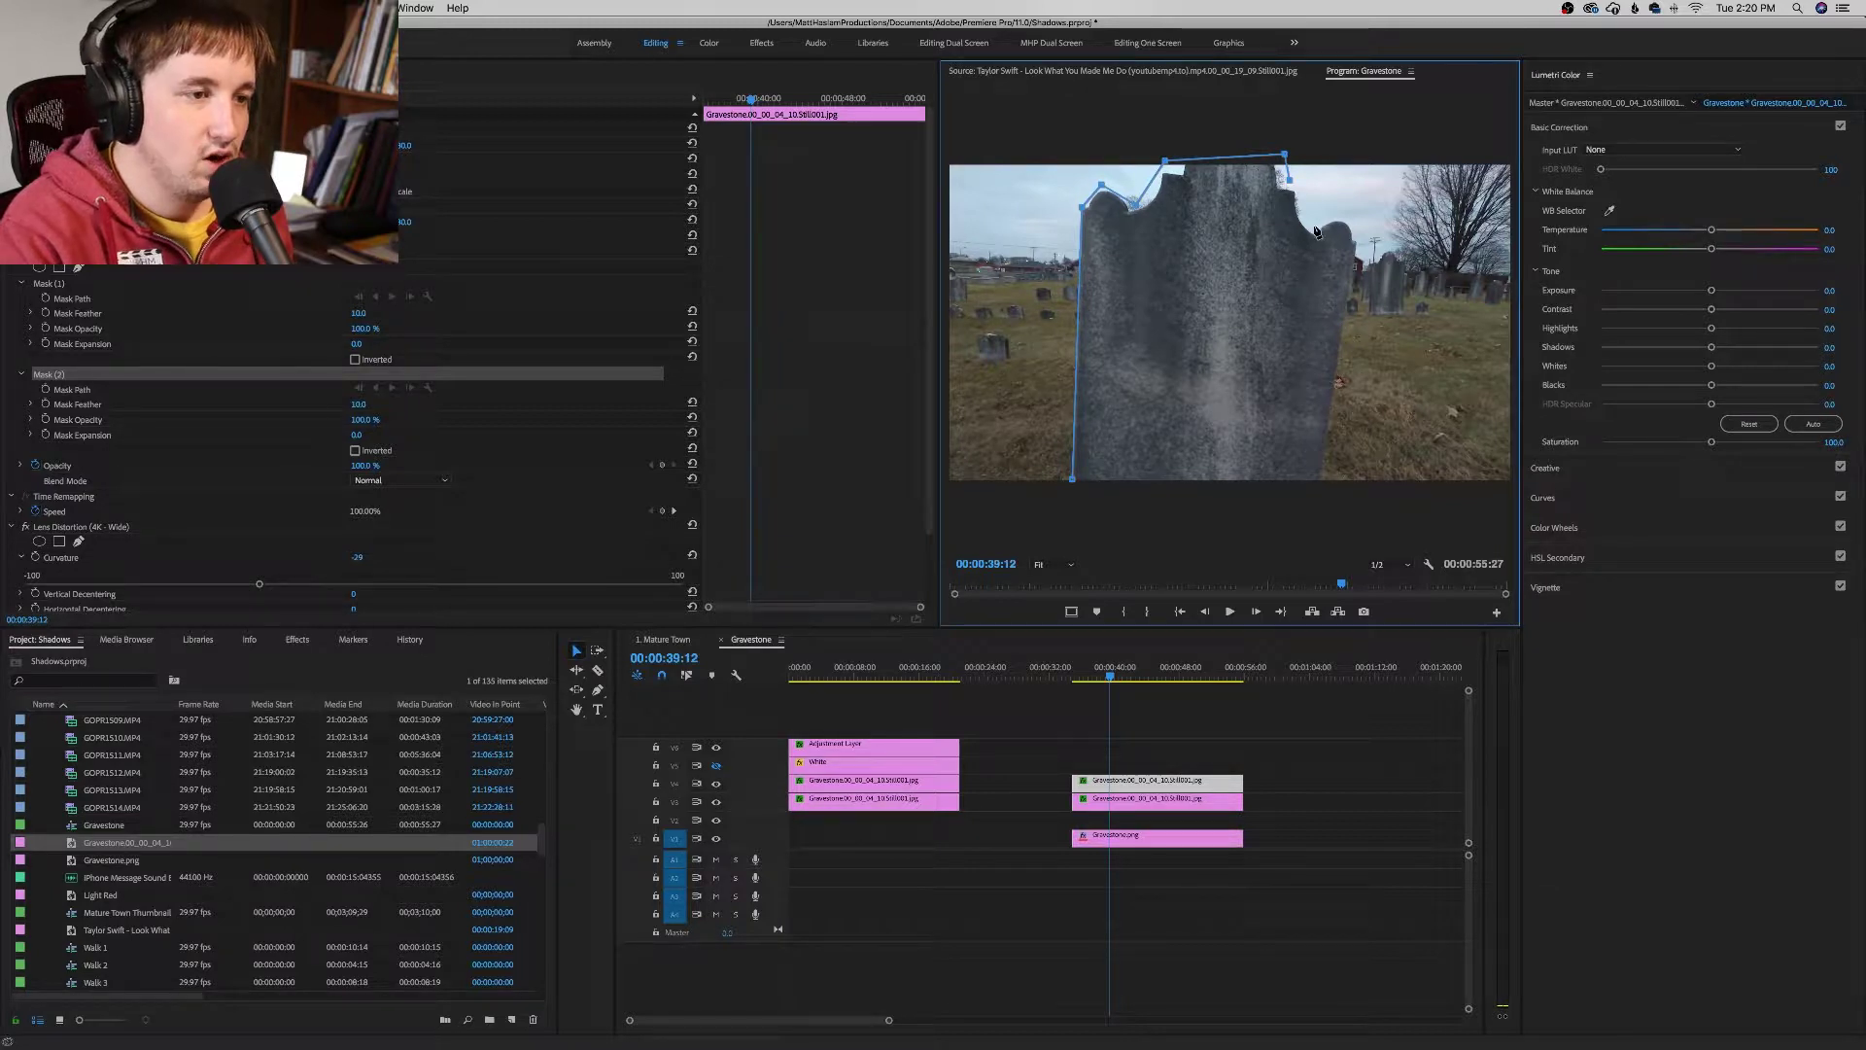
{"action": "left_click", "coordinate": [1316, 229]}
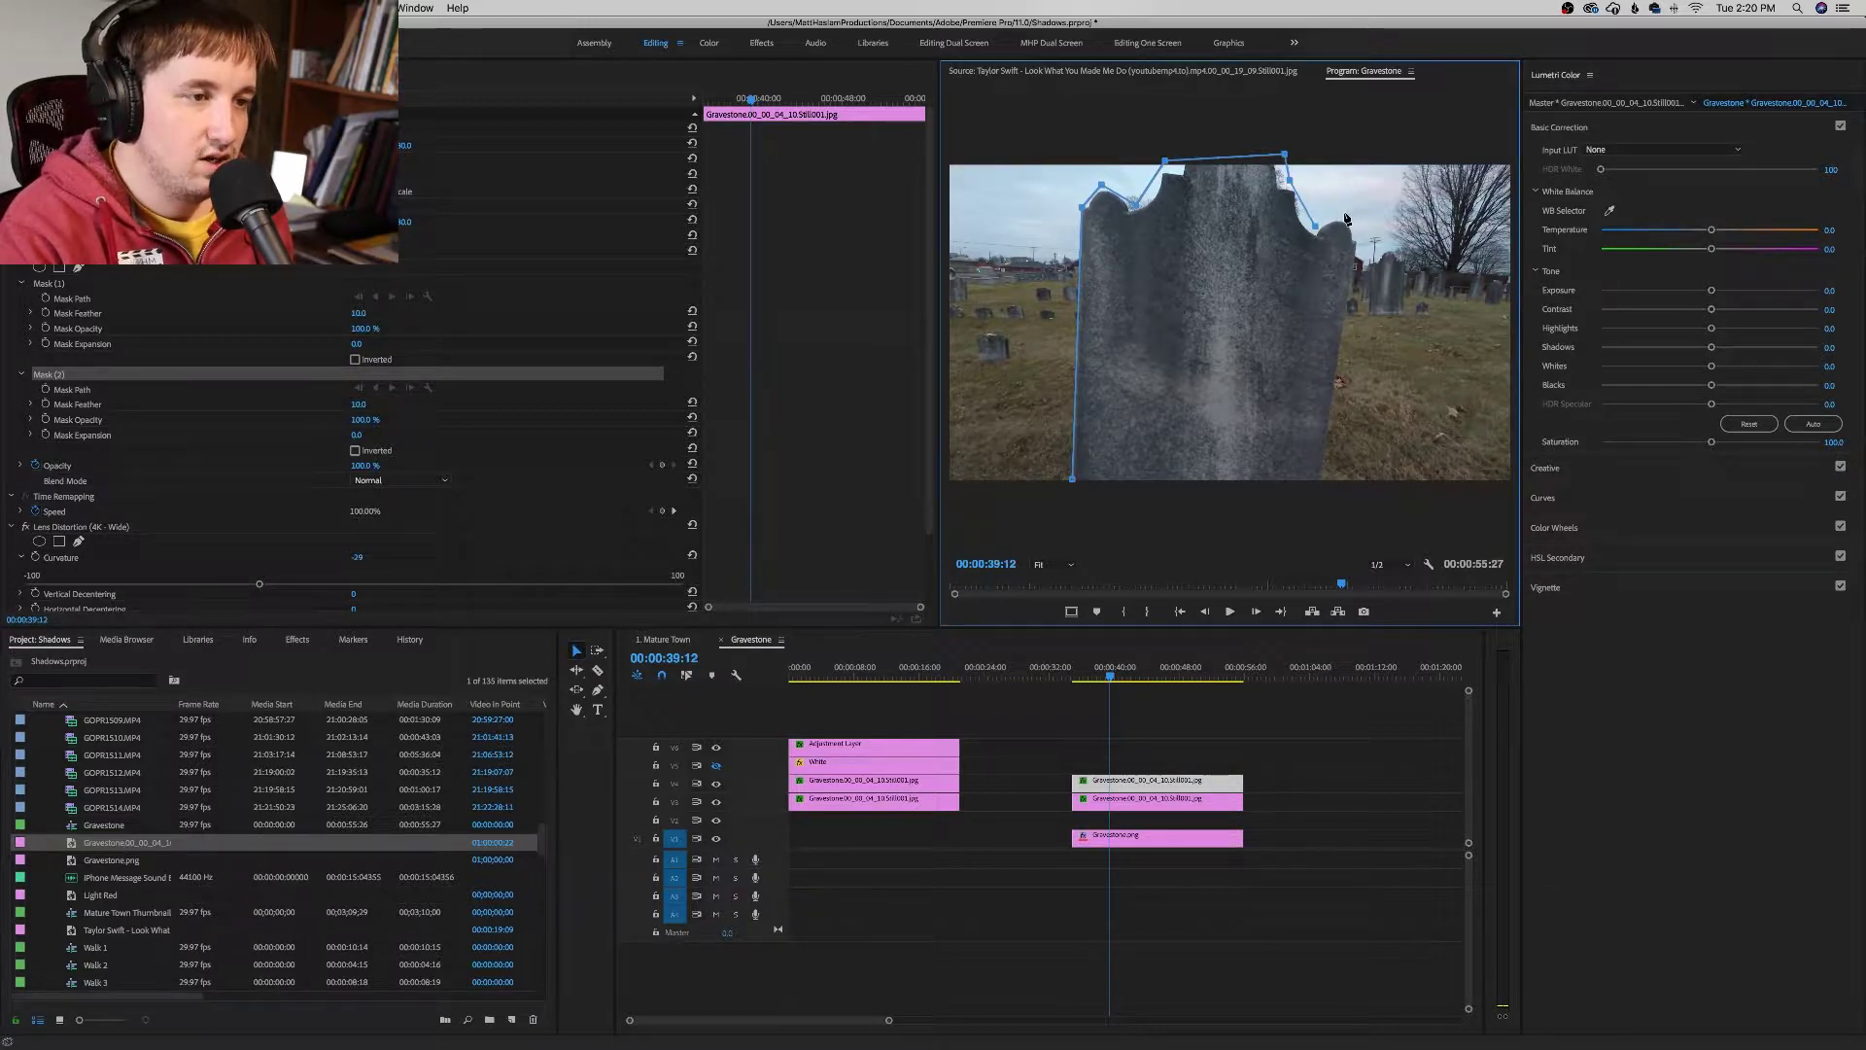
{"action": "left_click", "coordinate": [1345, 214]}
{"action": "left_click", "coordinate": [1370, 243]}
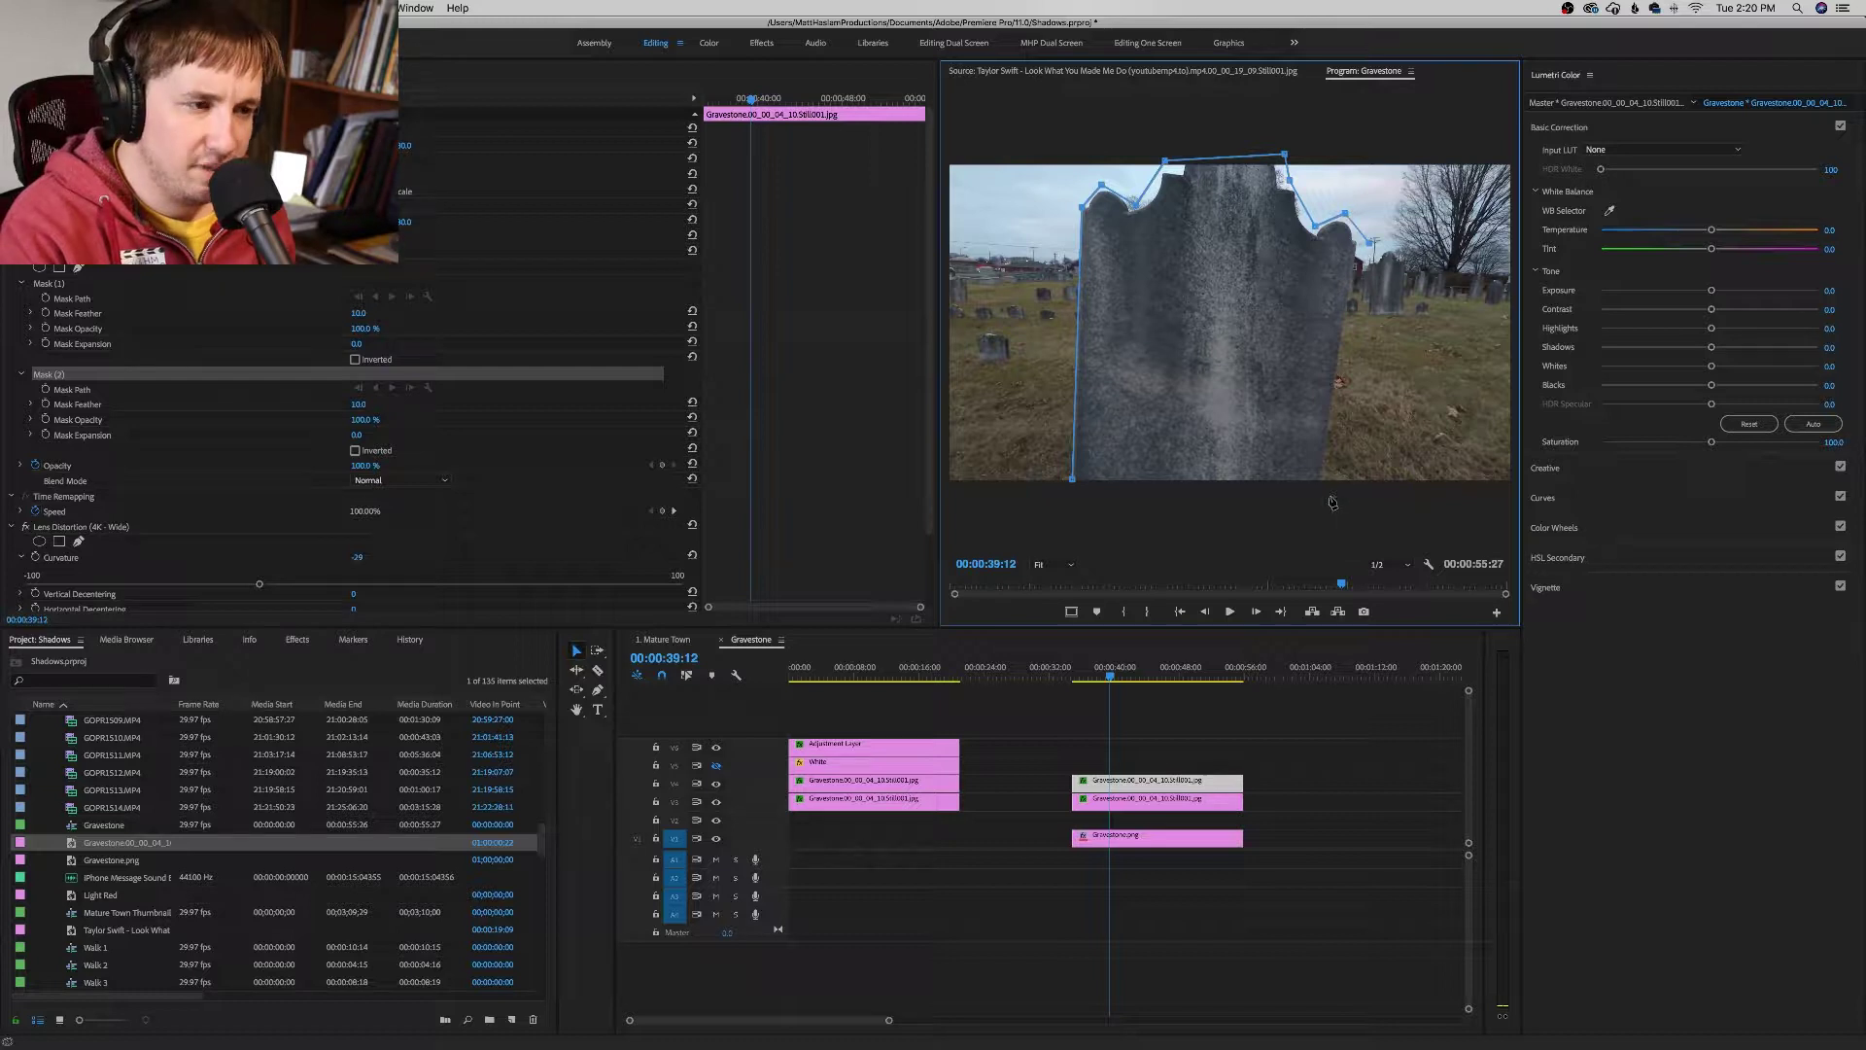
{"action": "left_click", "coordinate": [1325, 488]}
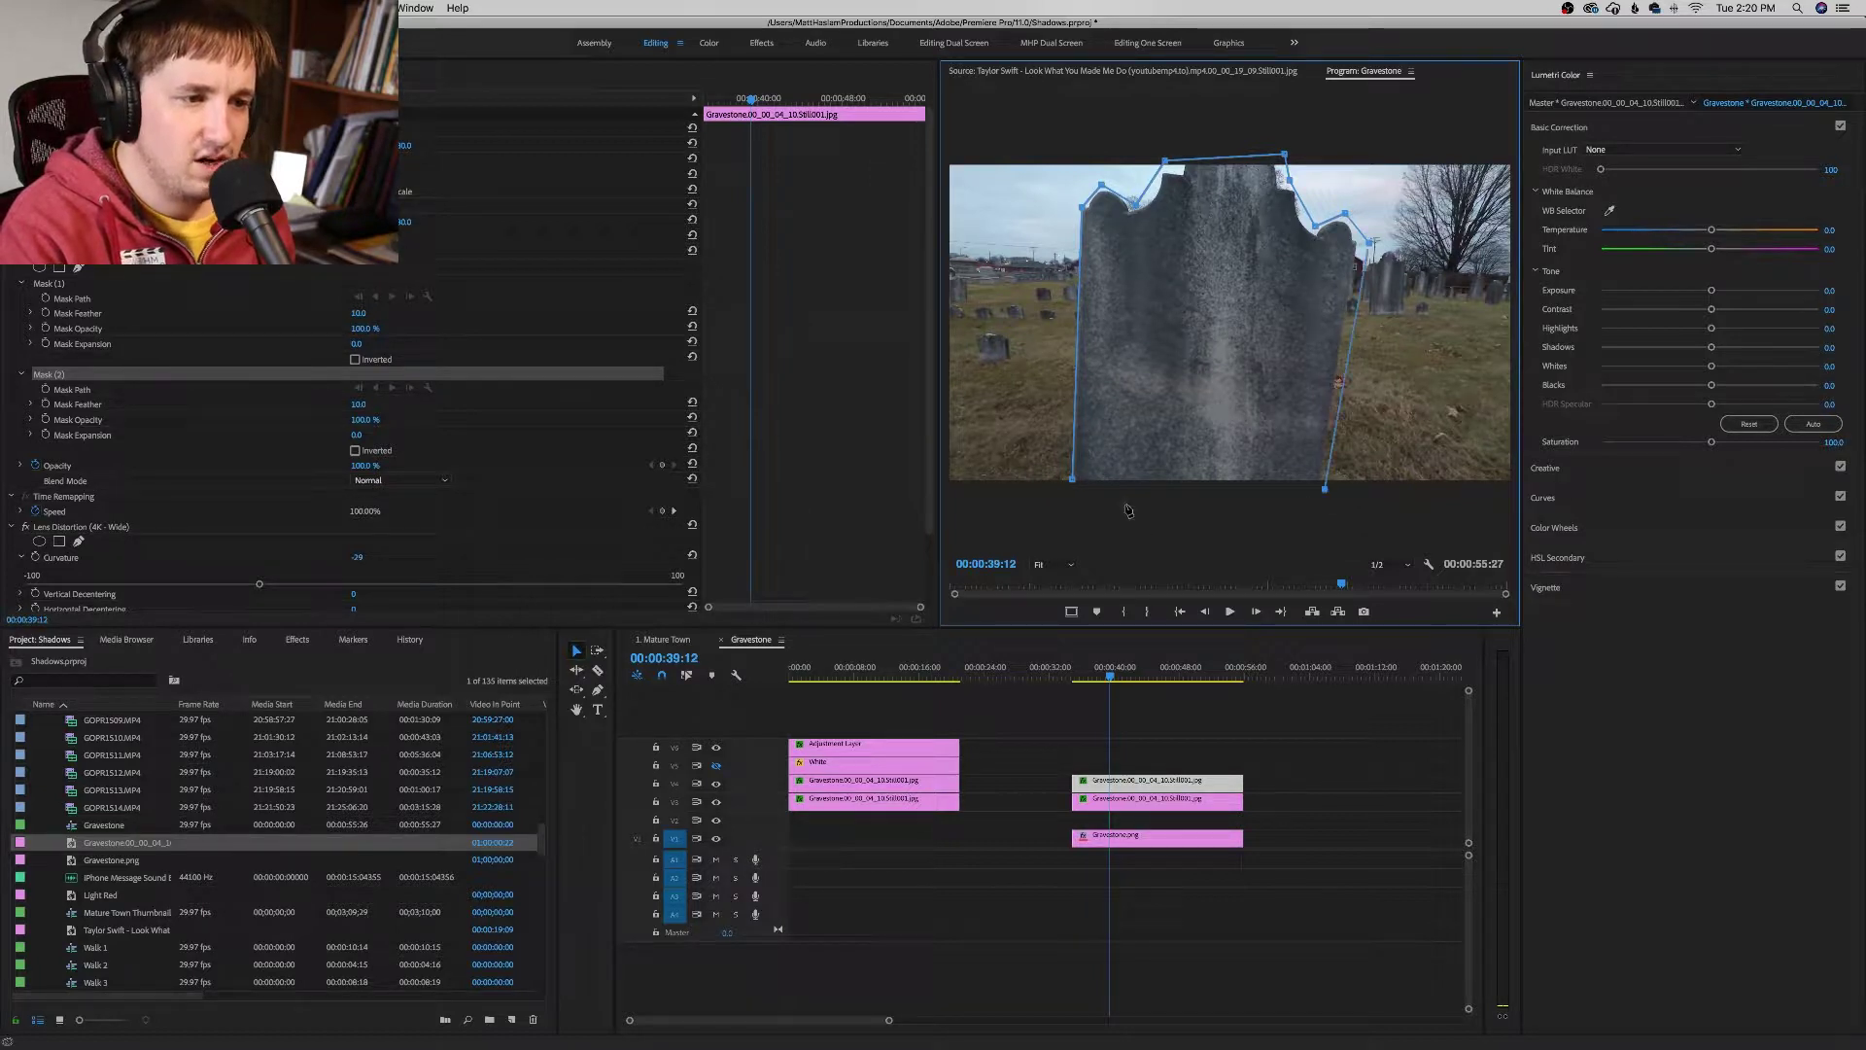
{"action": "left_click", "coordinate": [1072, 502]}
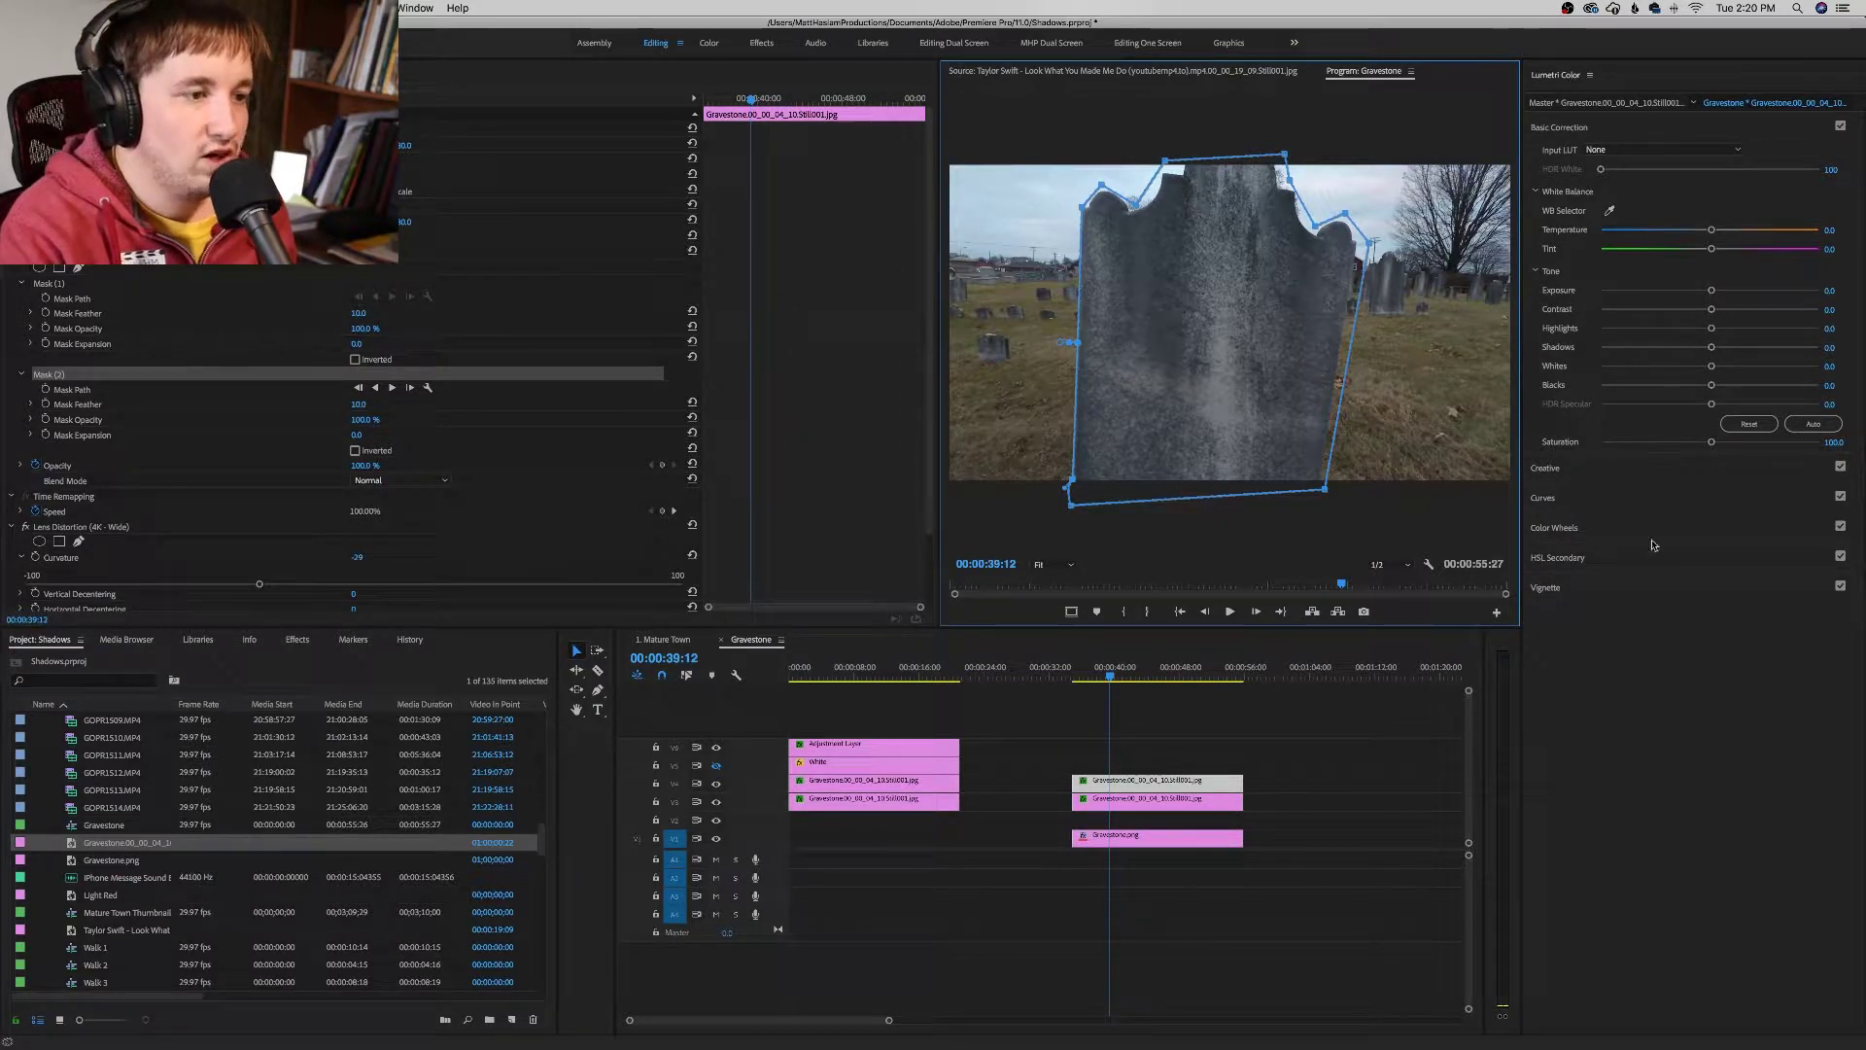
Step: Lower the red-channel curve highlights on the gravestone clip
{"action": "left_click", "coordinate": [1638, 499]}
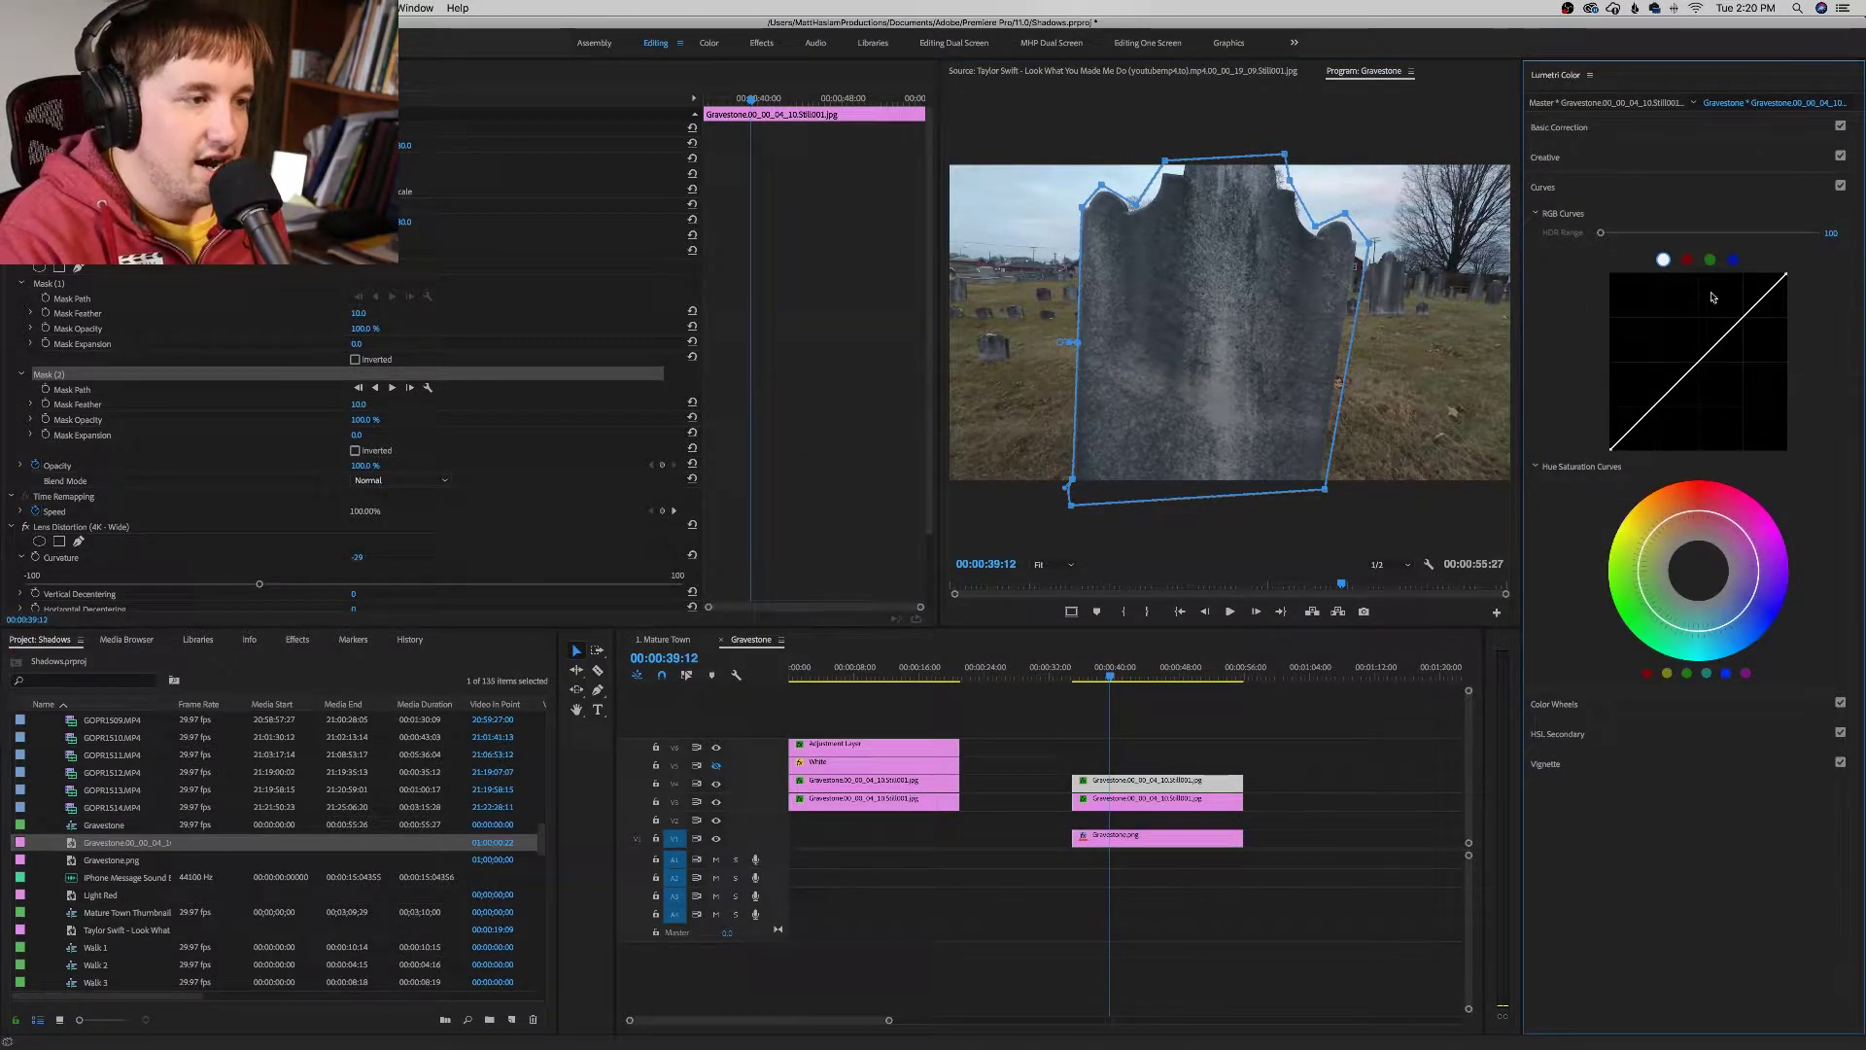
{"action": "left_click", "coordinate": [1711, 261]}
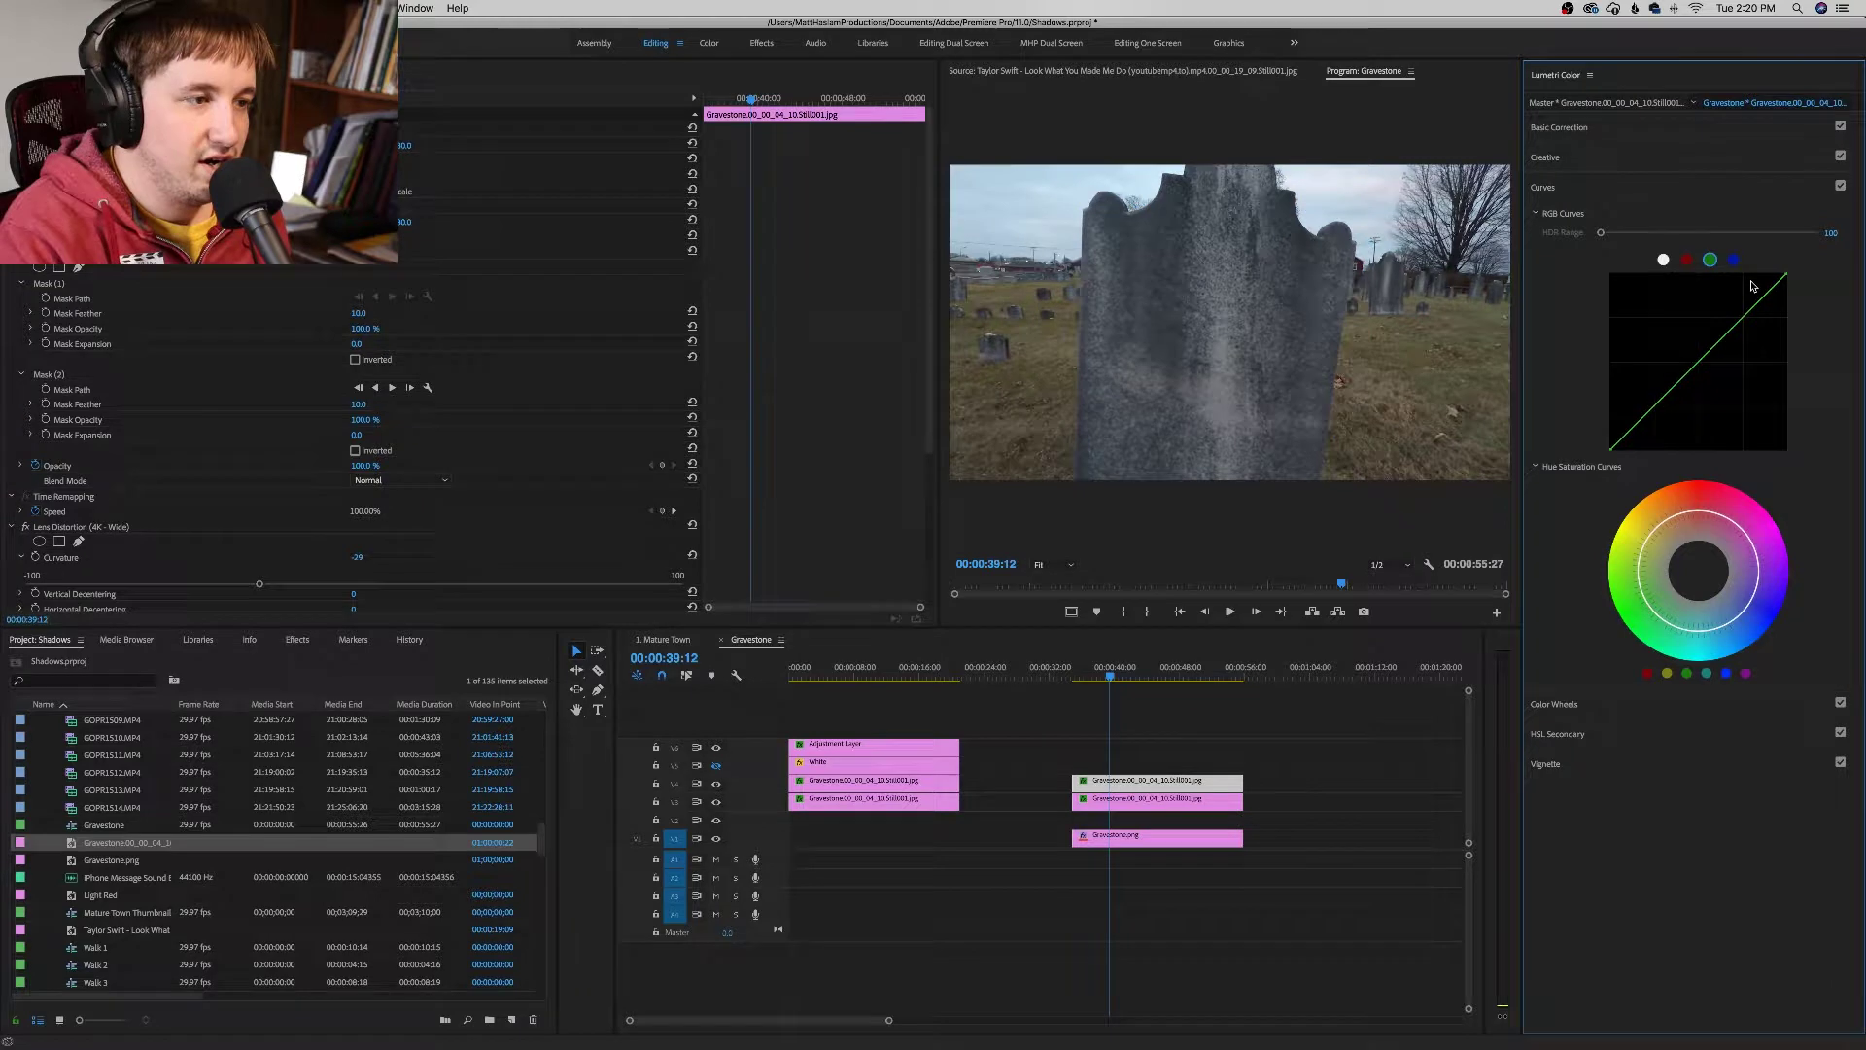
{"action": "left_click", "coordinate": [1687, 260]}
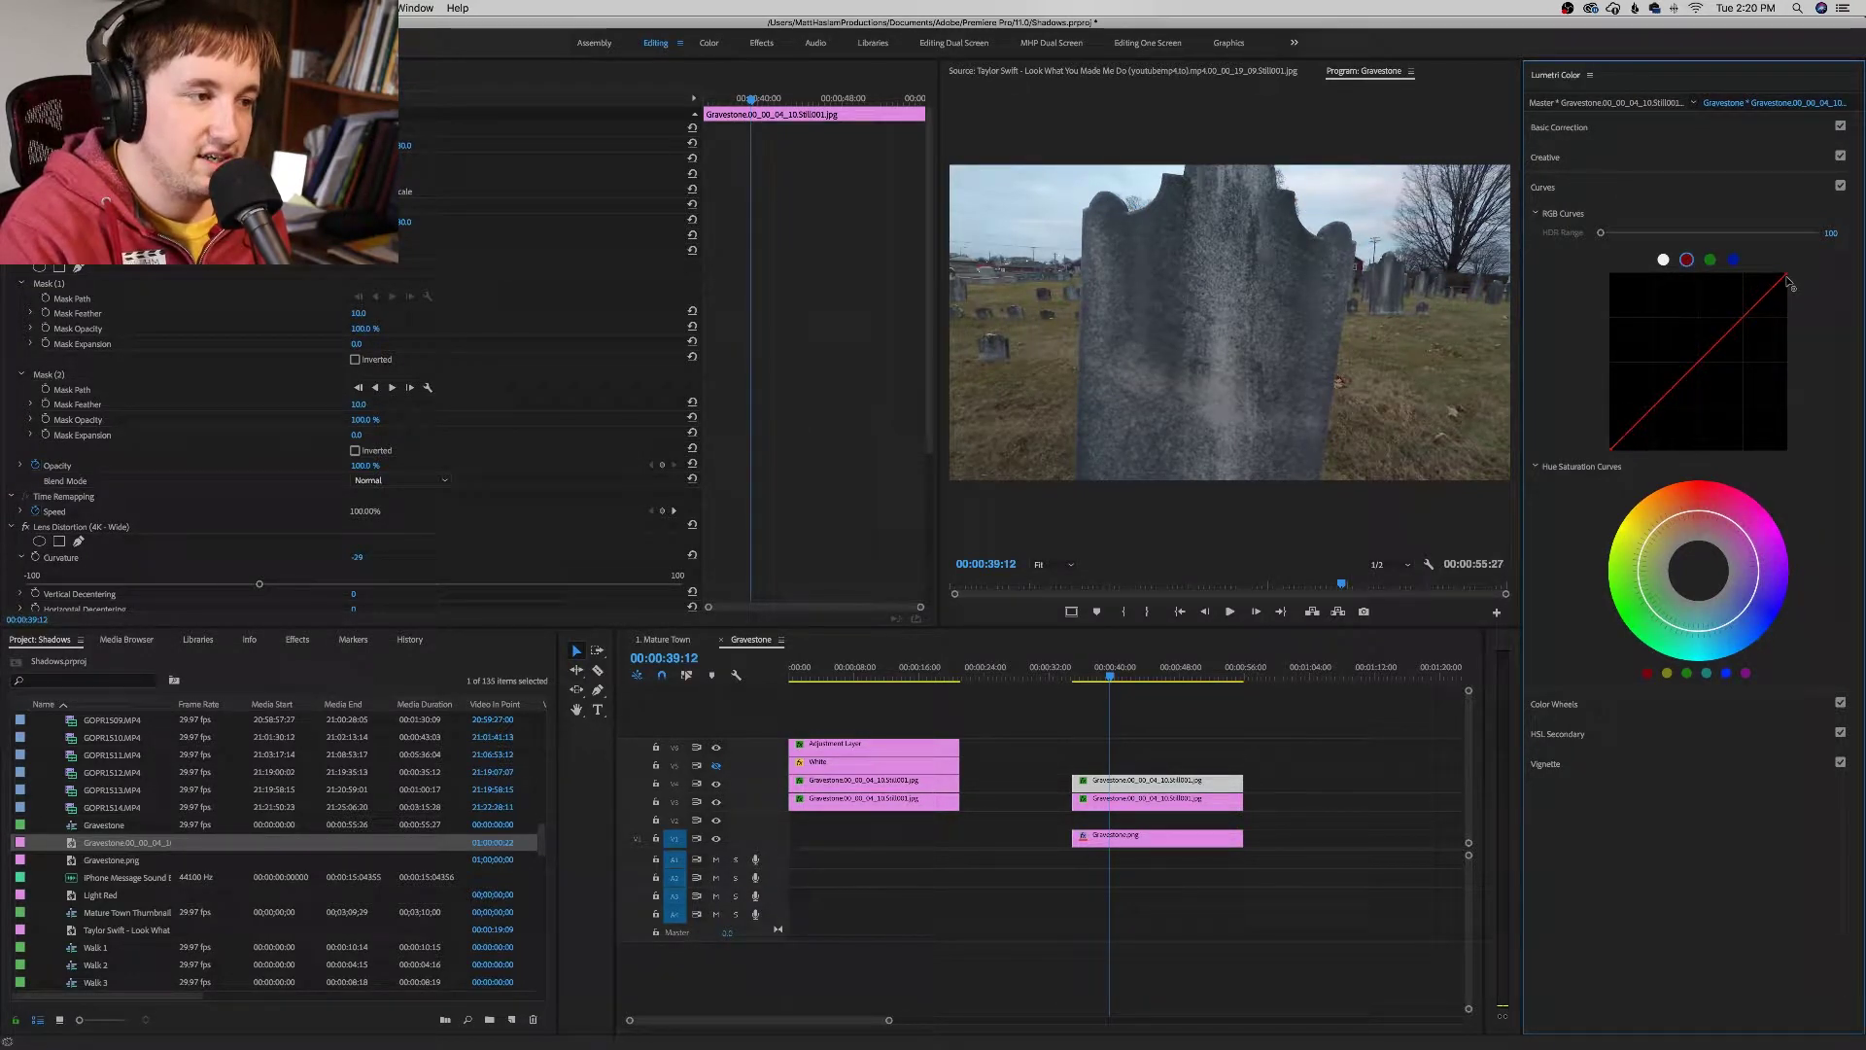
{"action": "left_click_drag", "start_coordinate": [1787, 280], "coordinate": [1789, 307]}
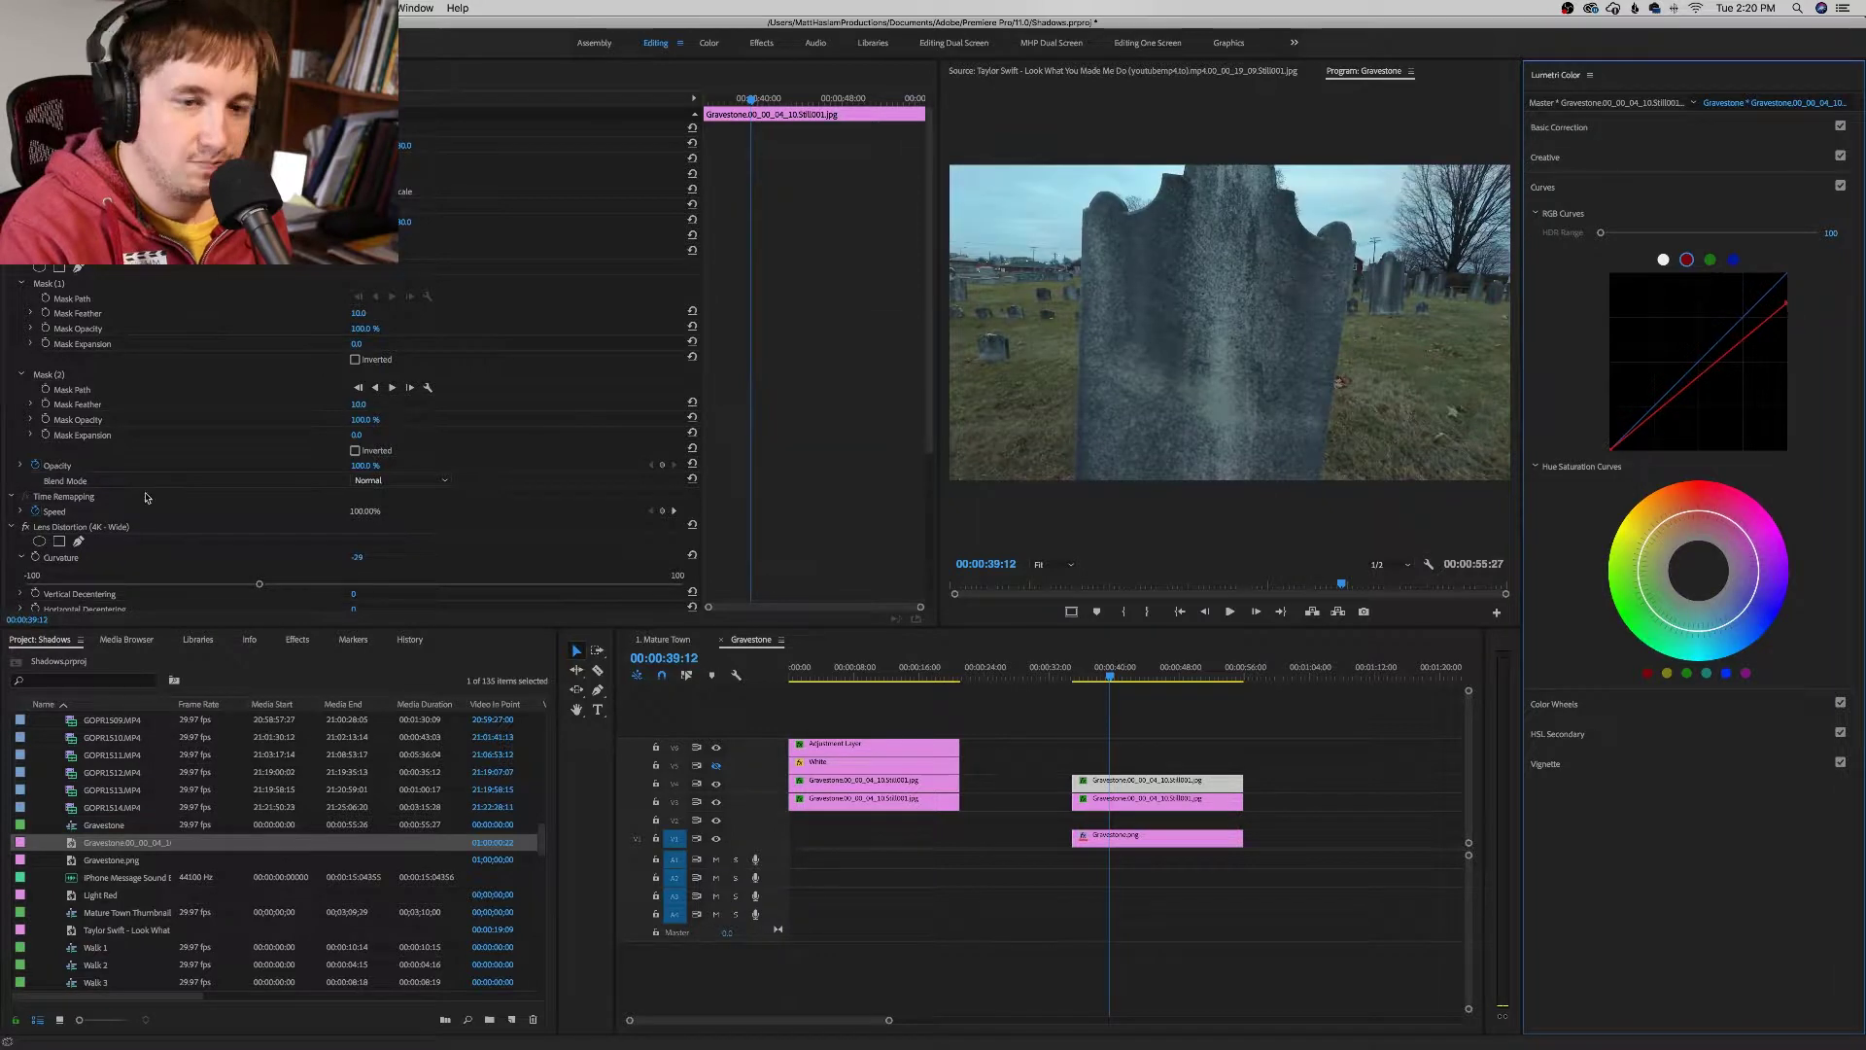
Step: Delete Mask (1) and invert the remaining mask to reveal the engraving
{"action": "left_click", "coordinate": [156, 285]}
{"action": "key", "text": "Delete"}
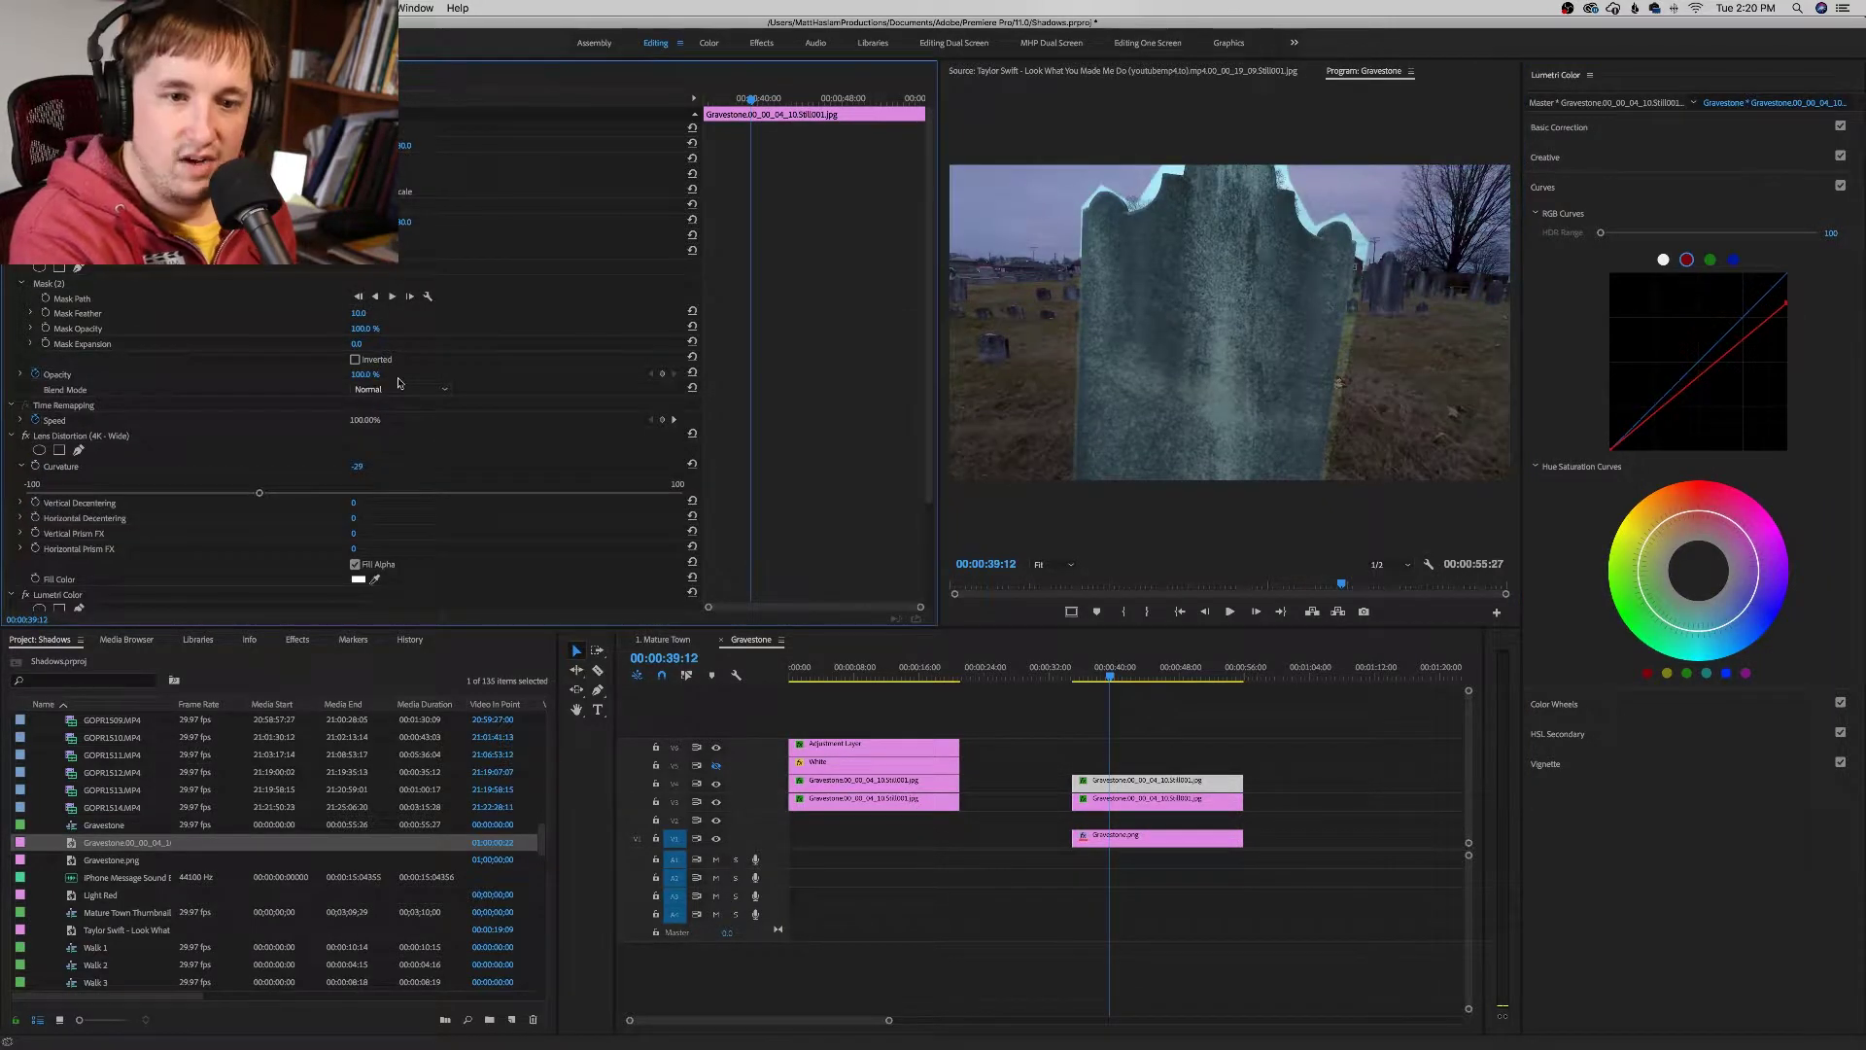
{"action": "left_click", "coordinate": [356, 360]}
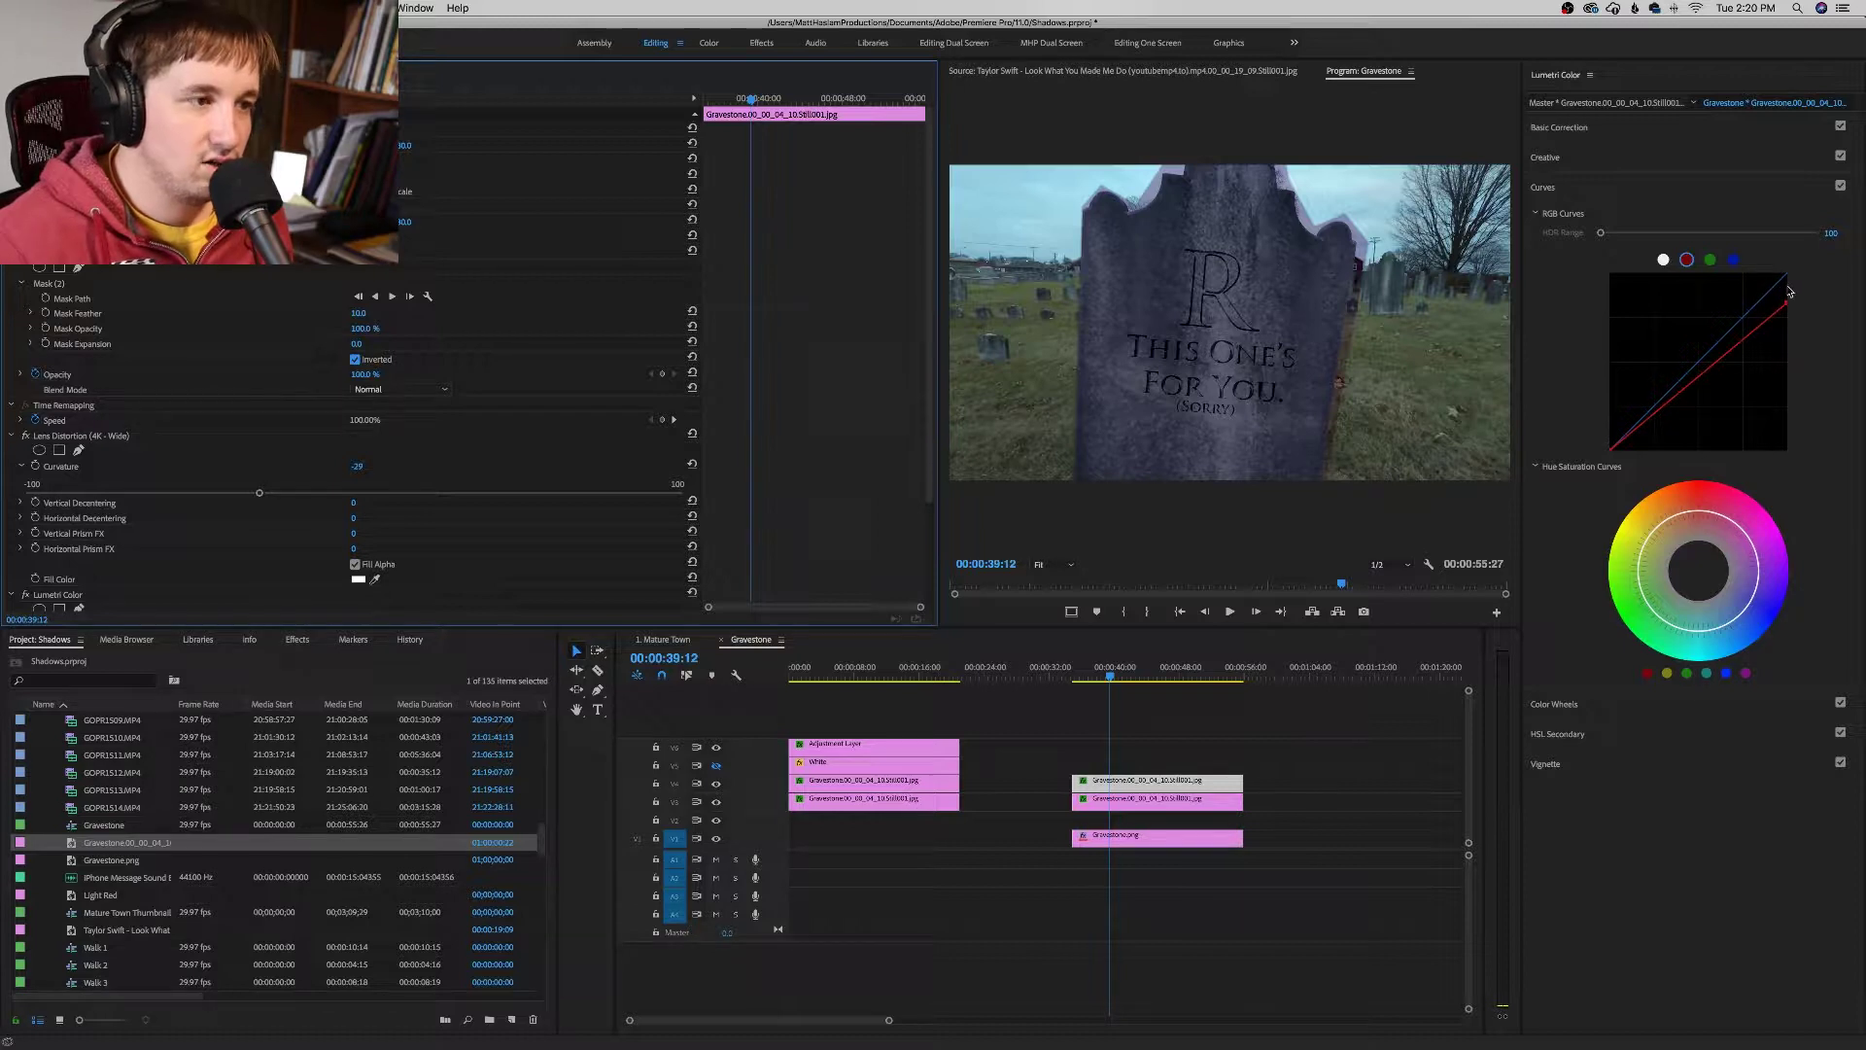
Step: Pull the blue-channel curve highlights down slightly and deselect to judge the look
{"action": "left_click", "coordinate": [1733, 259]}
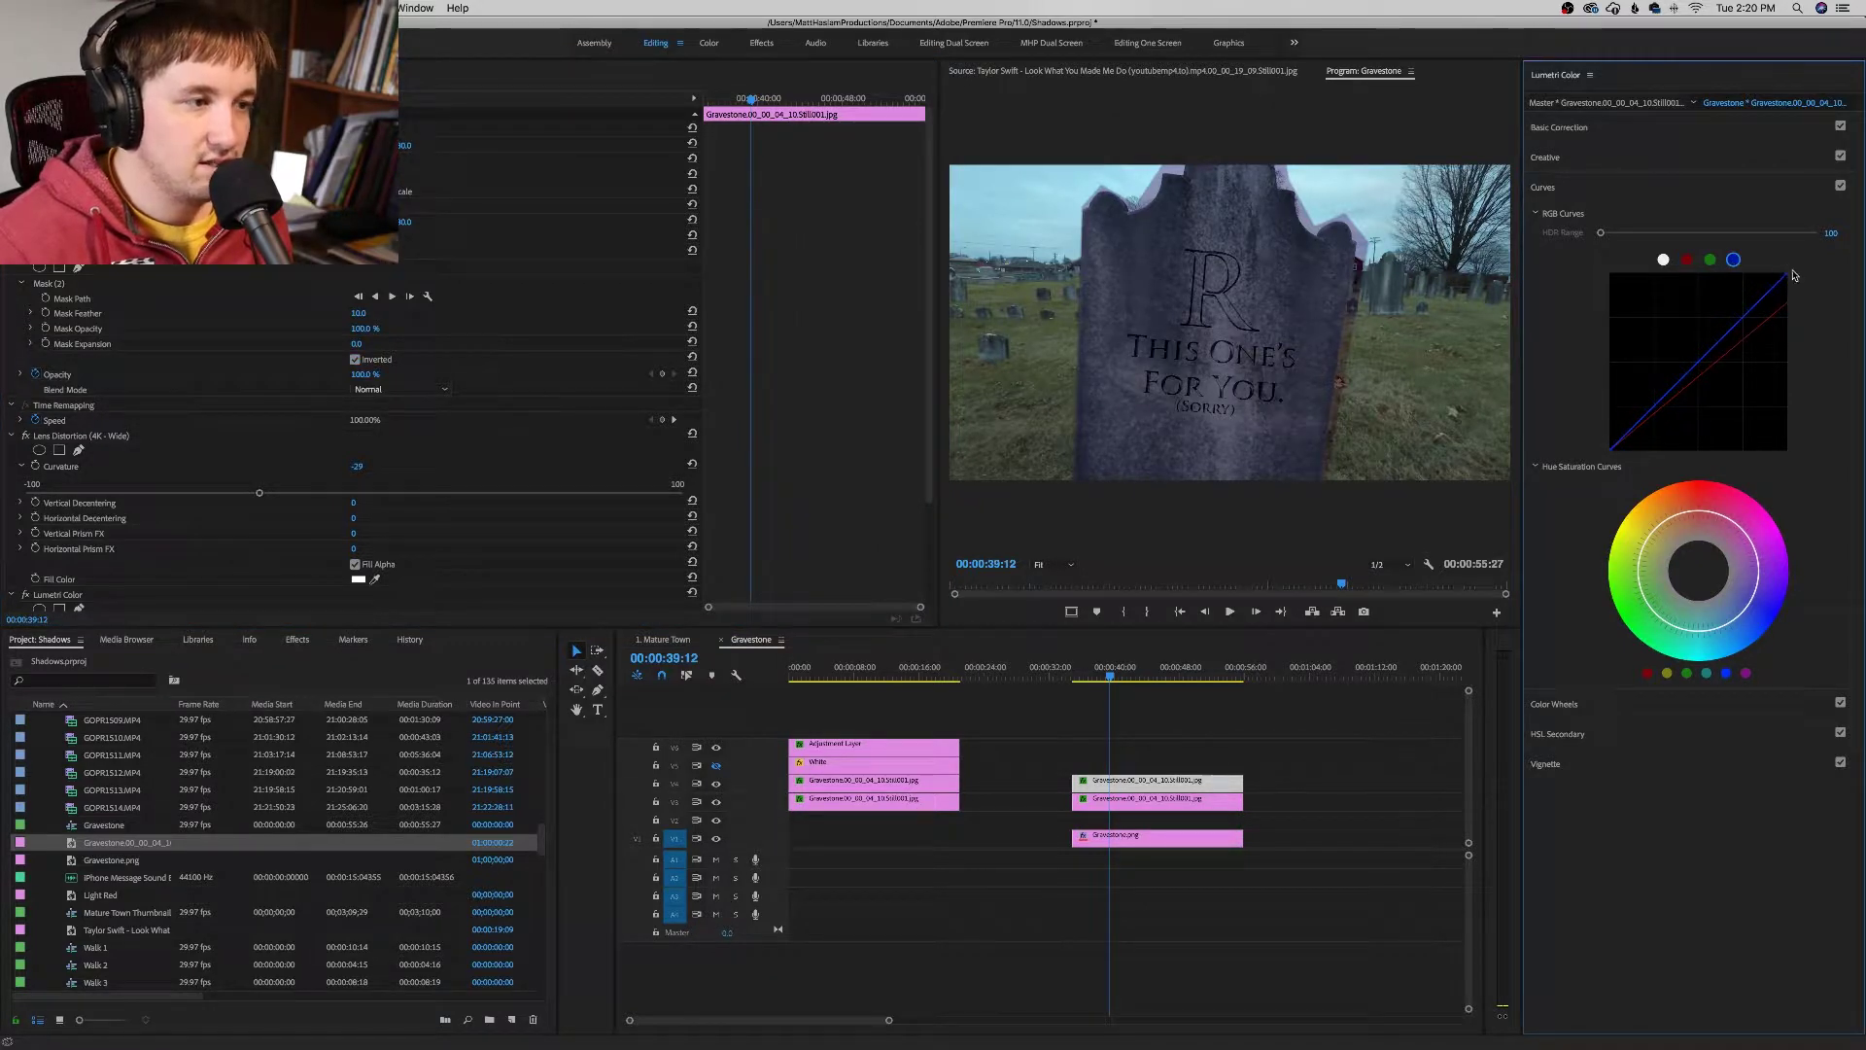
{"action": "left_click_drag", "start_coordinate": [1784, 278], "coordinate": [1791, 290]}
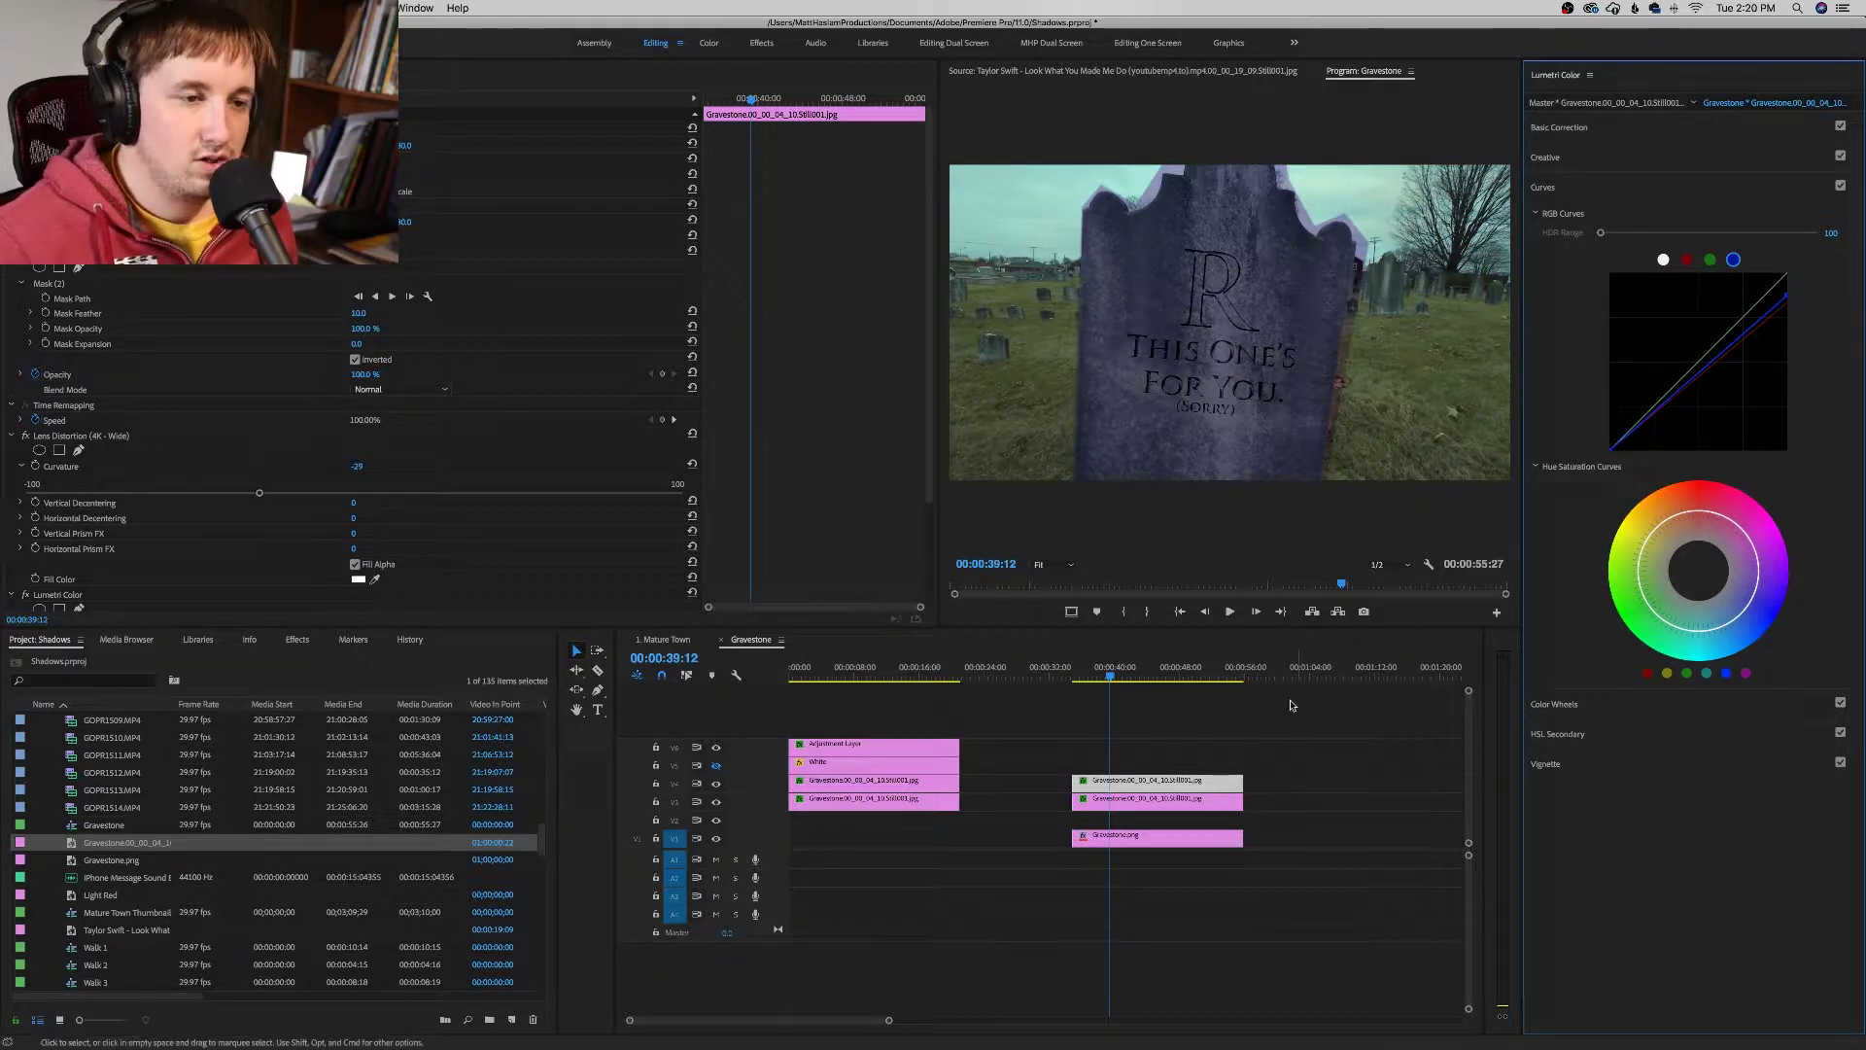
{"action": "left_click", "coordinate": [1281, 746]}
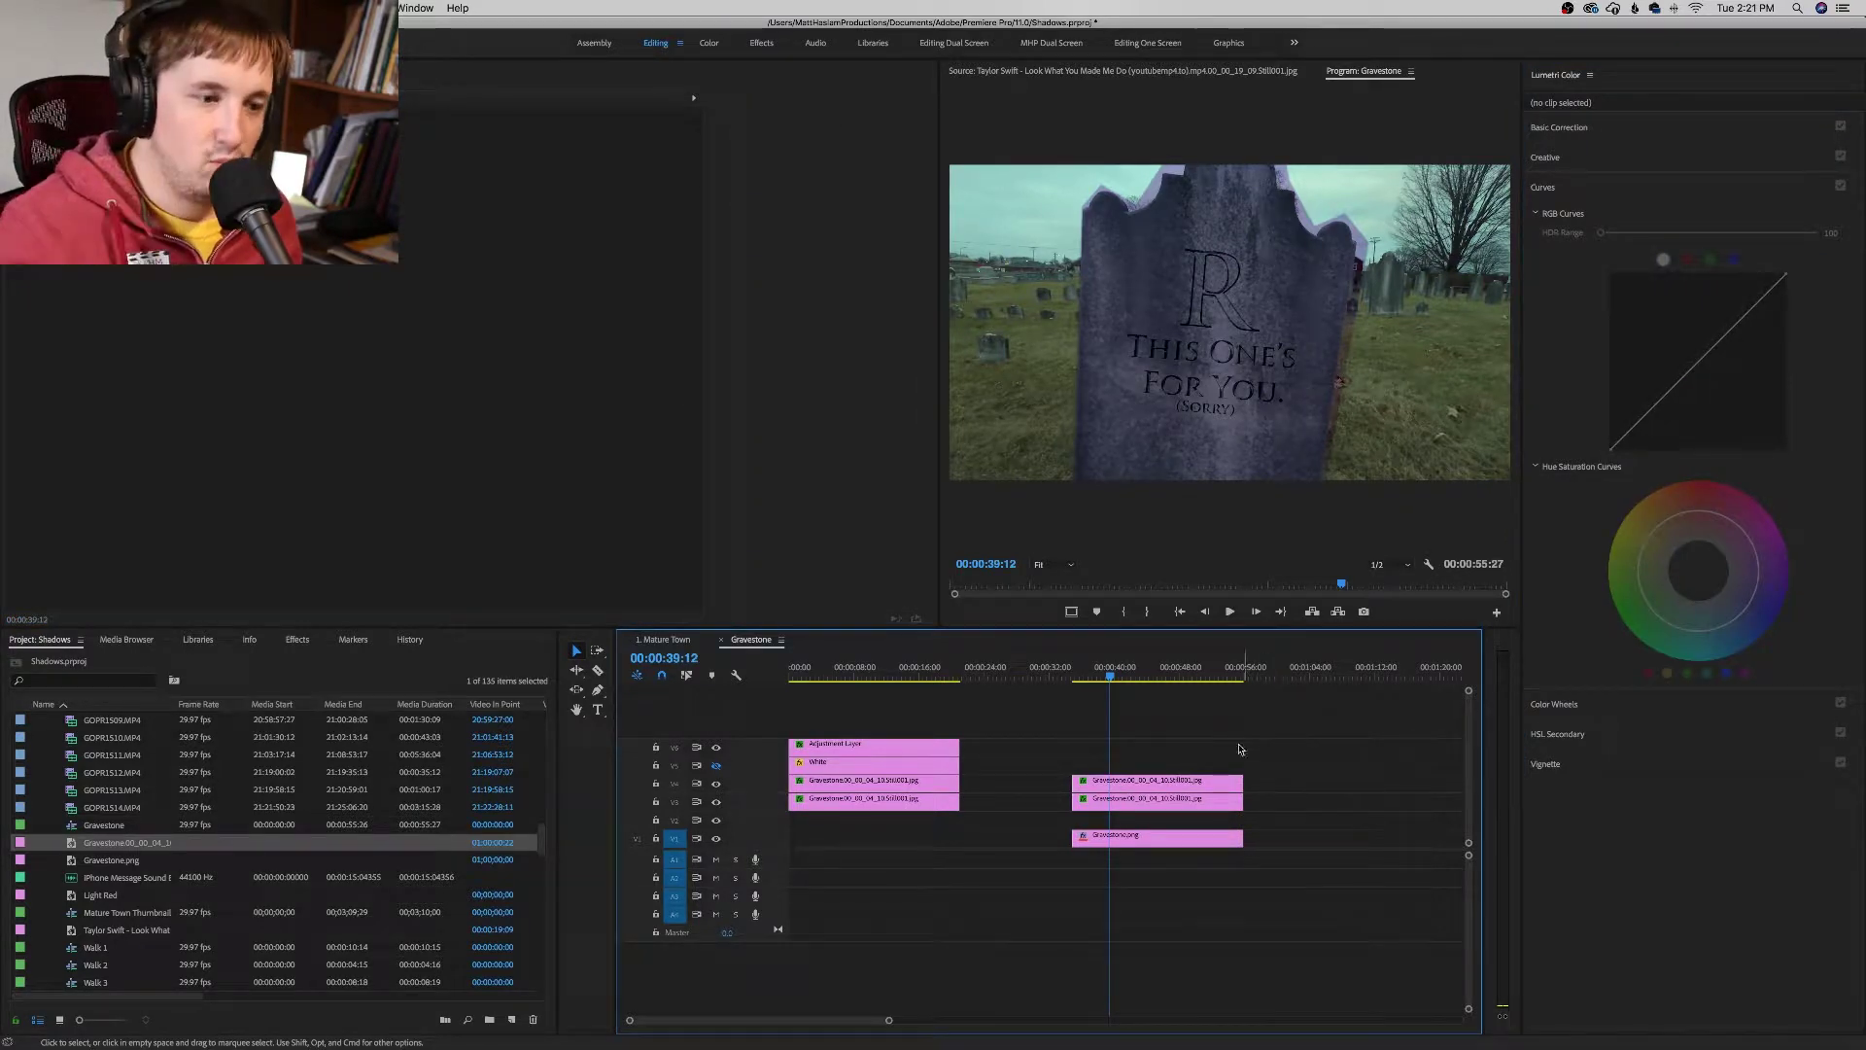
Step: Set the V4 overlay clip's mask feather to 220
{"action": "left_click", "coordinate": [1181, 784]}
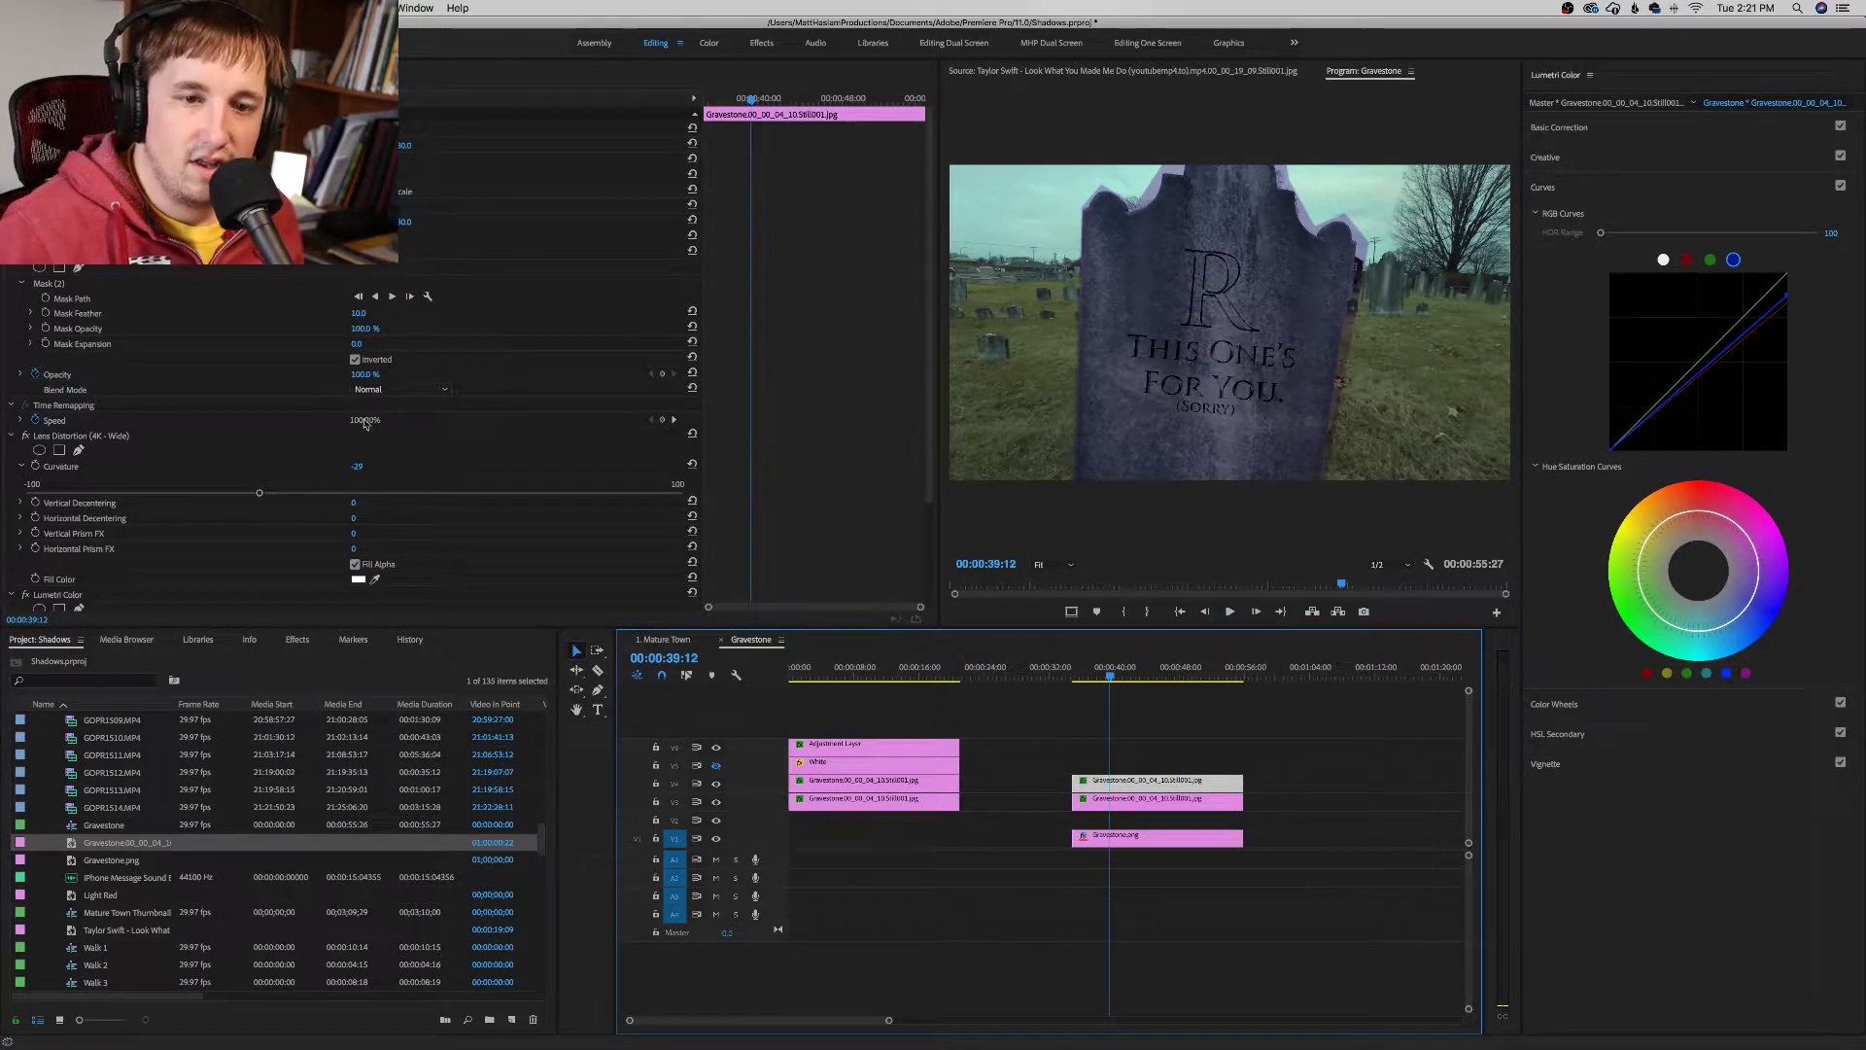
{"action": "left_click_drag", "start_coordinate": [359, 313], "coordinate": [563, 312]}
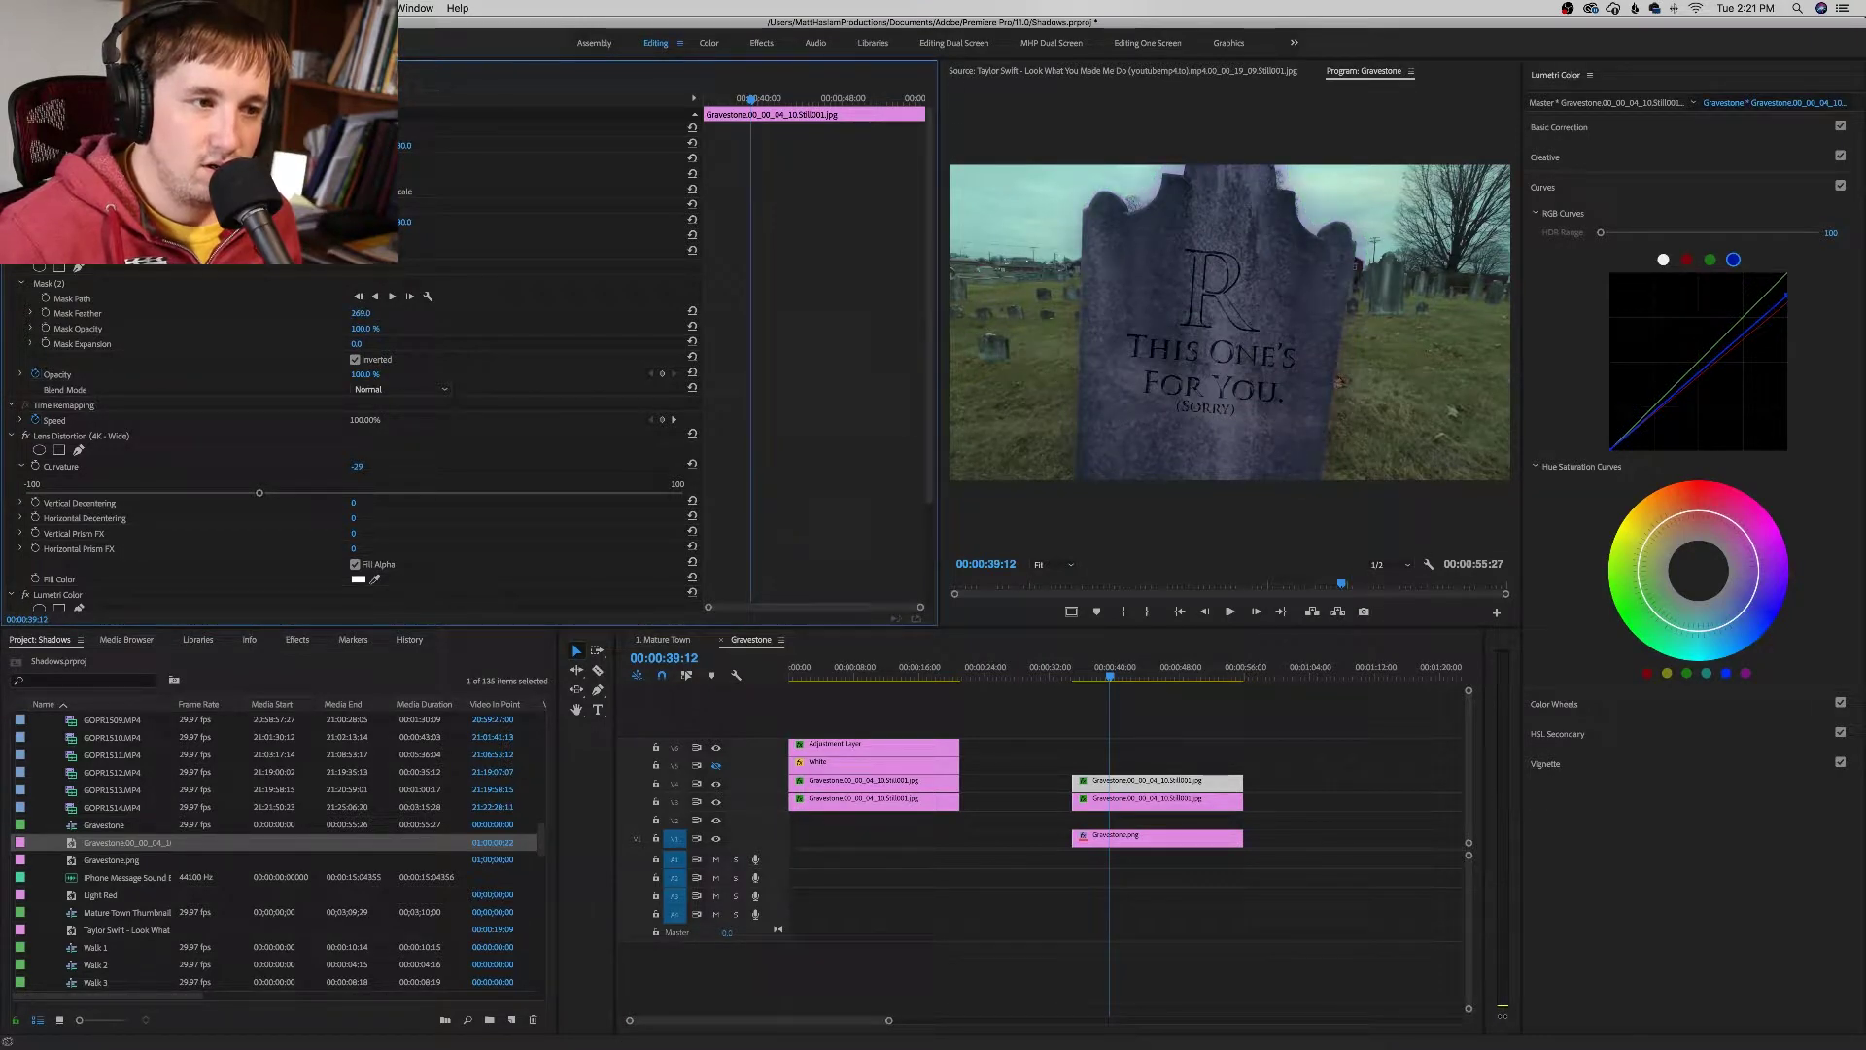
{"action": "left_click", "coordinate": [739, 972]}
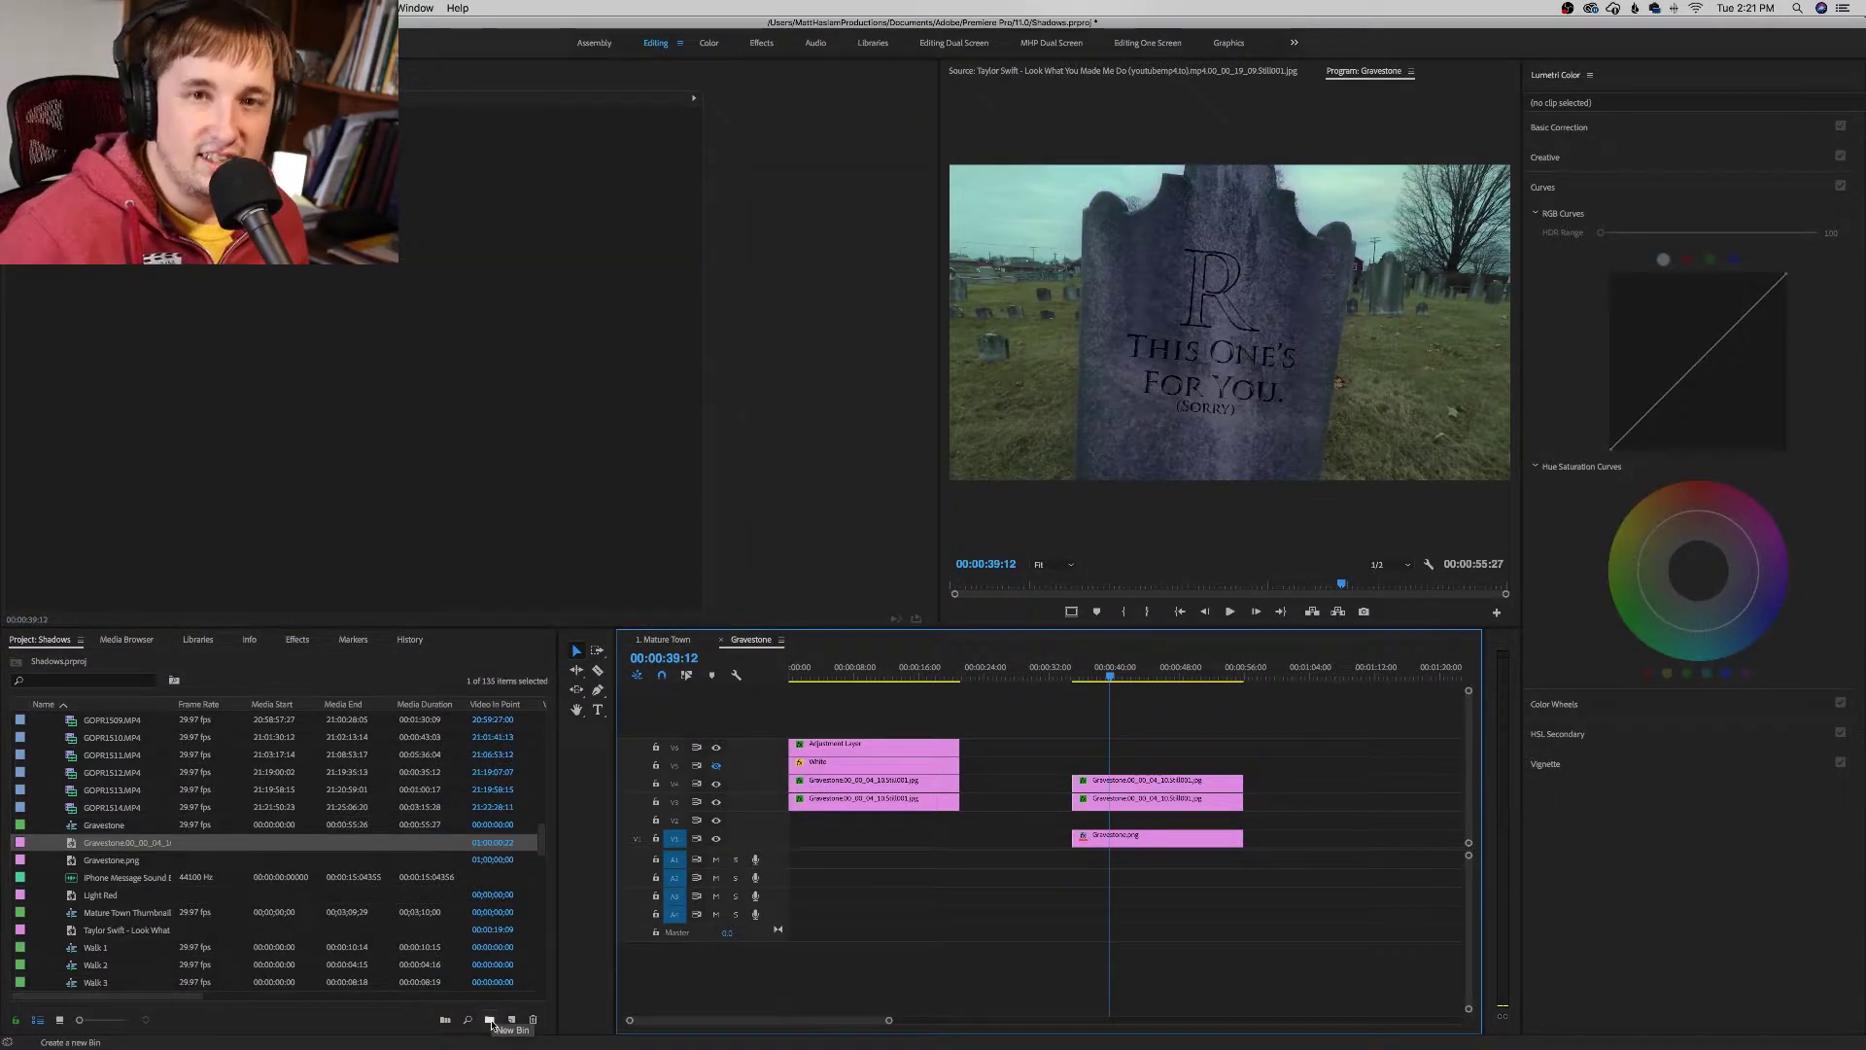
Step: Create a new bin and a new 3840 × 2160 Adjustment Layer item
{"action": "left_click", "coordinate": [491, 1021]}
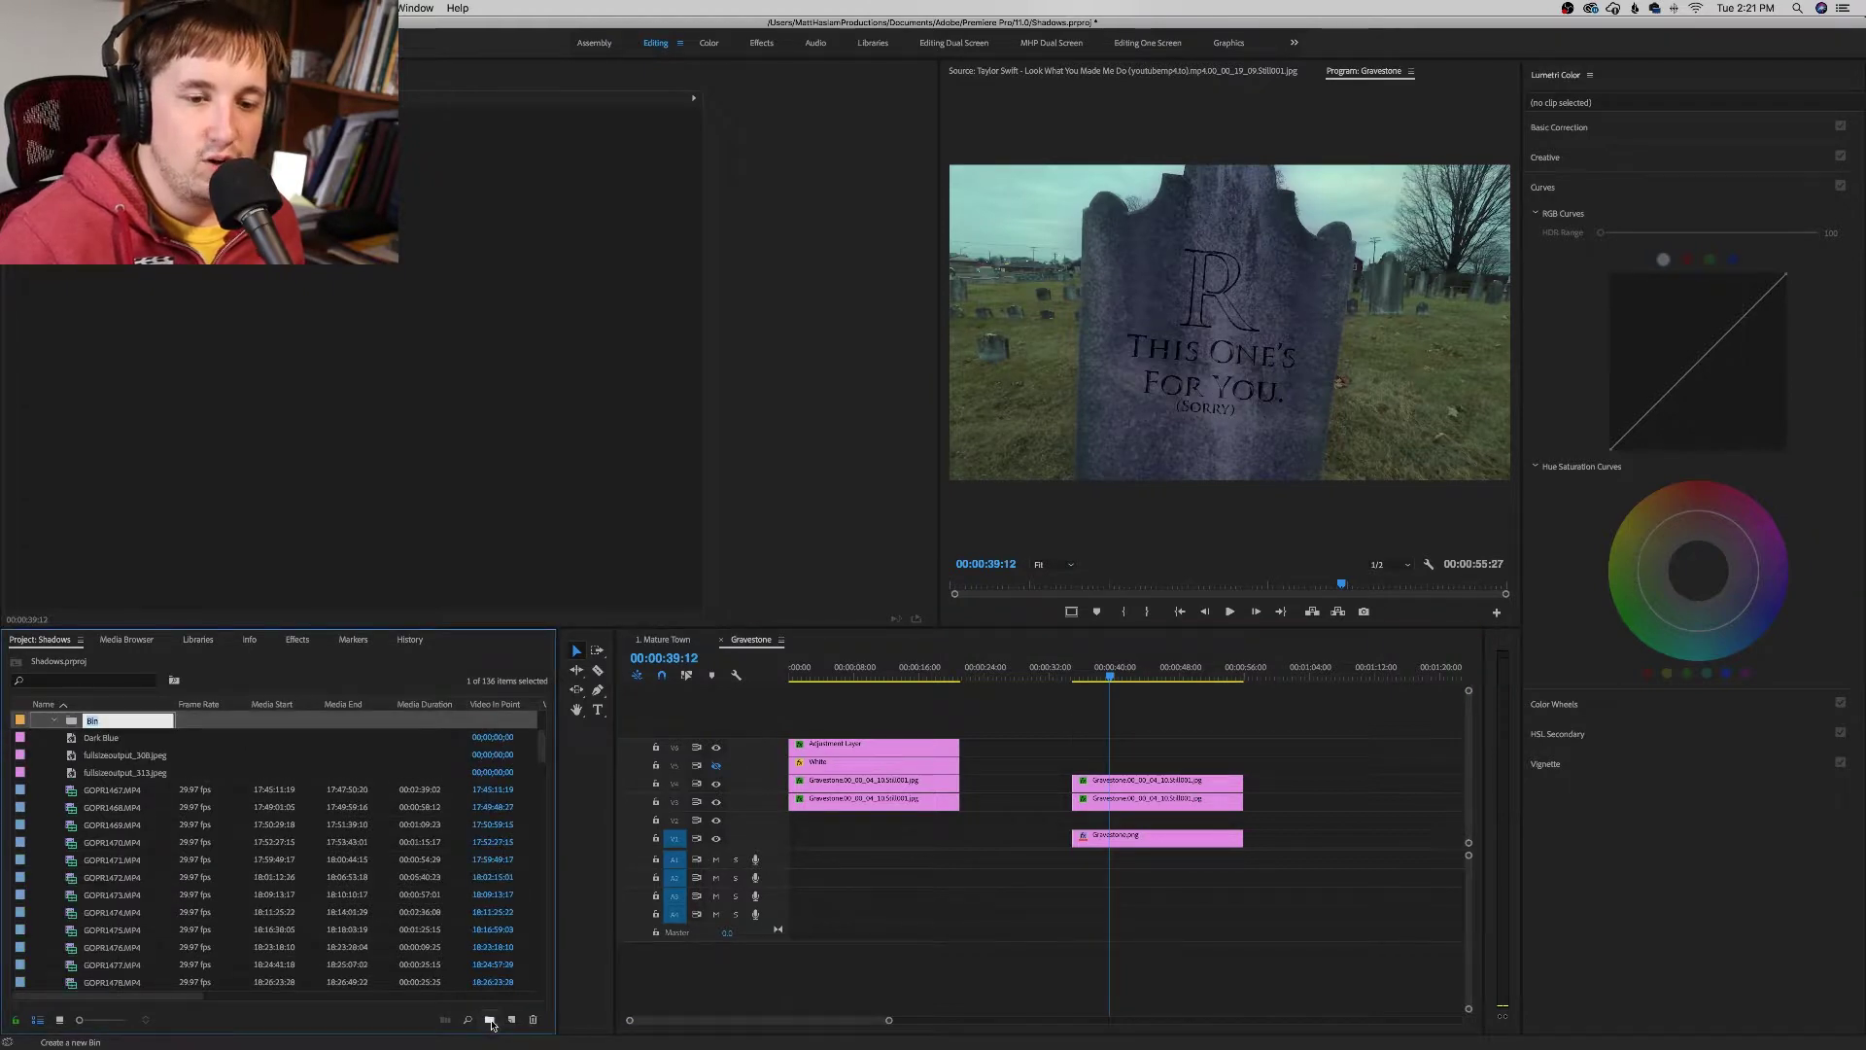
{"action": "key", "text": "Return"}
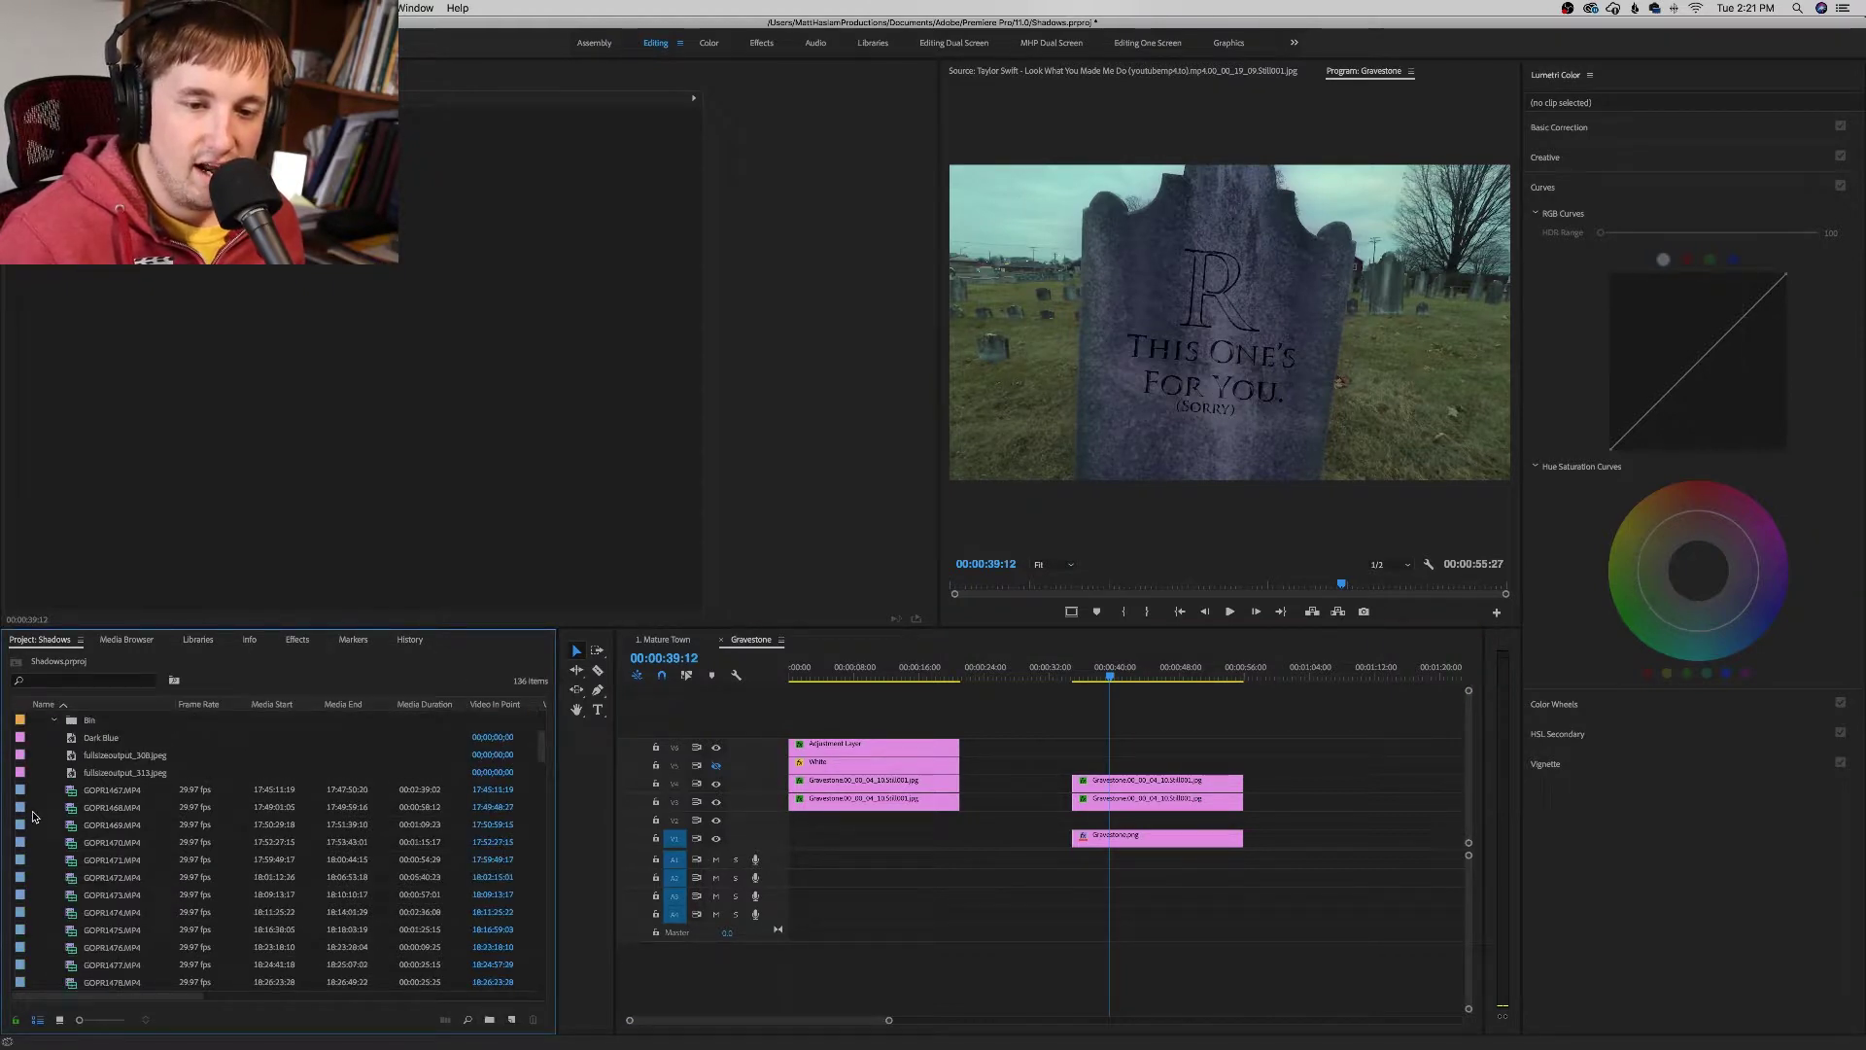
{"action": "left_click", "coordinate": [511, 1019]}
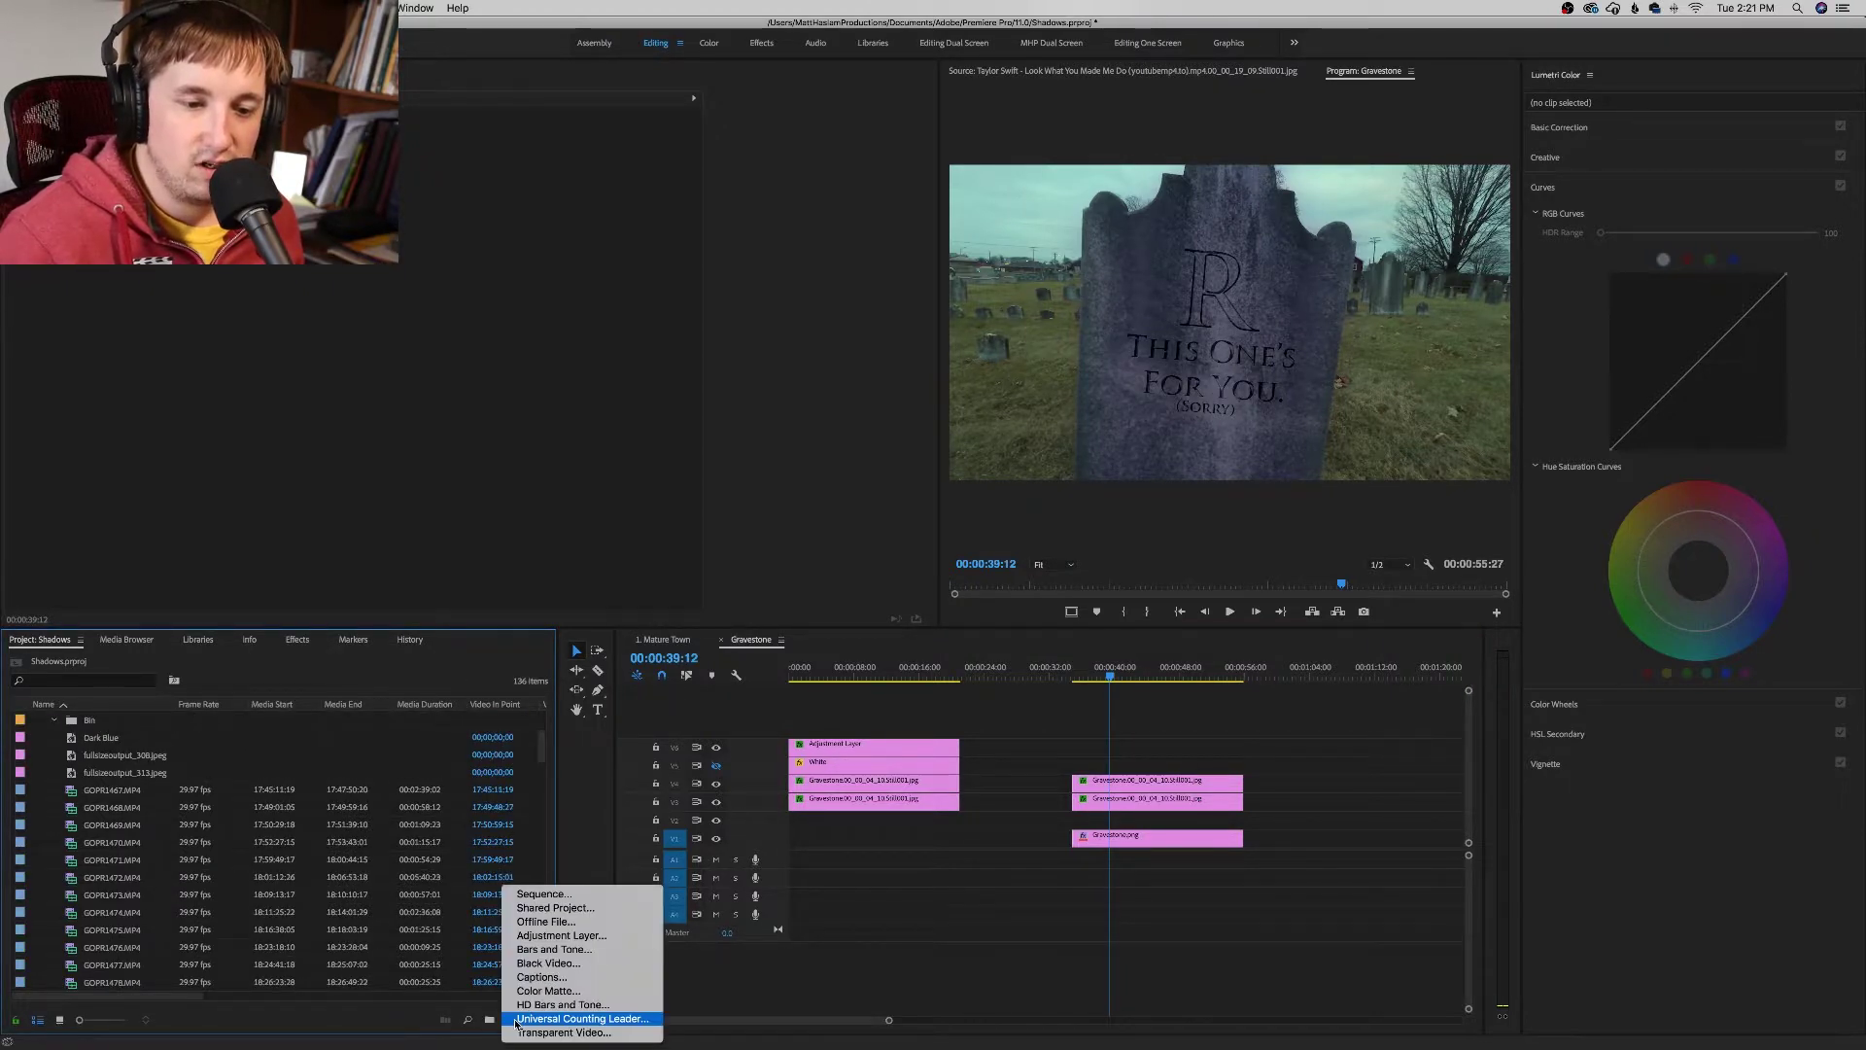
{"action": "left_click", "coordinate": [564, 935]}
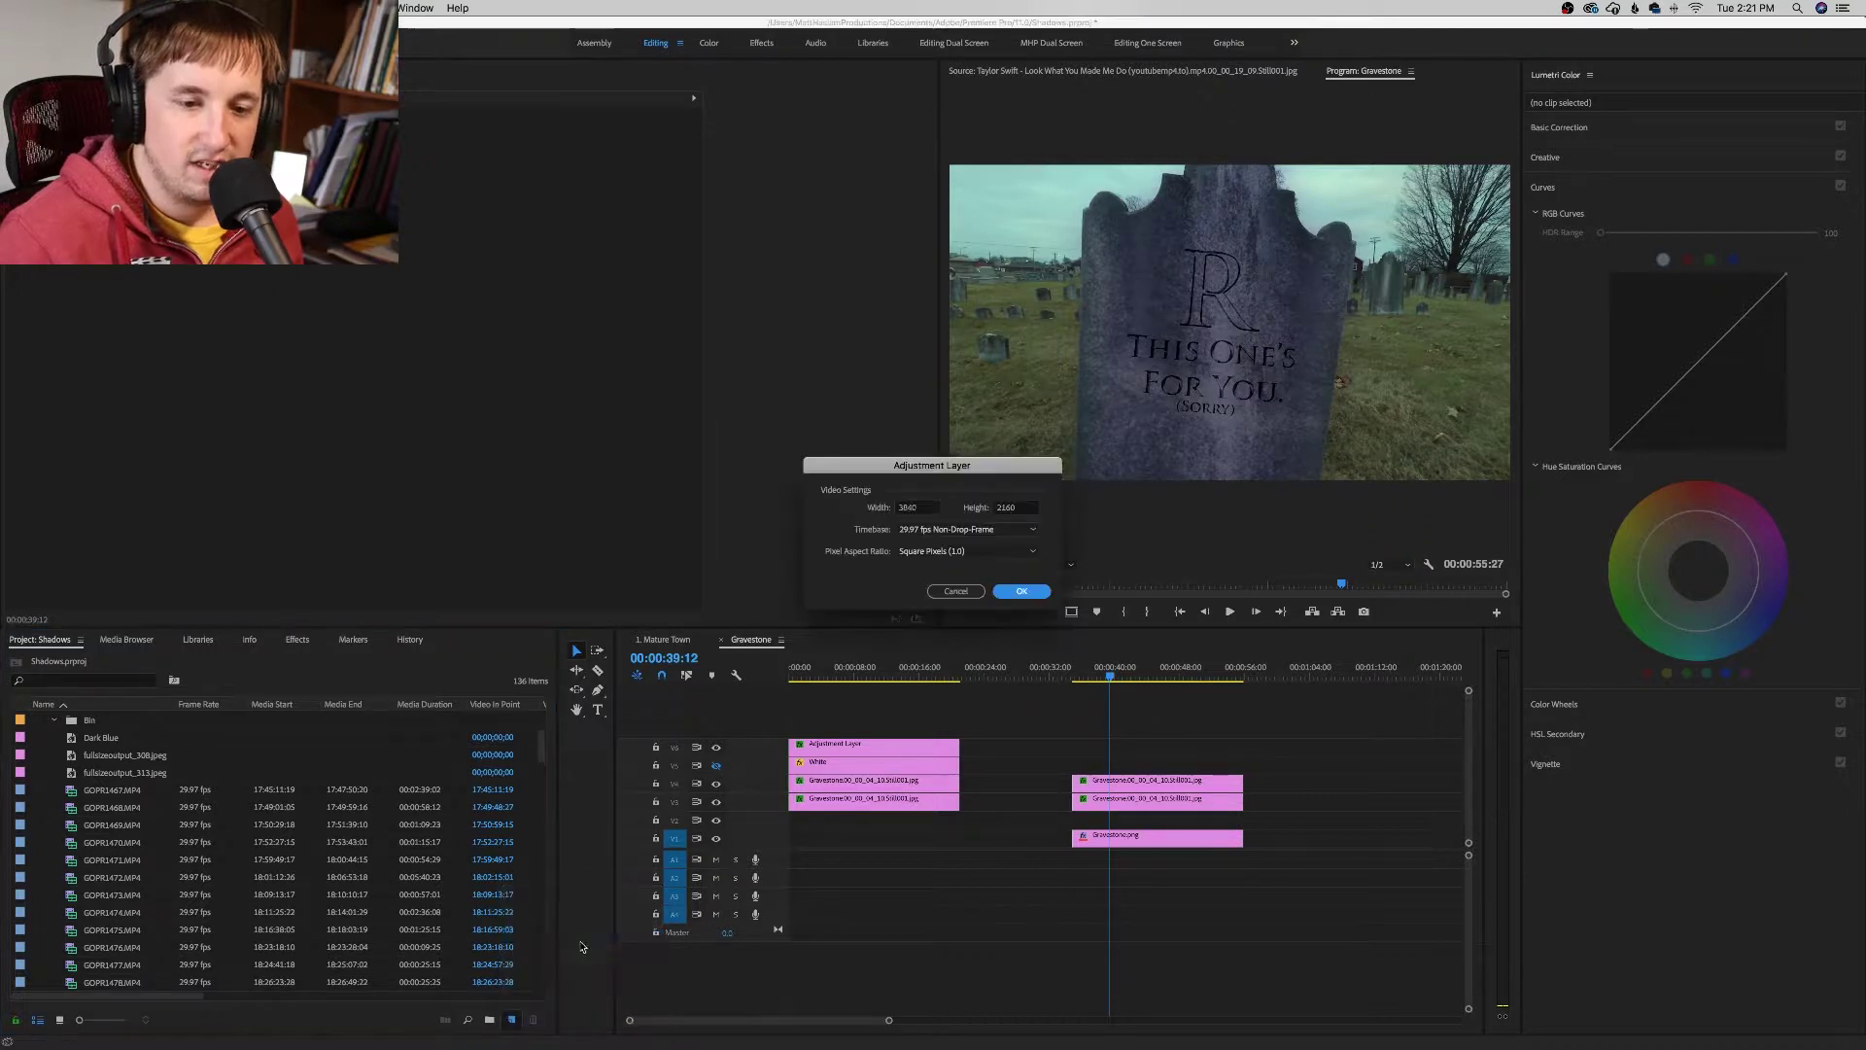
{"action": "left_click", "coordinate": [1021, 591]}
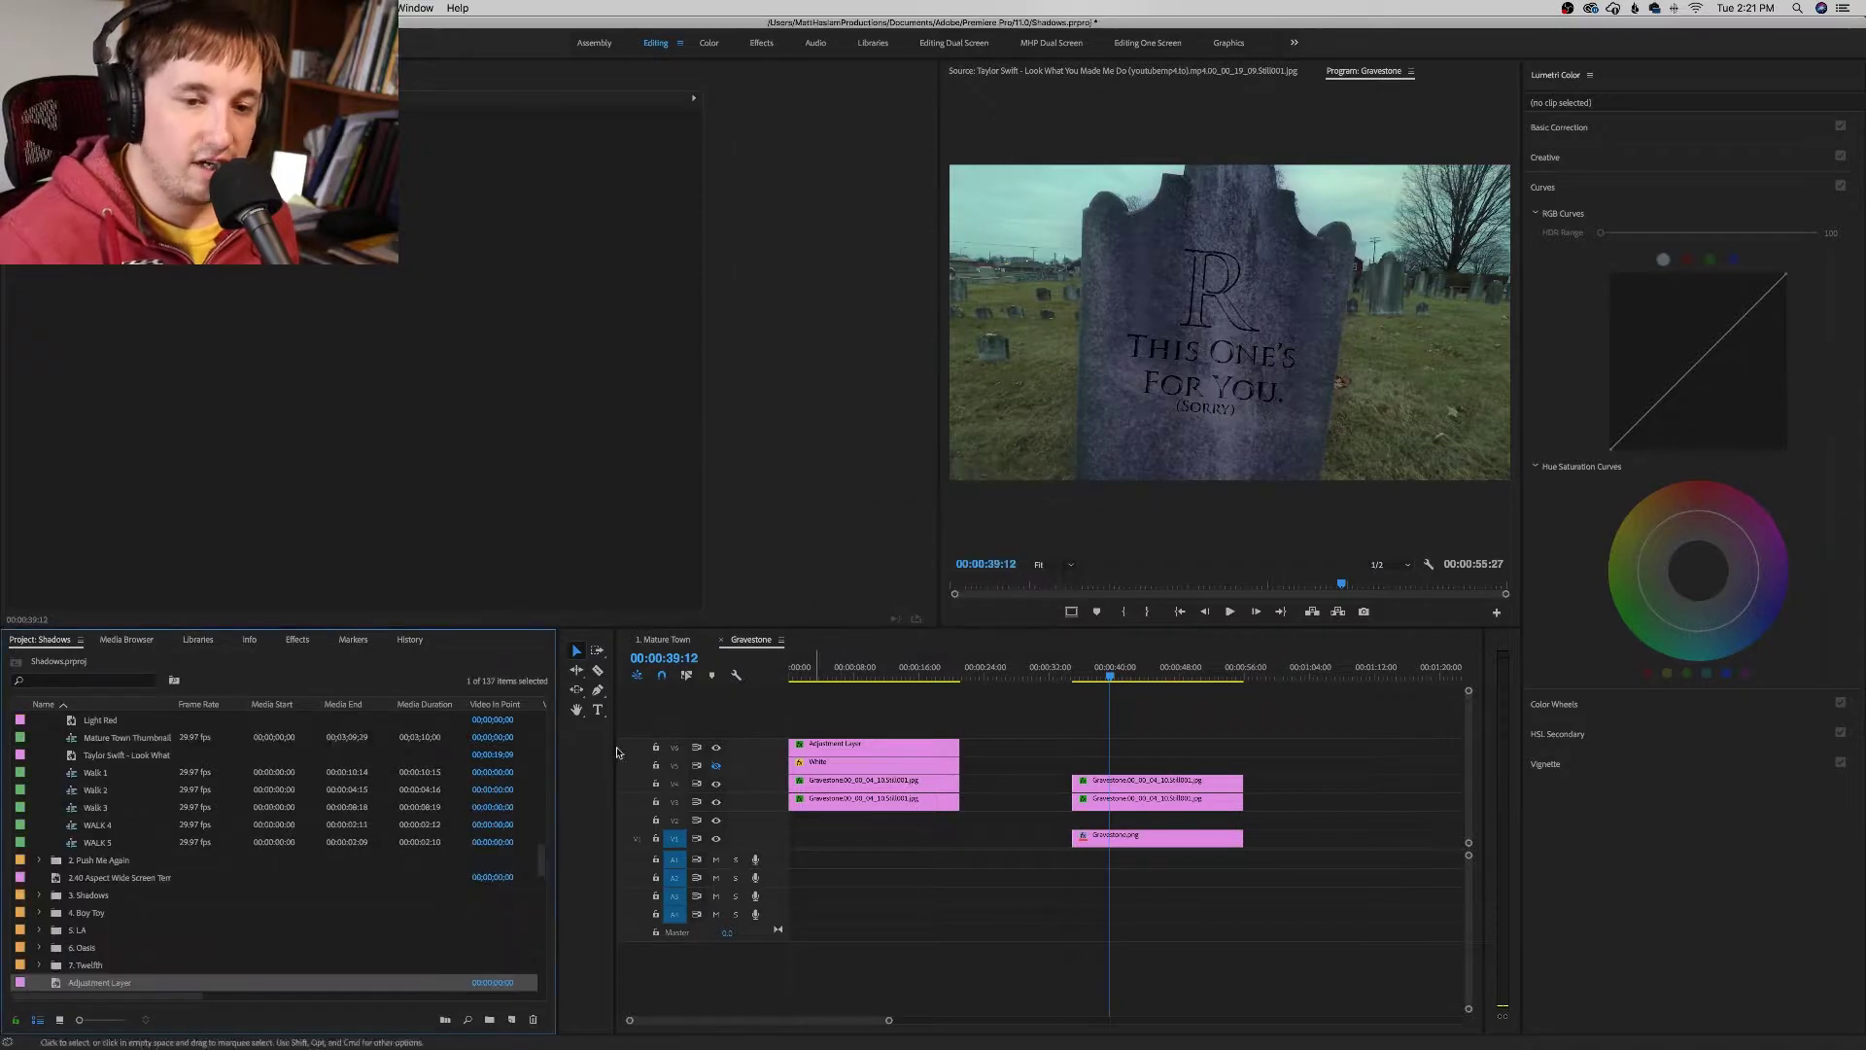
Step: Place the adjustment layer on V5 at the playhead, extend it to match the gravestone clips, and add a mask
{"action": "left_click_drag", "start_coordinate": [97, 981], "coordinate": [1090, 768]}
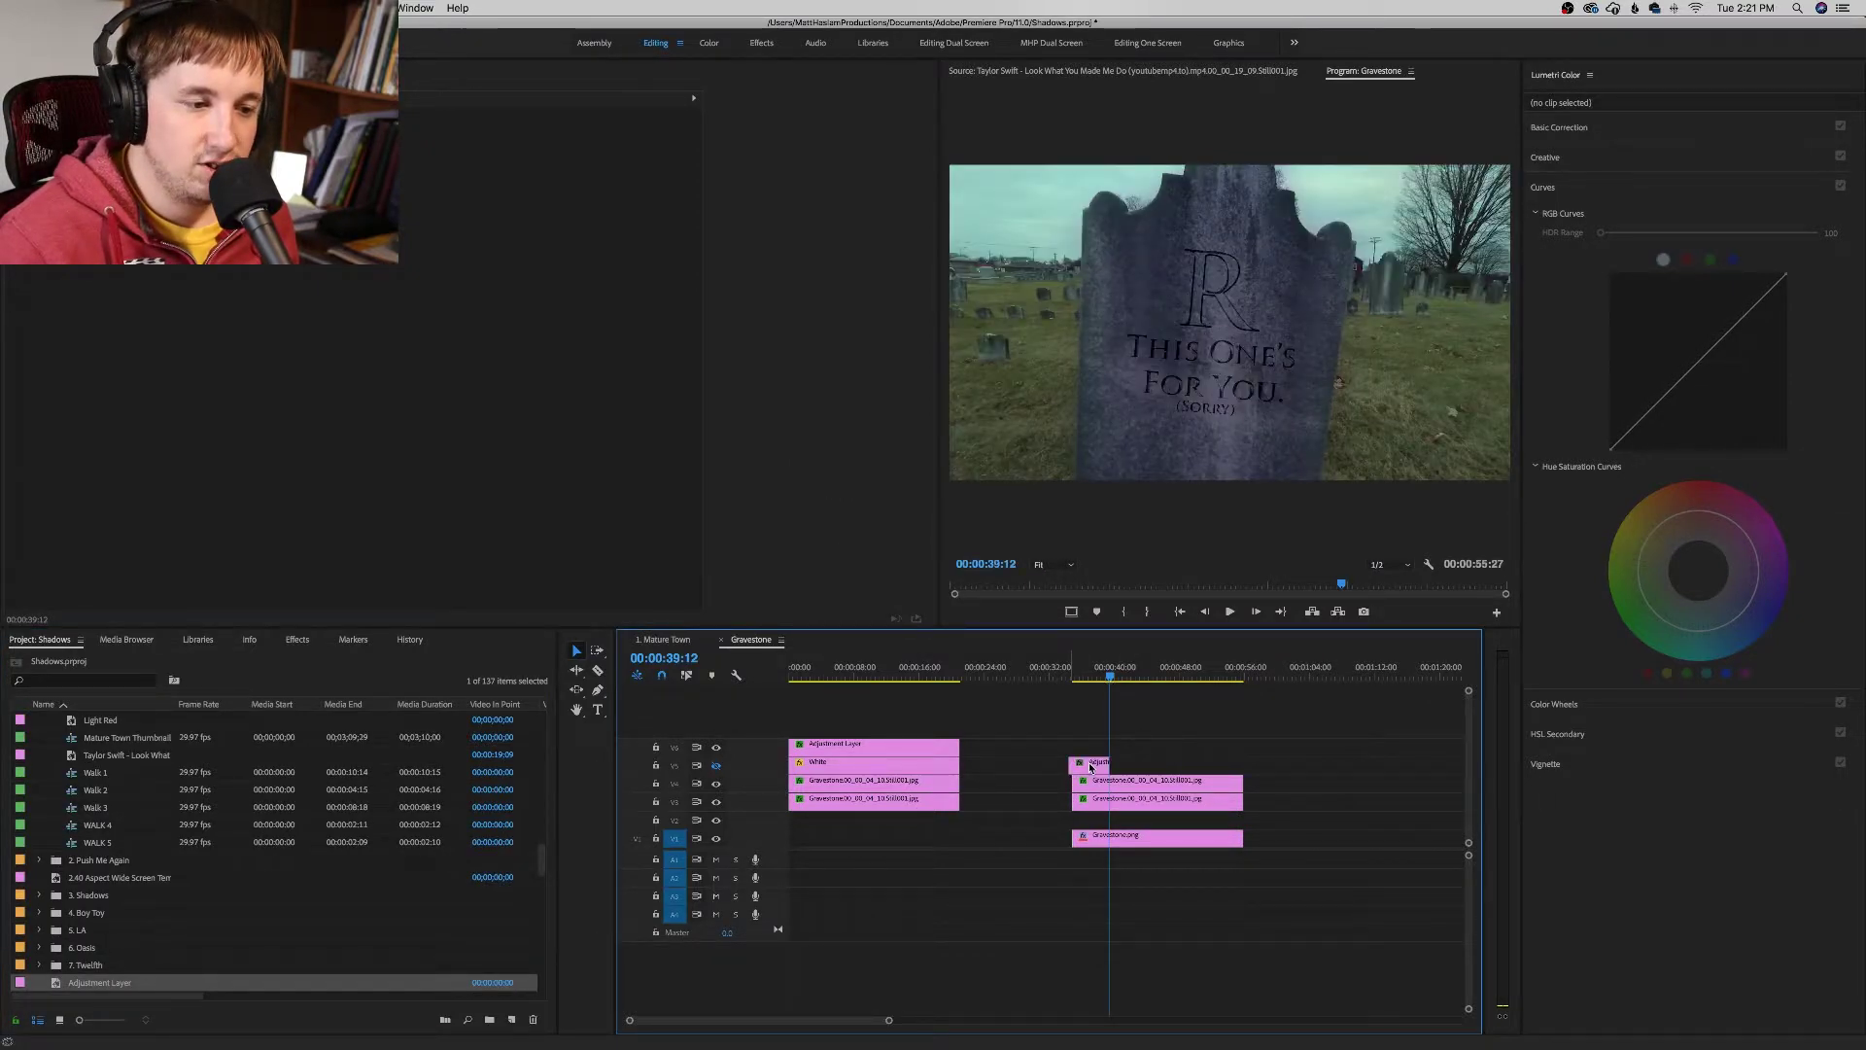
{"action": "left_click", "coordinate": [1090, 768]}
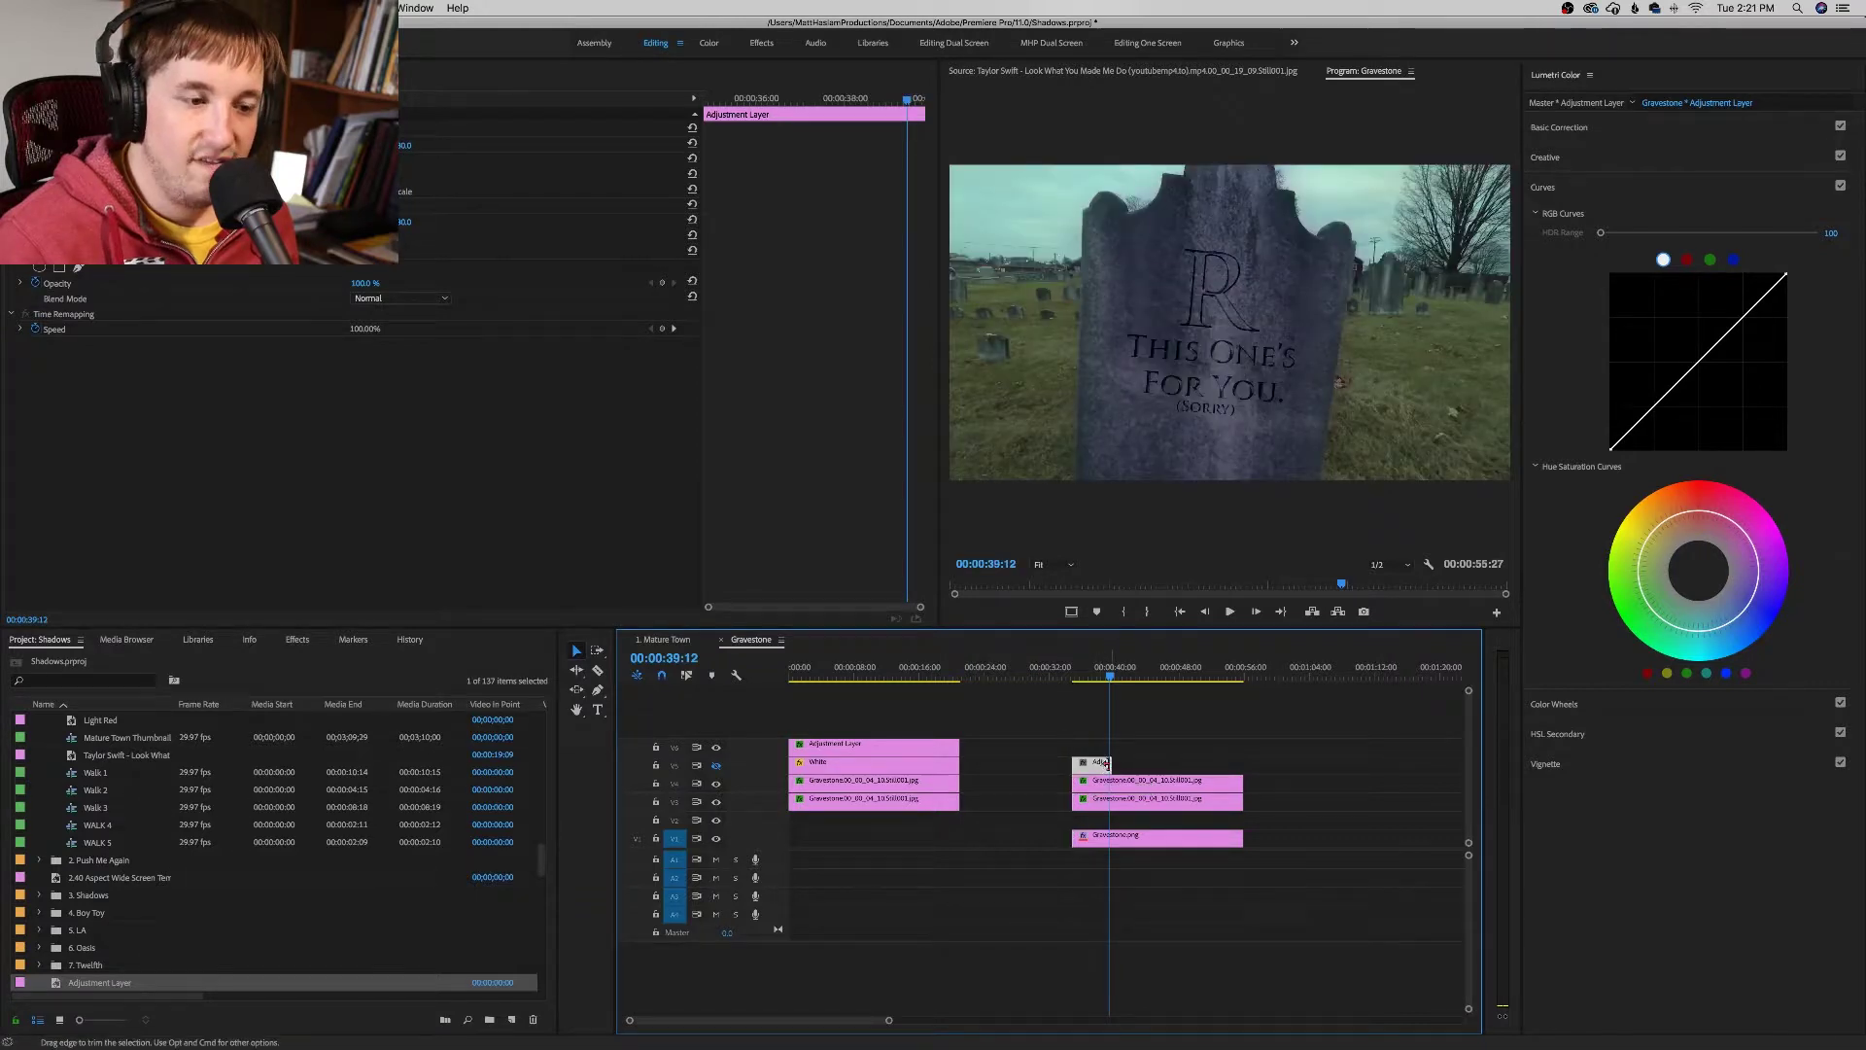
{"action": "left_click_drag", "start_coordinate": [1108, 764], "coordinate": [1211, 758]}
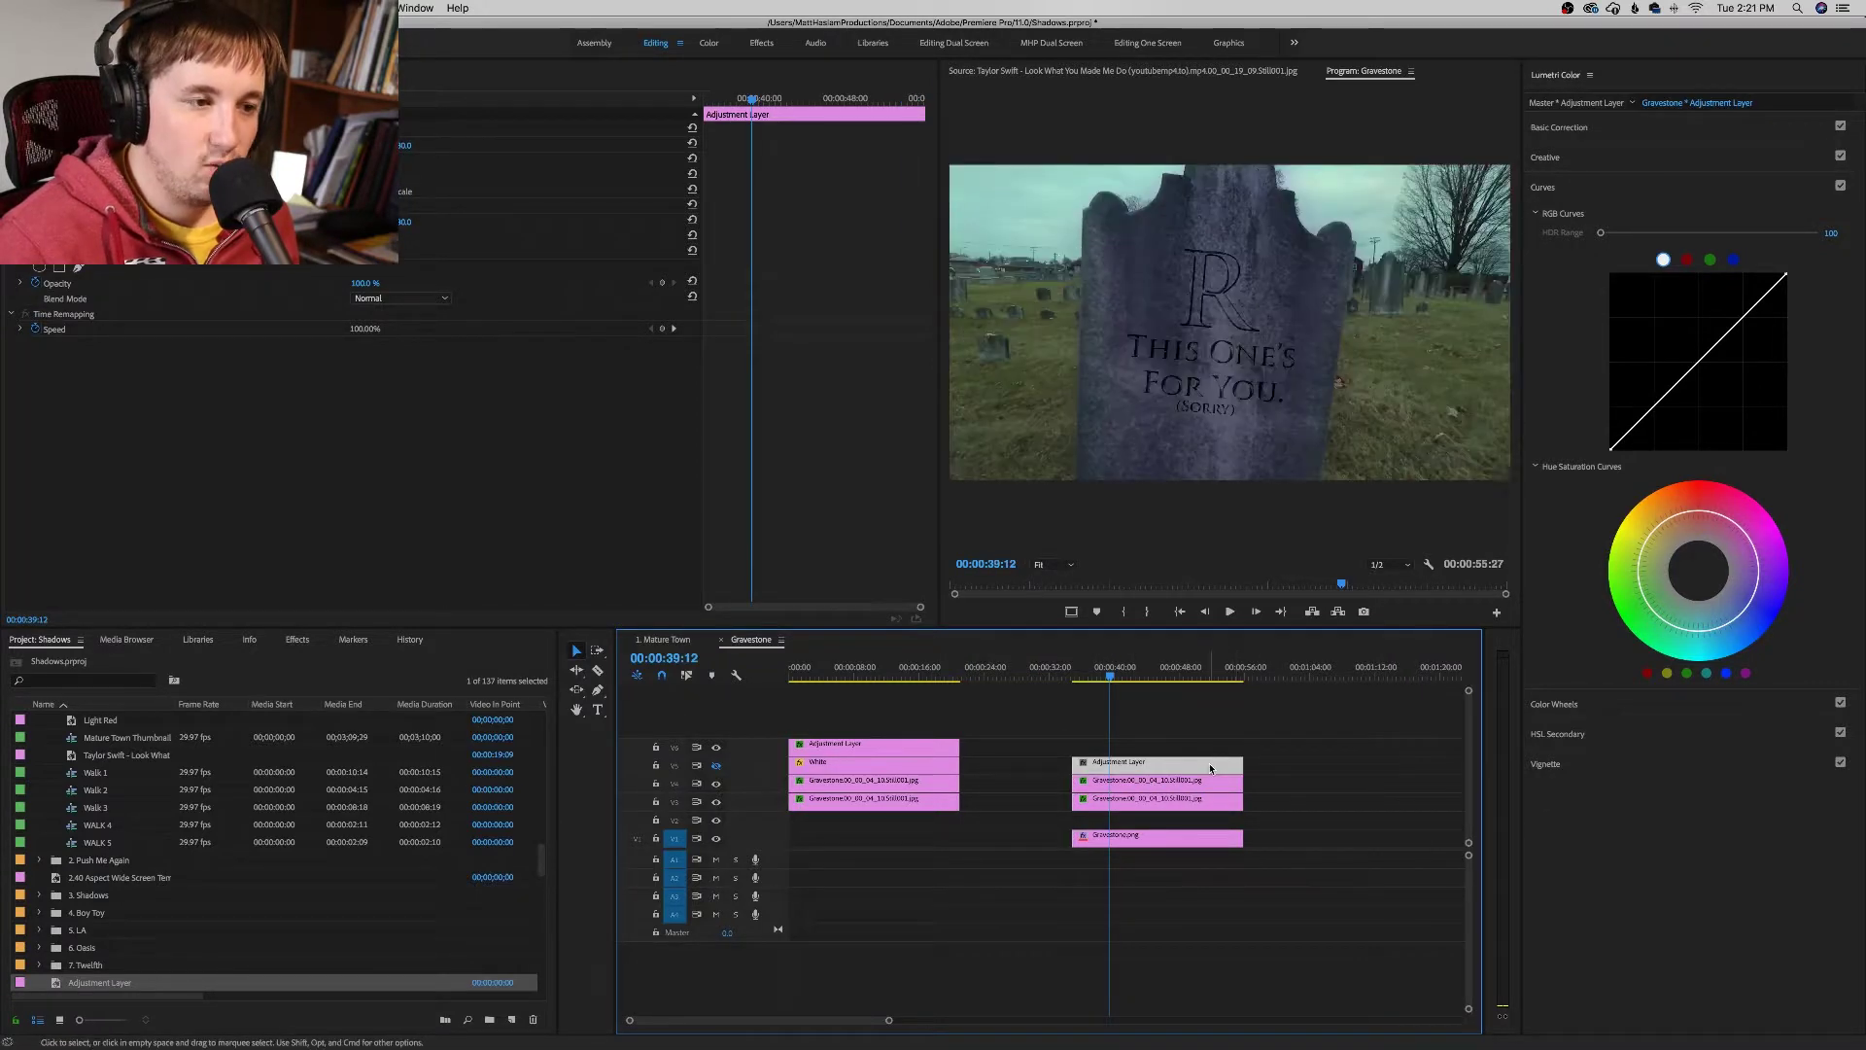
{"action": "left_click", "coordinate": [81, 269]}
Step: Start the adjustment-layer mask left of the gravestone, tracing the horizon and the stone's left edge
{"action": "left_click", "coordinate": [963, 257]}
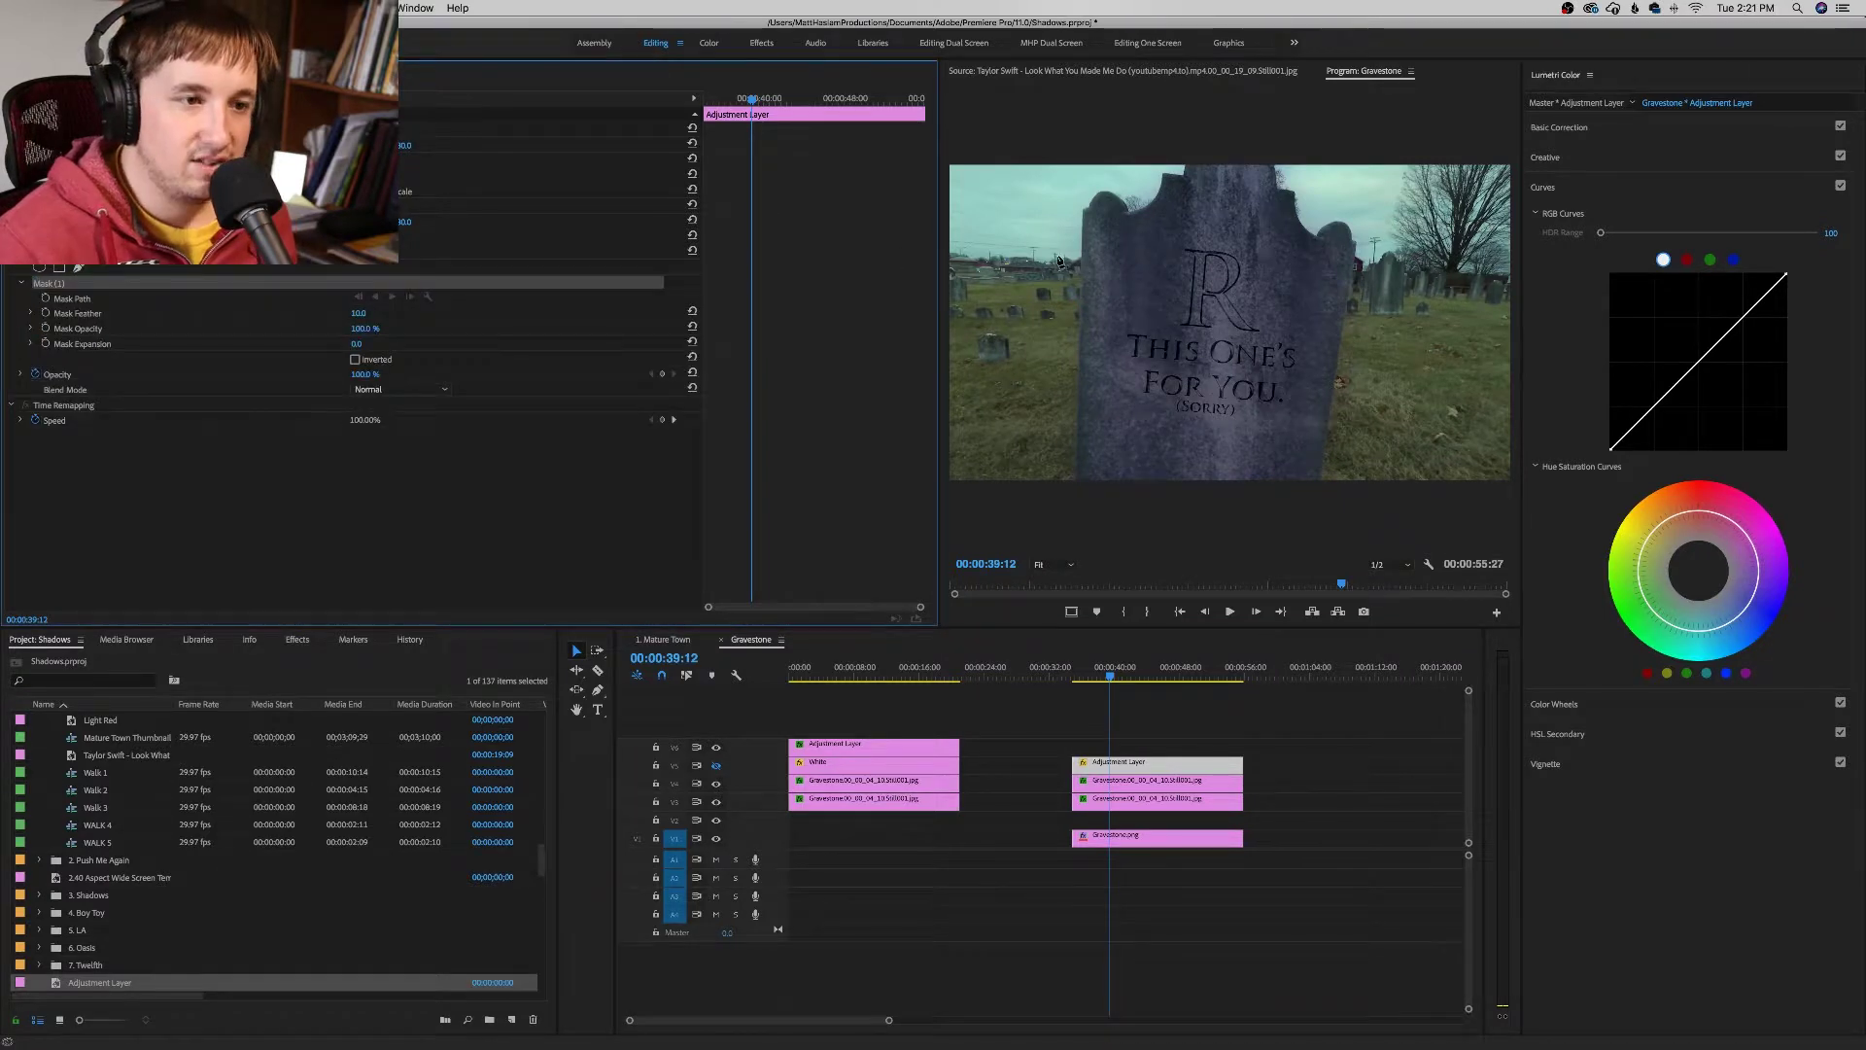
{"action": "left_click", "coordinate": [951, 255]}
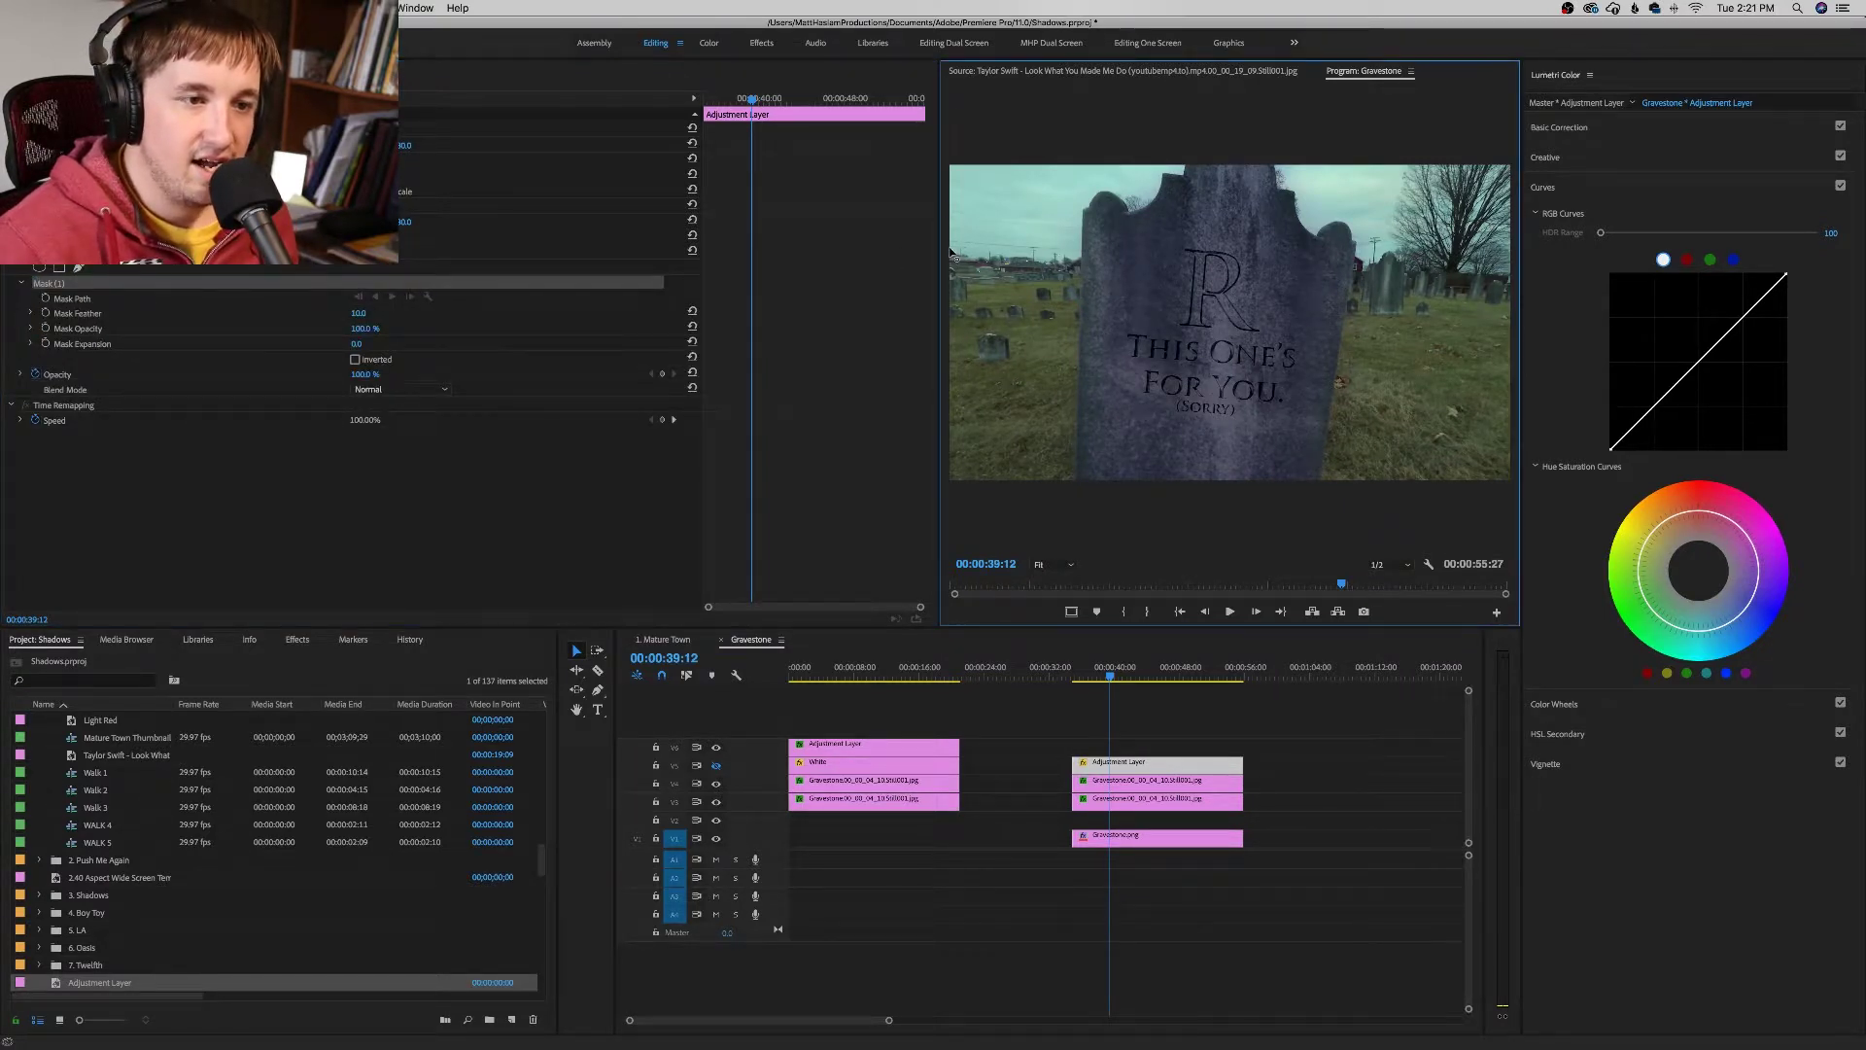
{"action": "left_click", "coordinate": [1045, 252]}
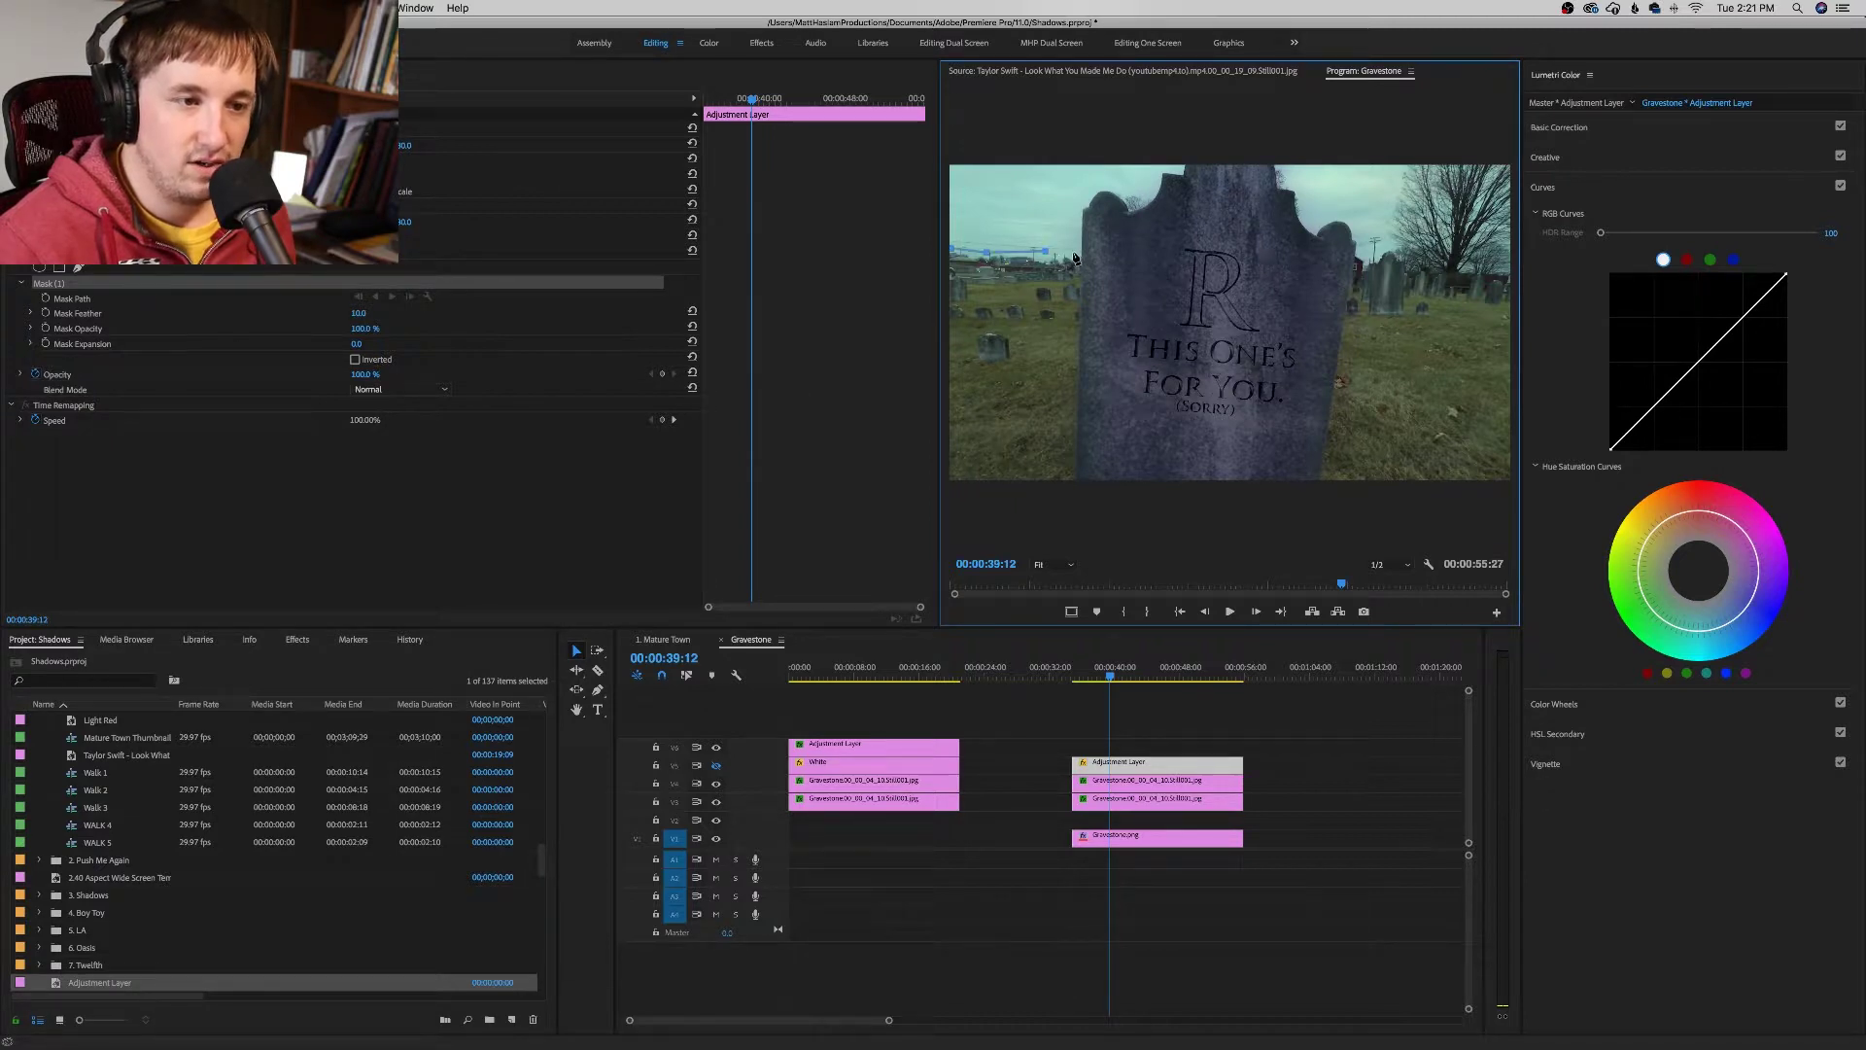
{"action": "left_click", "coordinate": [1074, 254]}
{"action": "left_click", "coordinate": [1078, 199]}
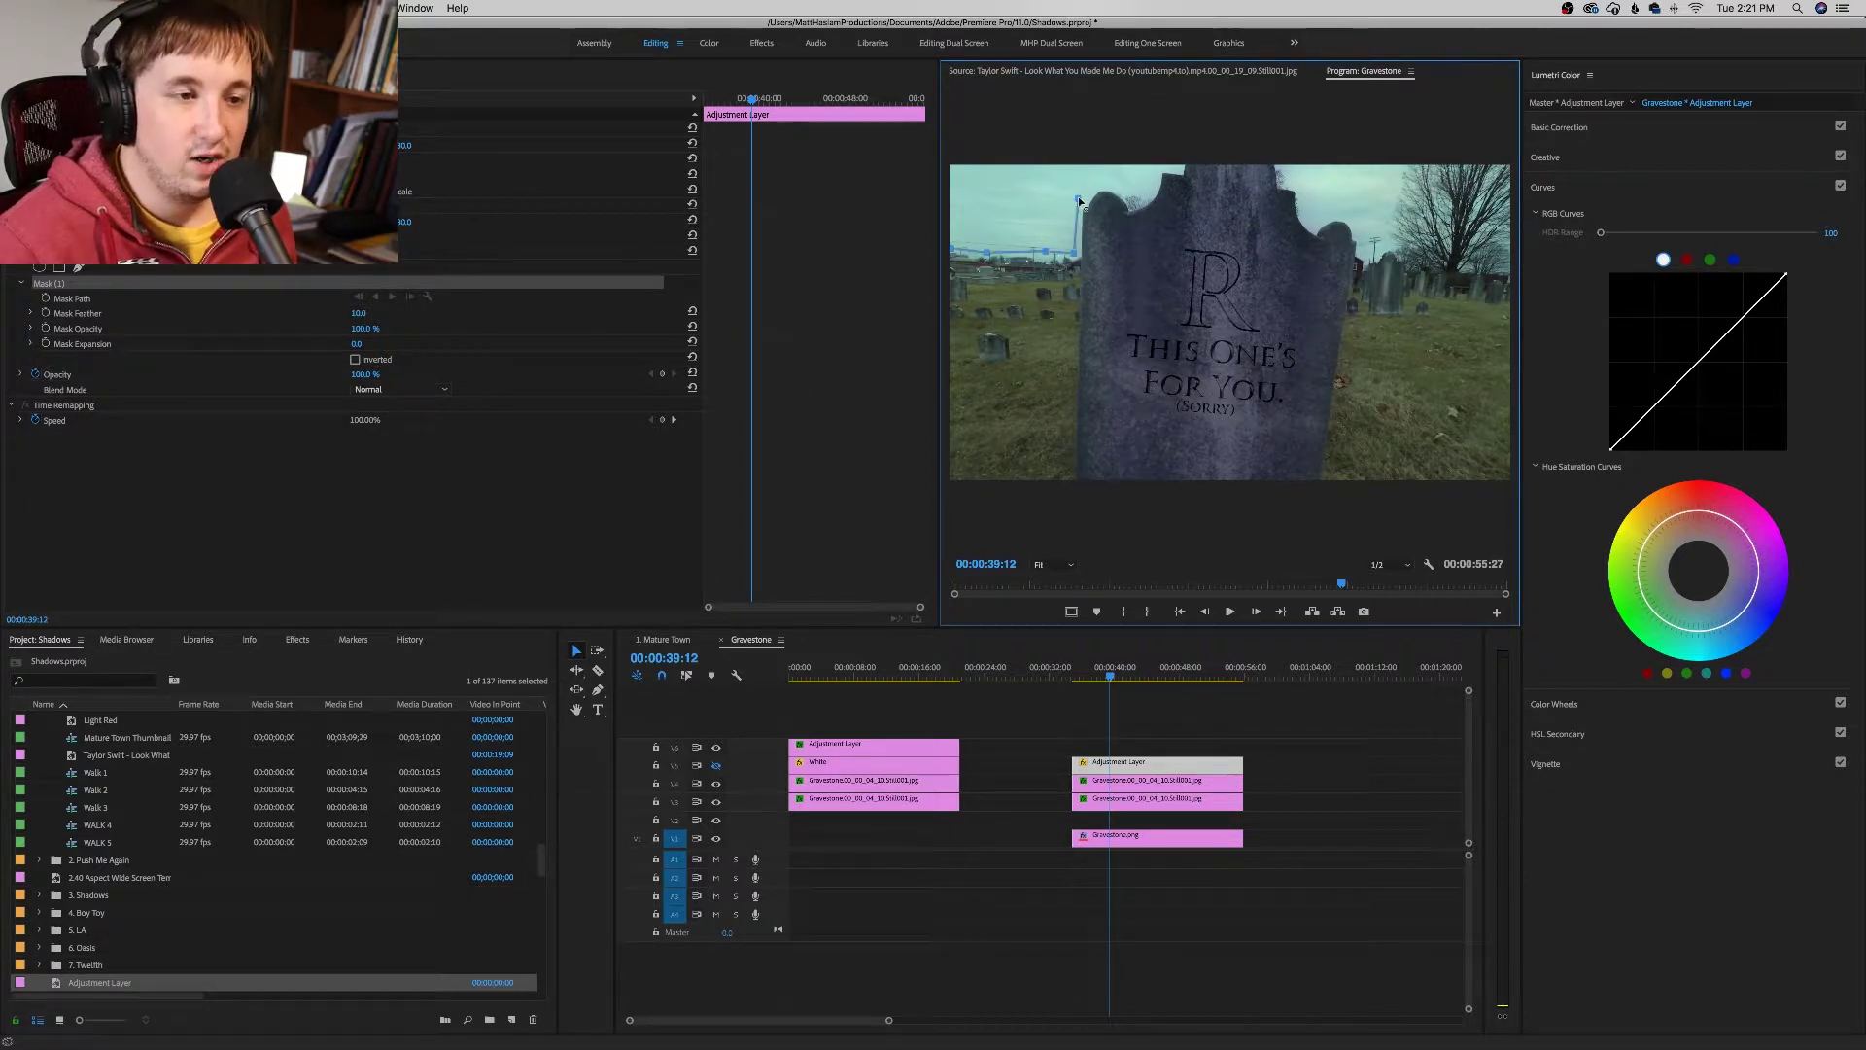
{"action": "left_click", "coordinate": [1103, 183]}
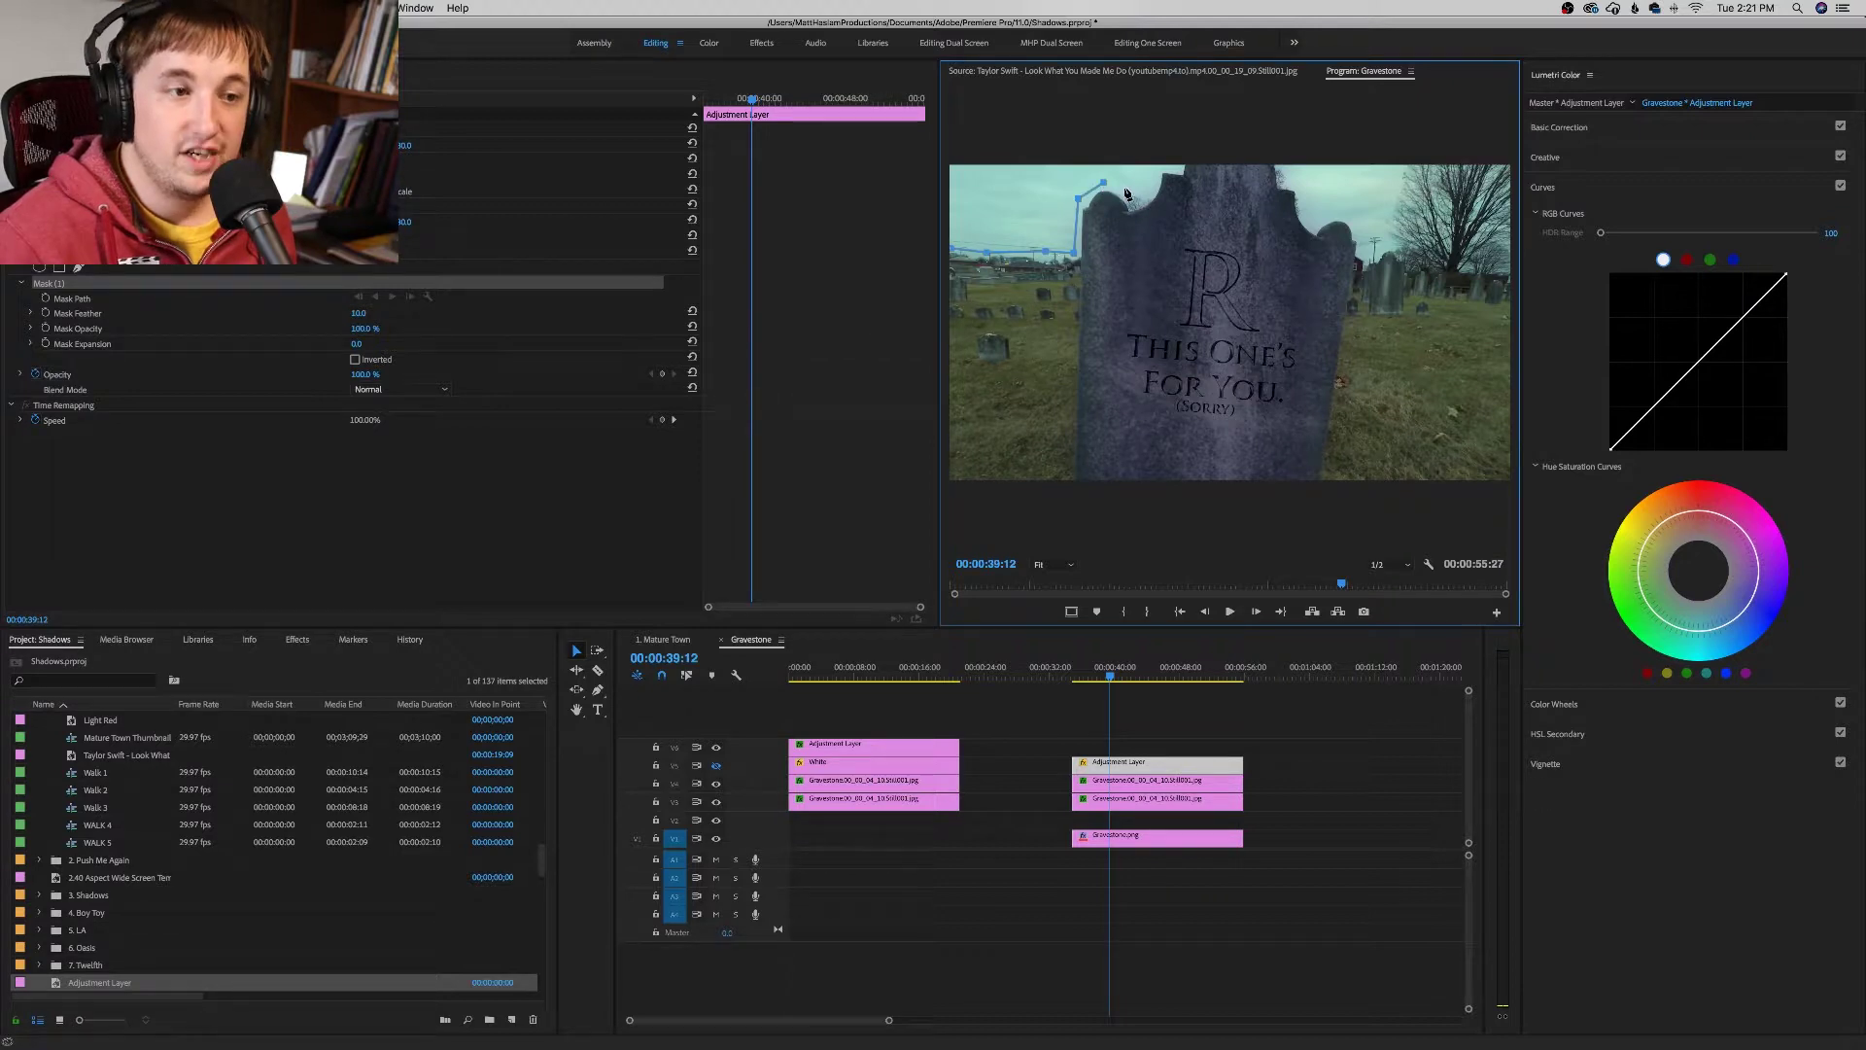
{"action": "left_click", "coordinate": [1134, 204]}
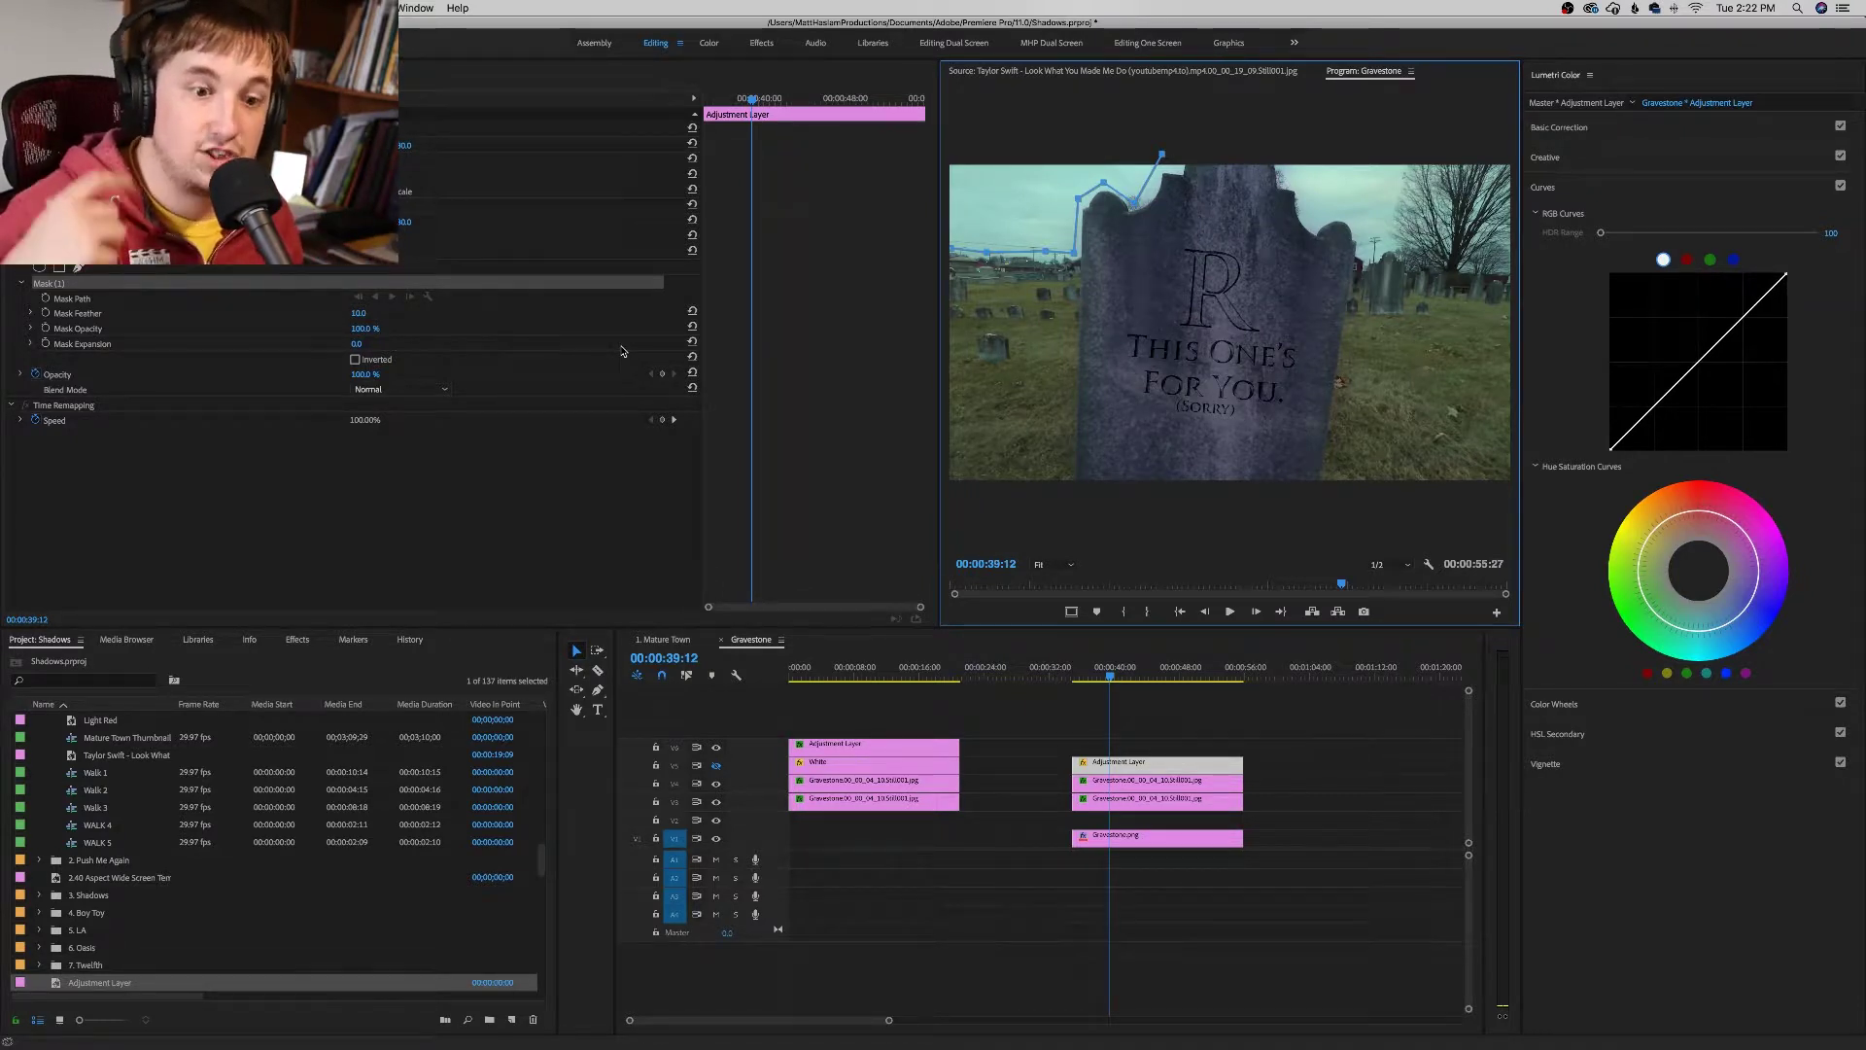
Step: Close the sky mask via the stone's right side, right frame edge and top-left corner; expand Basic Correction
{"action": "left_click", "coordinate": [1289, 156]}
{"action": "left_click", "coordinate": [1299, 190]}
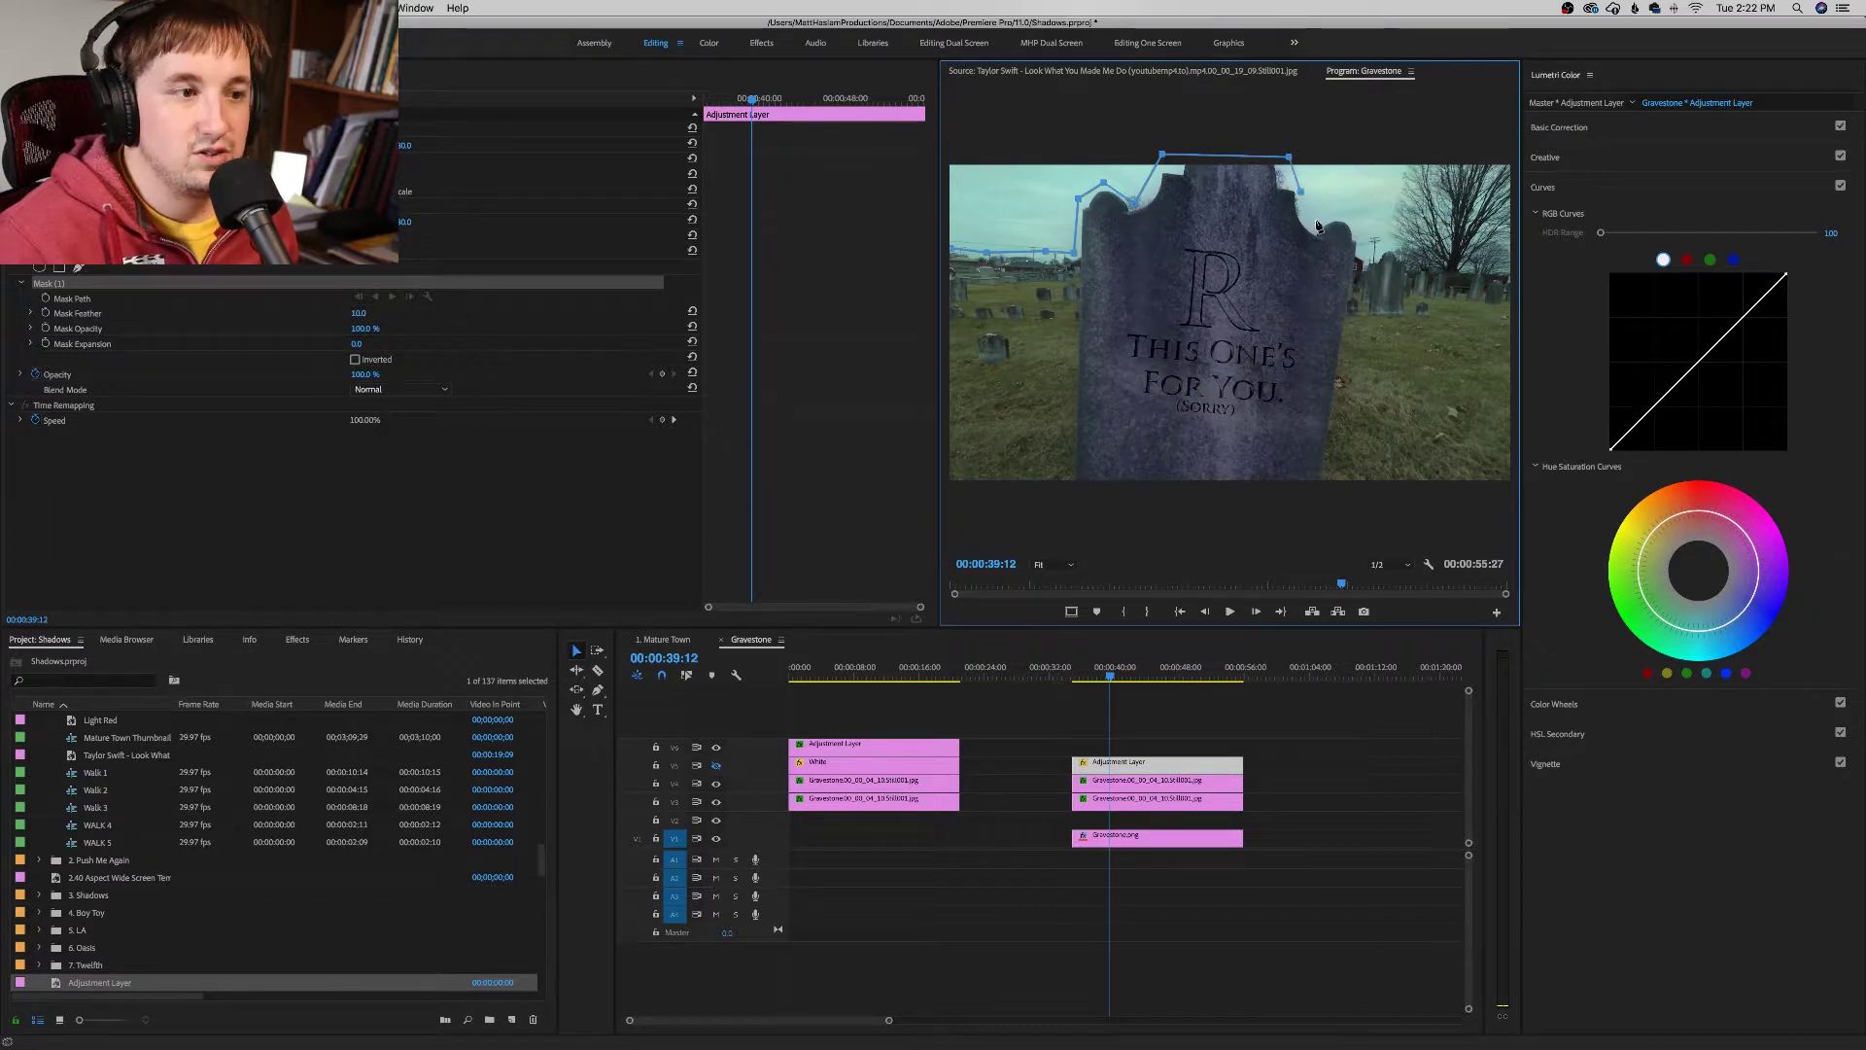
{"action": "left_click", "coordinate": [1317, 222]}
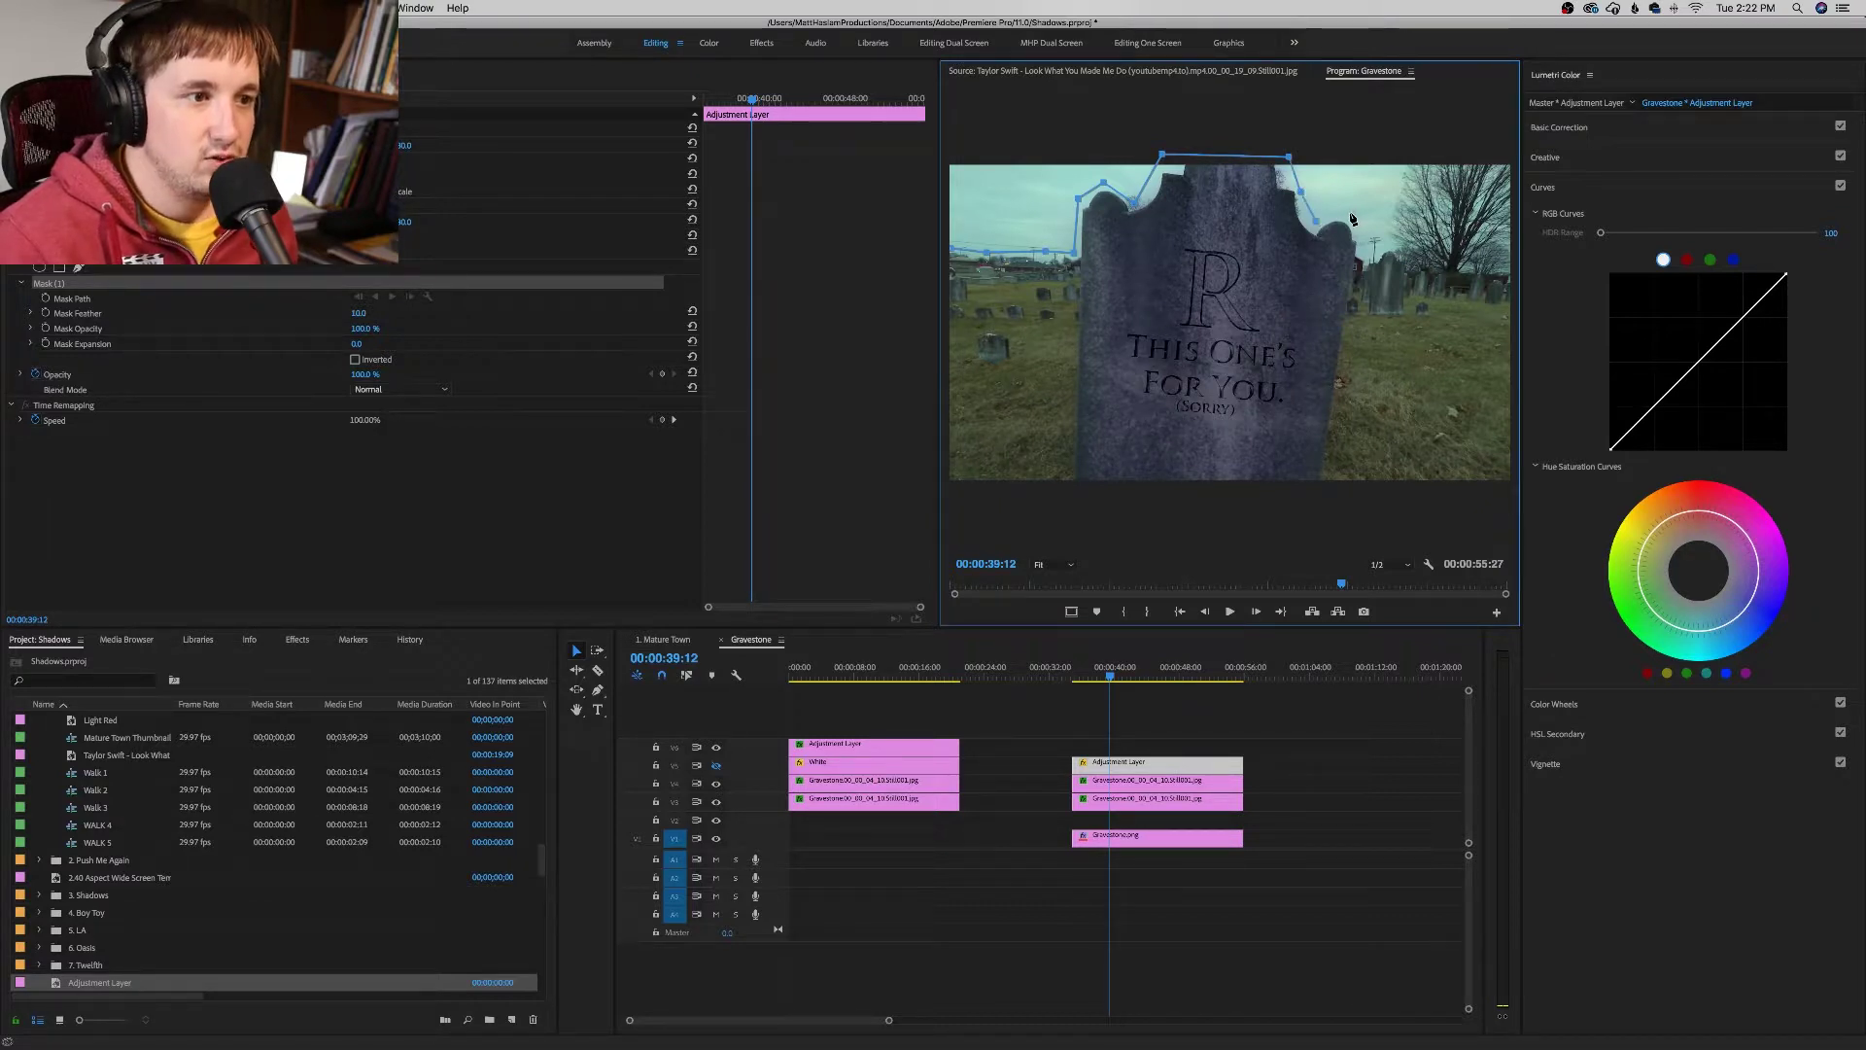
{"action": "left_click", "coordinate": [1351, 214]}
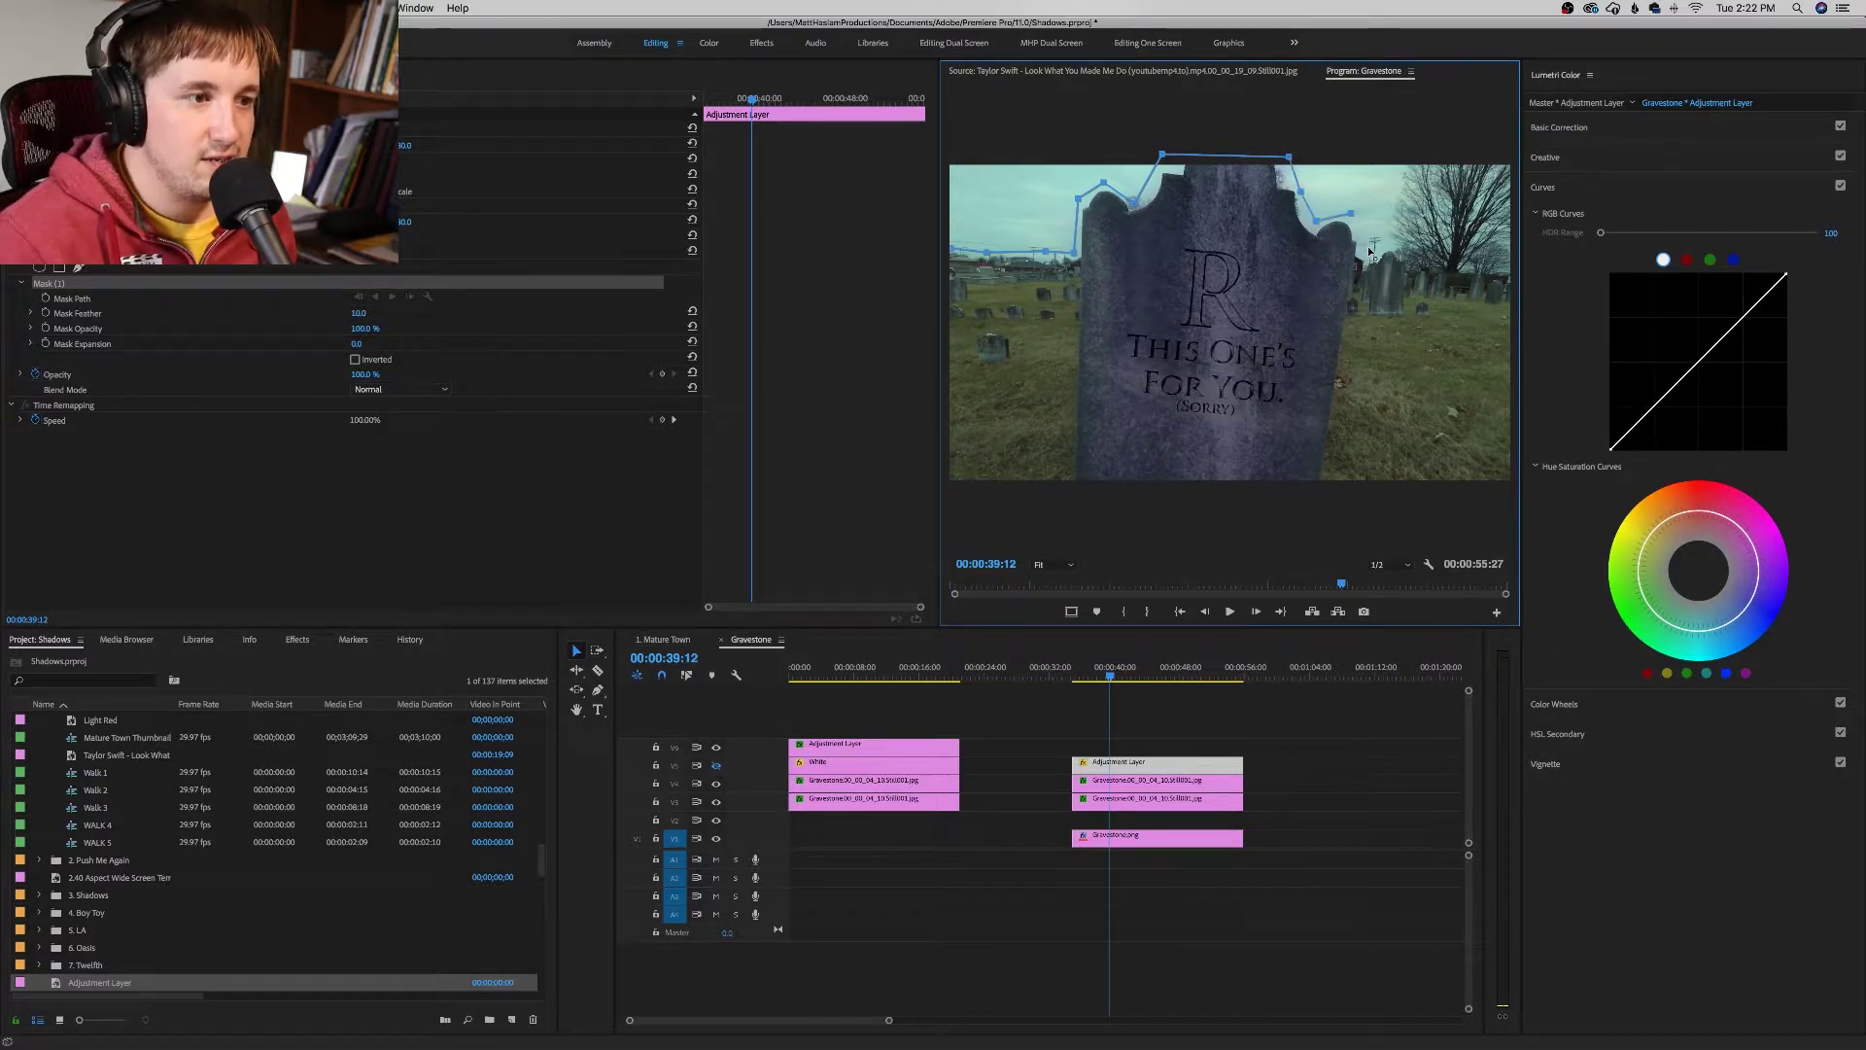
{"action": "left_click", "coordinate": [1369, 249]}
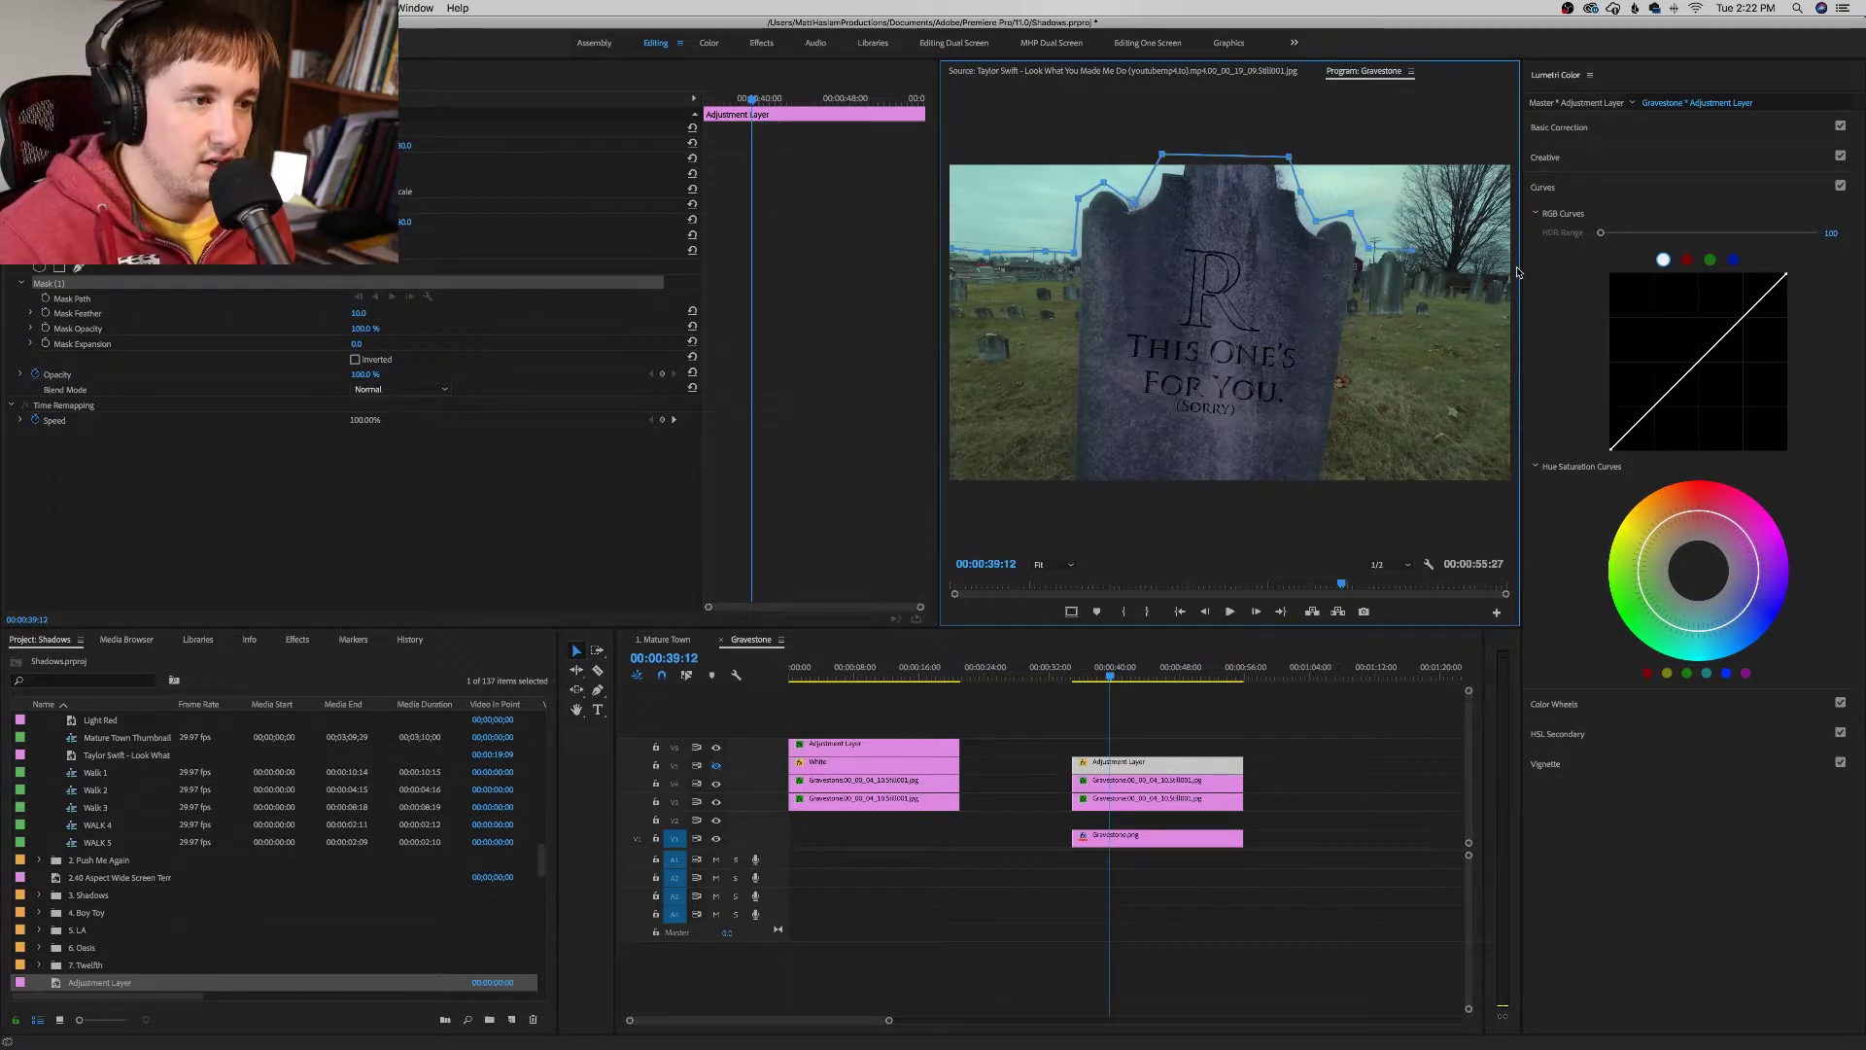
{"action": "left_click", "coordinate": [1506, 263]}
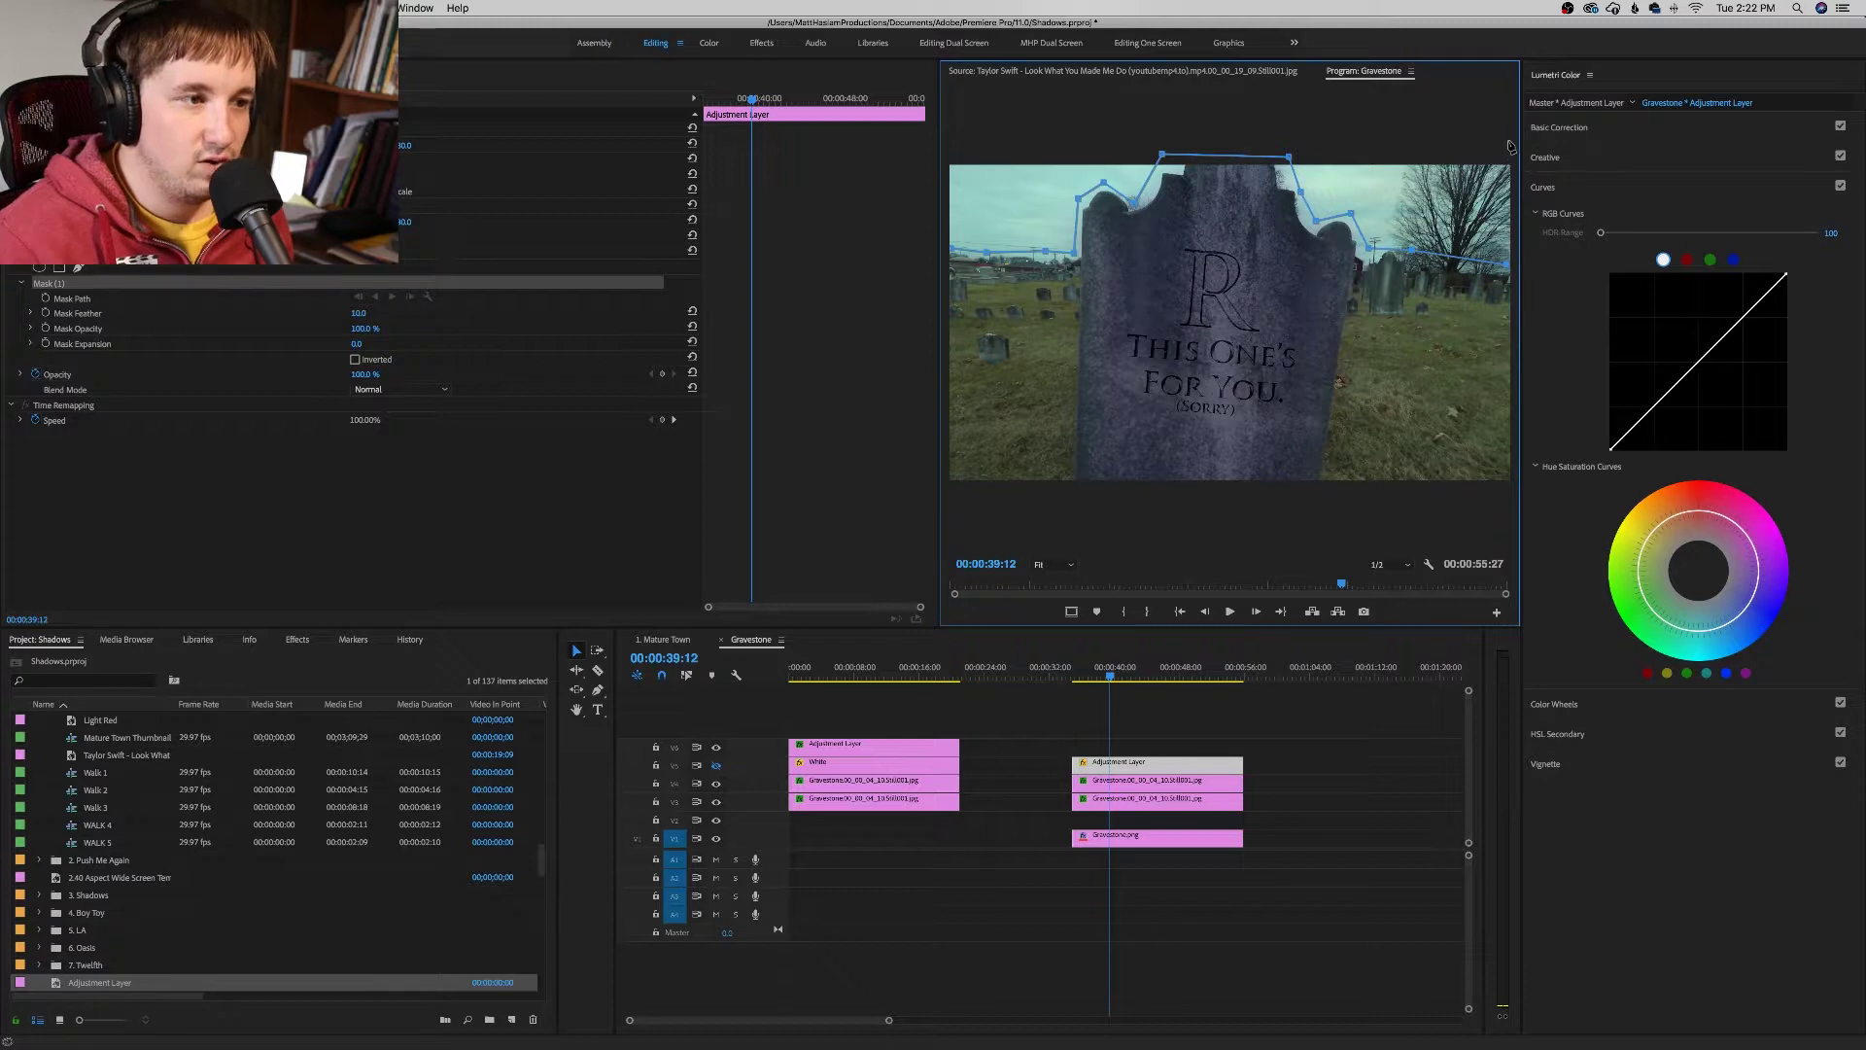
{"action": "left_click", "coordinate": [952, 144]}
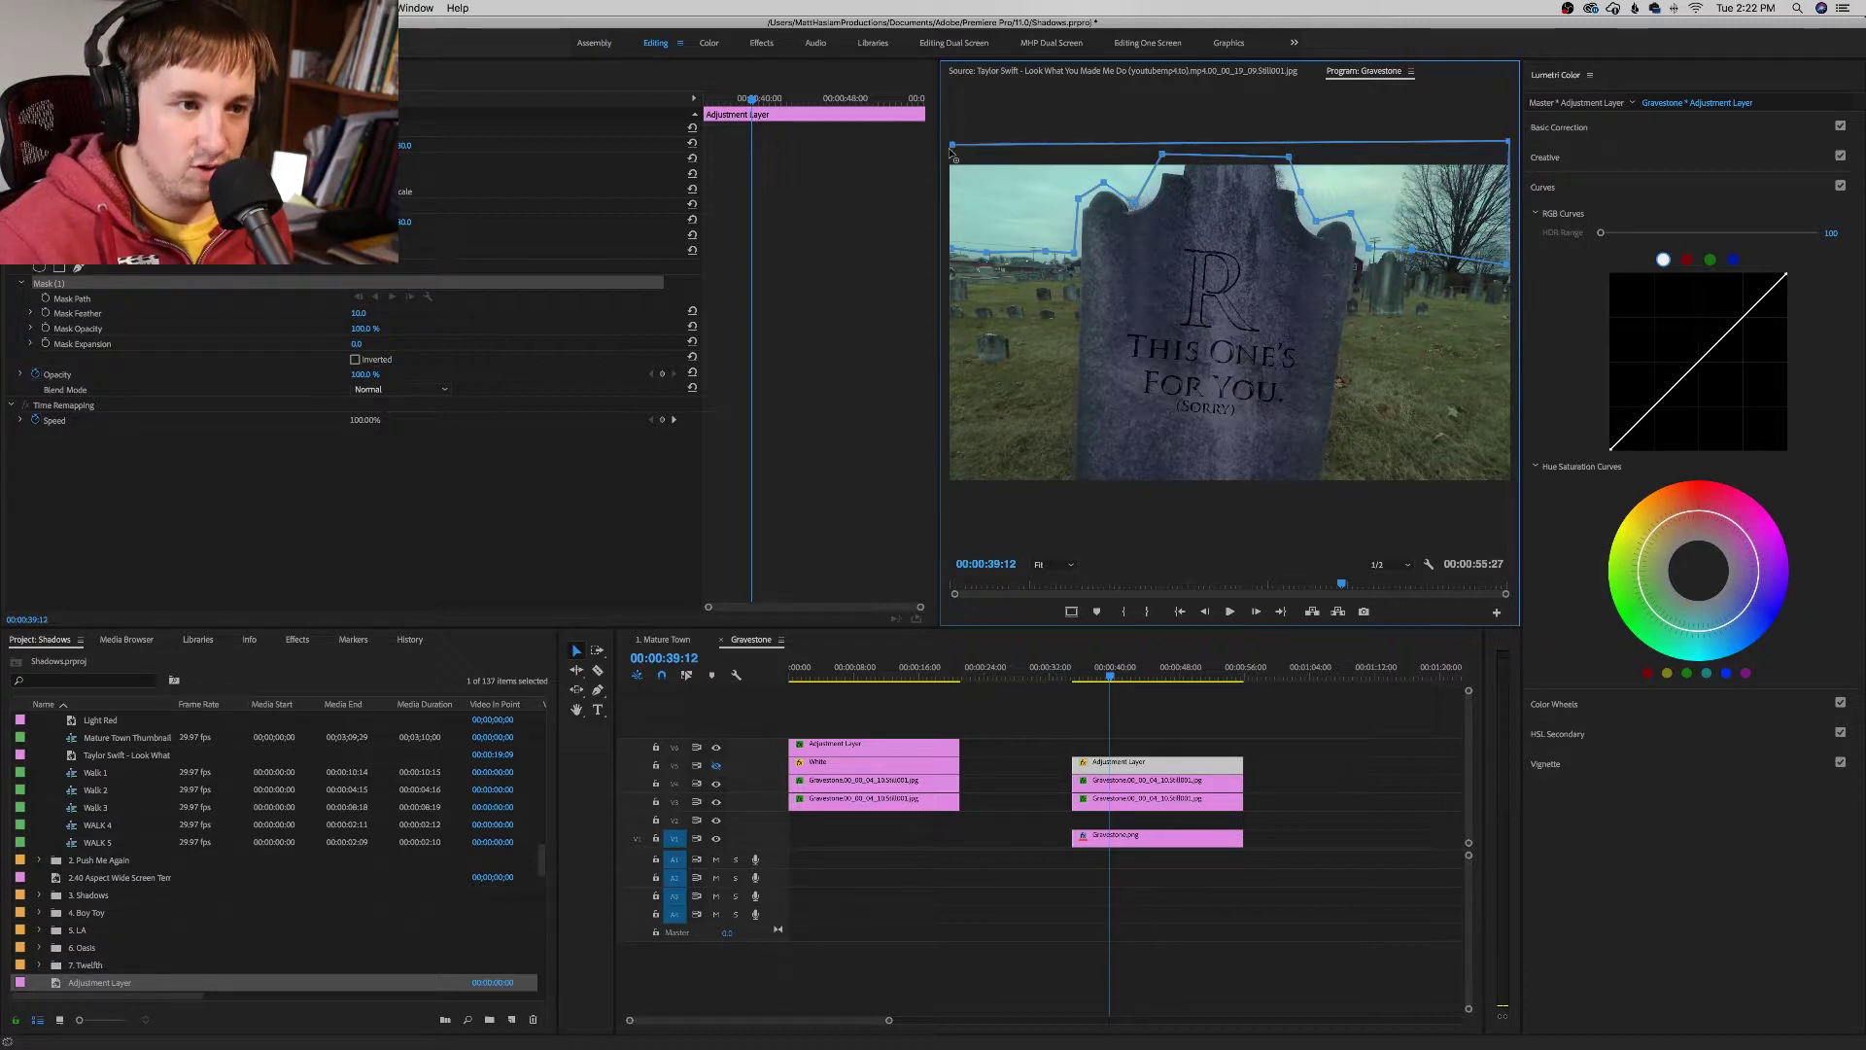
{"action": "left_click", "coordinate": [955, 255]}
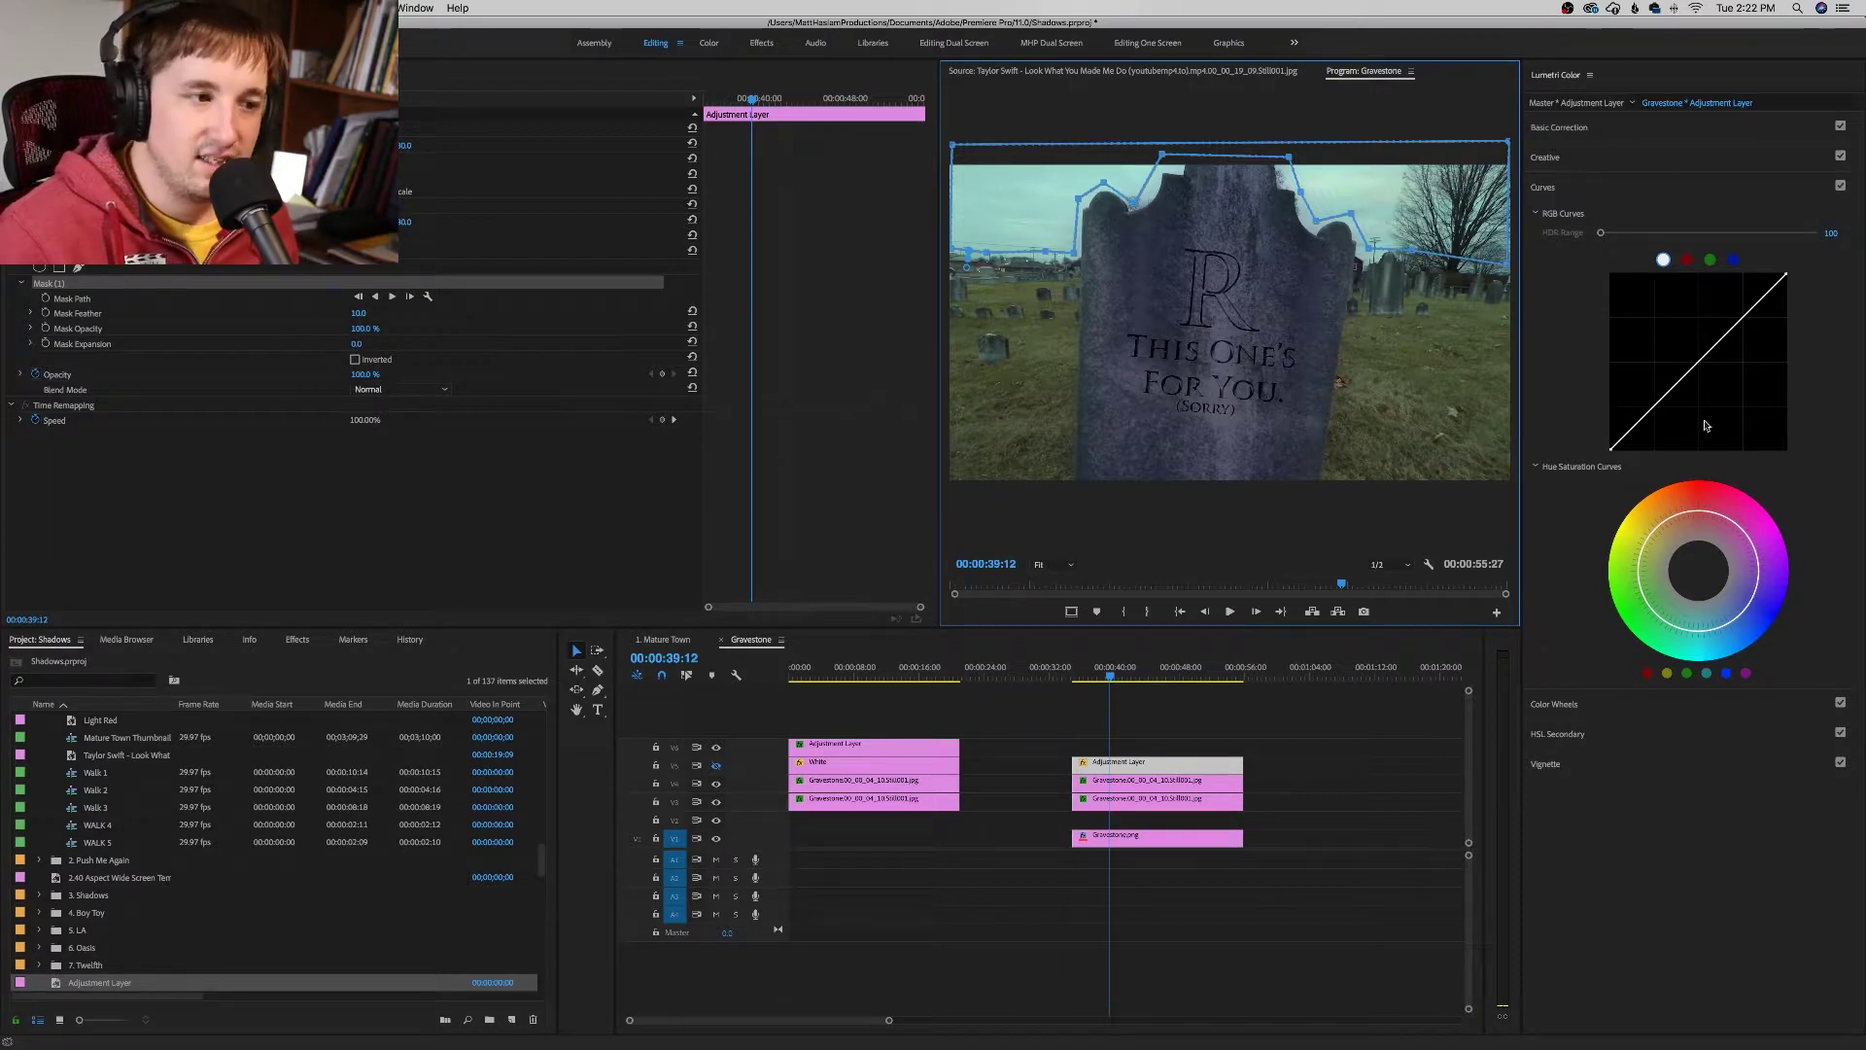
{"action": "left_click", "coordinate": [1637, 130]}
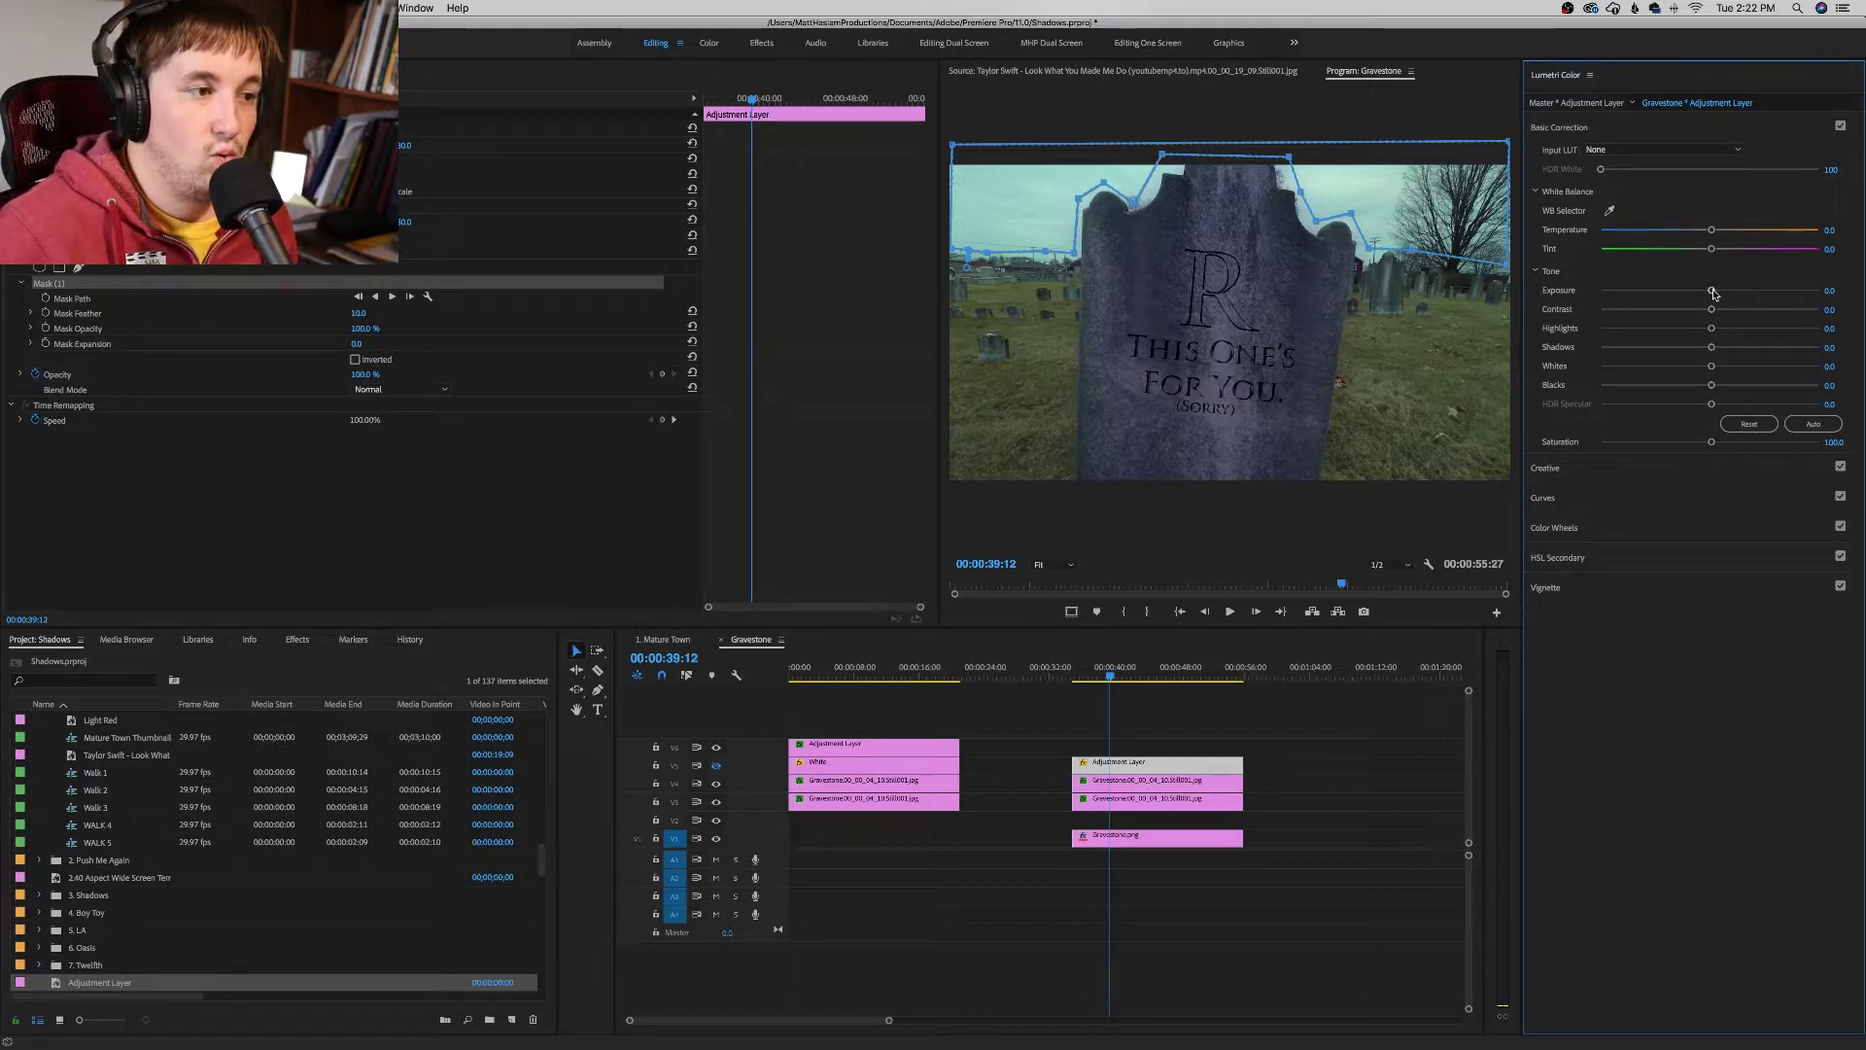
Step: Move the adjustment layer to the top track and lower the masked sky's exposure
{"action": "left_click_drag", "start_coordinate": [1714, 293], "coordinate": [1694, 292]}
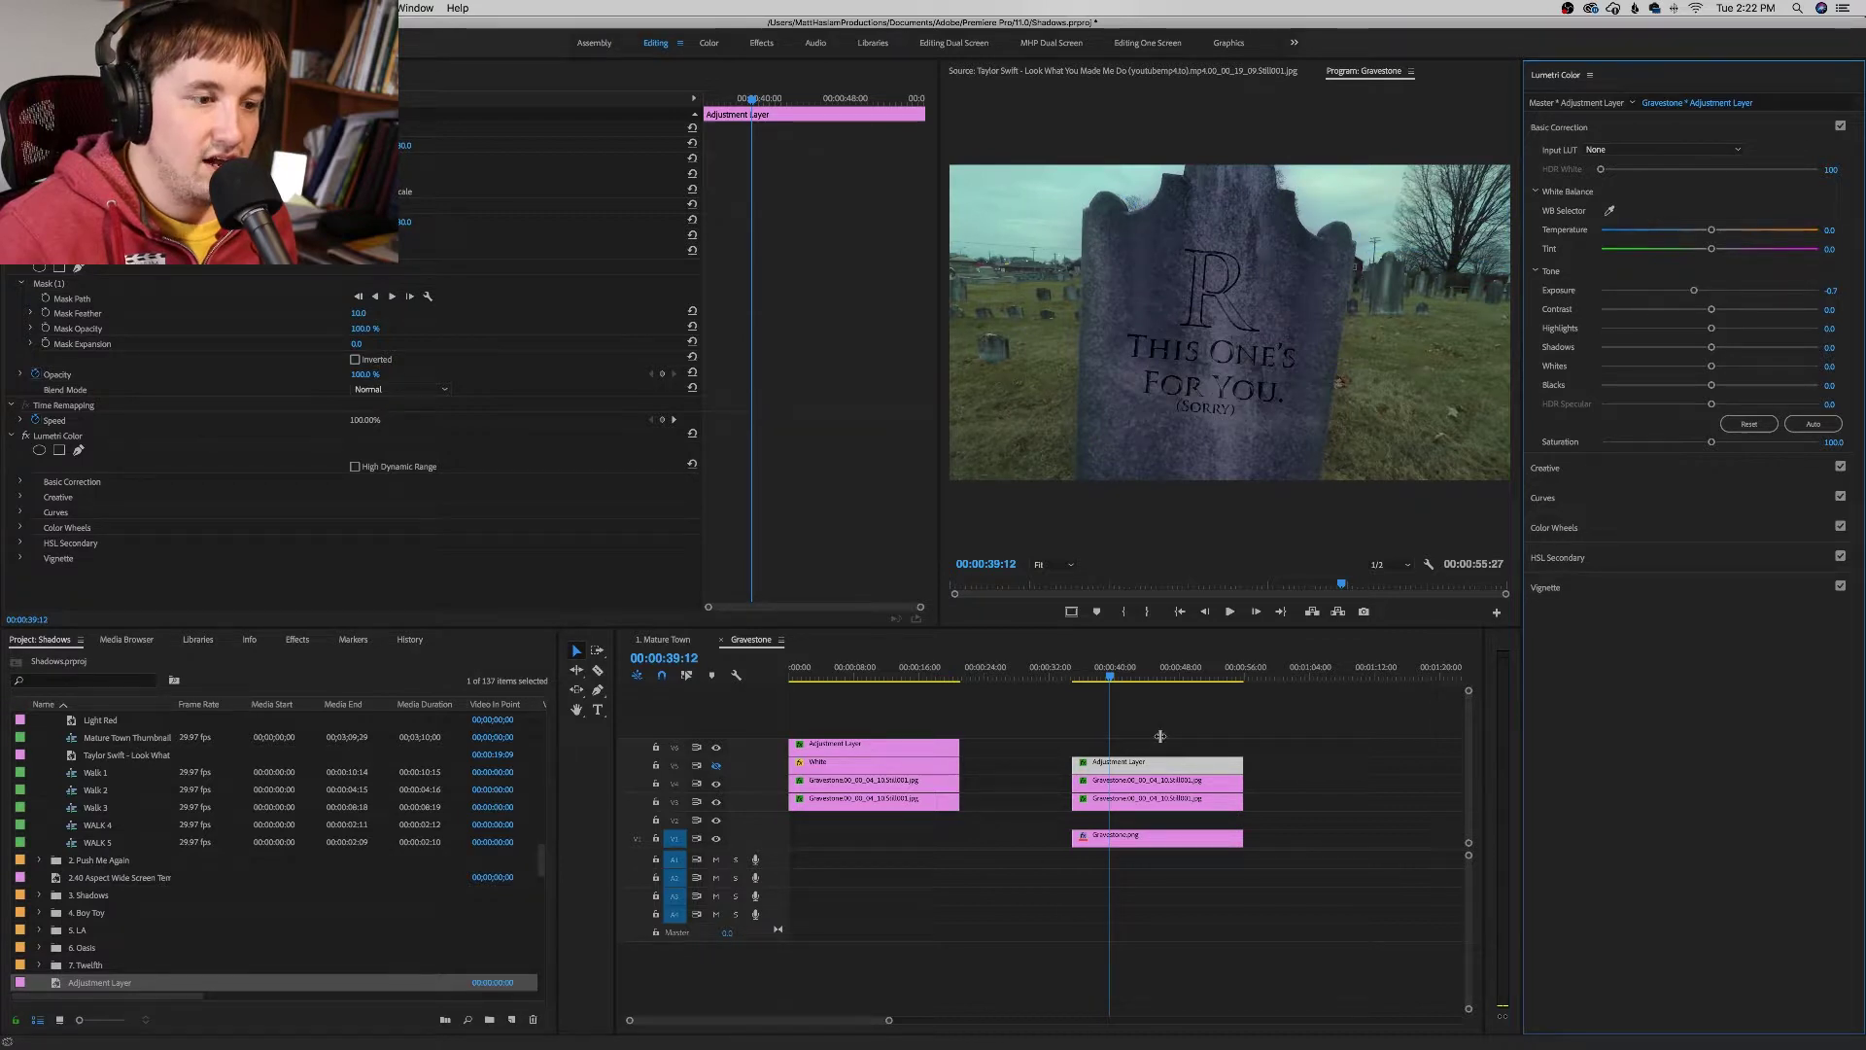
{"action": "left_click_drag", "start_coordinate": [1109, 764], "coordinate": [1109, 751]}
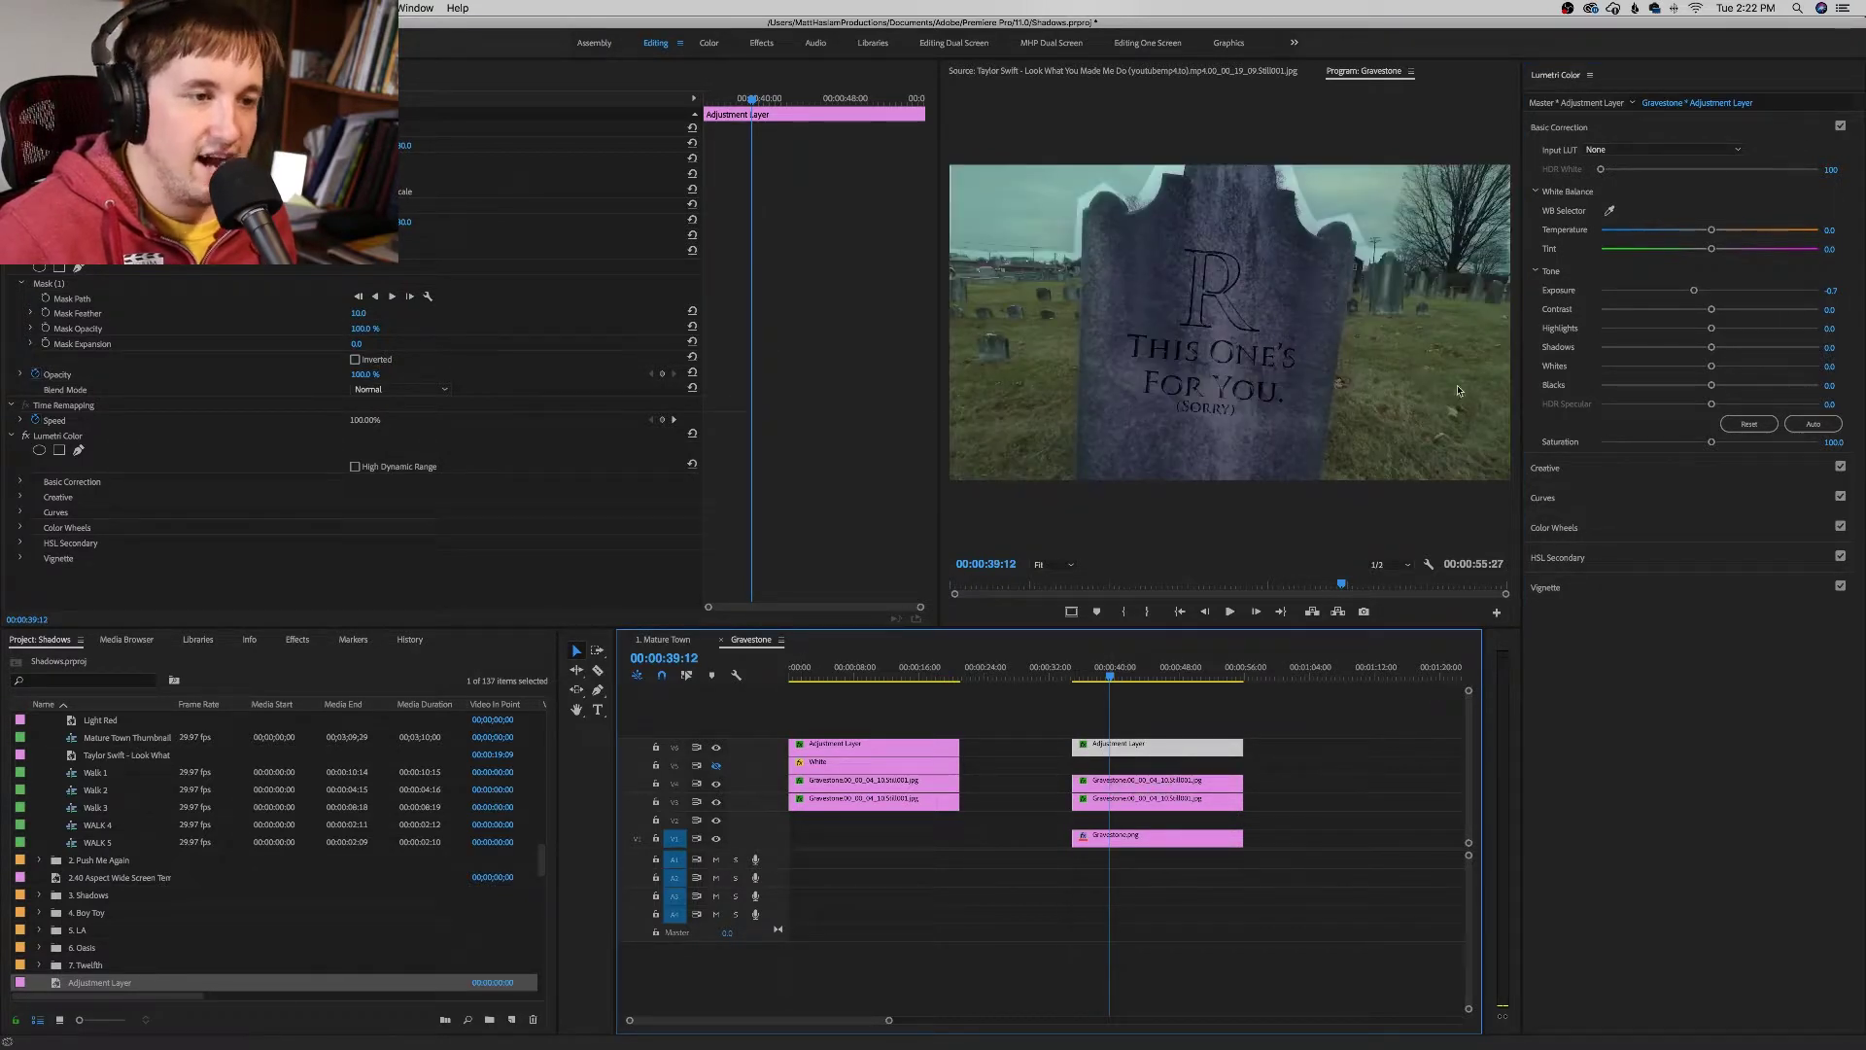
{"action": "left_click_drag", "start_coordinate": [1693, 292], "coordinate": [1645, 304]}
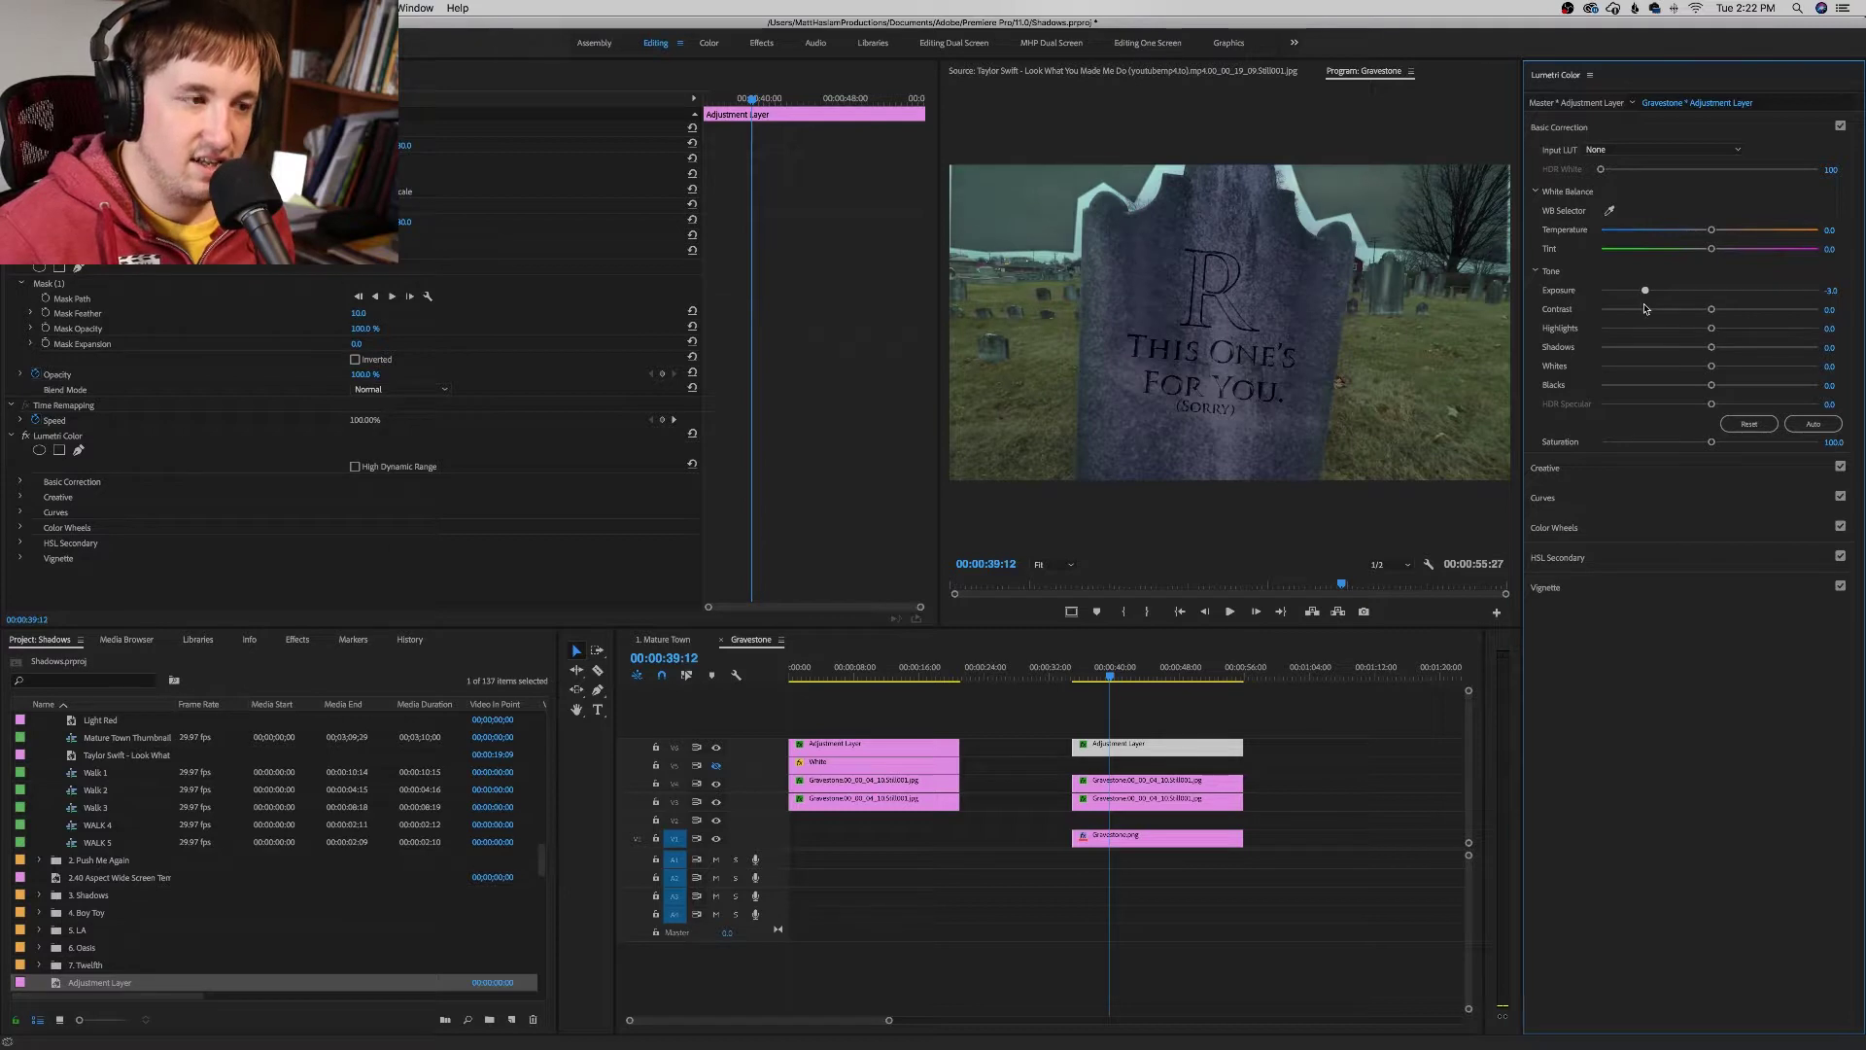
Step: Raise contrast, adjust highlights, shadows and whites, deepen blacks to -29.4, and feather the mask to 176
{"action": "left_click", "coordinate": [1730, 310]}
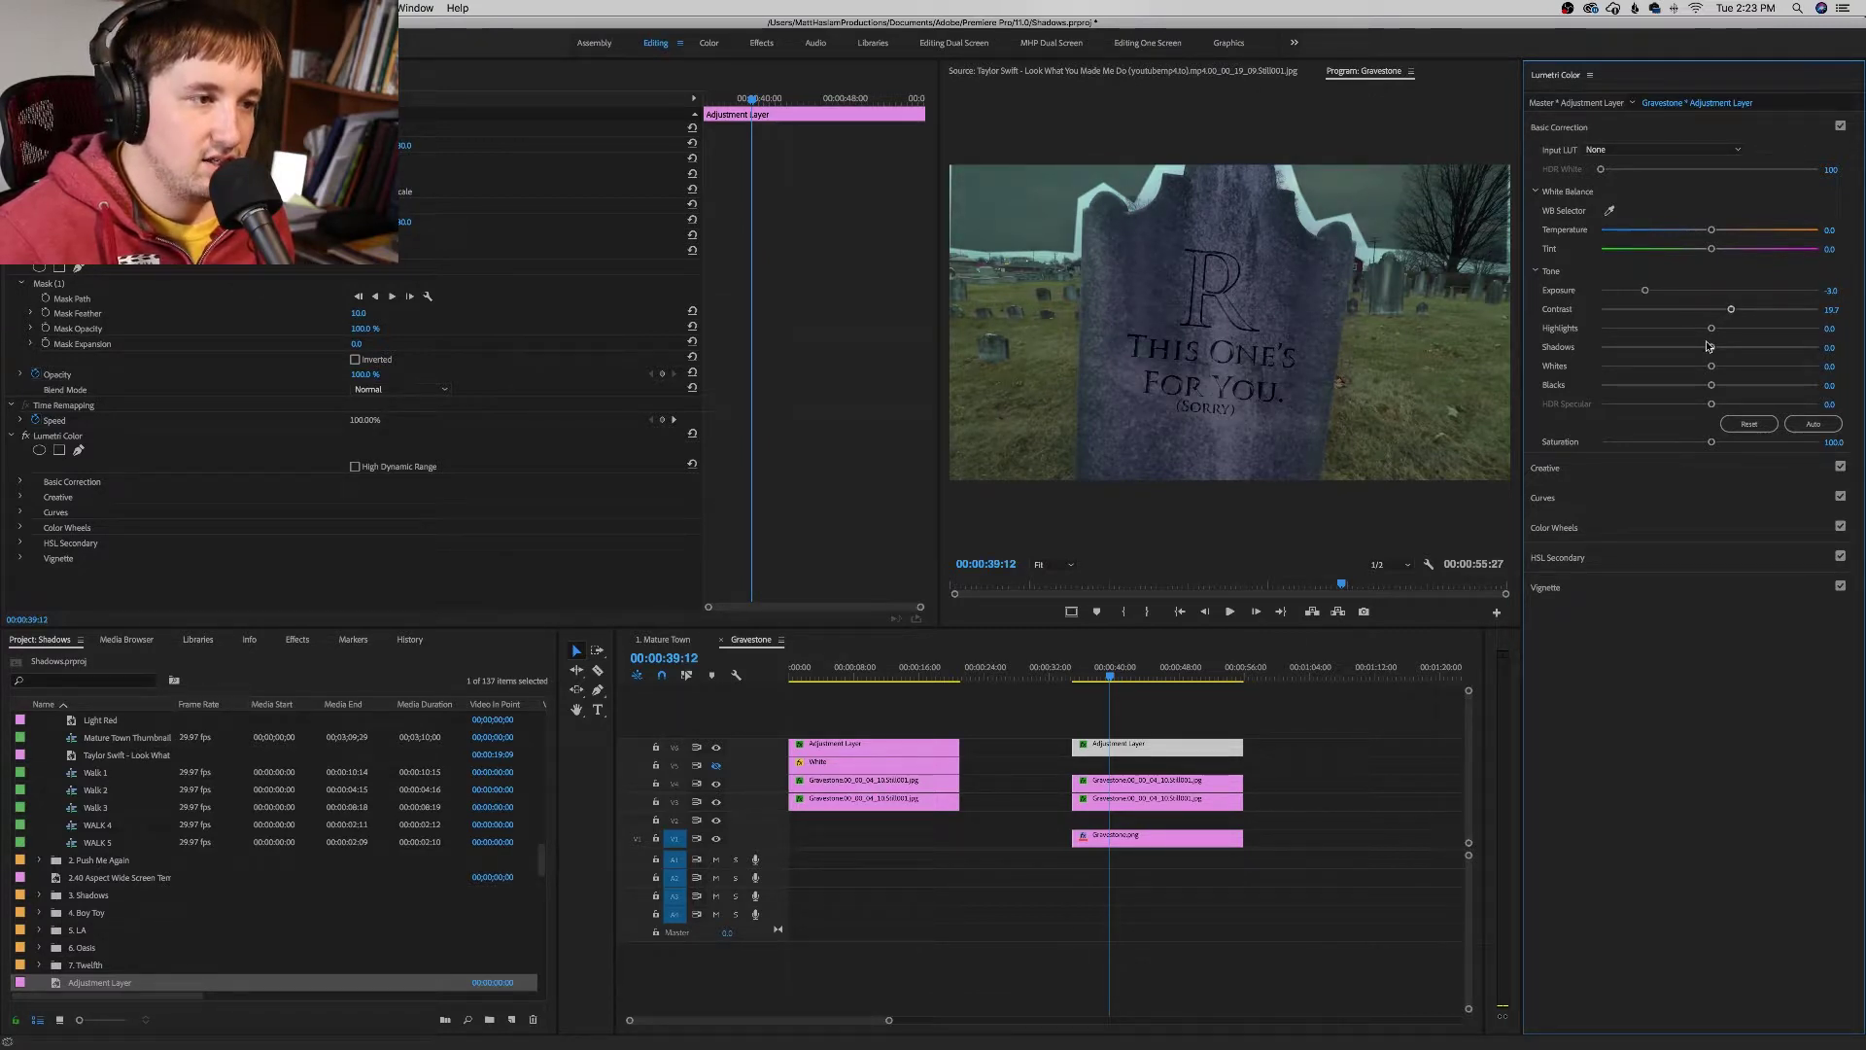
{"action": "left_click", "coordinate": [1699, 327]}
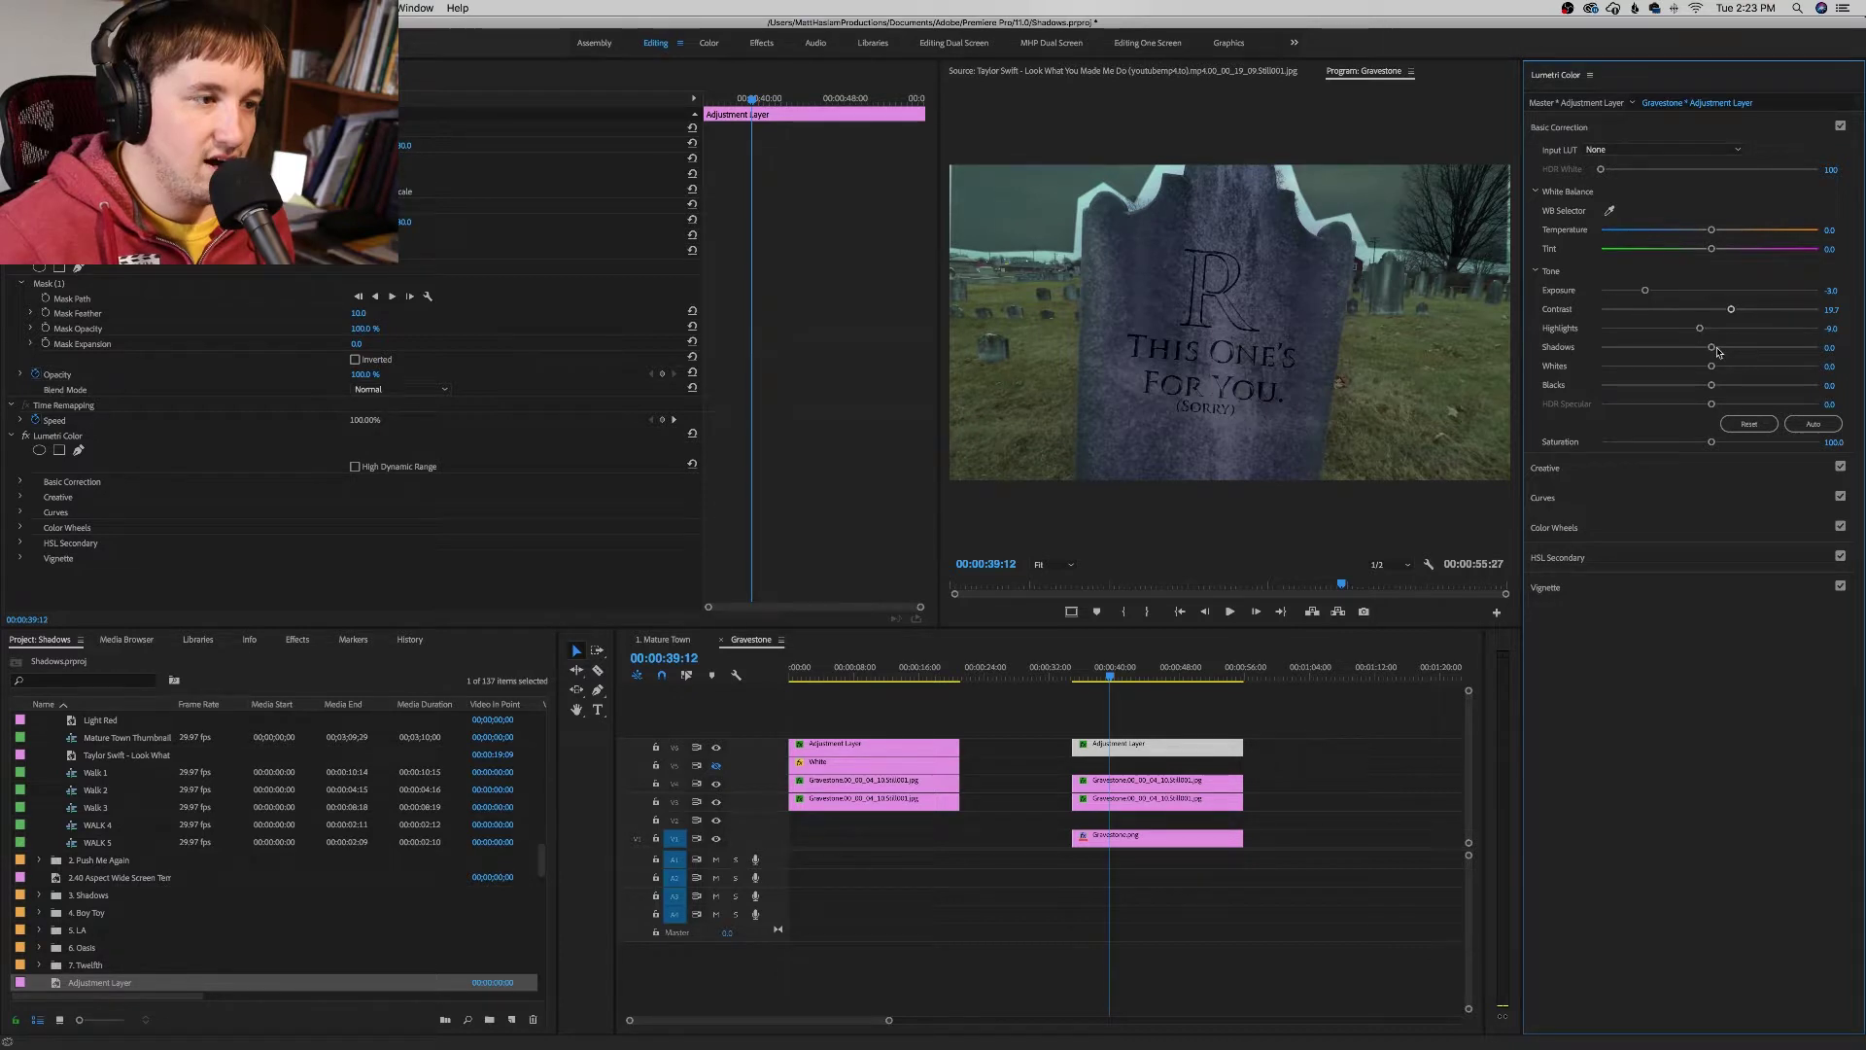
{"action": "left_click", "coordinate": [1716, 348]}
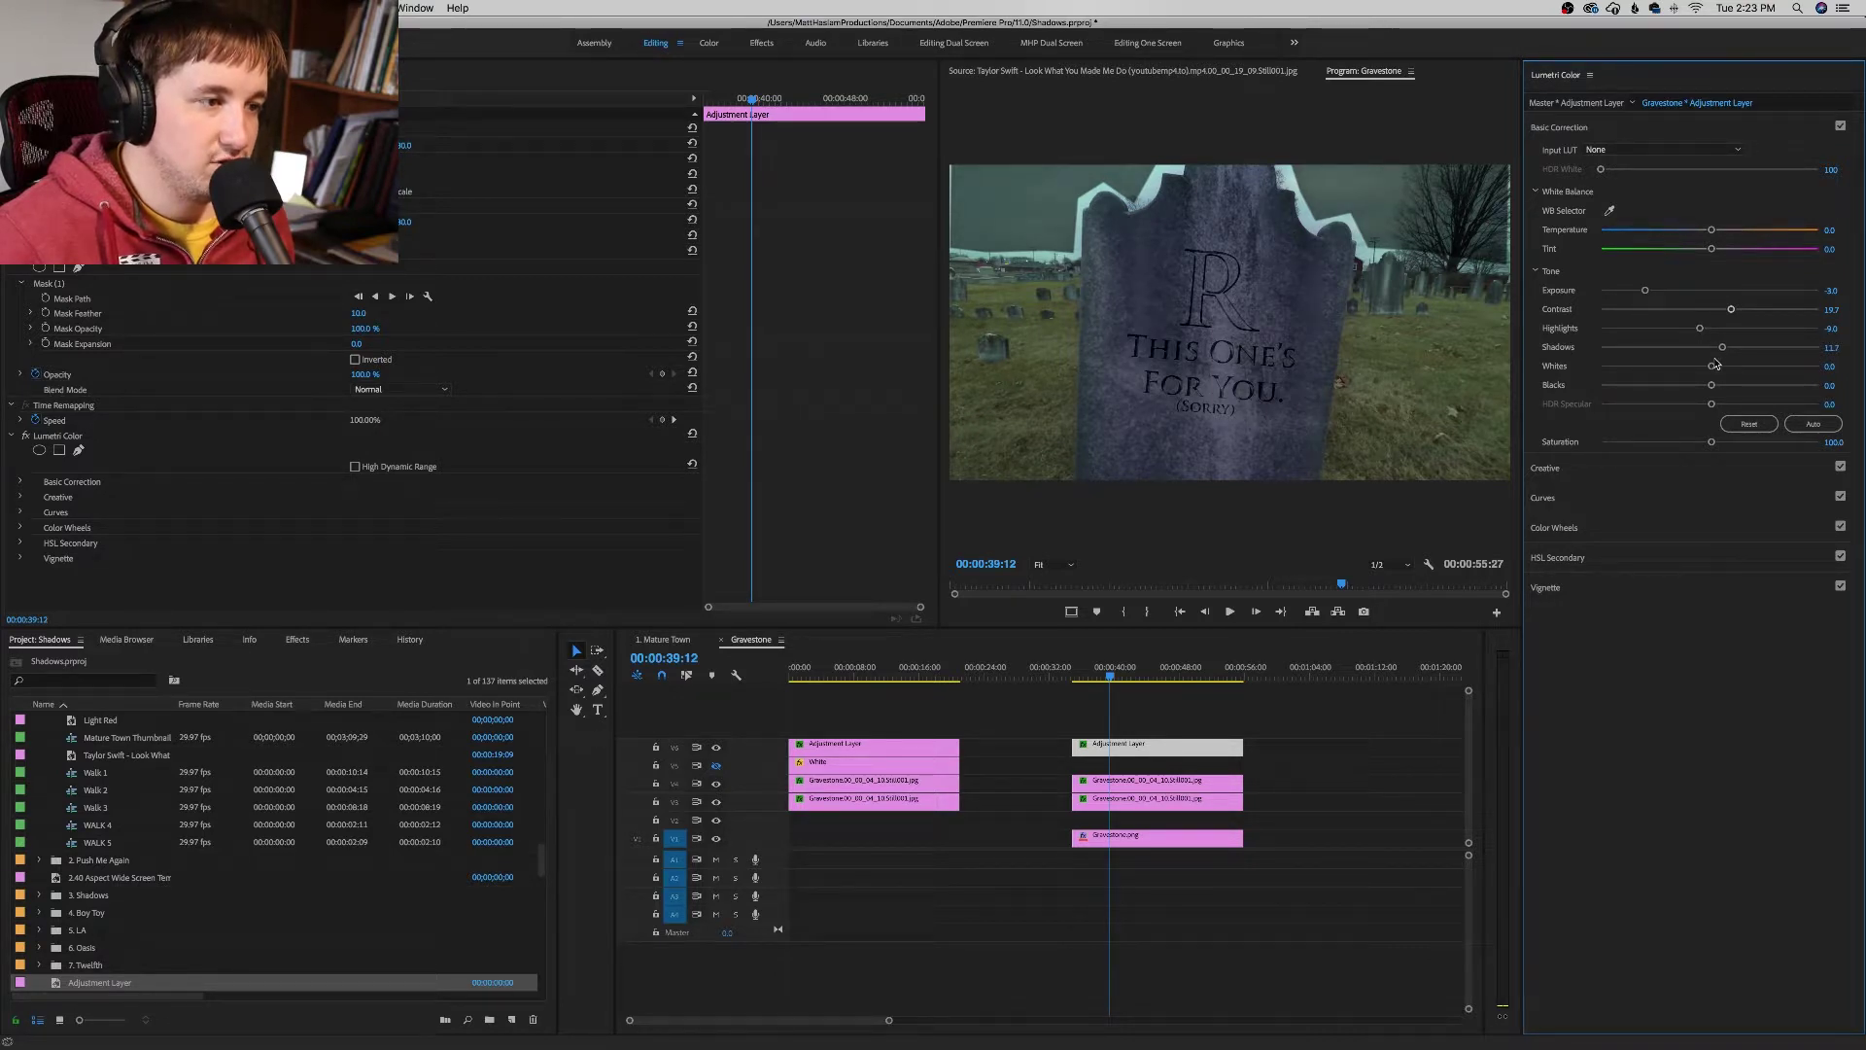
{"action": "left_click_drag", "start_coordinate": [1717, 366], "coordinate": [1691, 386]}
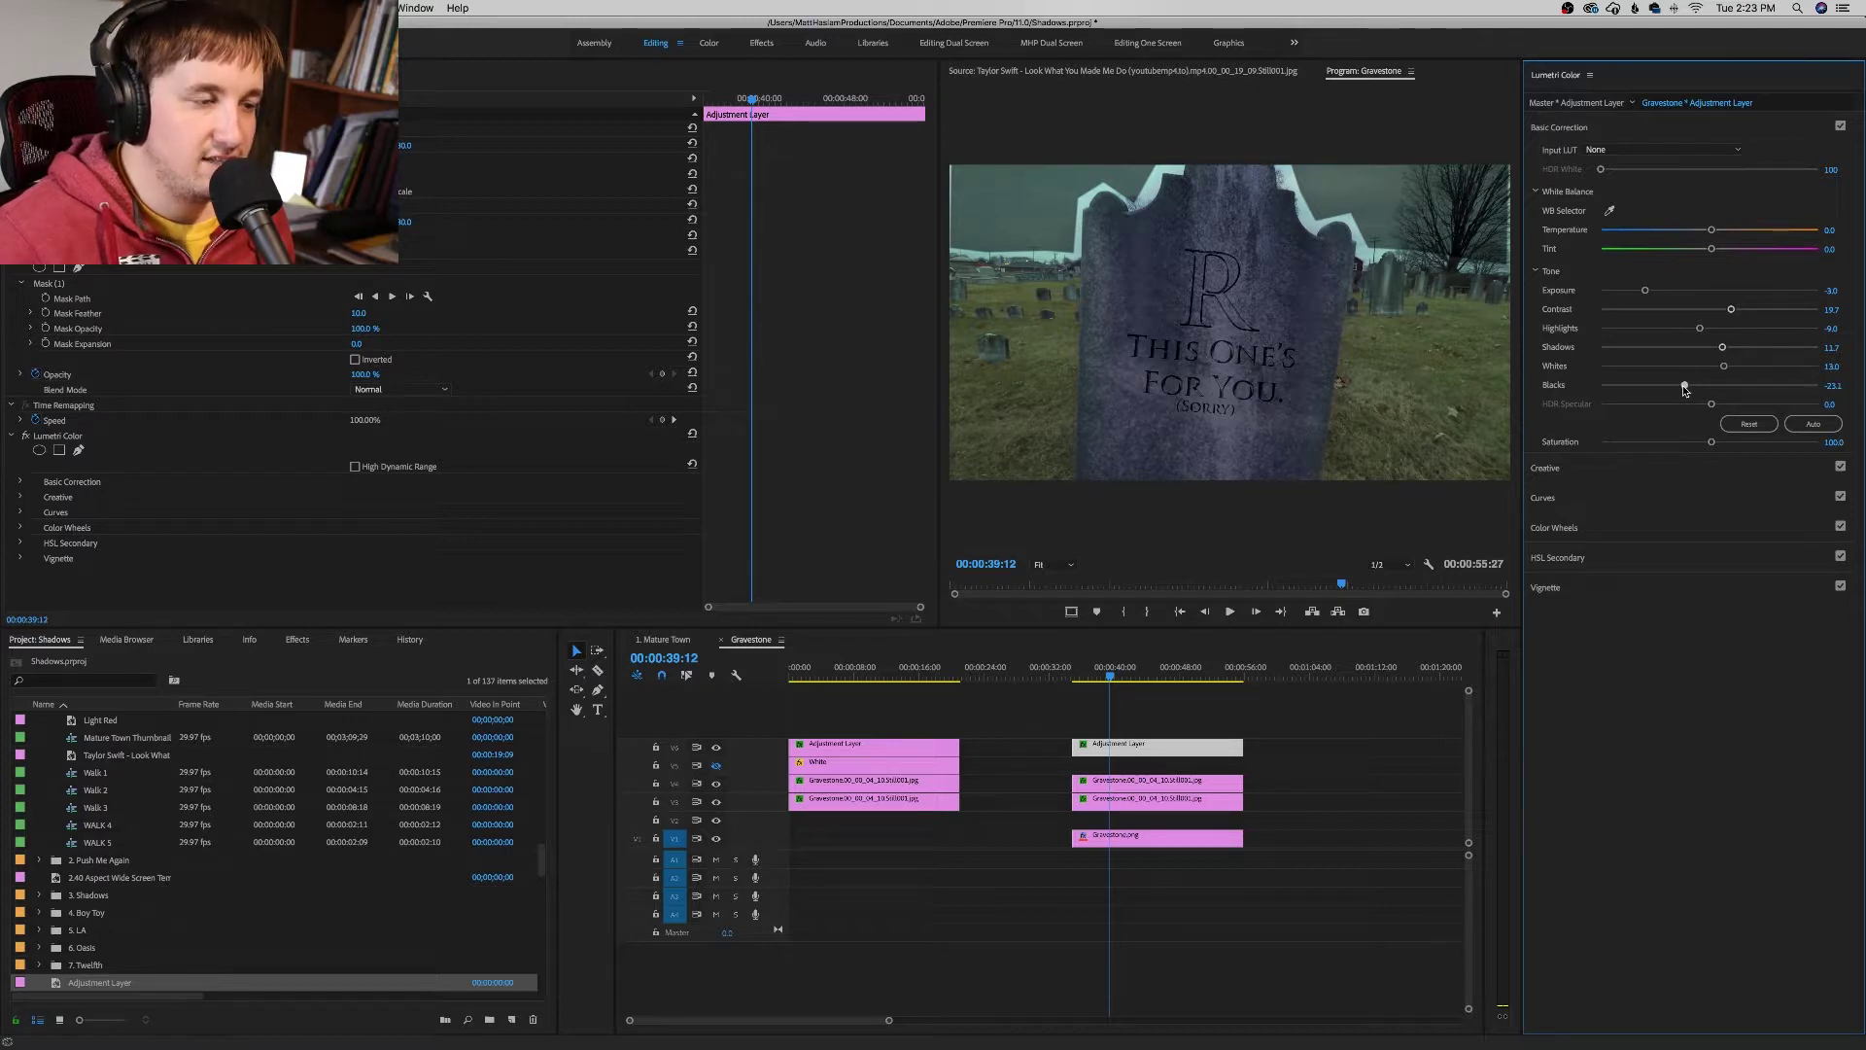
{"action": "left_click_drag", "start_coordinate": [1684, 391], "coordinate": [1678, 392]}
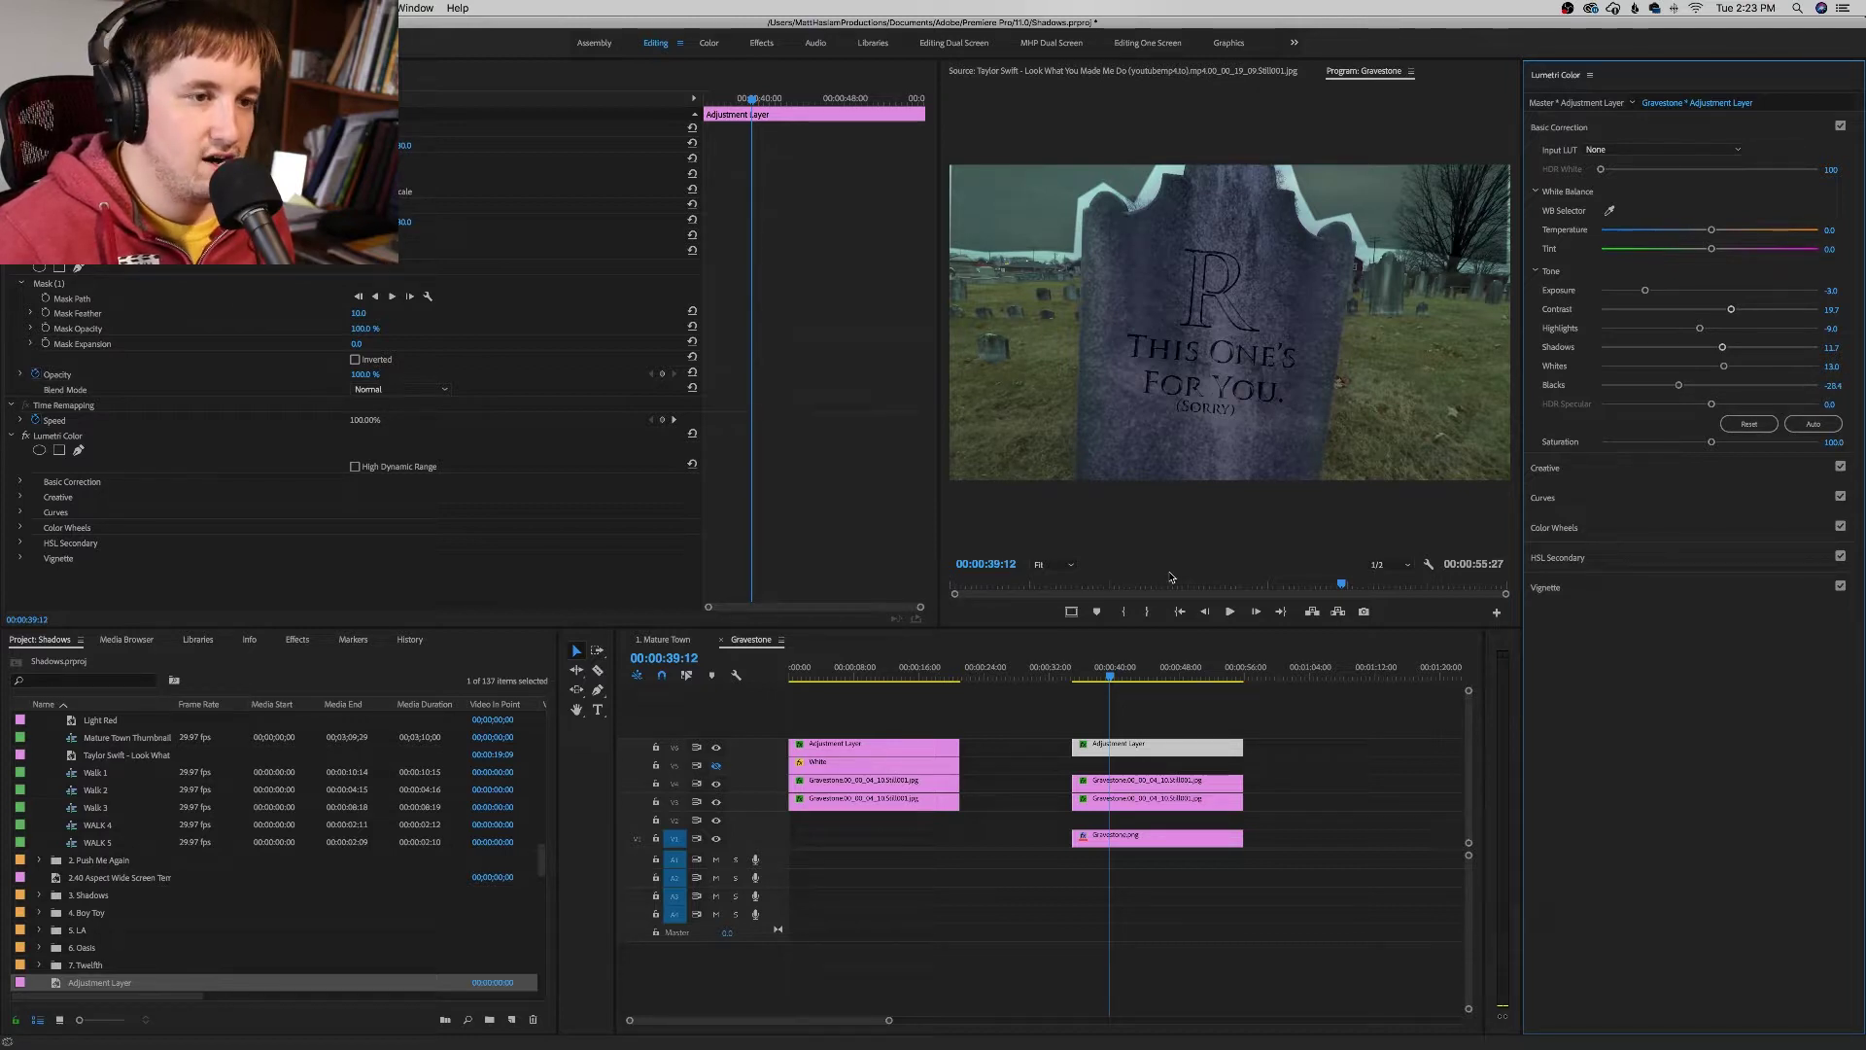
{"action": "left_click_drag", "start_coordinate": [347, 316], "coordinate": [457, 317]}
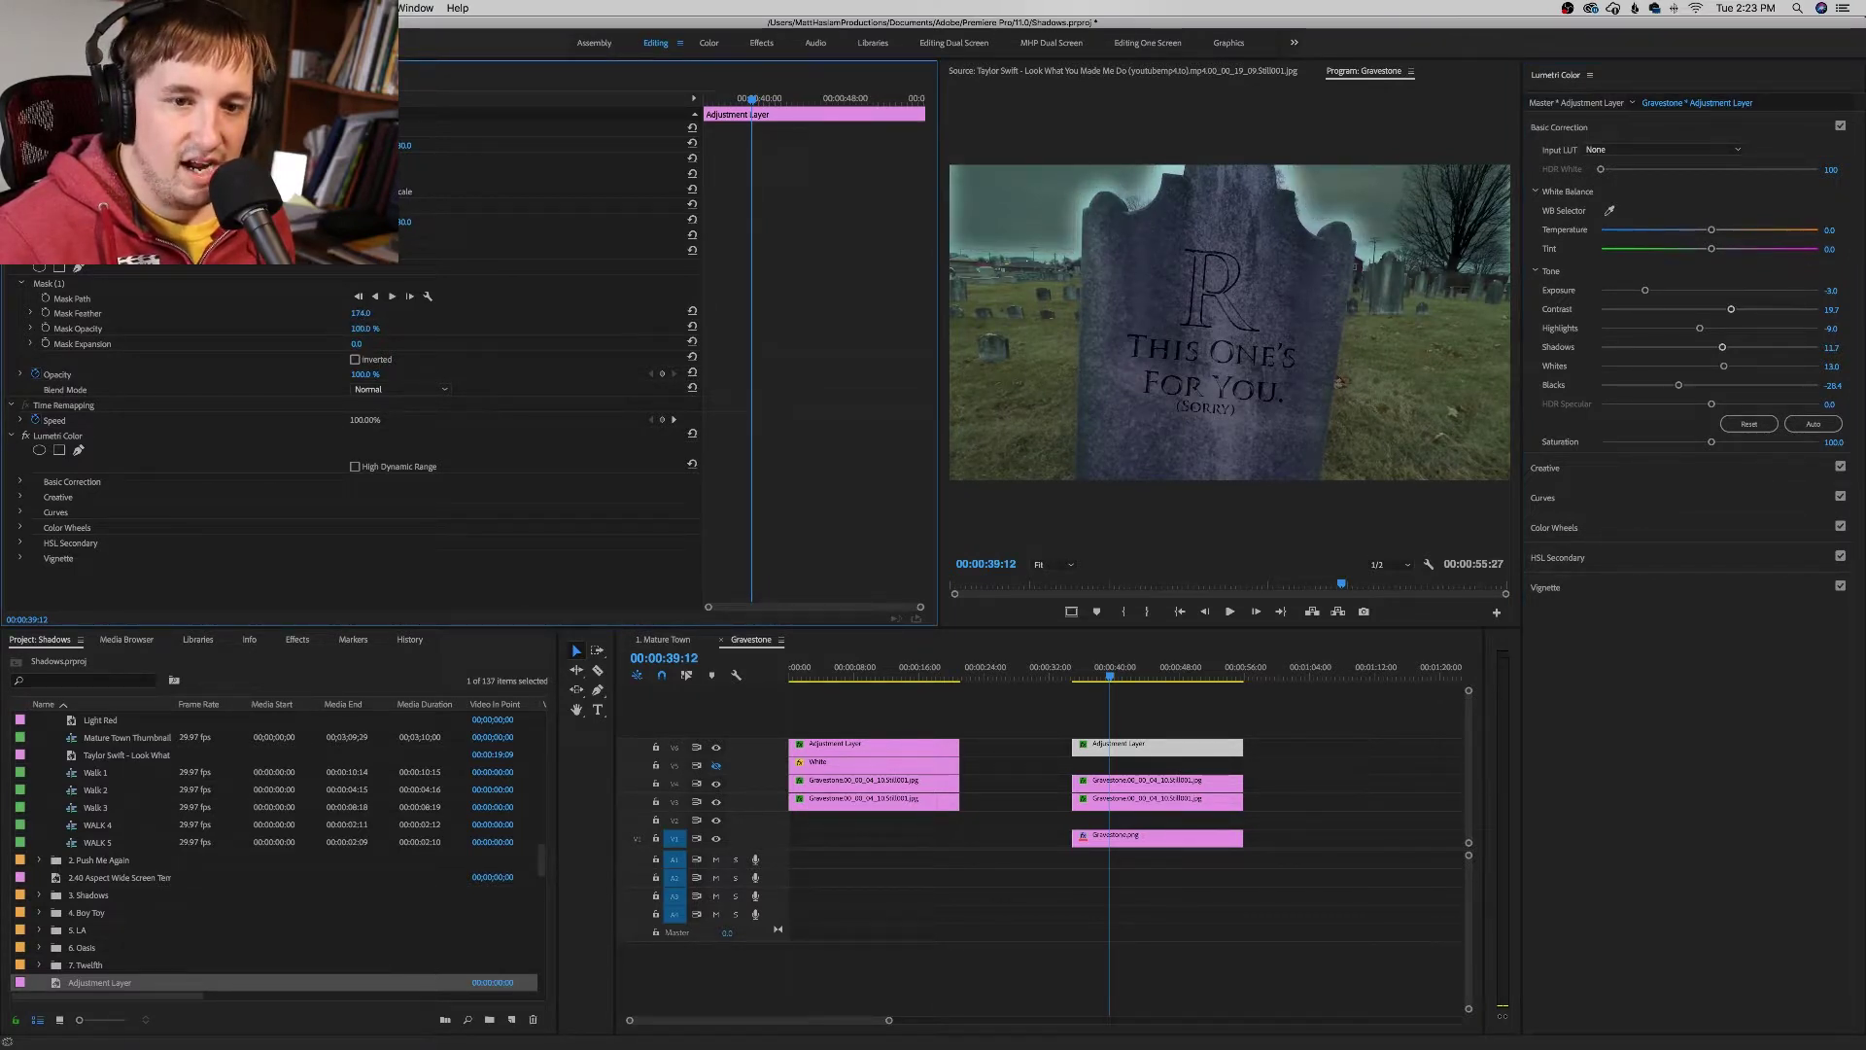
Step: Set the sky mask expansion to 166 and save the project
{"action": "left_click_drag", "start_coordinate": [355, 344], "coordinate": [442, 344]}
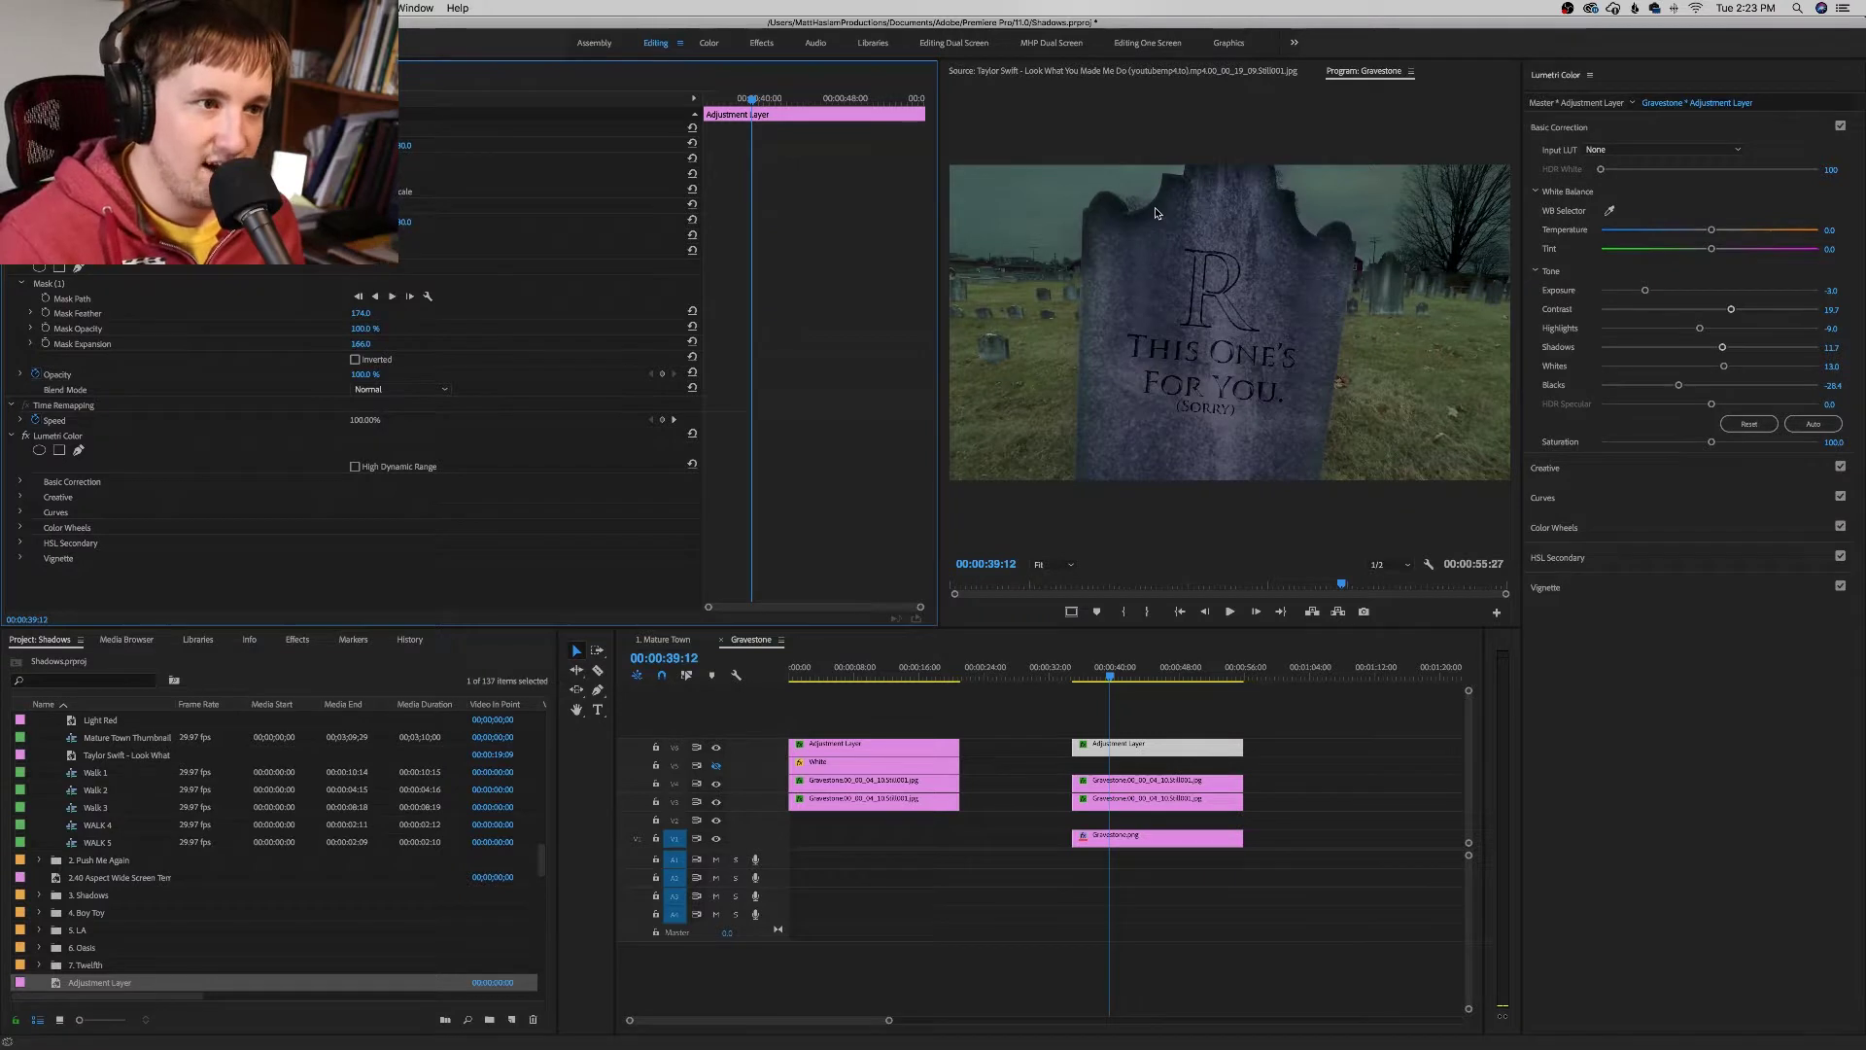
{"action": "key", "text": "super+s"}
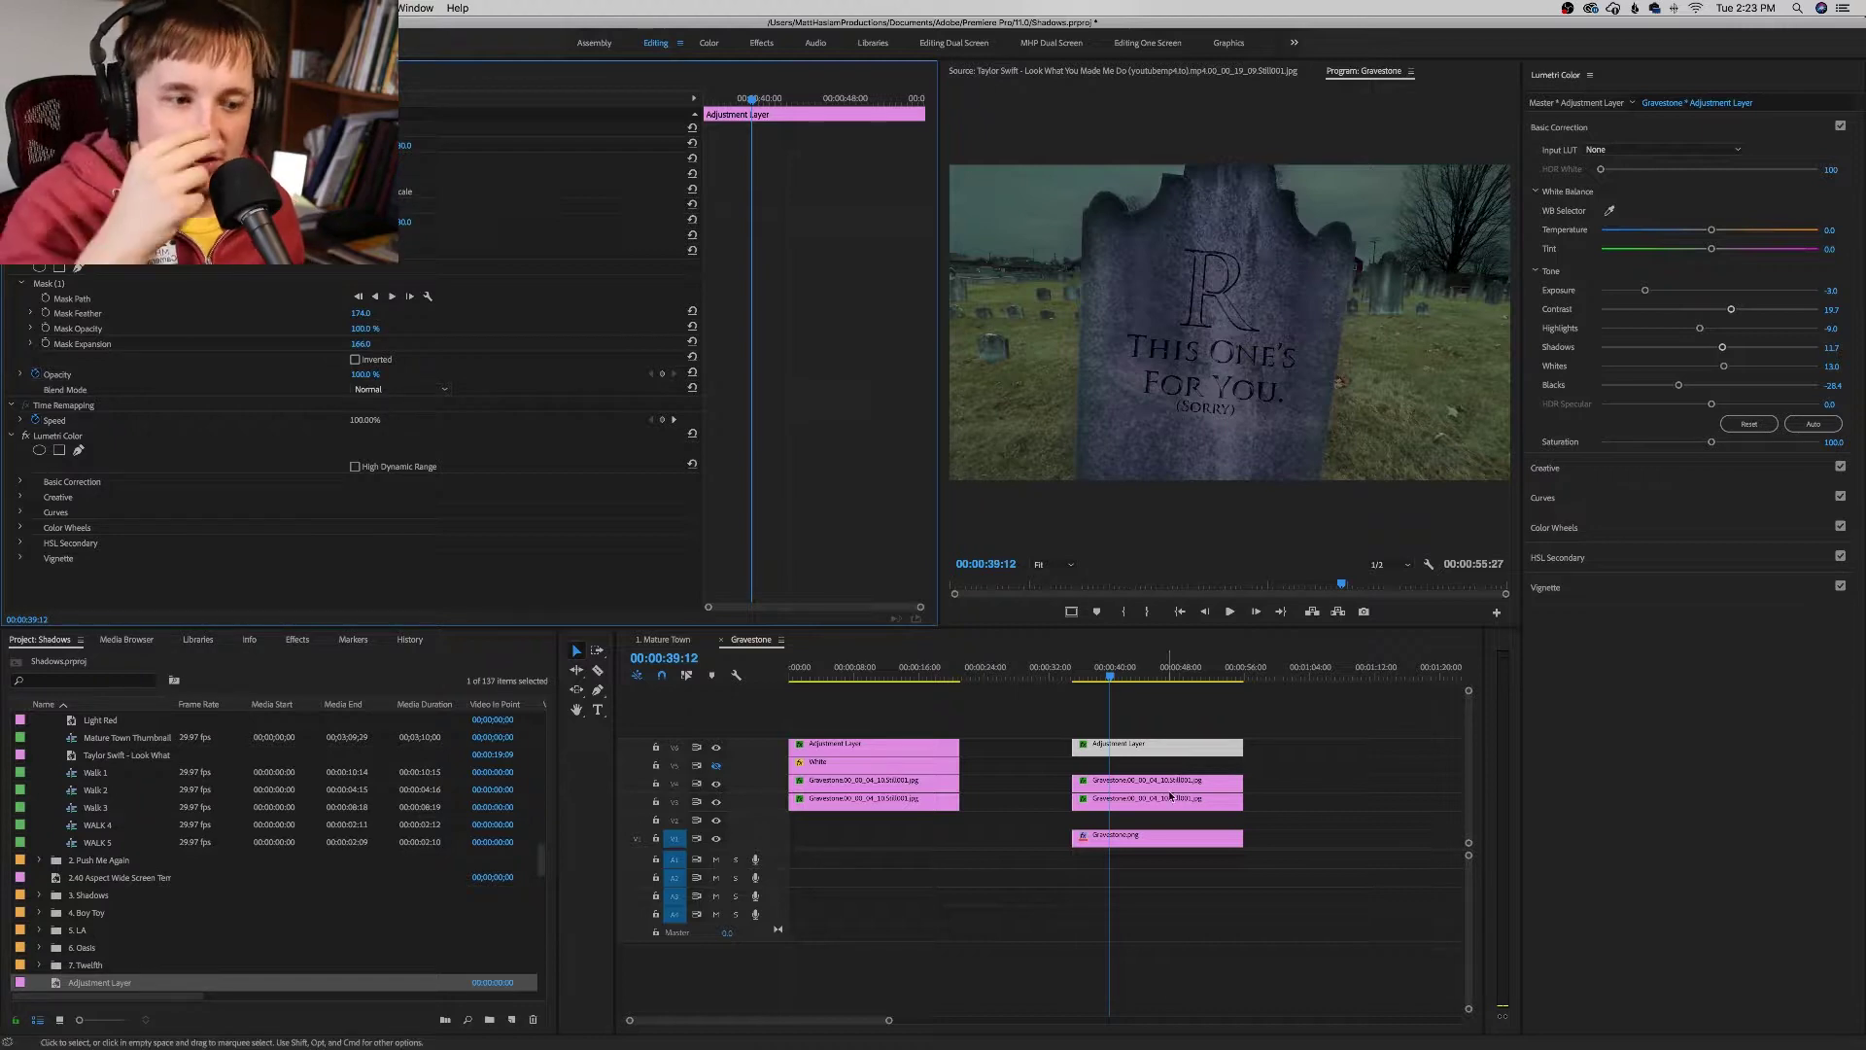
Step: Lower the Lumetri exposure of the Gravestone.png clip to darken it
{"action": "left_click", "coordinate": [1174, 830]}
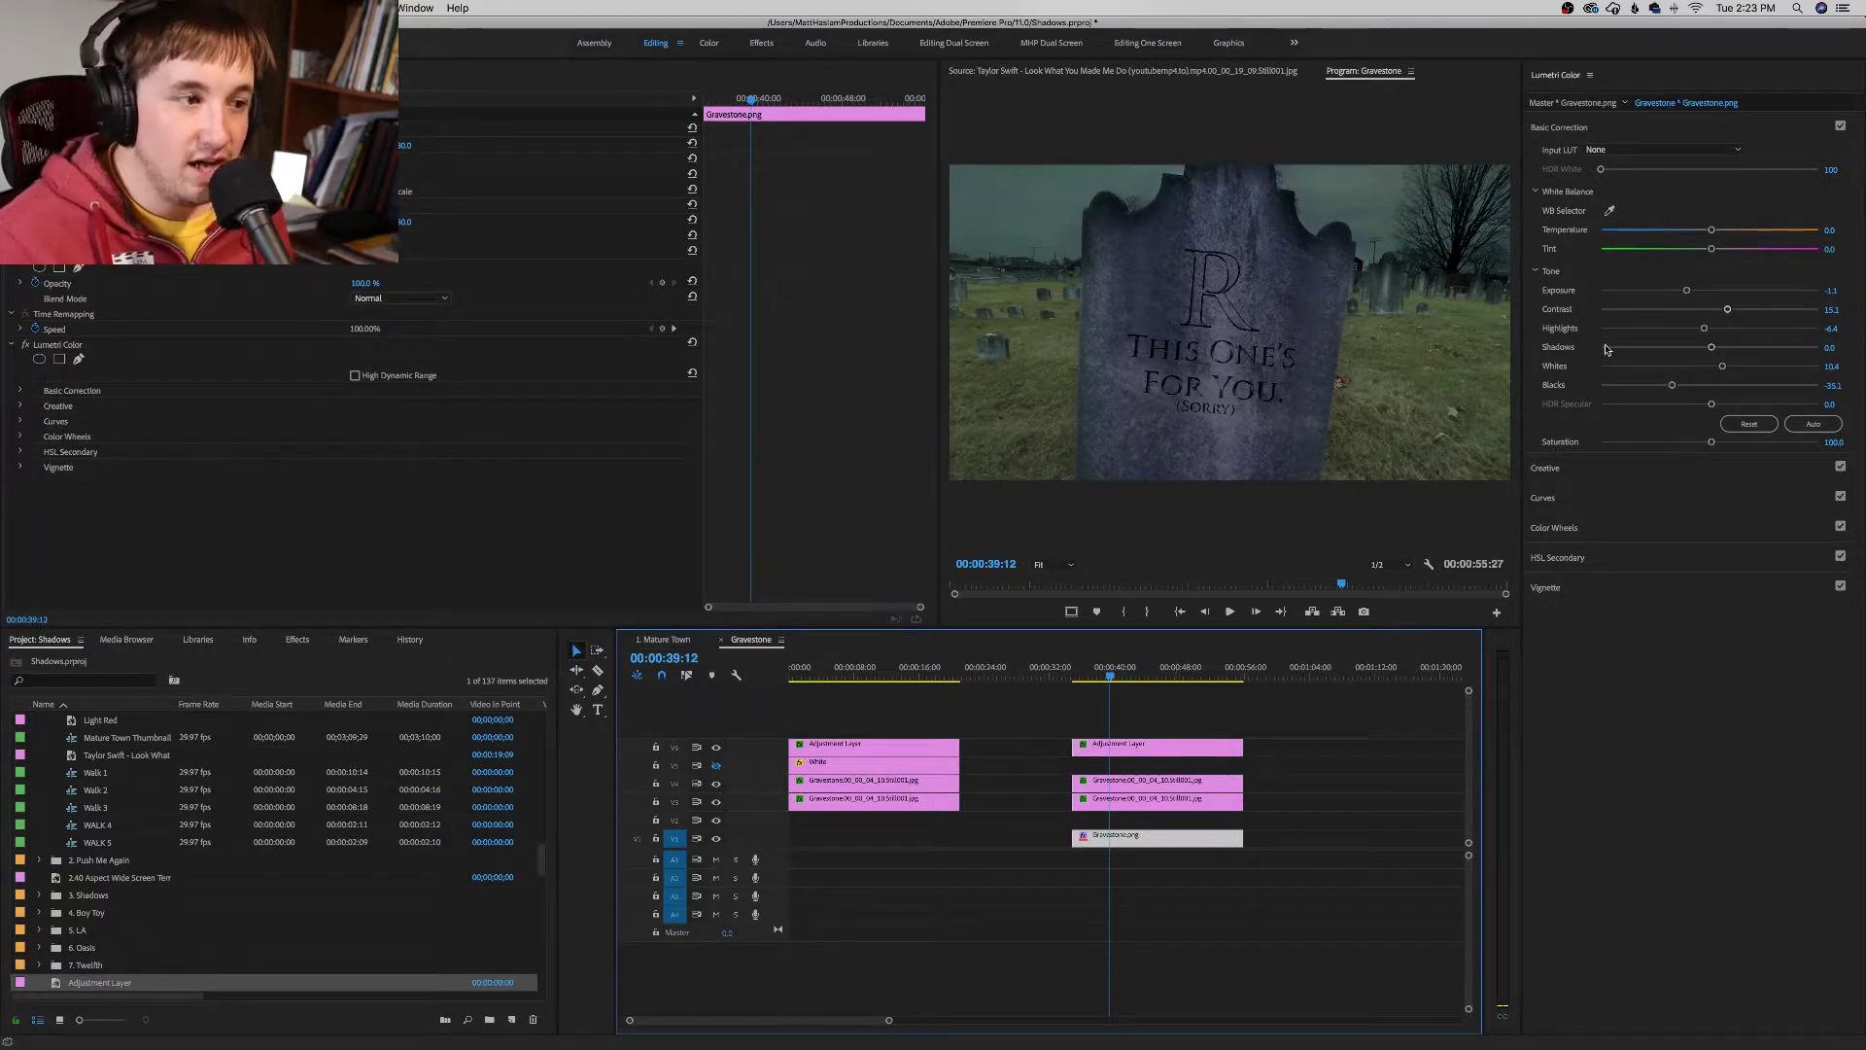
{"action": "left_click", "coordinate": [1687, 292]}
{"action": "left_click_drag", "start_coordinate": [1686, 293], "coordinate": [1659, 295]}
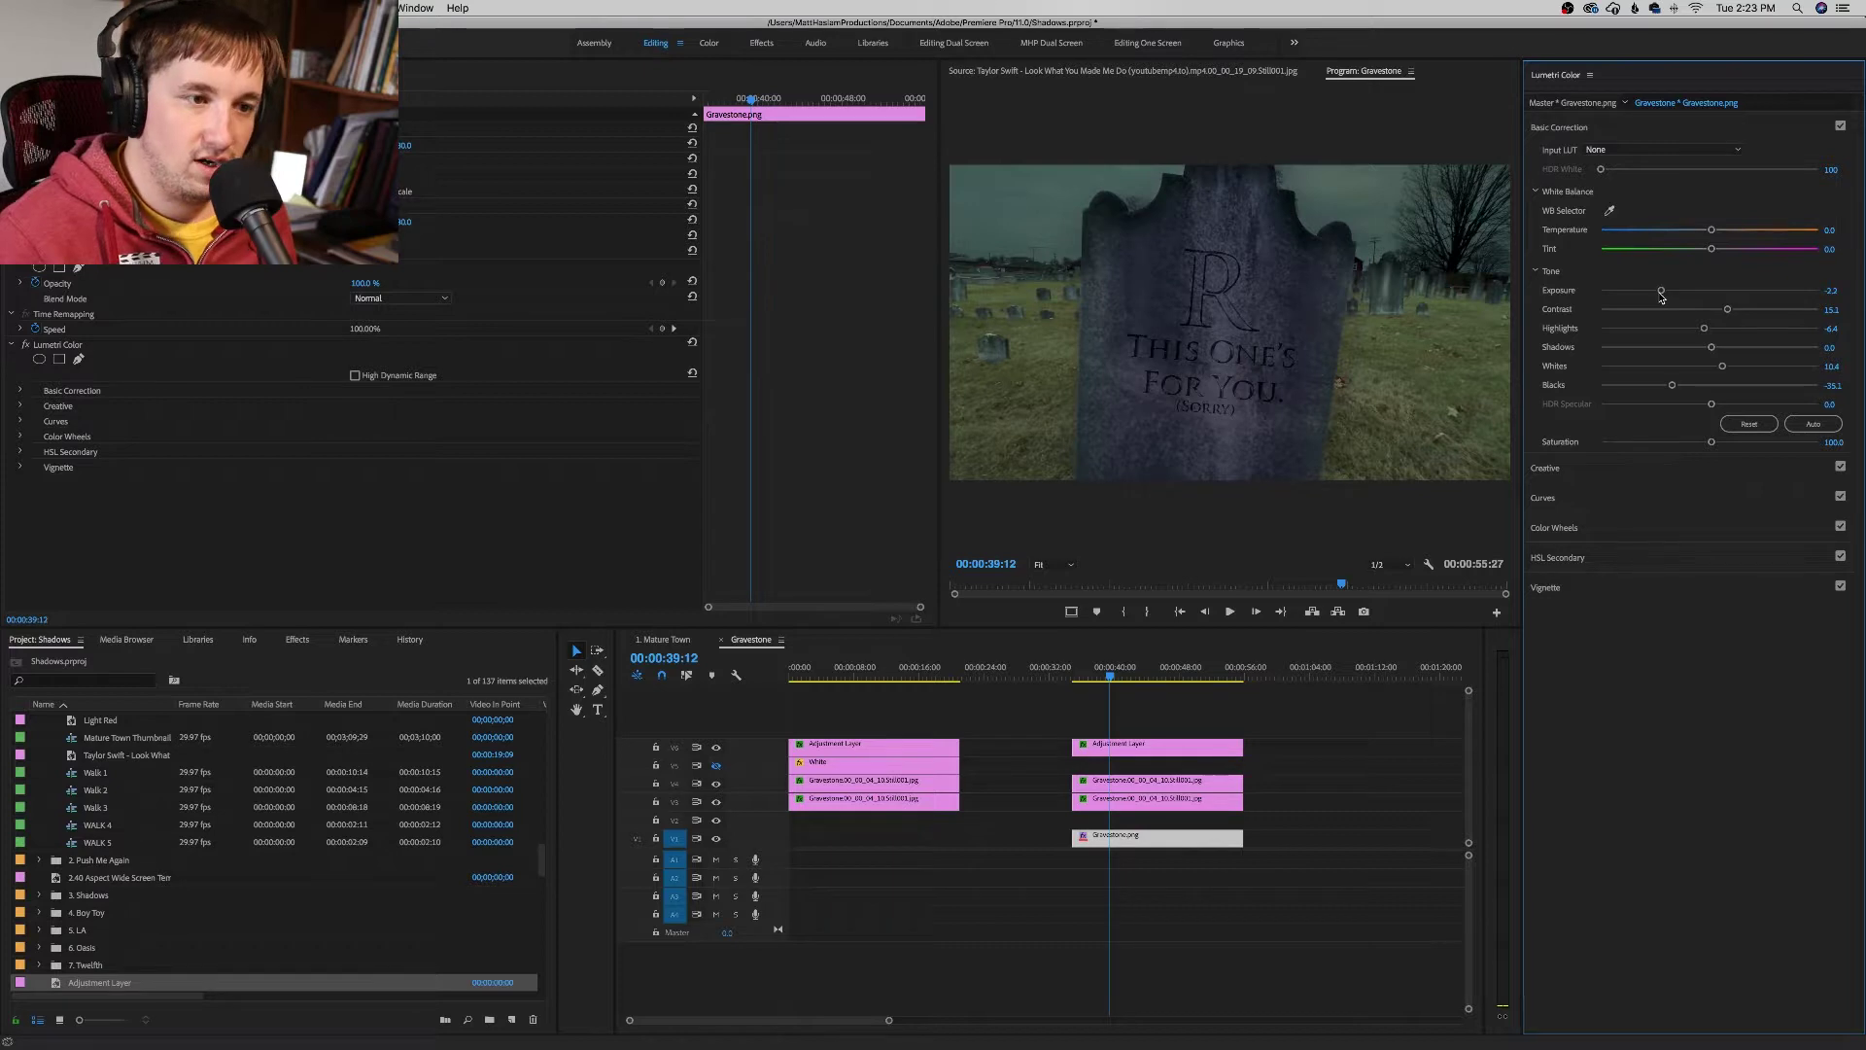
Step: Lower the exposure of both gravestone stills, the top to -1.2, then select the old left-hand clips
{"action": "left_click", "coordinate": [1116, 801]}
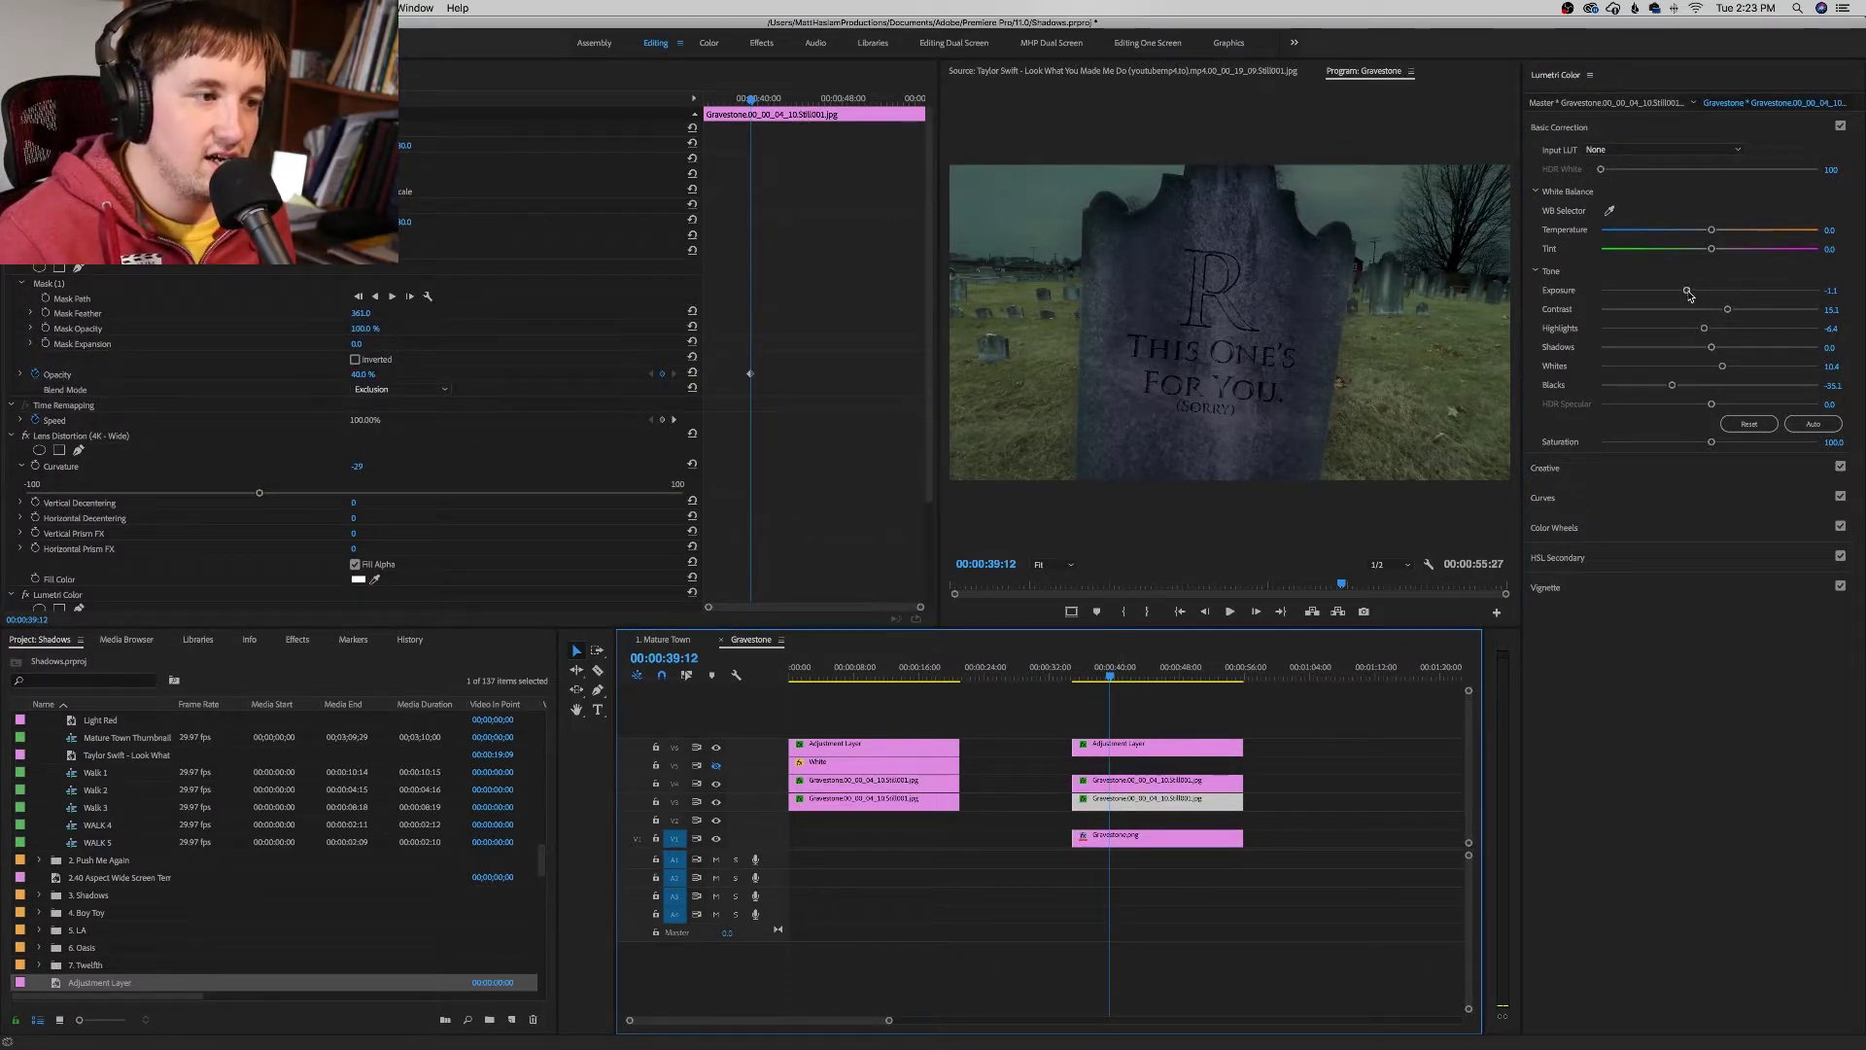
{"action": "left_click_drag", "start_coordinate": [1687, 291], "coordinate": [1675, 293]}
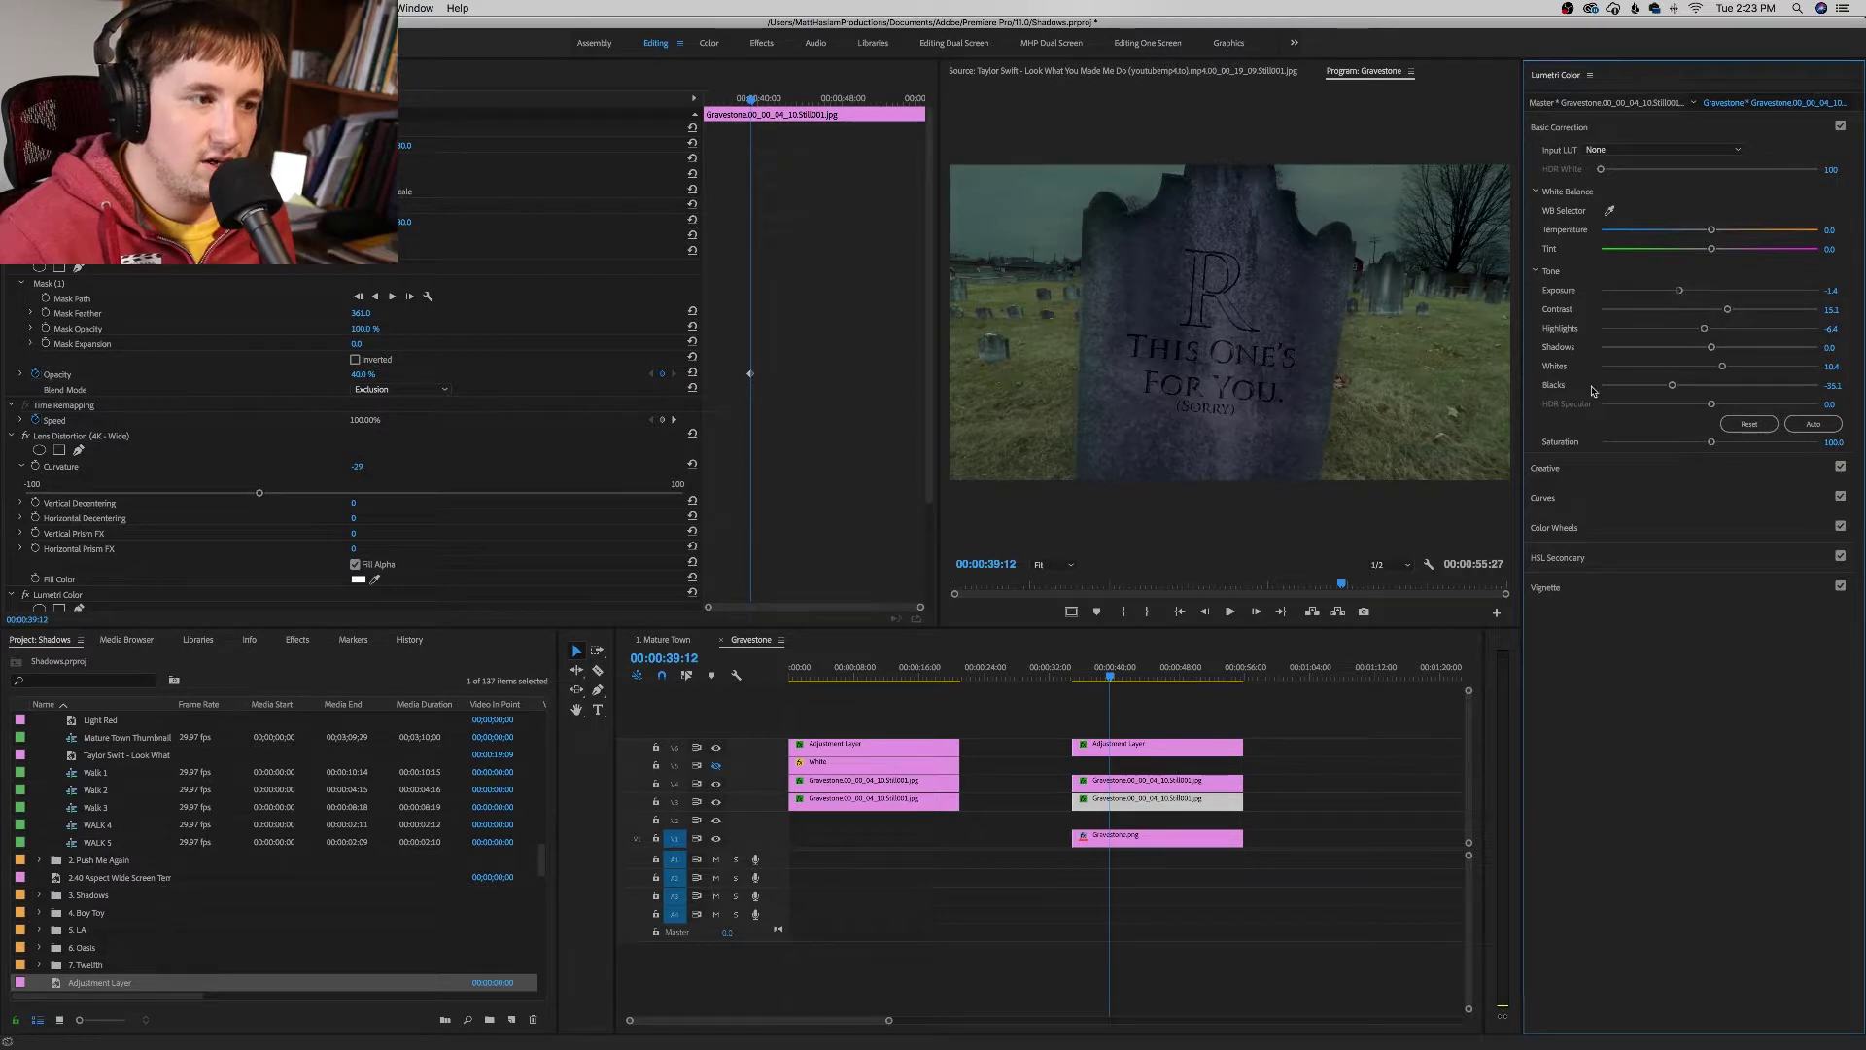
{"action": "key", "text": "super+Up"}
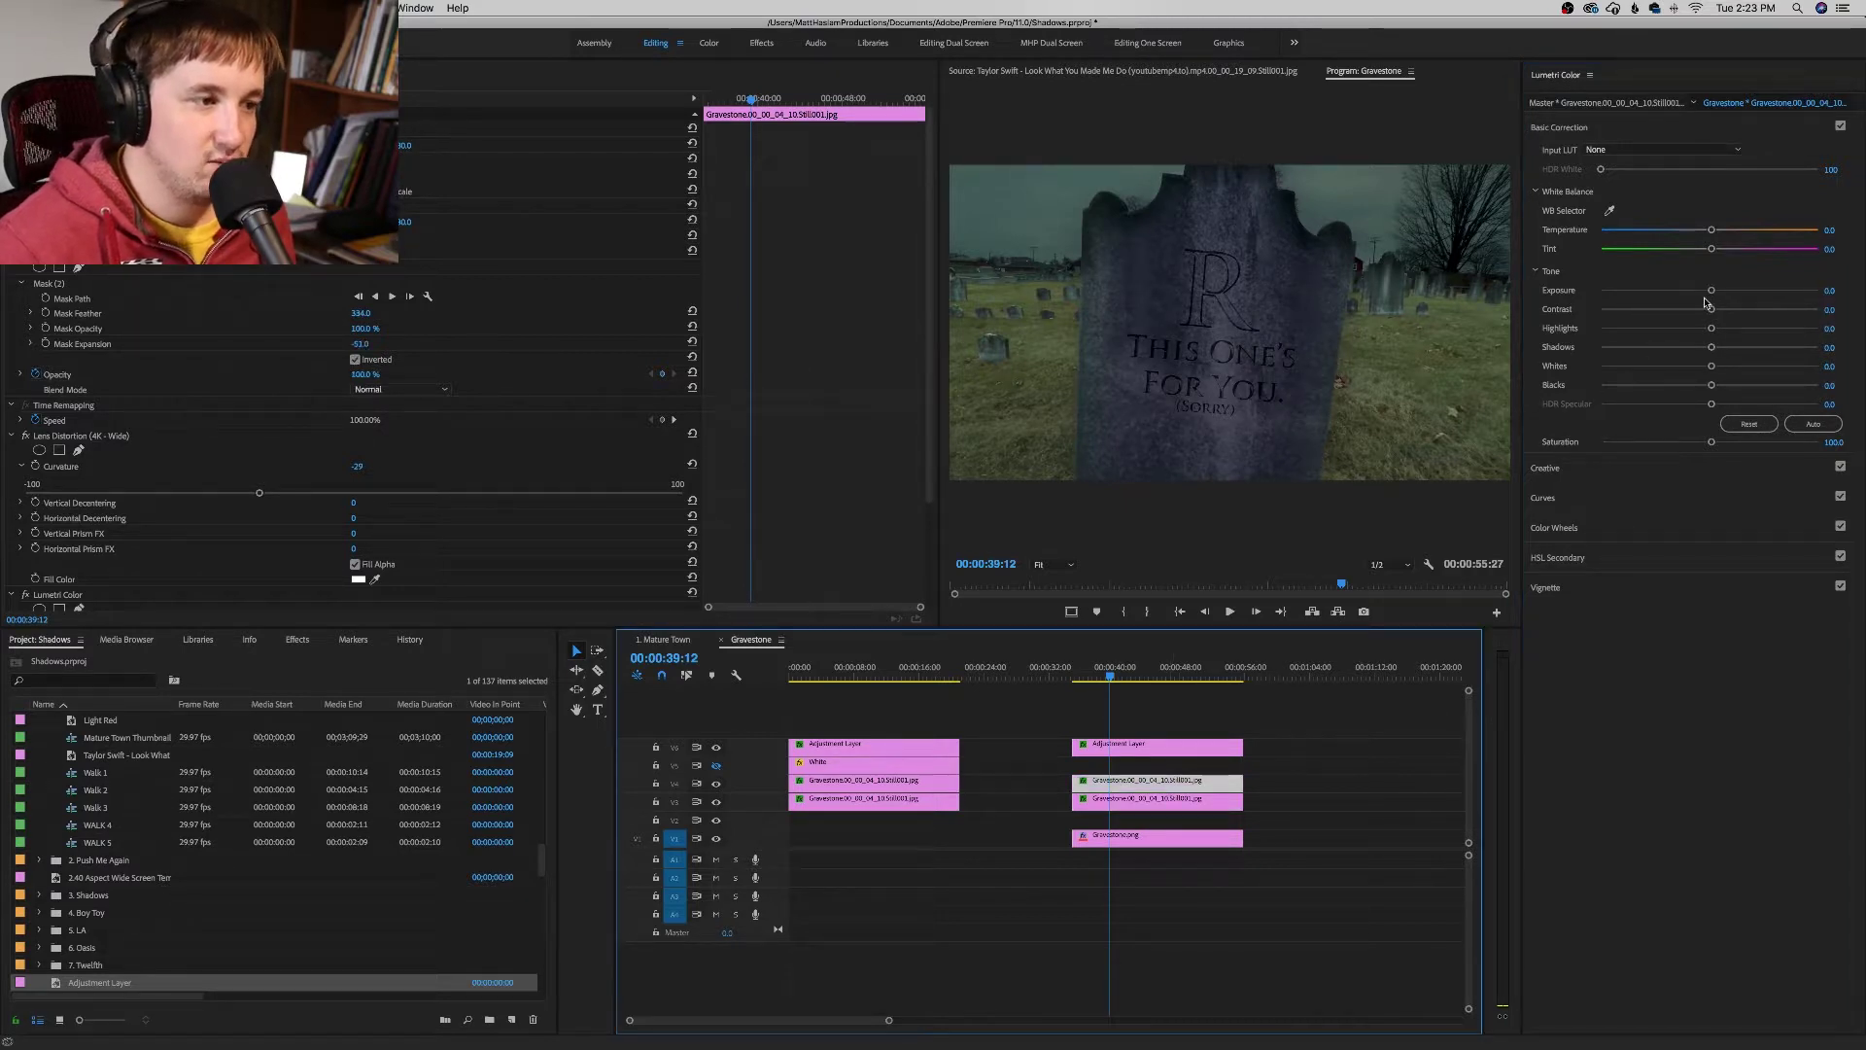
{"action": "left_click_drag", "start_coordinate": [1711, 290], "coordinate": [1683, 294]}
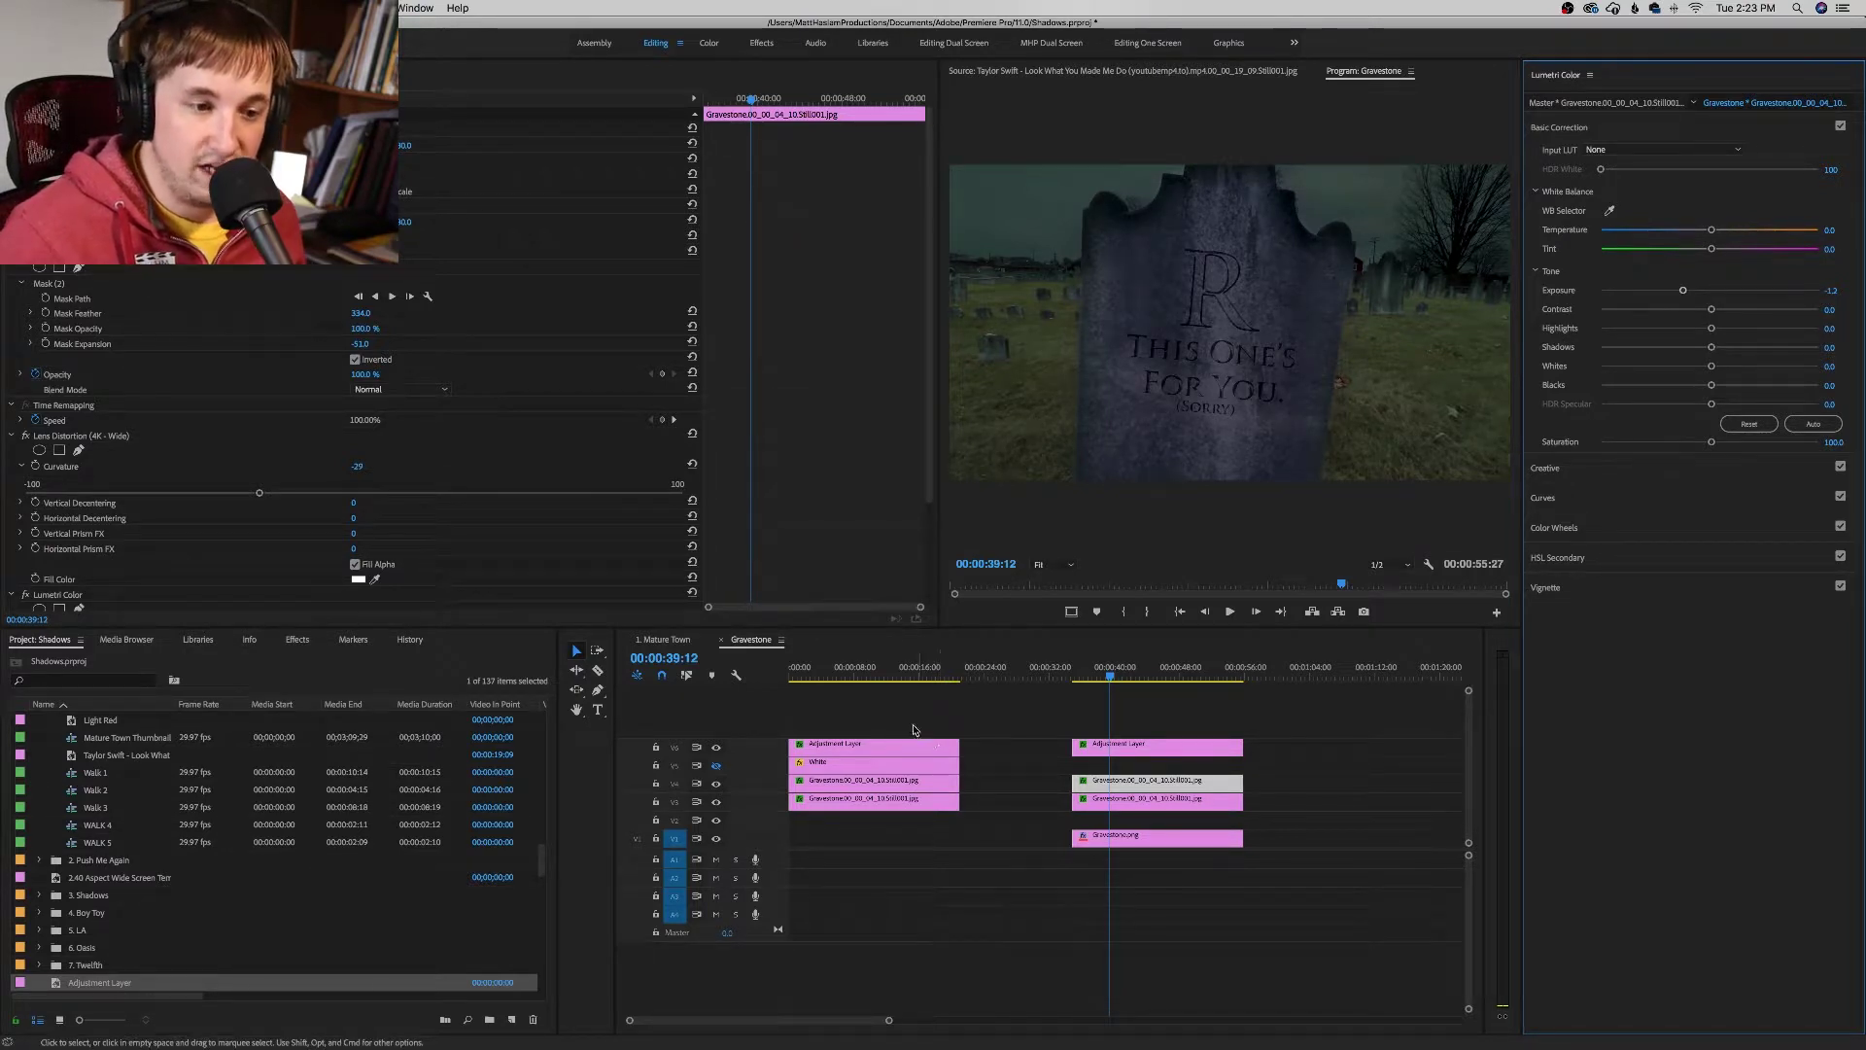
{"action": "left_click_drag", "start_coordinate": [1011, 704], "coordinate": [845, 843]}
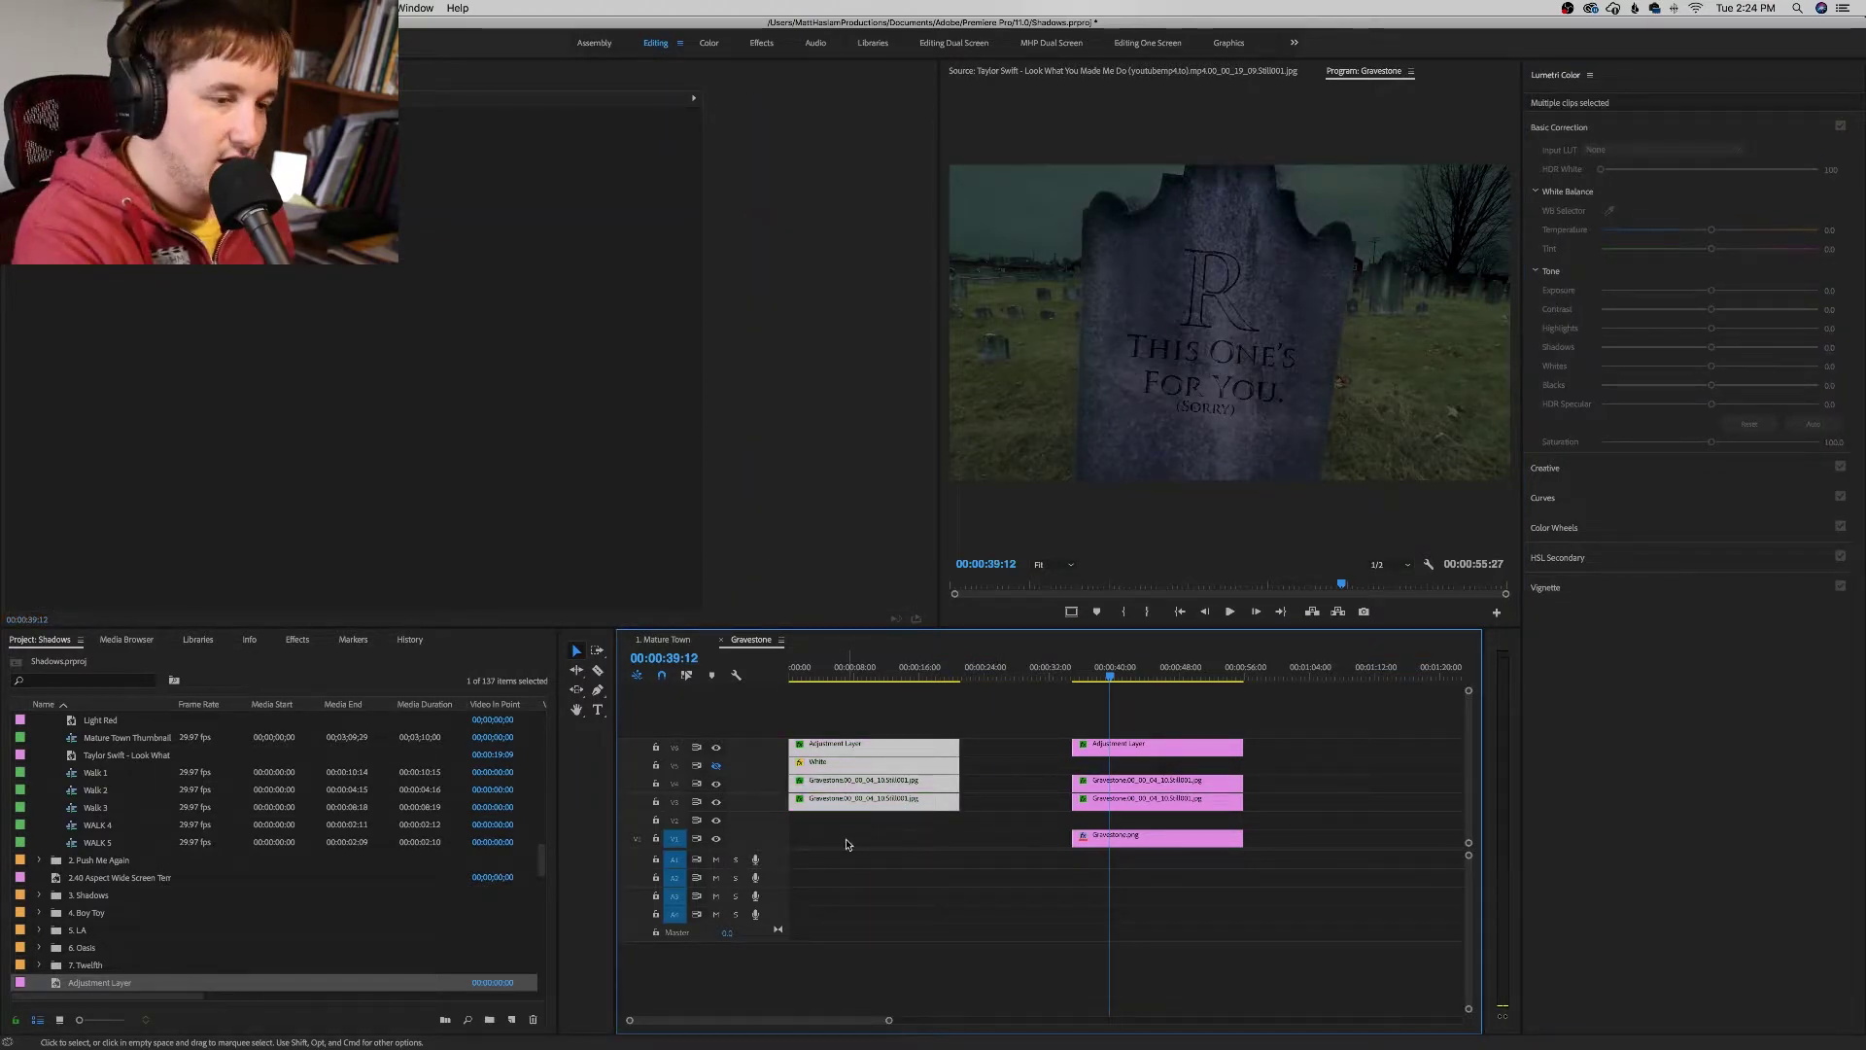
Step: Delete the old left-hand clips and move the four remaining gravestone clips to 00:00:00:00
{"action": "key", "text": "Delete"}
{"action": "left_click_drag", "start_coordinate": [1006, 711], "coordinate": [812, 844]}
{"action": "key", "text": "Home"}
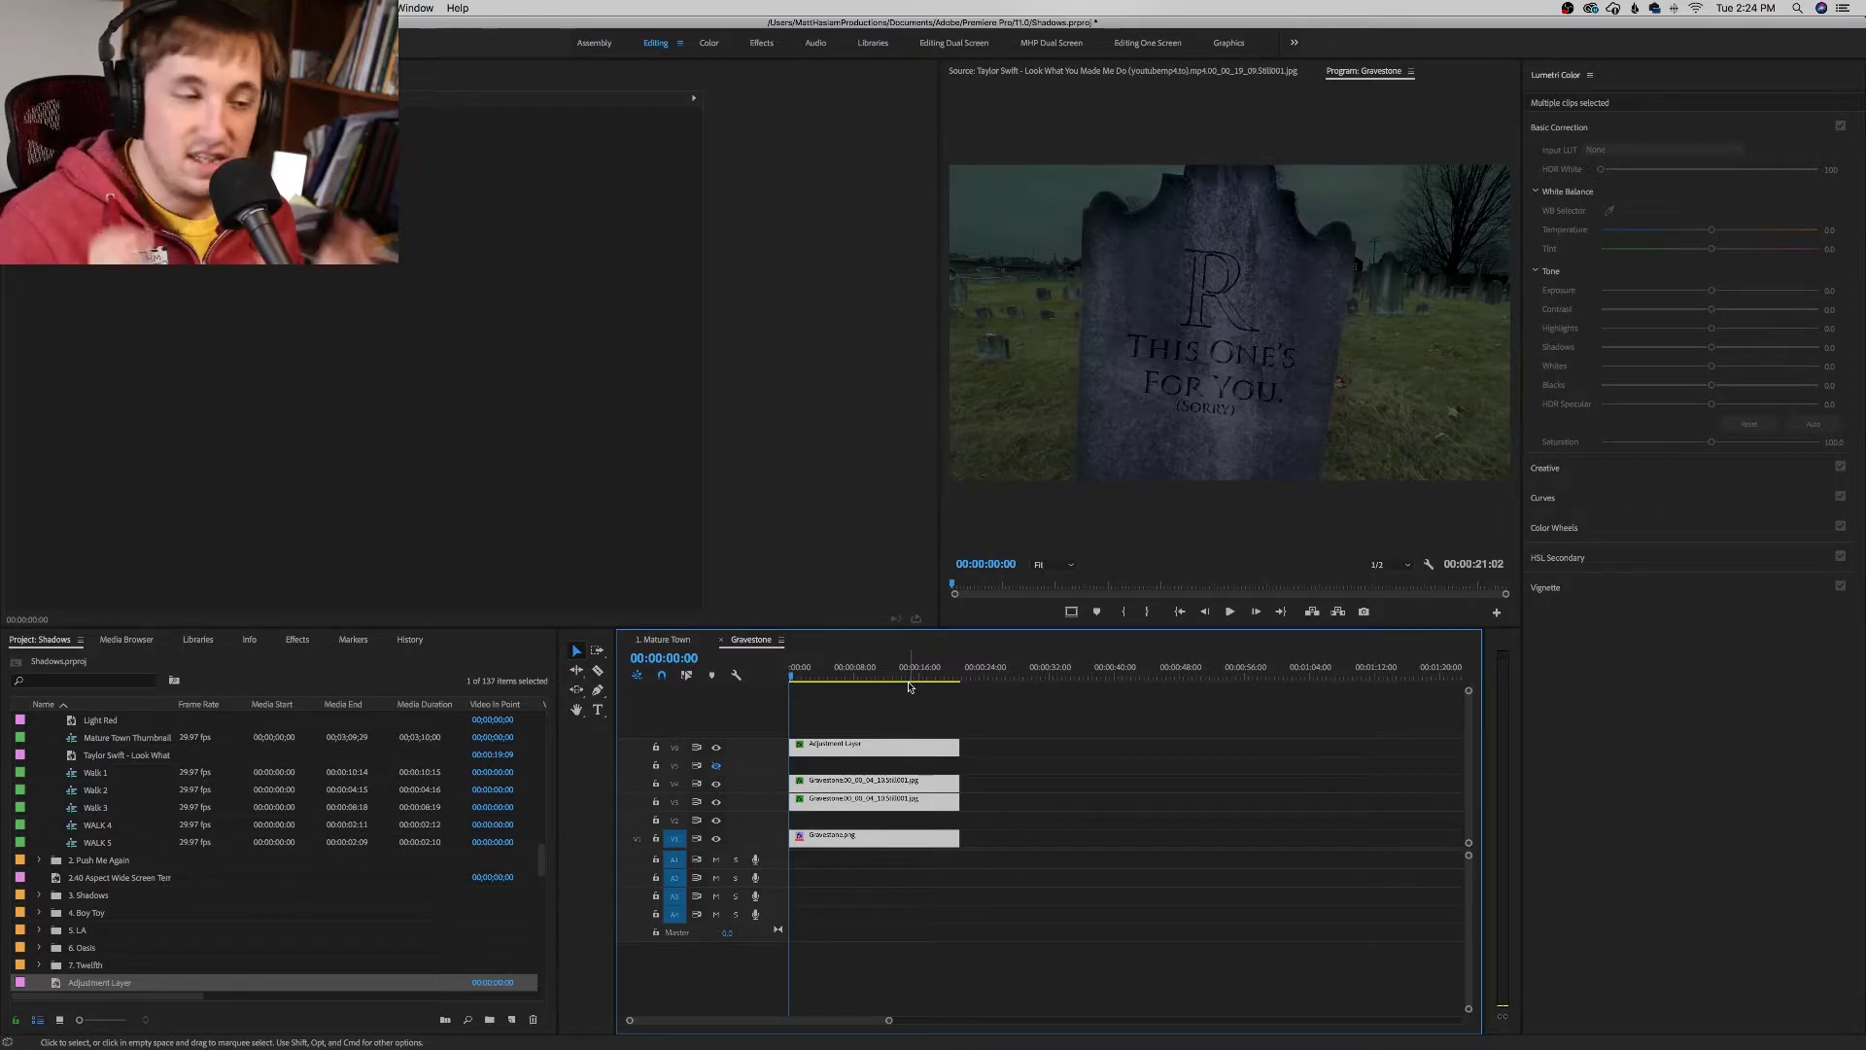
Step: Preview the Gravestone sequence, then switch back to the 1. Mature Town sequence
{"action": "key", "text": "space"}
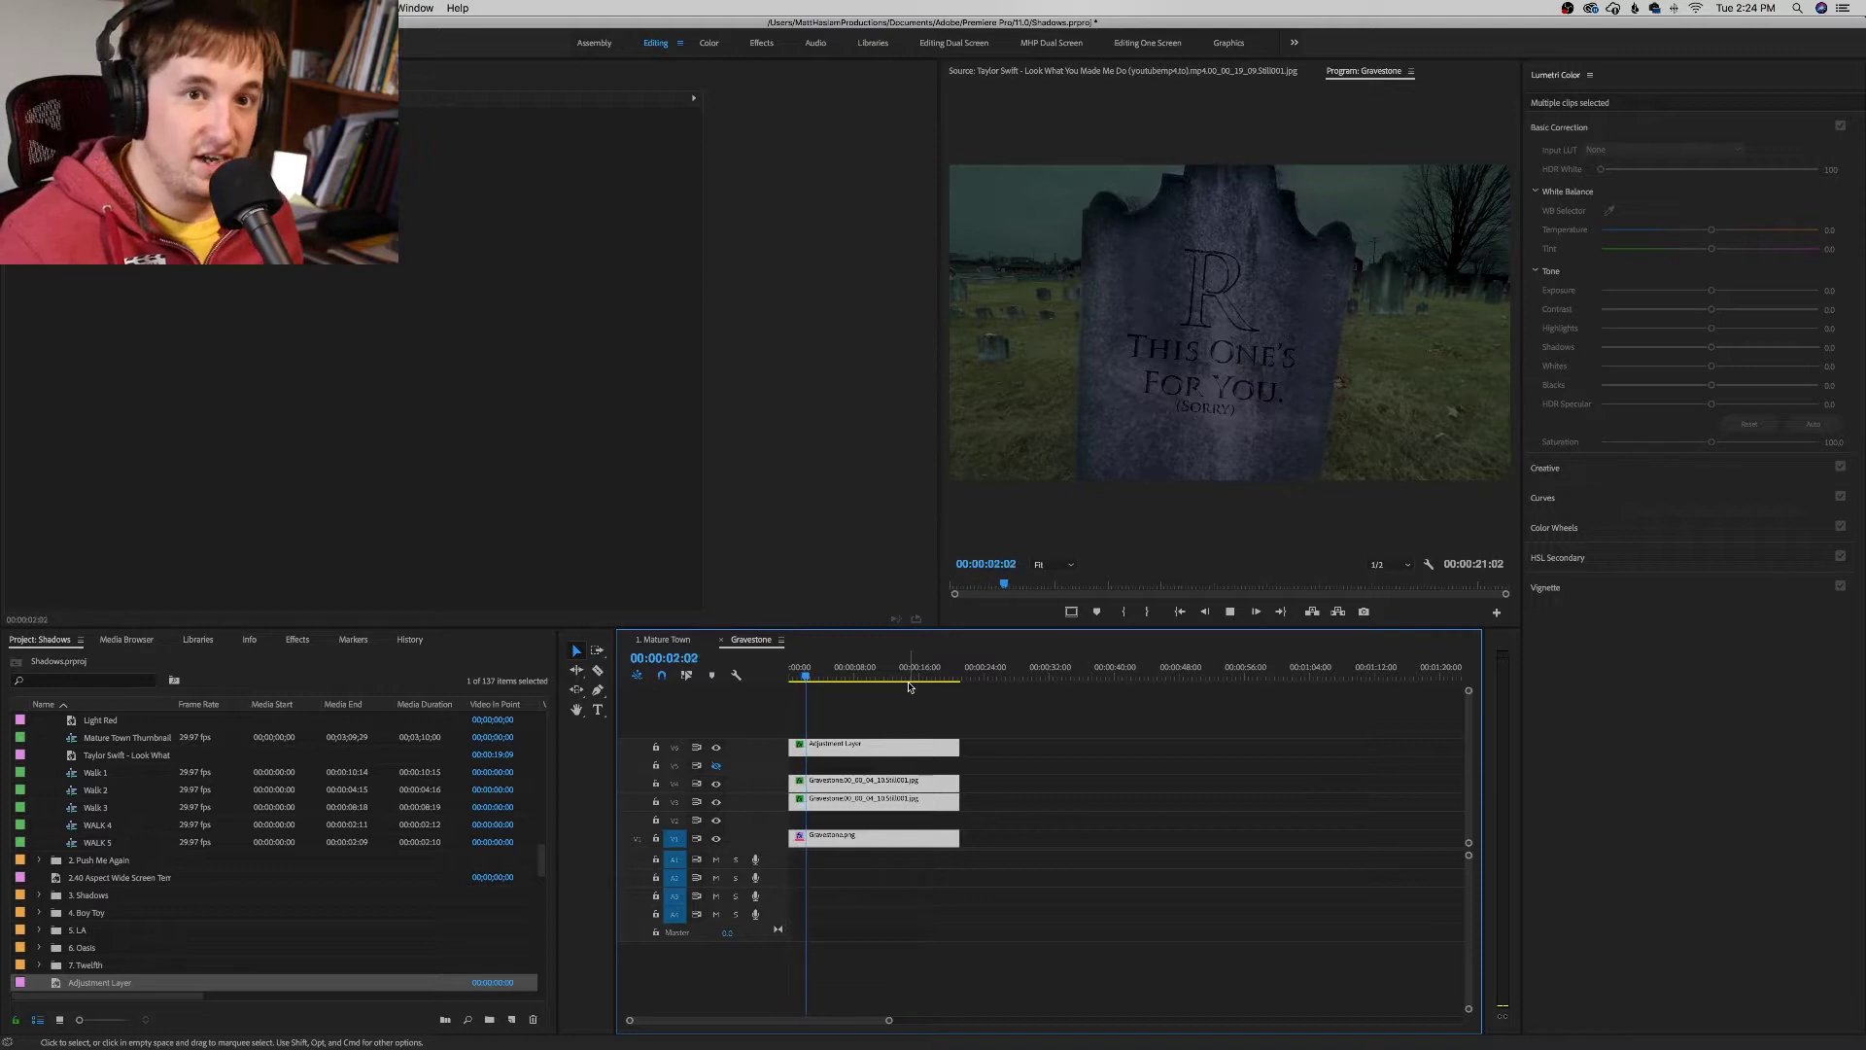
{"action": "key", "text": "space"}
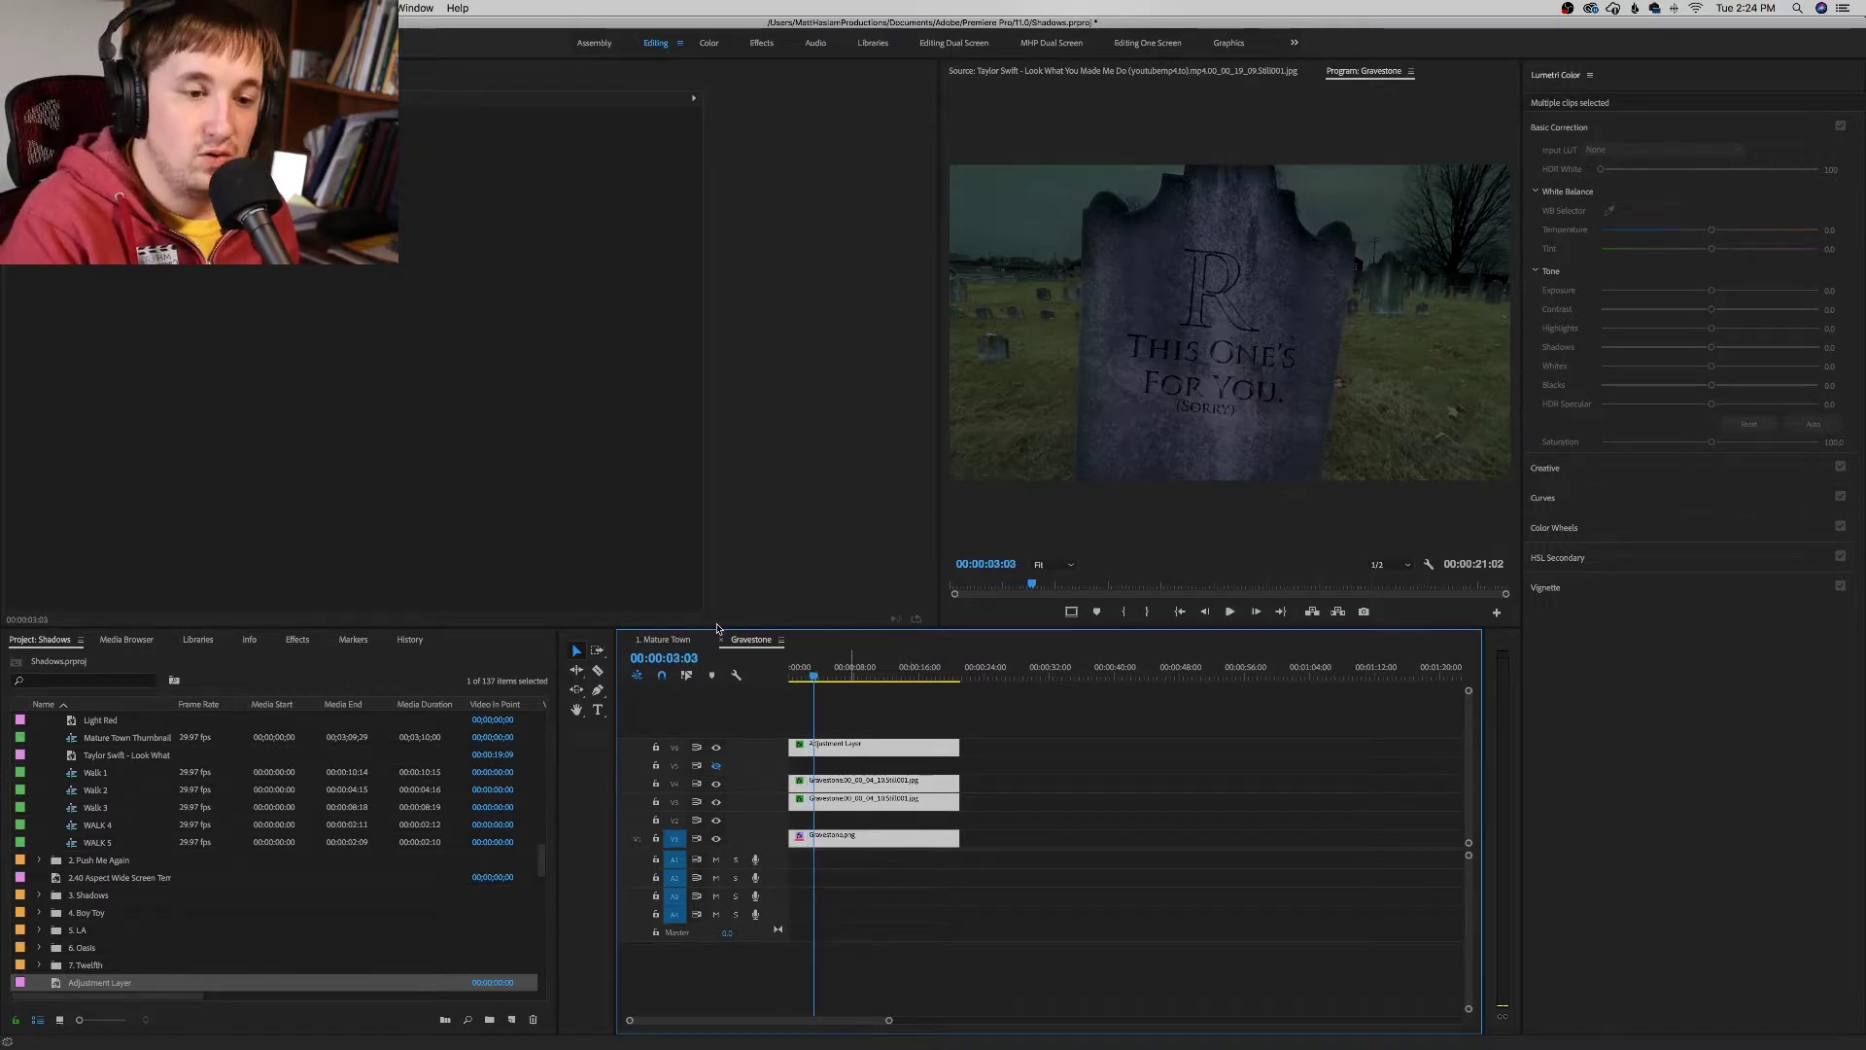
{"action": "left_click", "coordinate": [657, 640]}
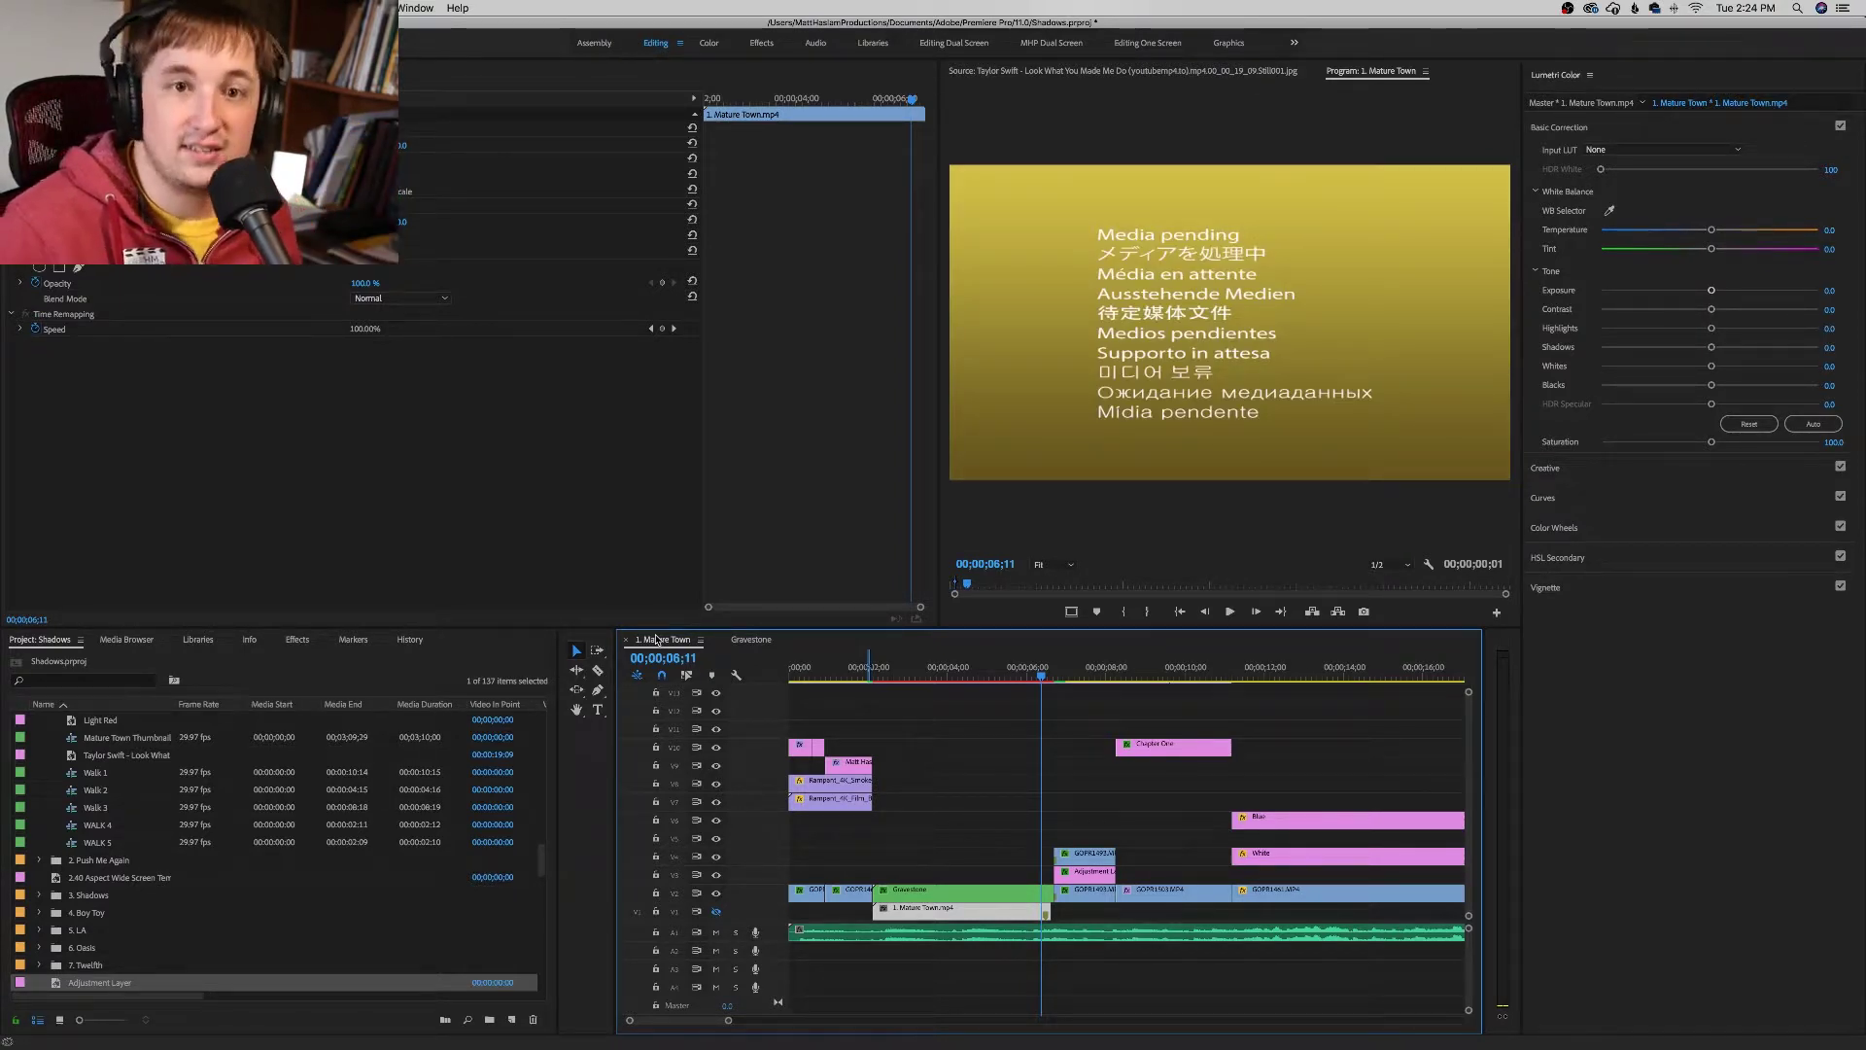
Step: Select the Gravestone clip at 00;00;06;00 in Mature Town and clear the 'gopro' effects search
{"action": "left_click", "coordinate": [1029, 677]}
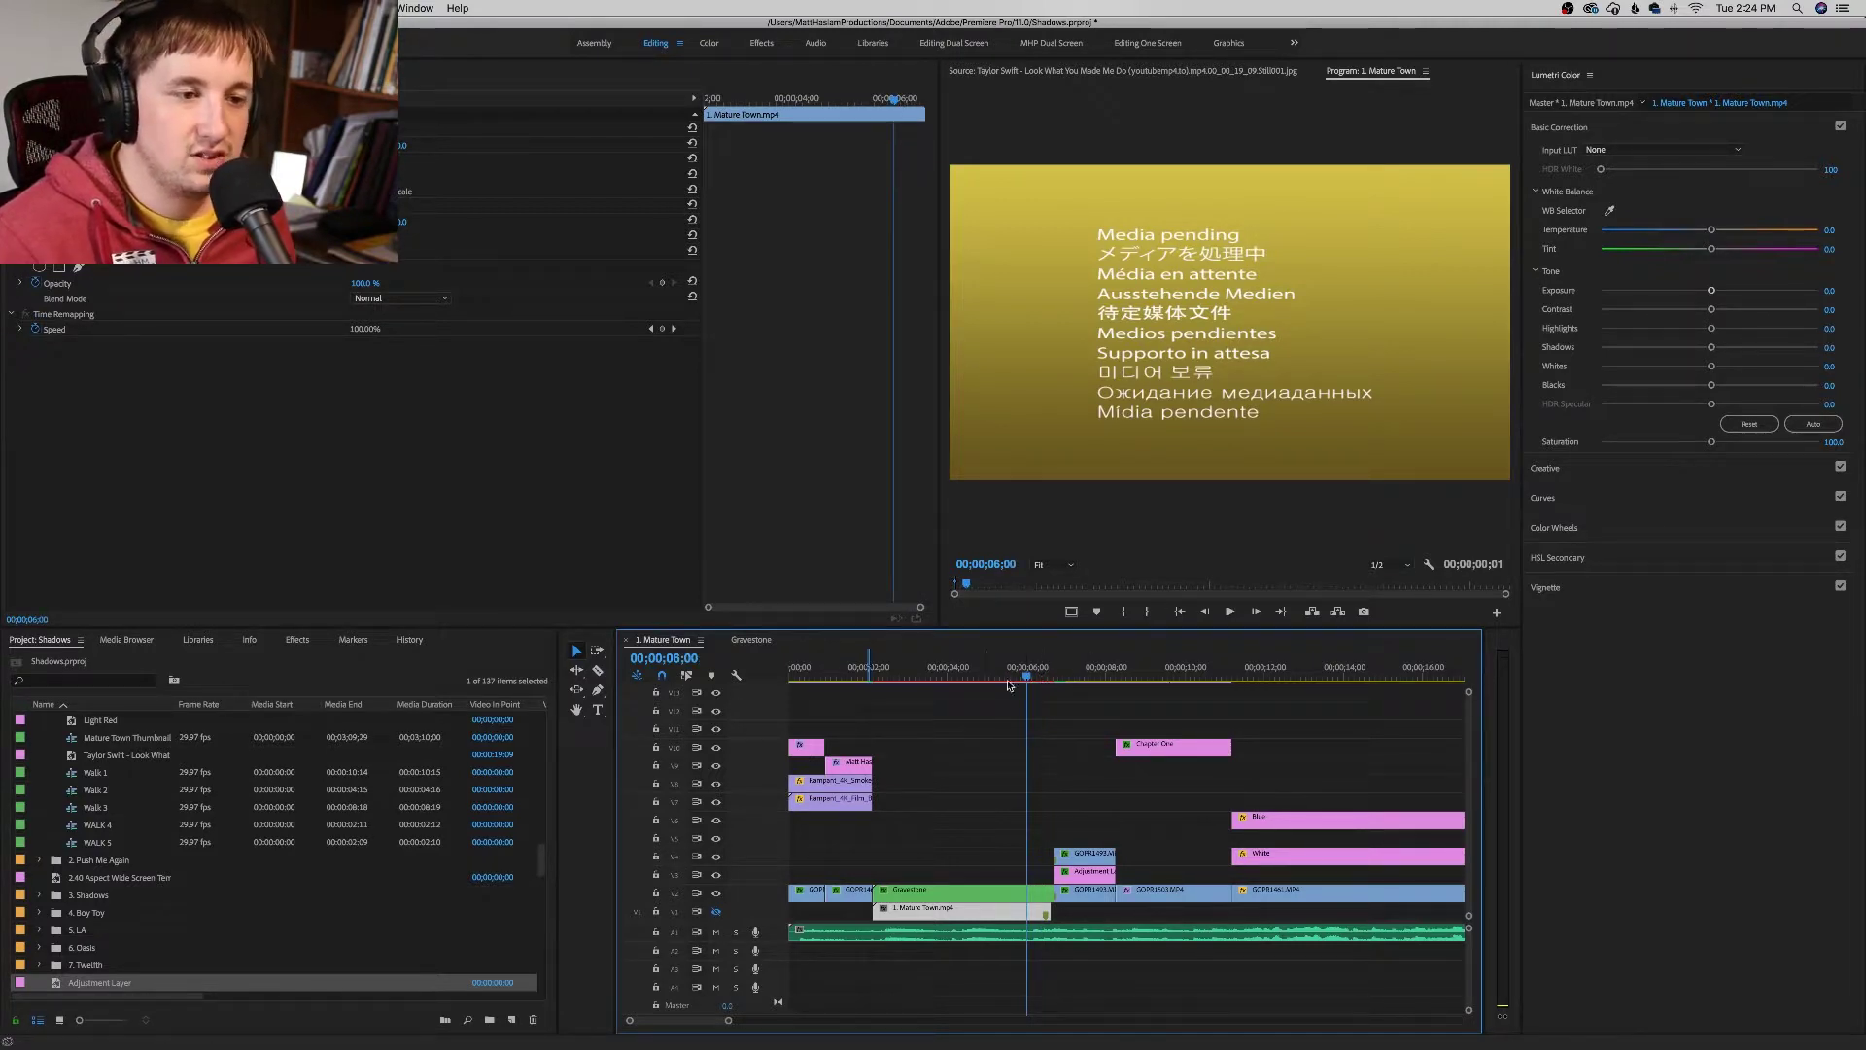
{"action": "left_click", "coordinate": [1013, 884]}
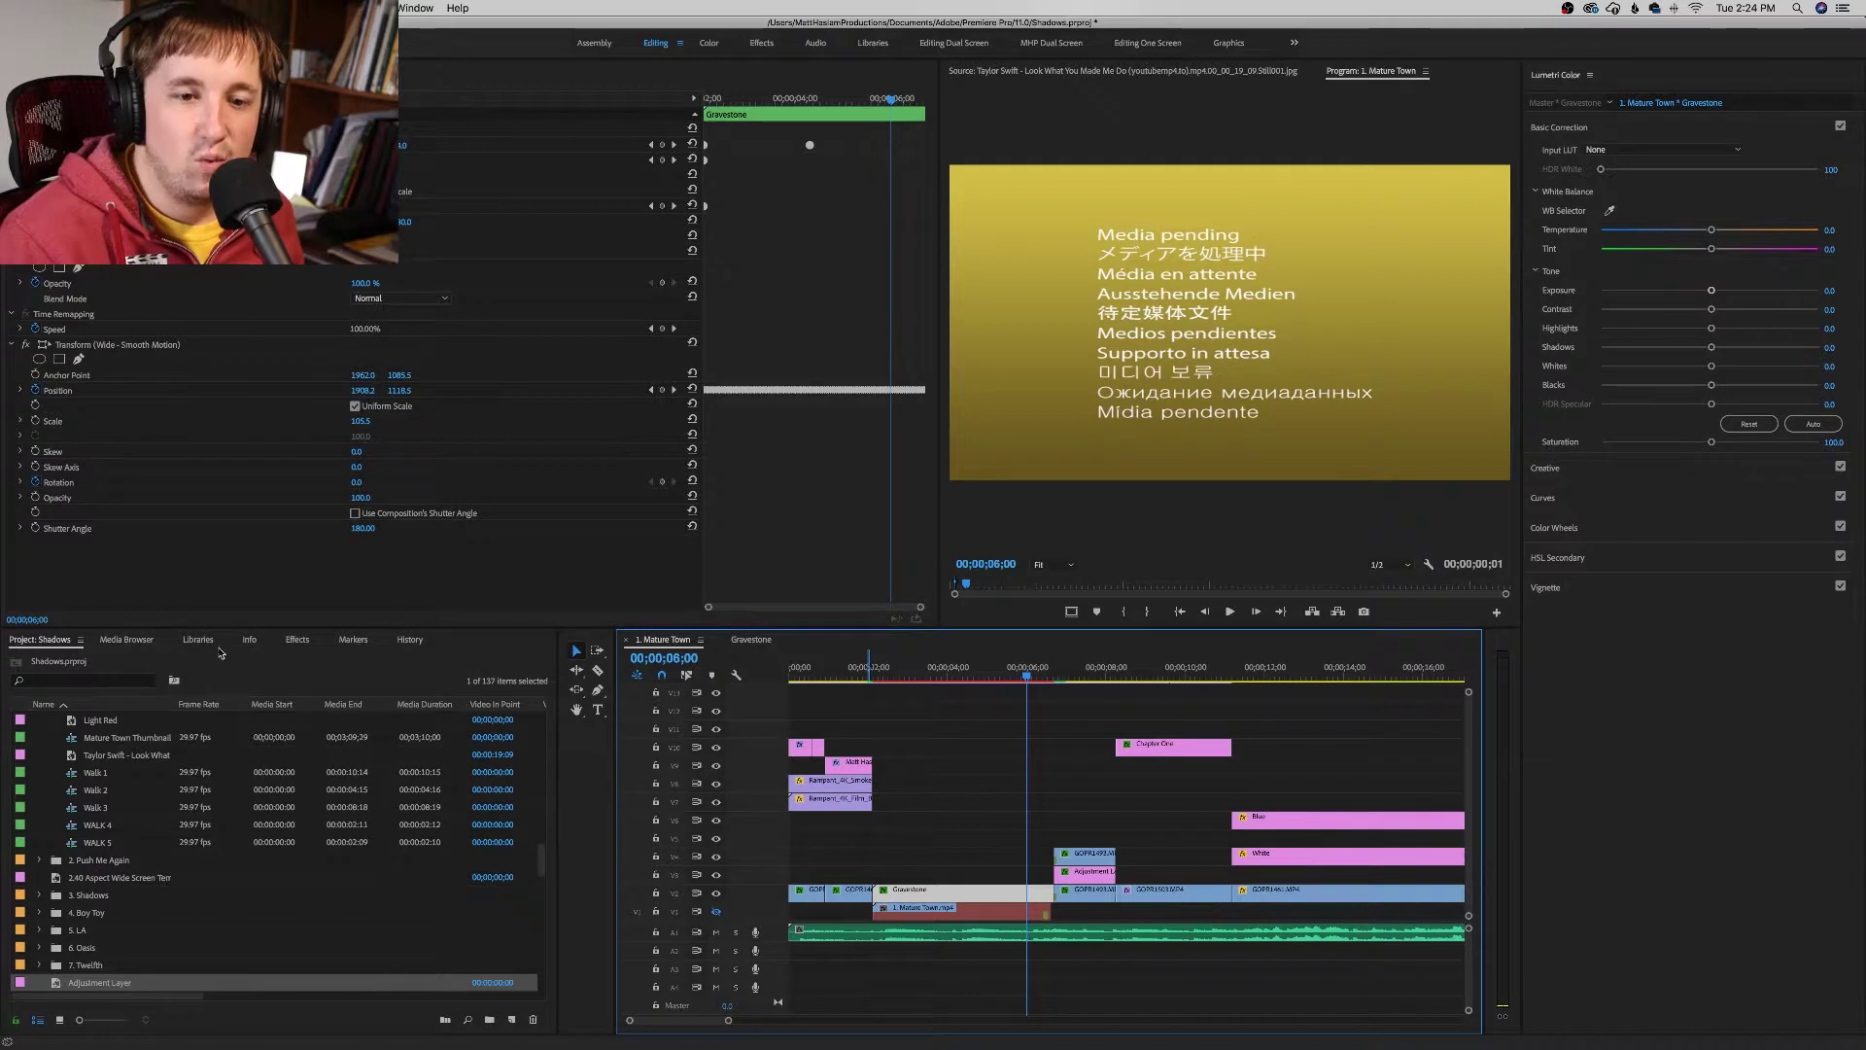
{"action": "left_click", "coordinate": [295, 642]}
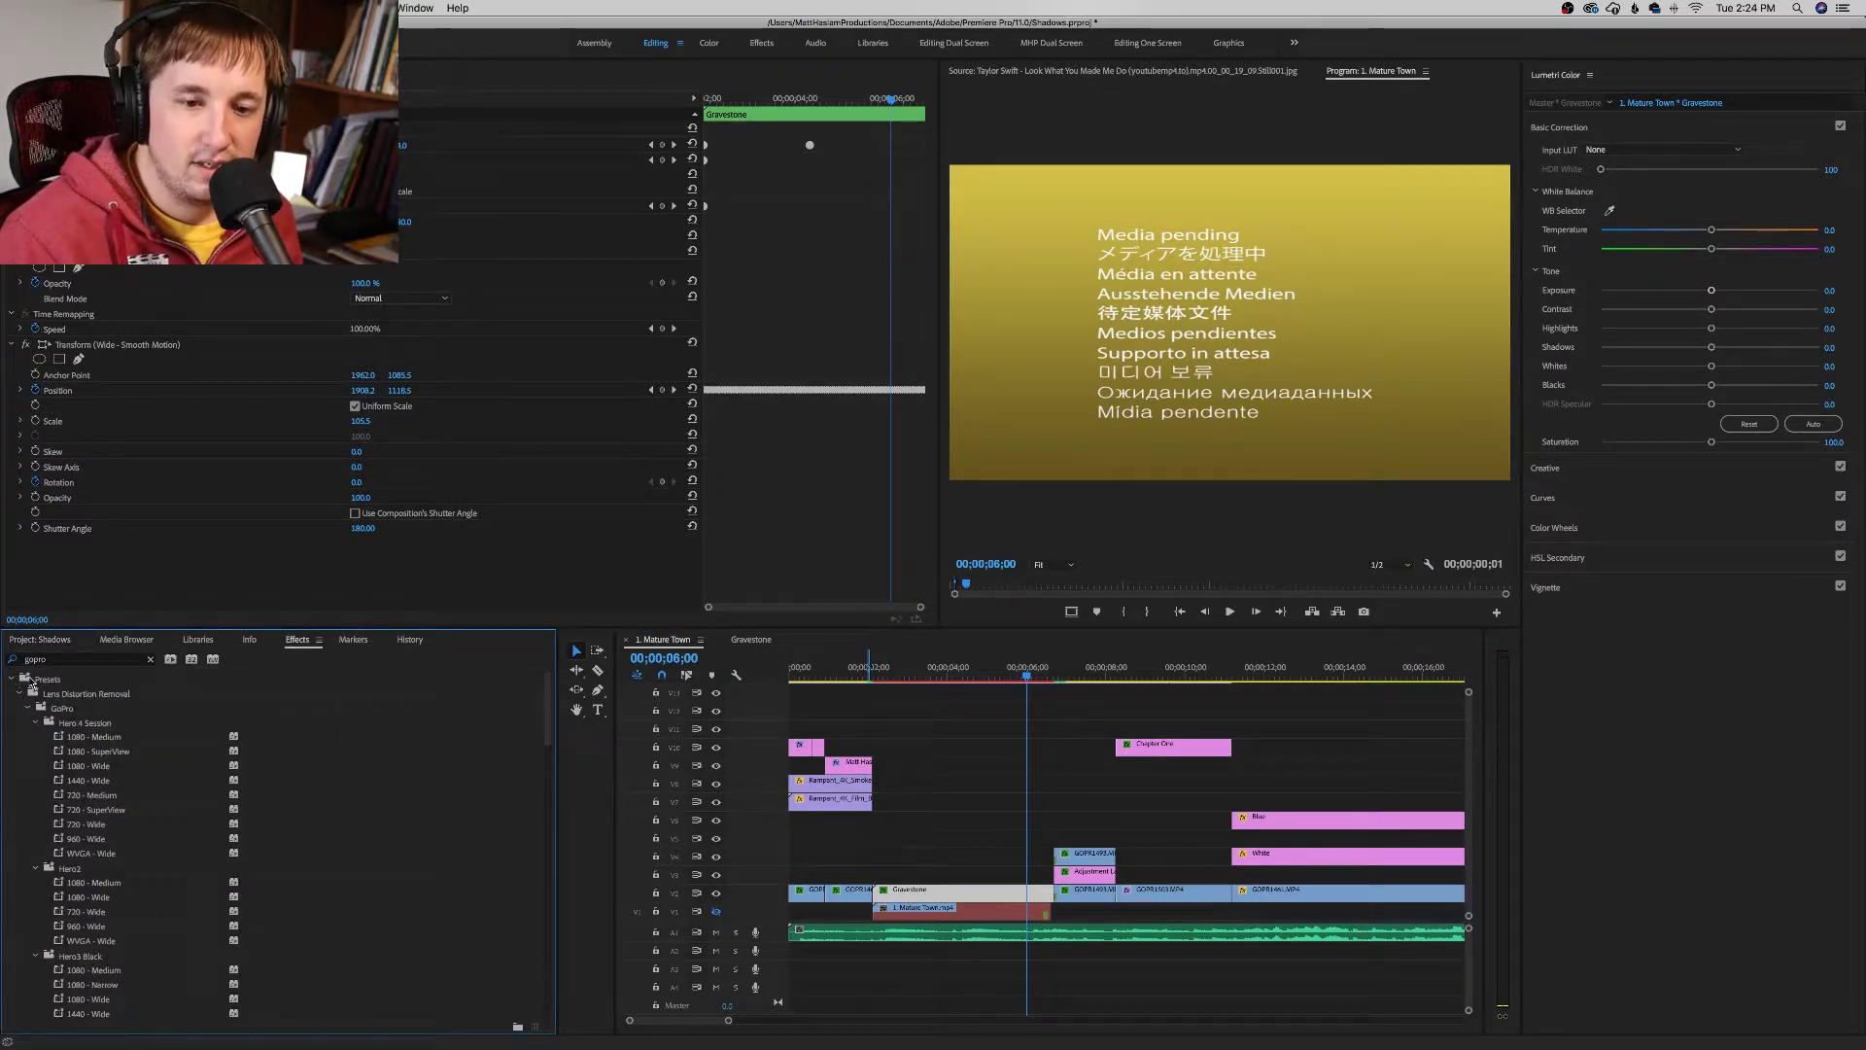
{"action": "left_click", "coordinate": [150, 659]}
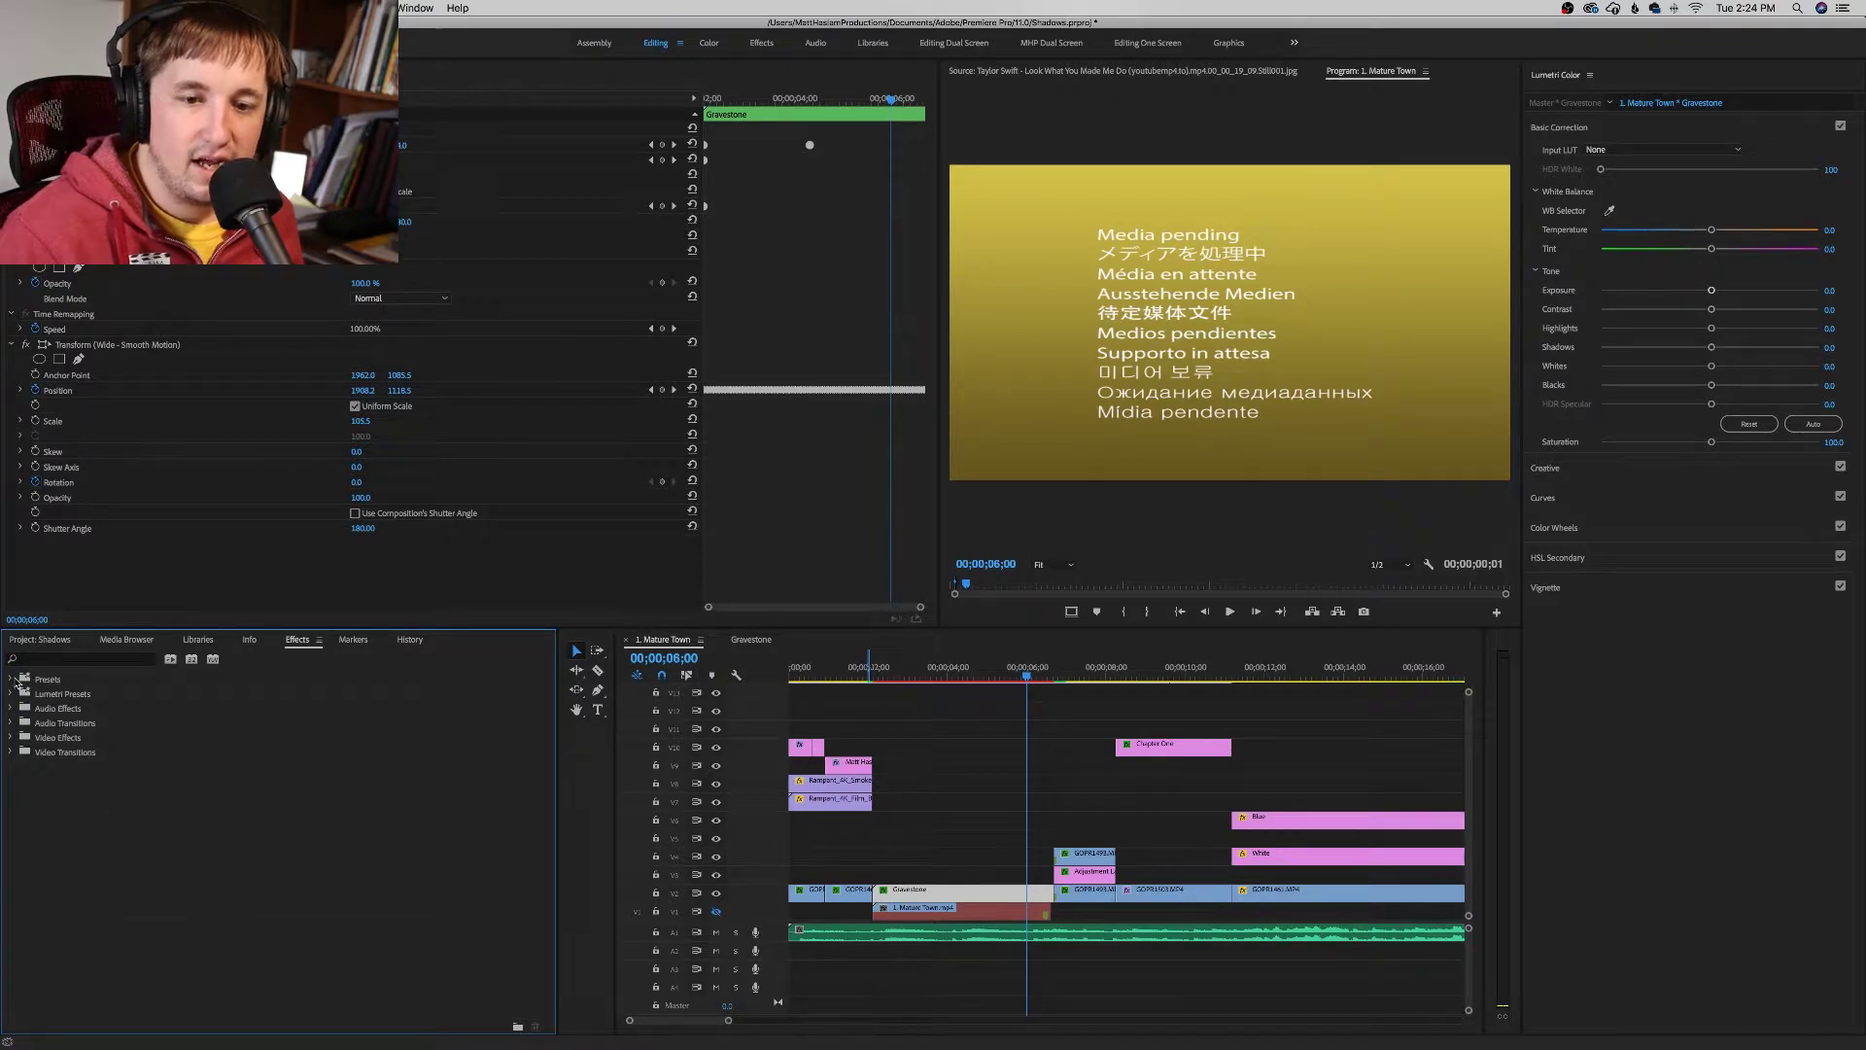
Step: Expand the Presets folder to list Fake Handheld Movement - CINECOM.NET, then switch to Chrome
{"action": "left_click", "coordinate": [11, 681]}
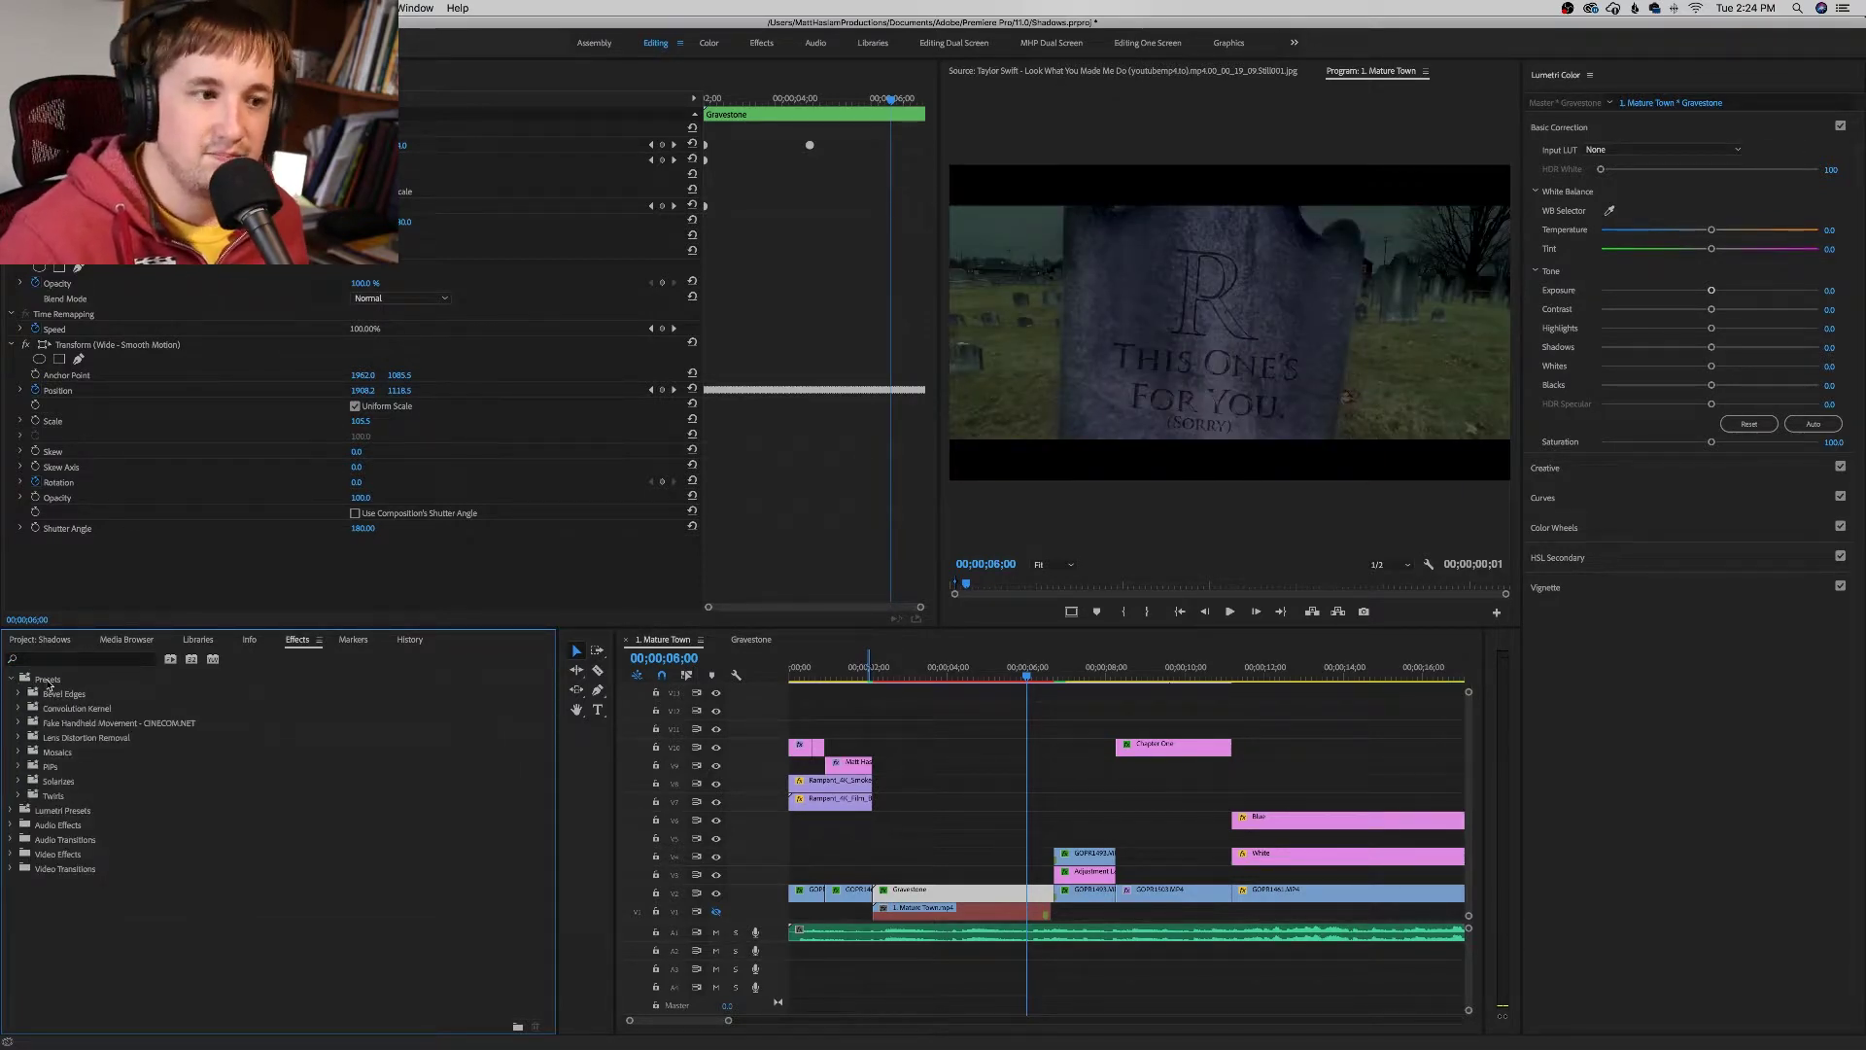
{"action": "mouse_move", "coordinate": [686, 1045]}
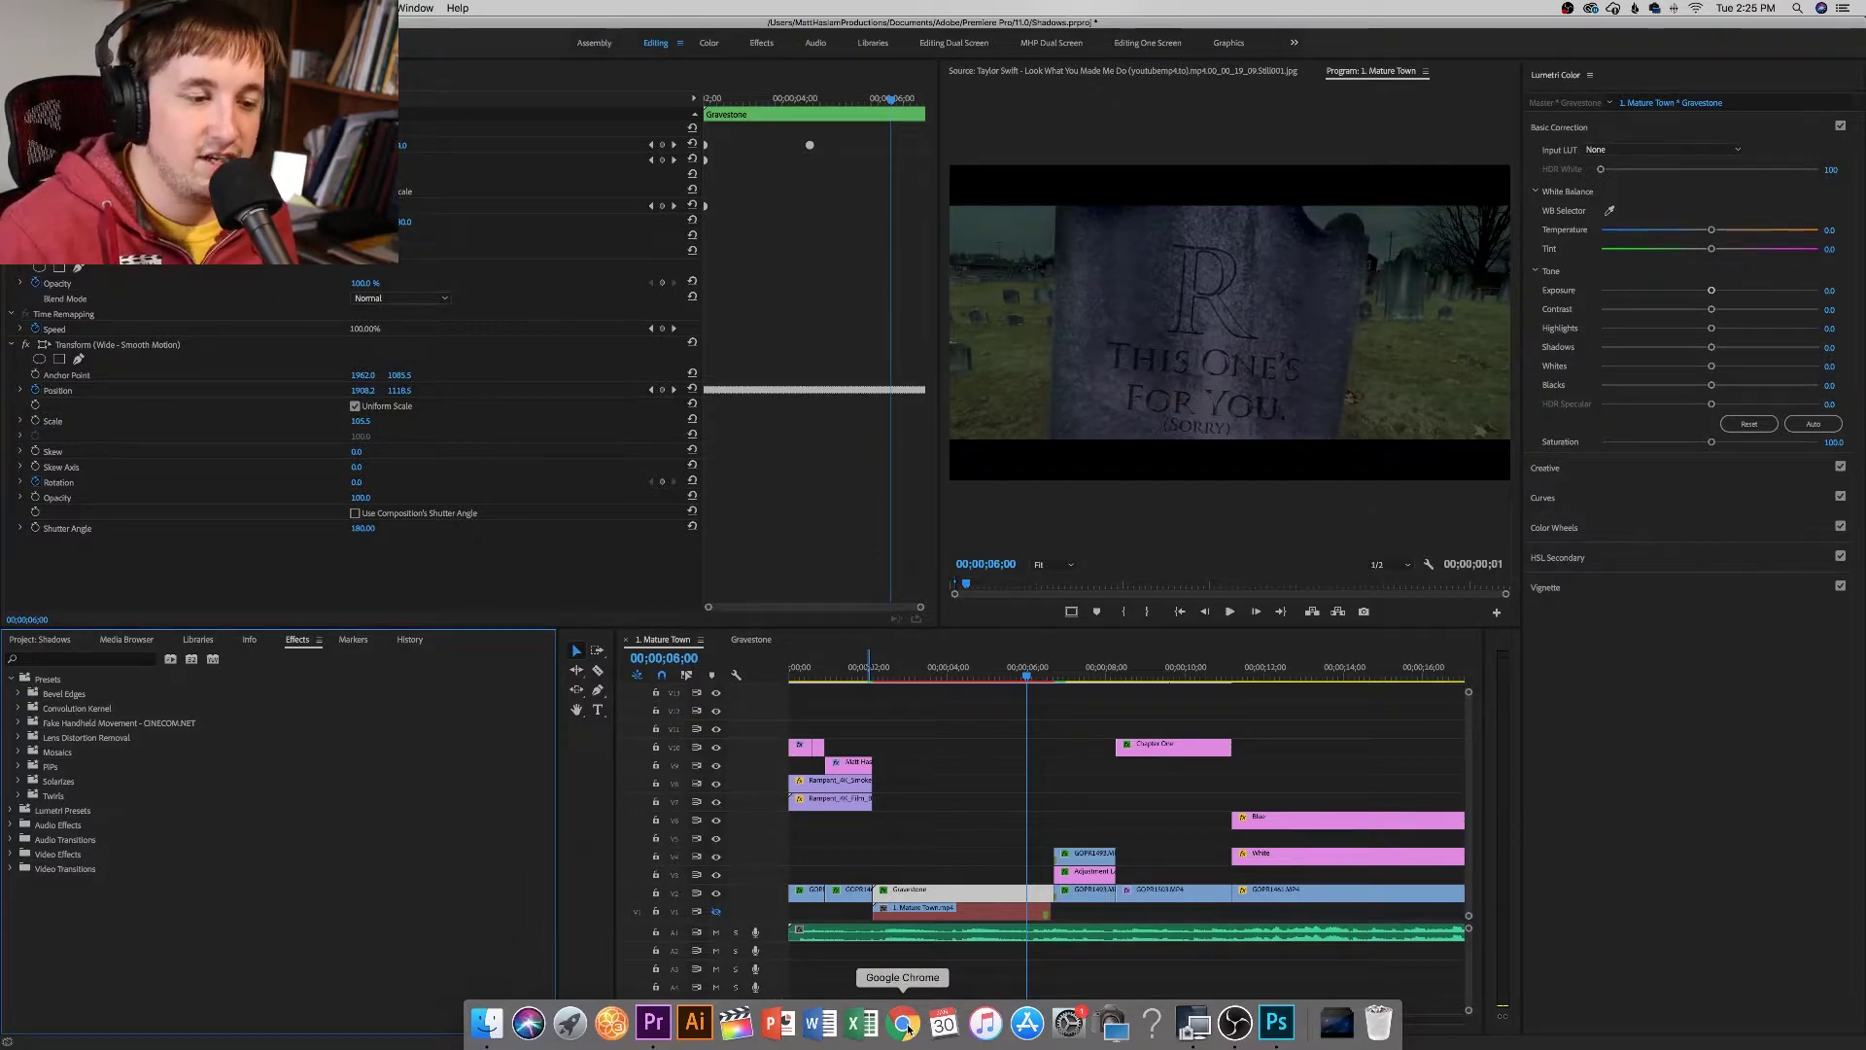
{"action": "left_click", "coordinate": [905, 1023]}
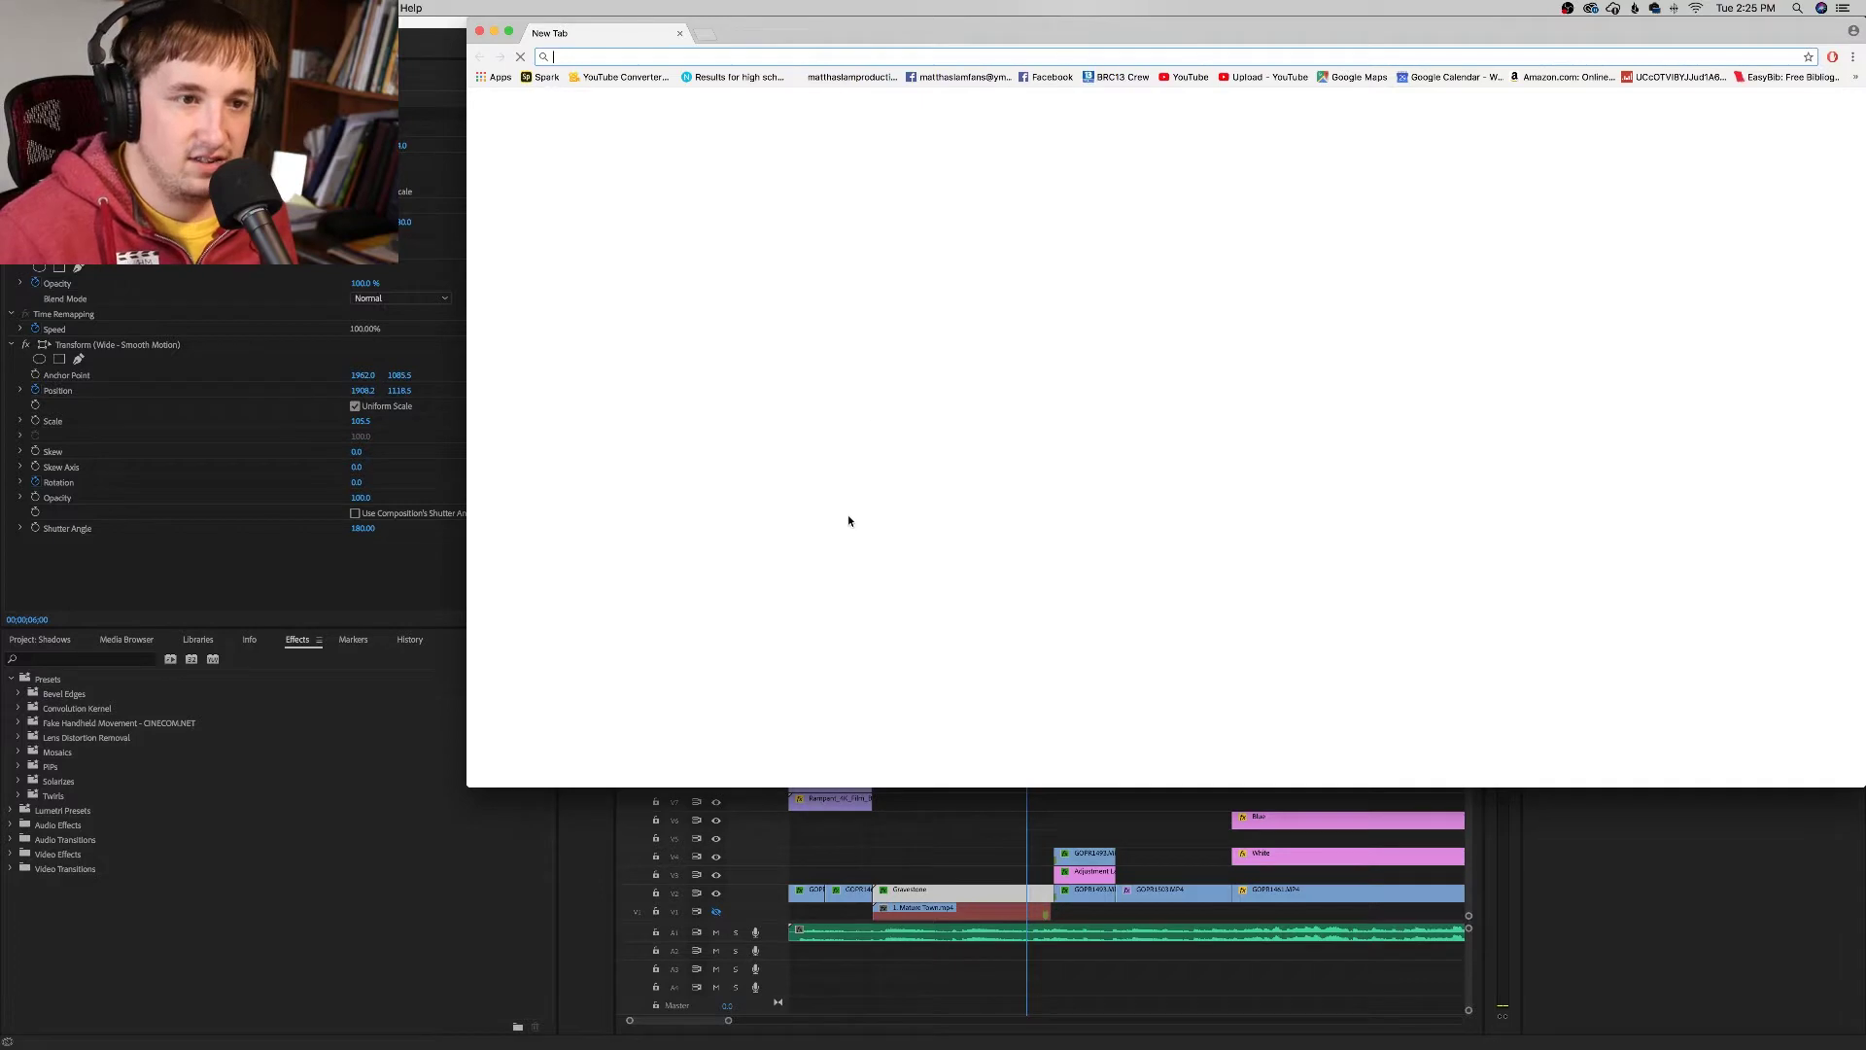
Step: Search 'cinecom' to load the Real Handheld Camera Movement Presets page, then return to Premiere
{"action": "type", "text": "cinecom.net/designer-packs/handheld-camera-movement-presets-premiere-pro/"}
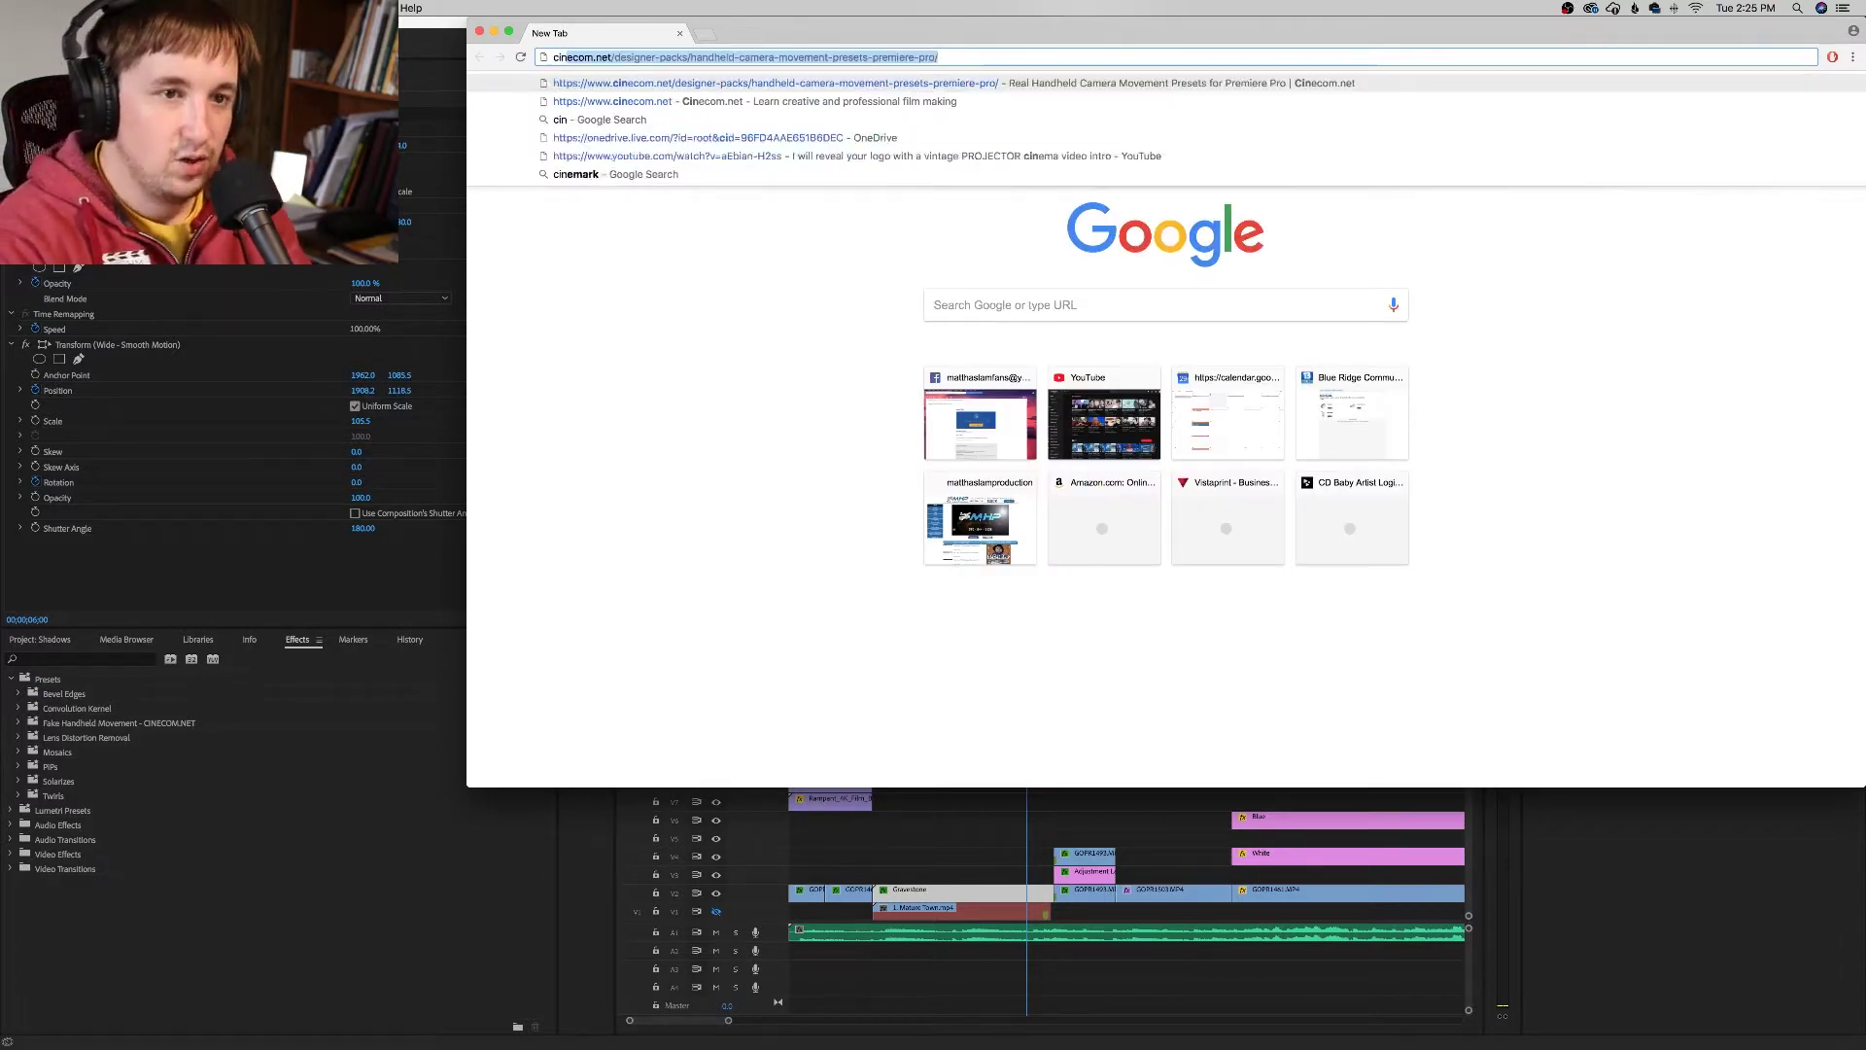
{"action": "key", "text": "Return"}
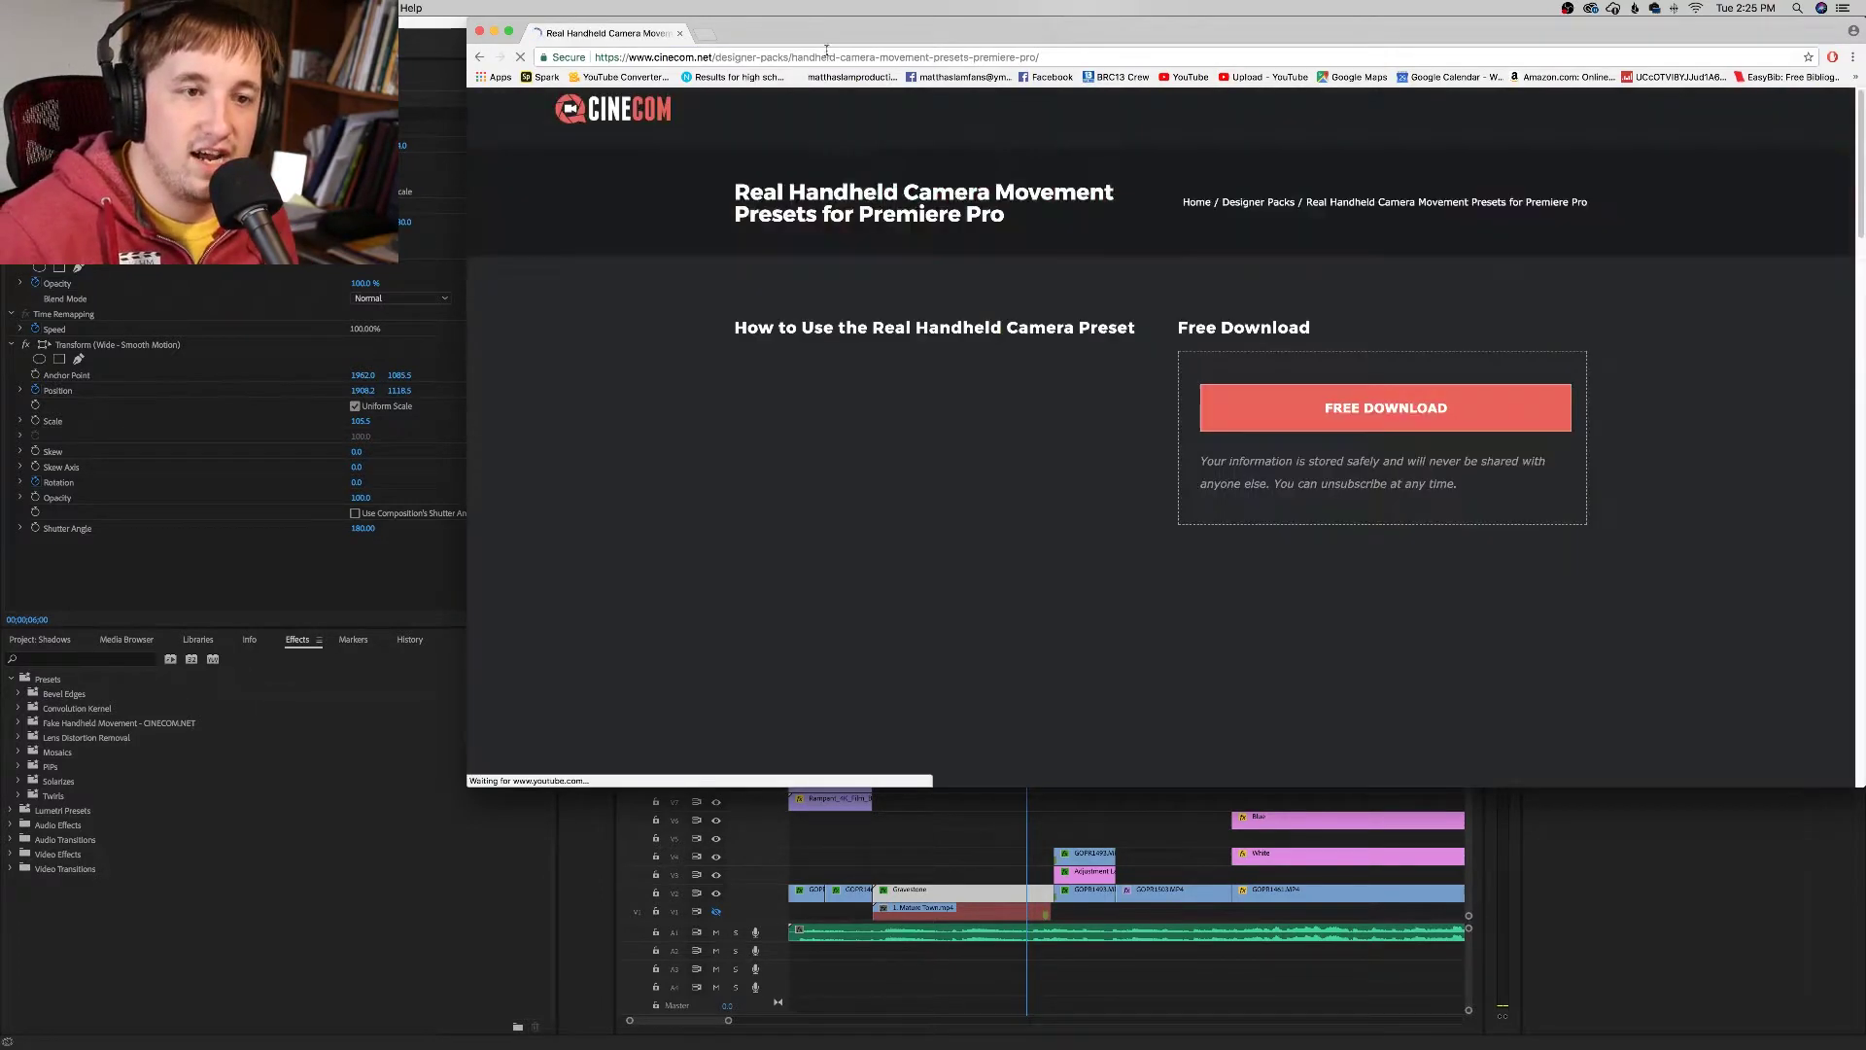
{"action": "left_click_drag", "start_coordinate": [832, 32], "coordinate": [589, 151]}
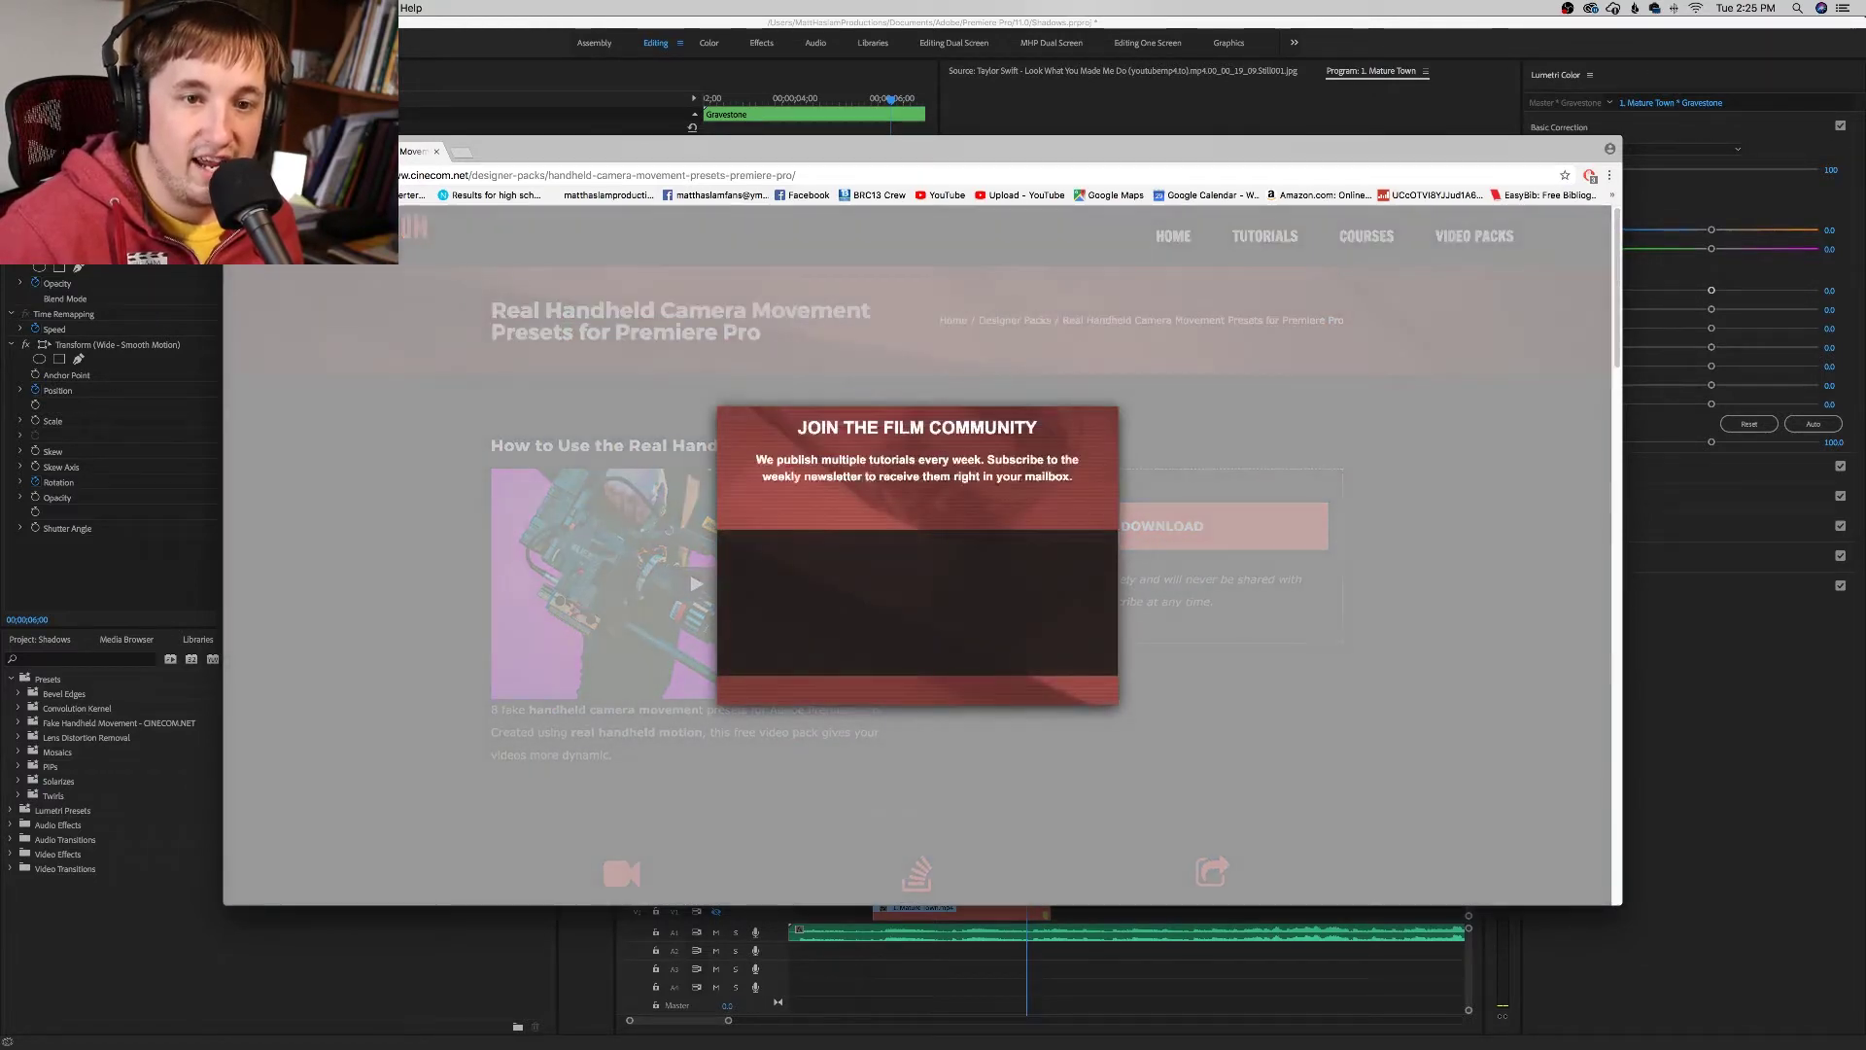
{"action": "key", "text": "super+Tab"}
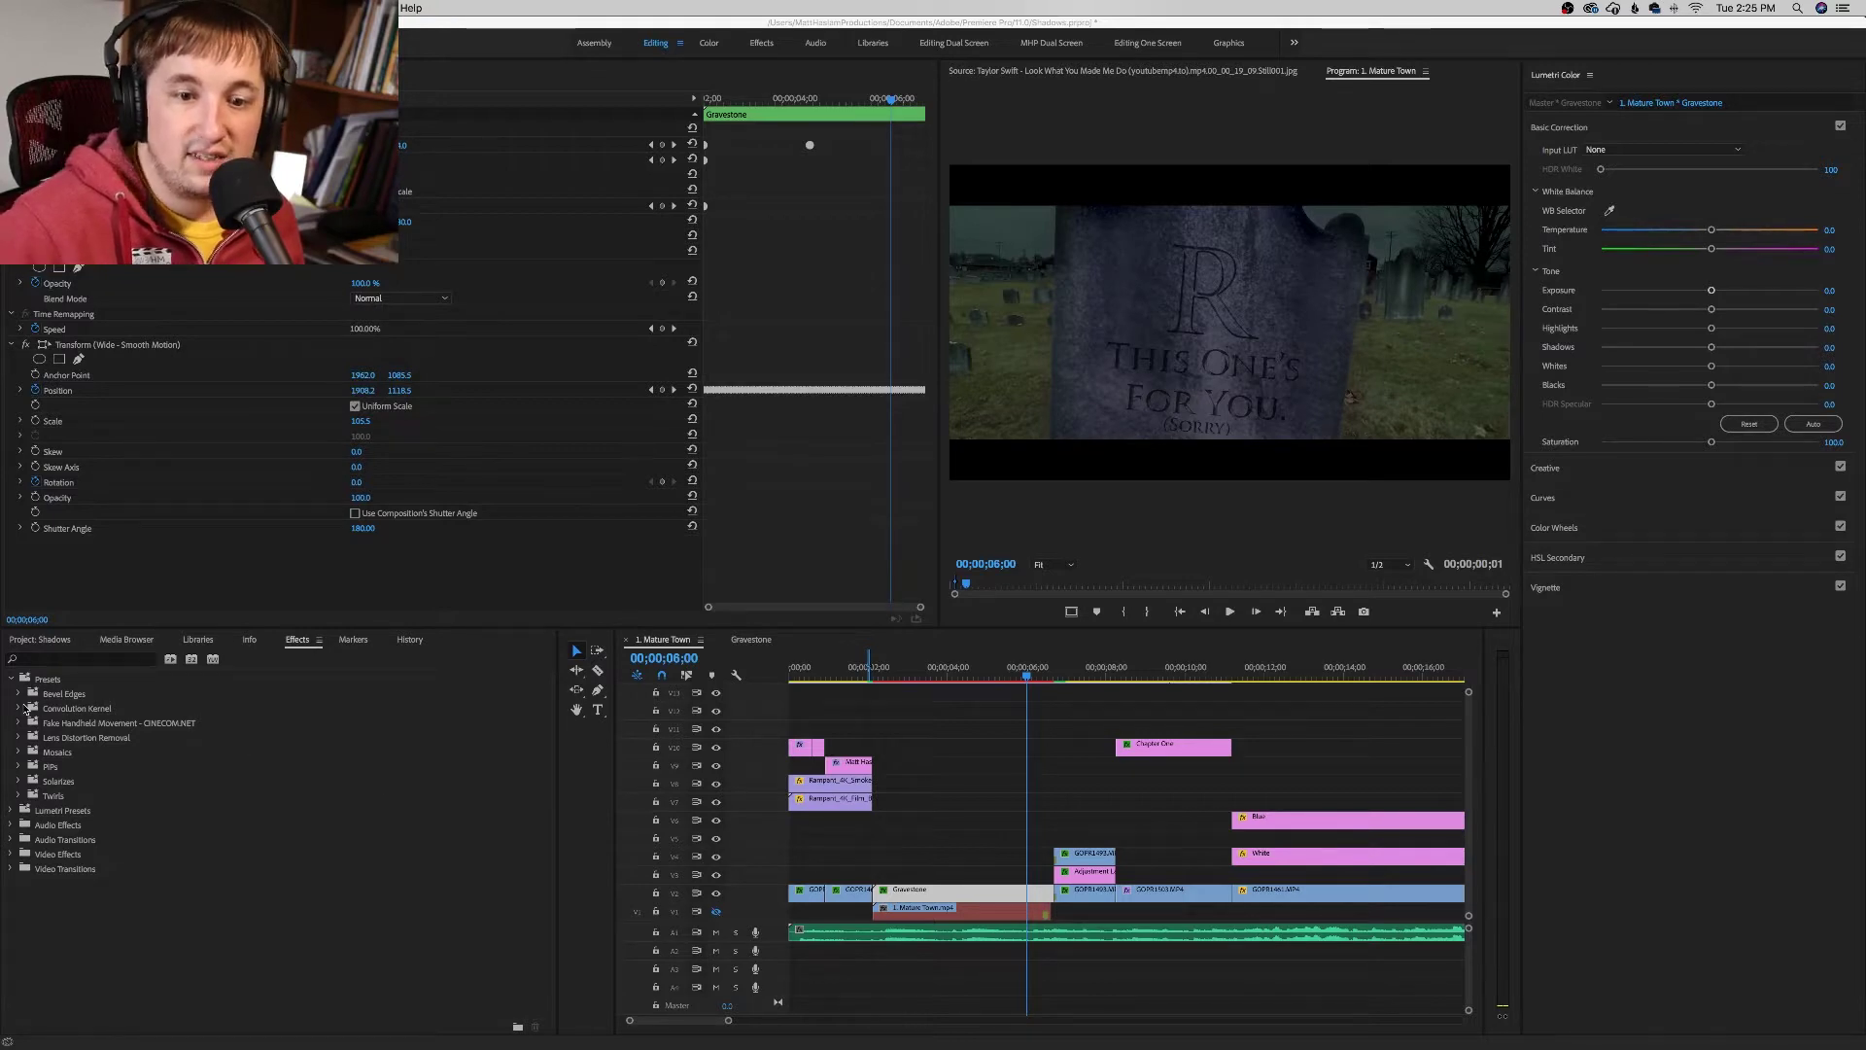
Step: Apply the Wide - Smooth Motion handheld preset to the Gravestone clip and scrub back to its start
{"action": "left_click", "coordinate": [21, 725]}
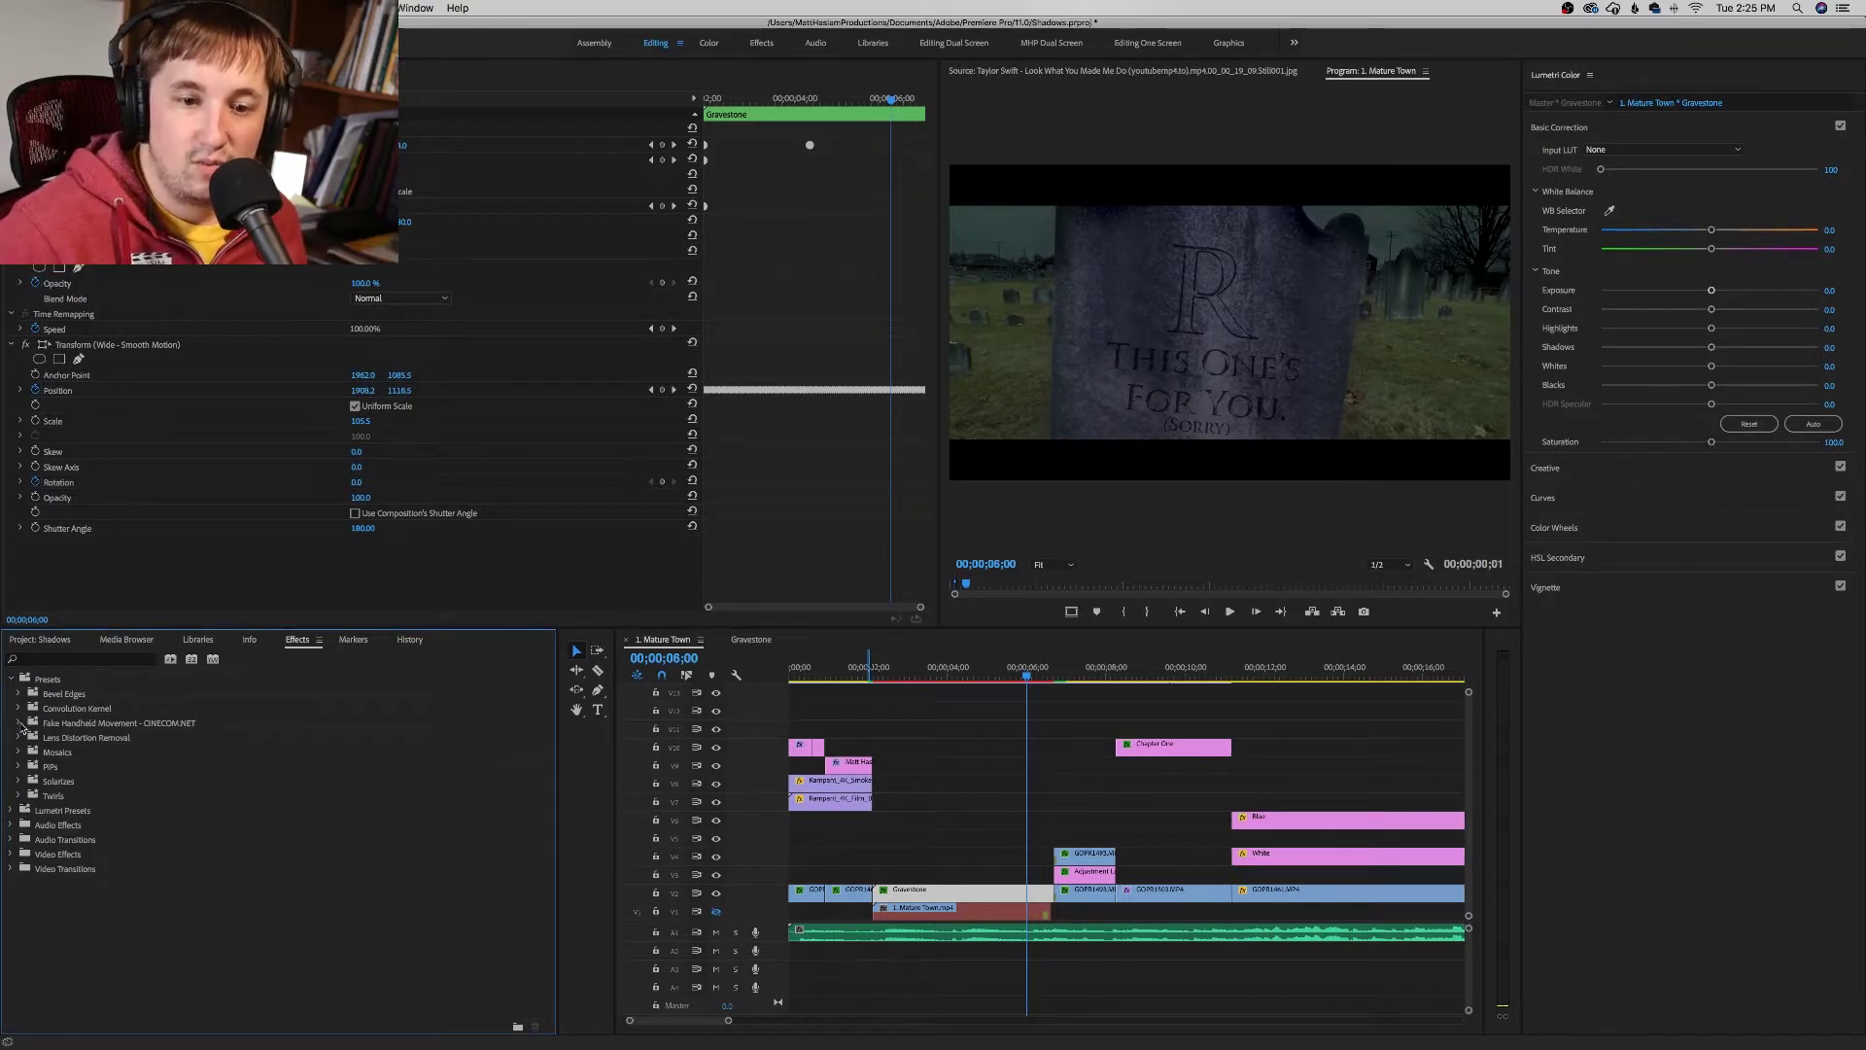
{"action": "left_click", "coordinate": [17, 724]}
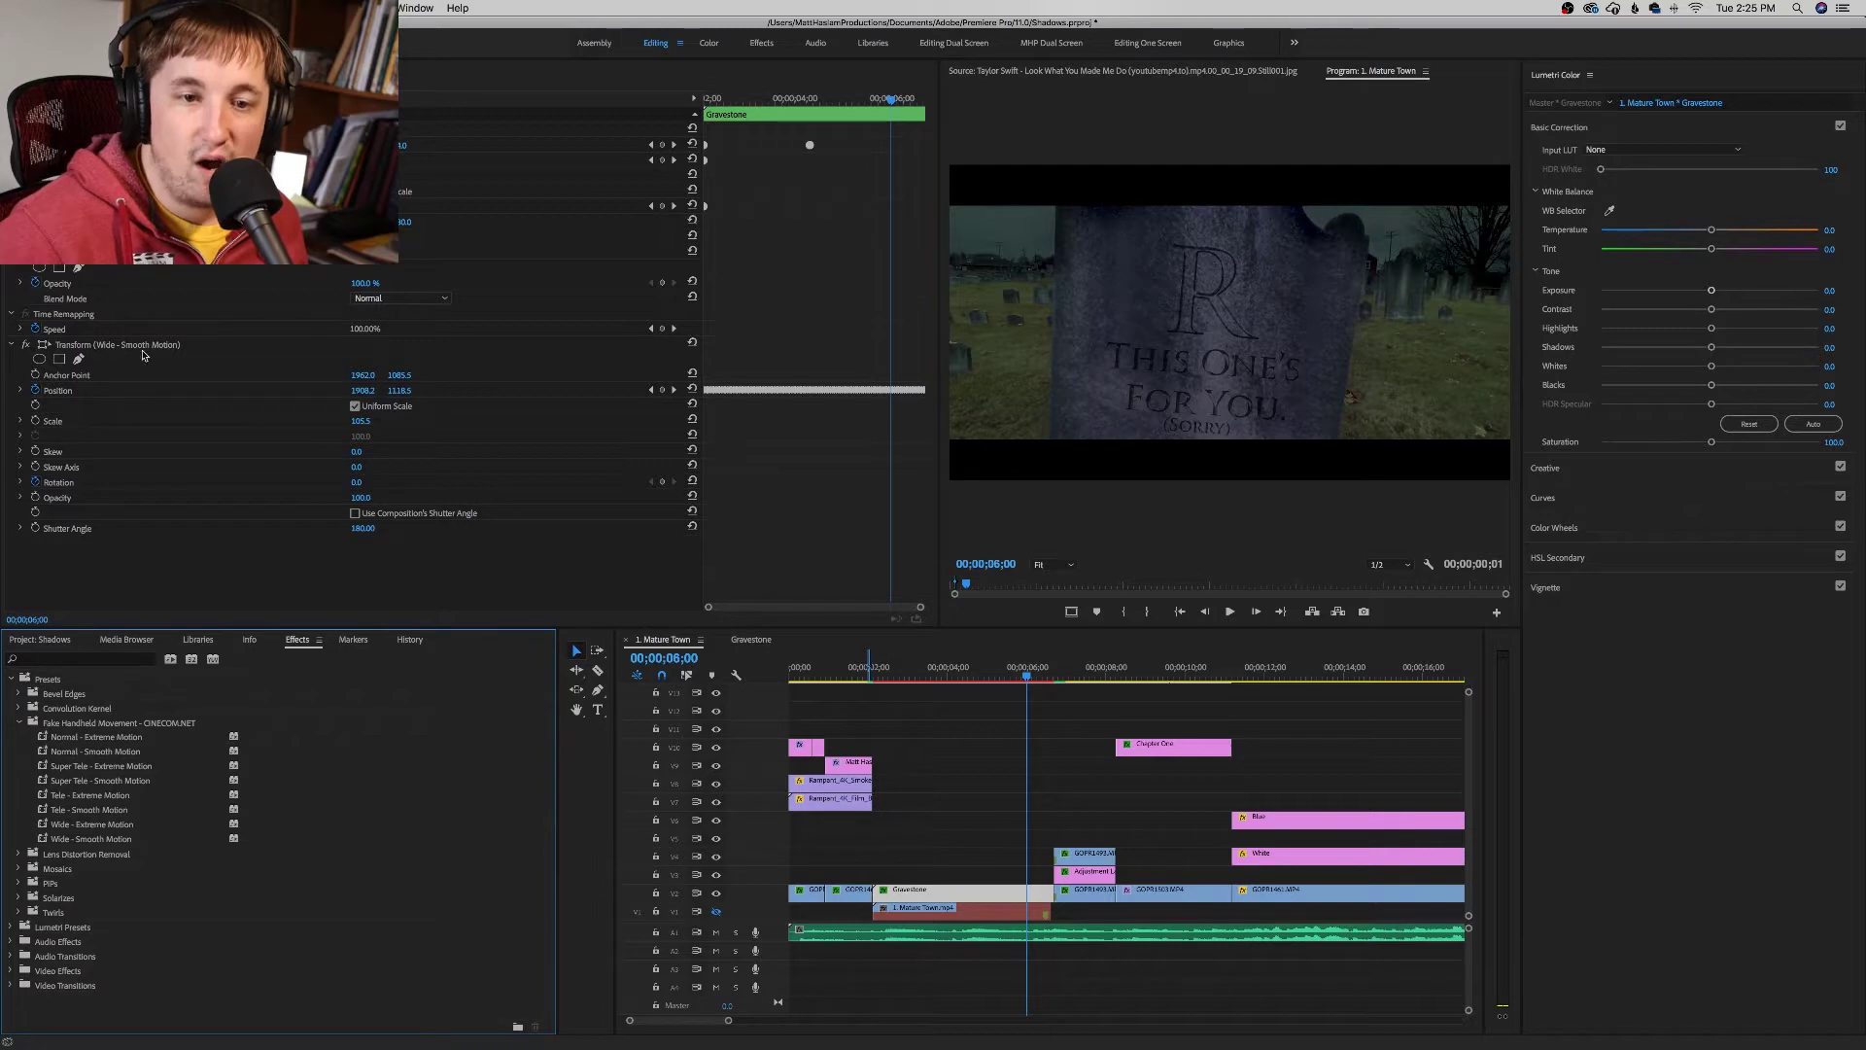
{"action": "left_click", "coordinate": [114, 841]}
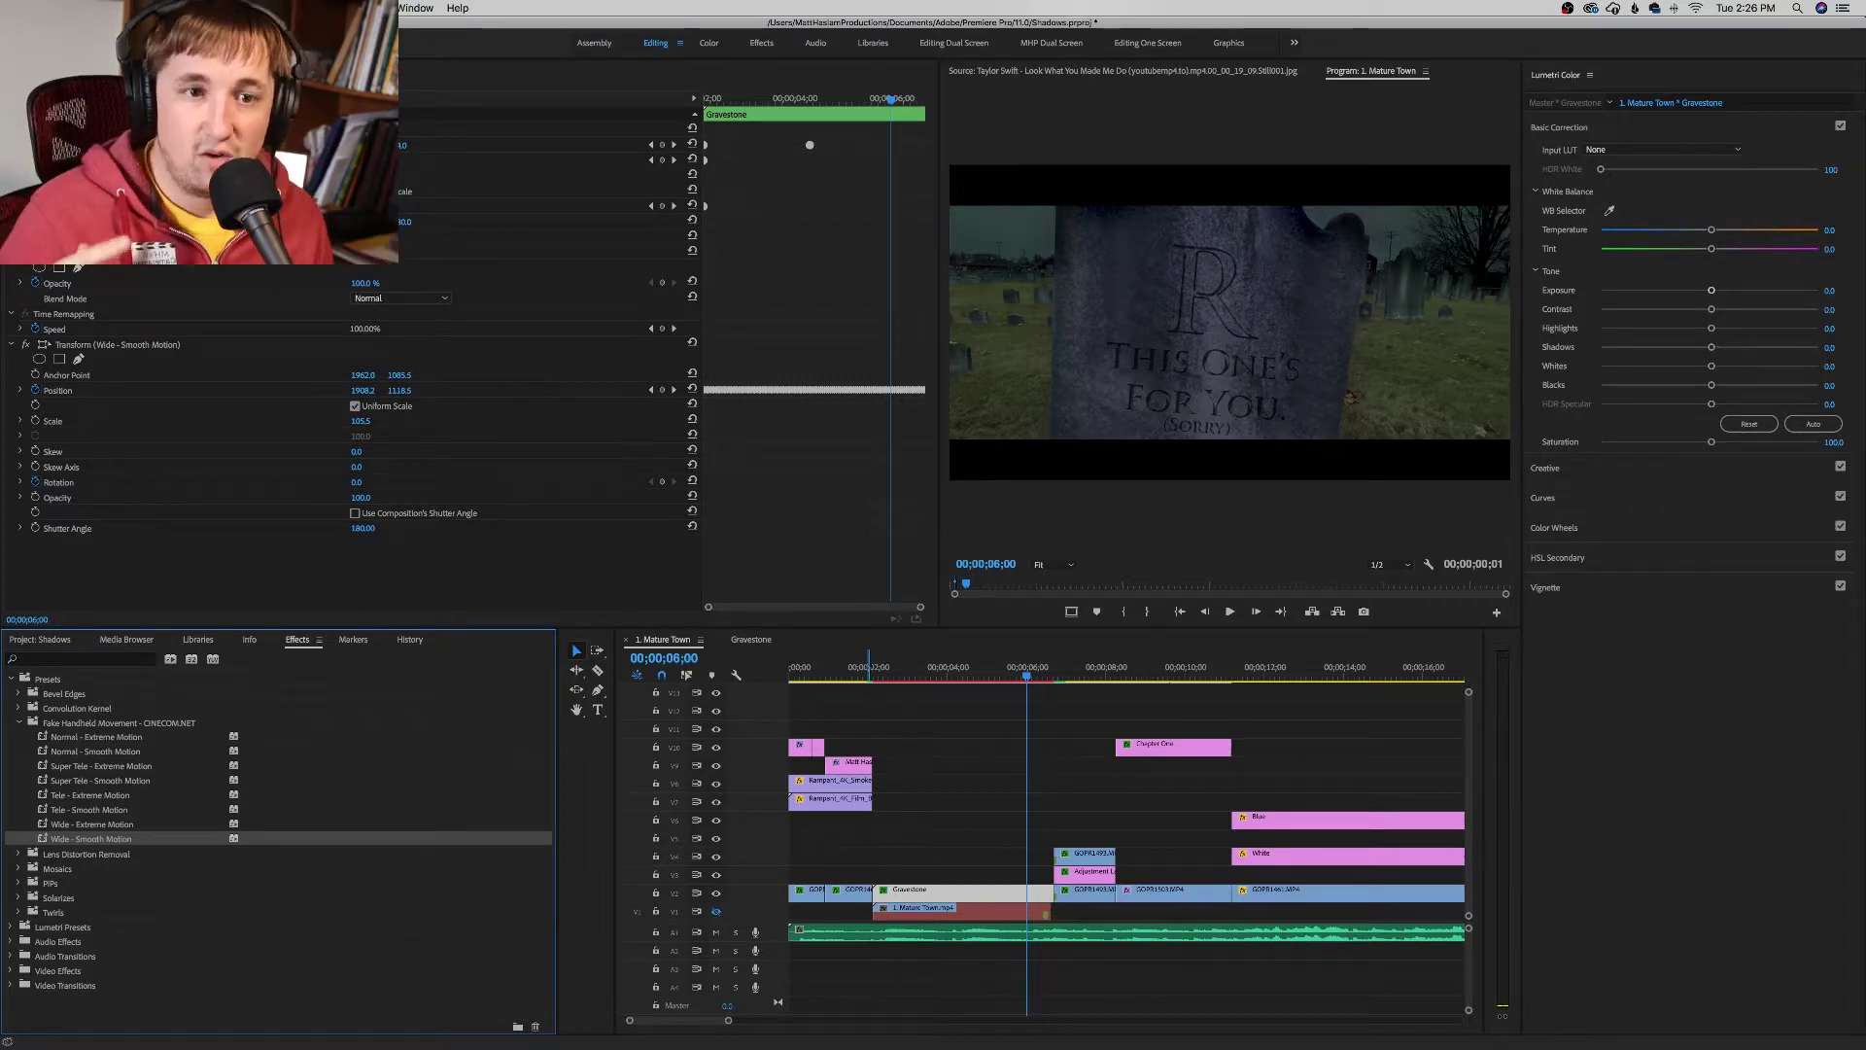
{"action": "left_click_drag", "start_coordinate": [809, 96], "coordinate": [704, 96]}
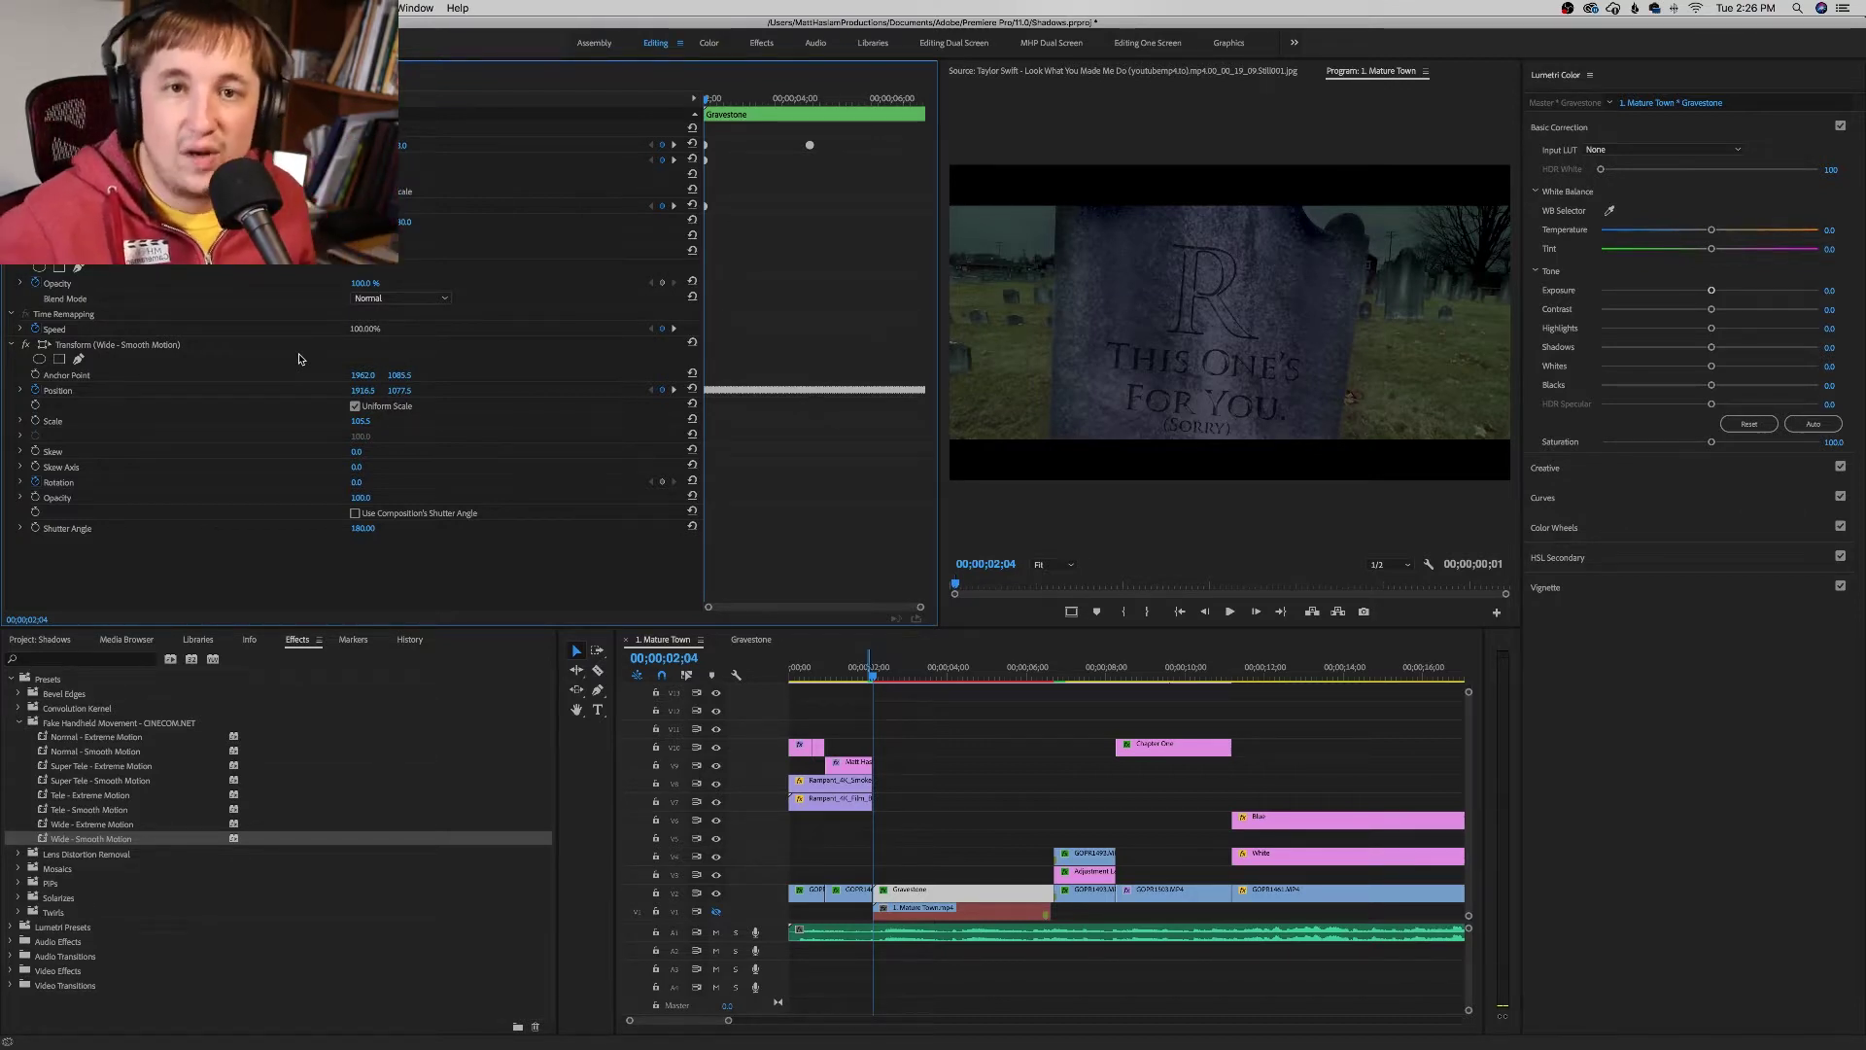
Step: Mark the in point at 00;00;02;04 and out point at 00;00;06;27, then park at 00;00;04;12
{"action": "key", "text": "i"}
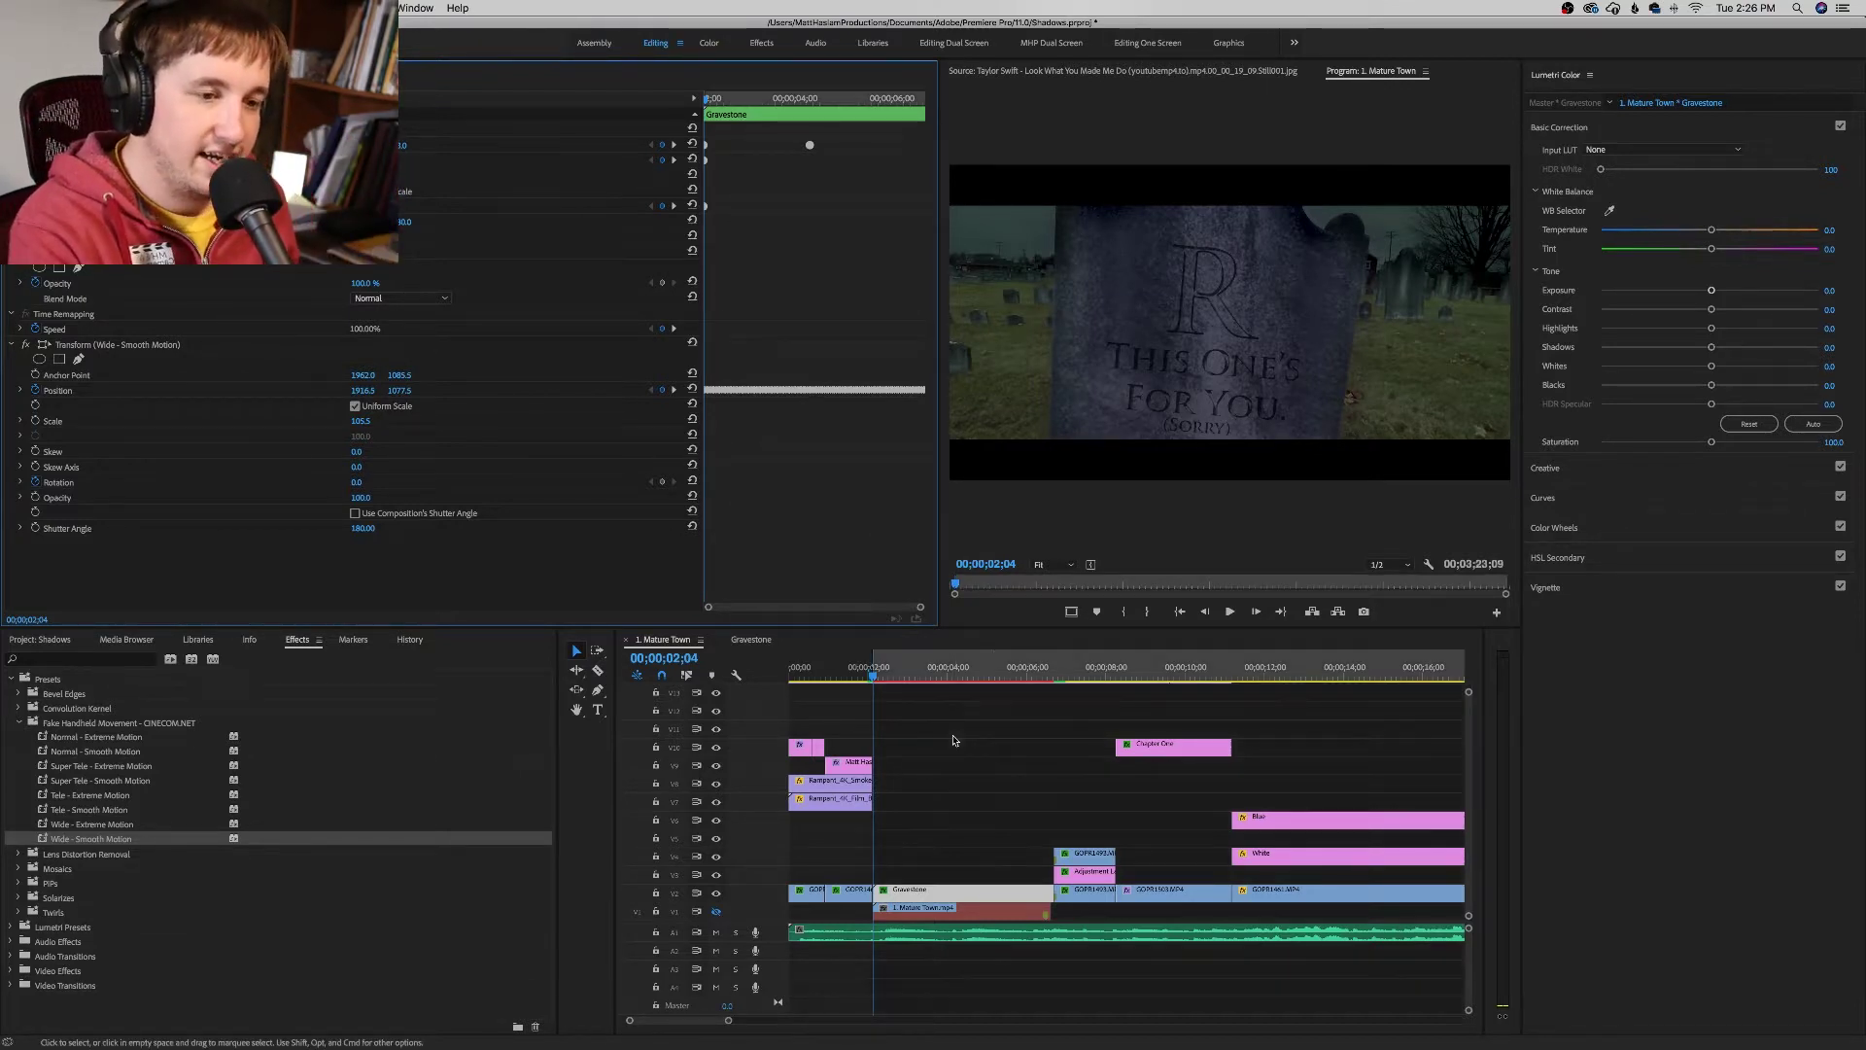
{"action": "left_click", "coordinate": [1059, 678]}
{"action": "key", "text": "o"}
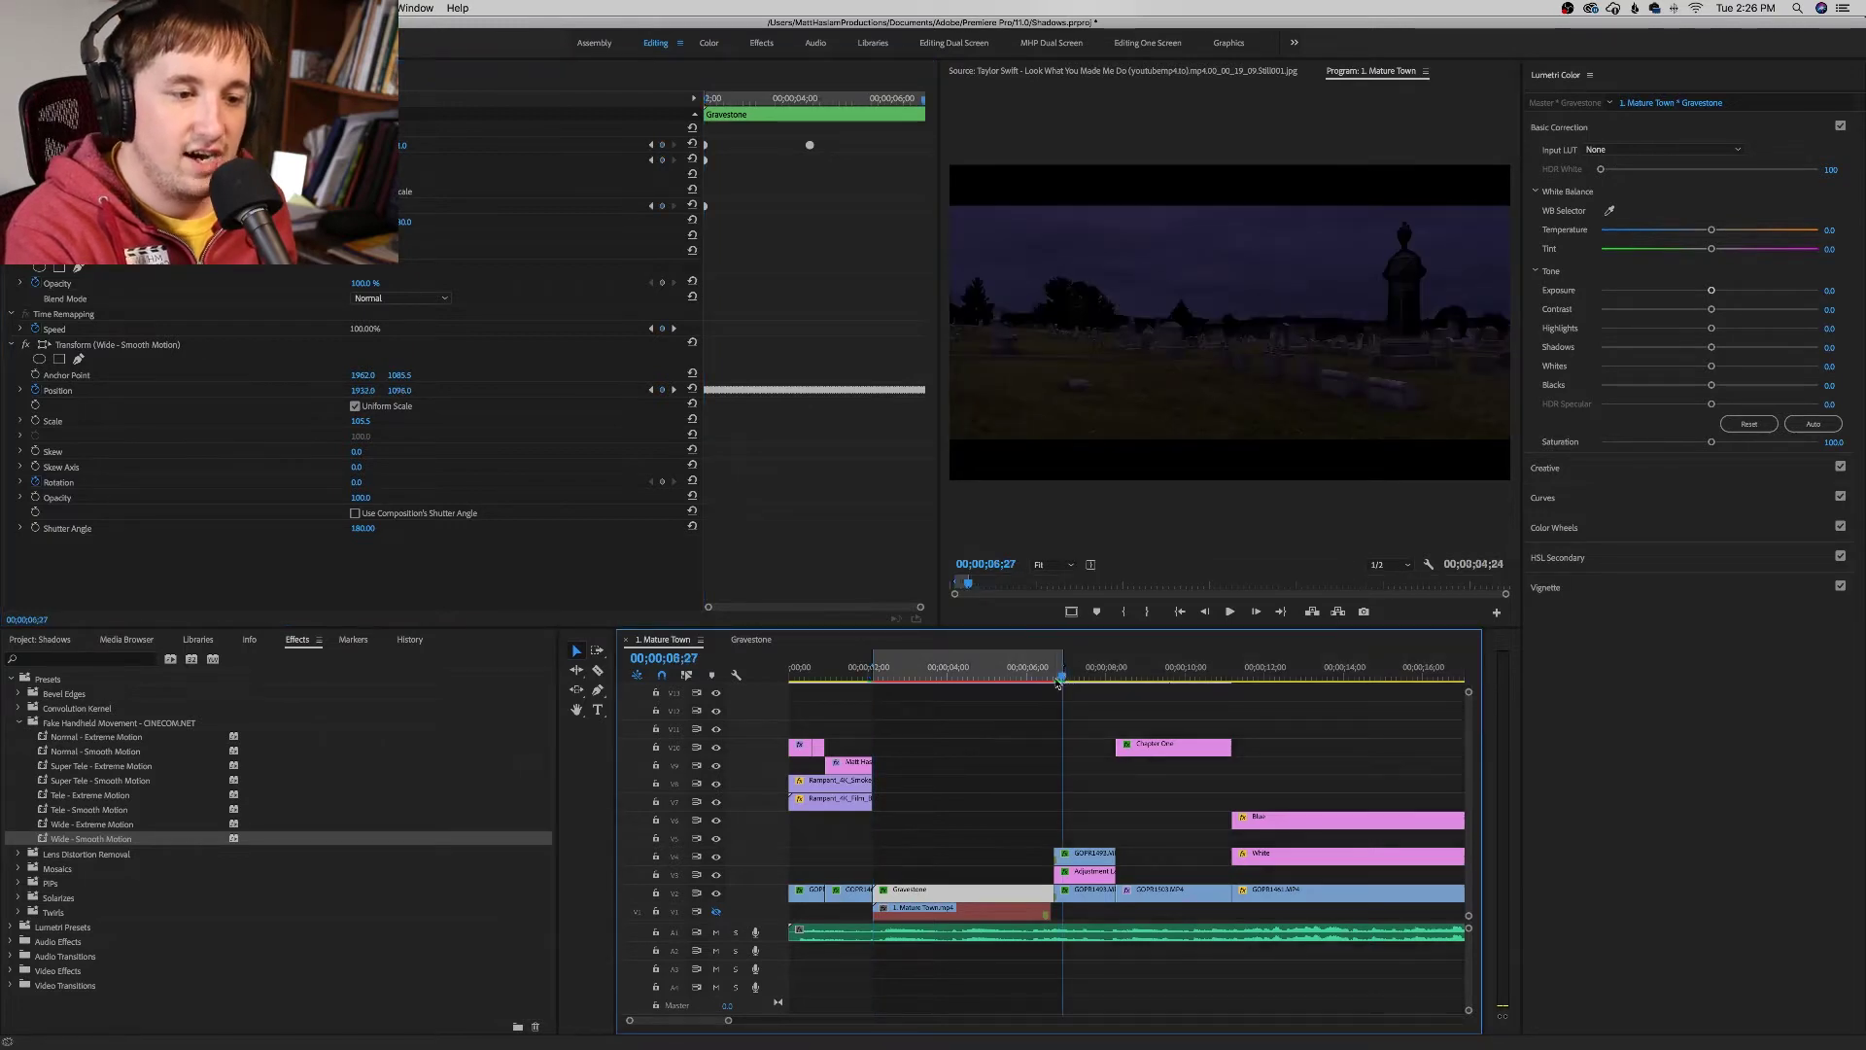
{"action": "left_click", "coordinate": [254, 8]}
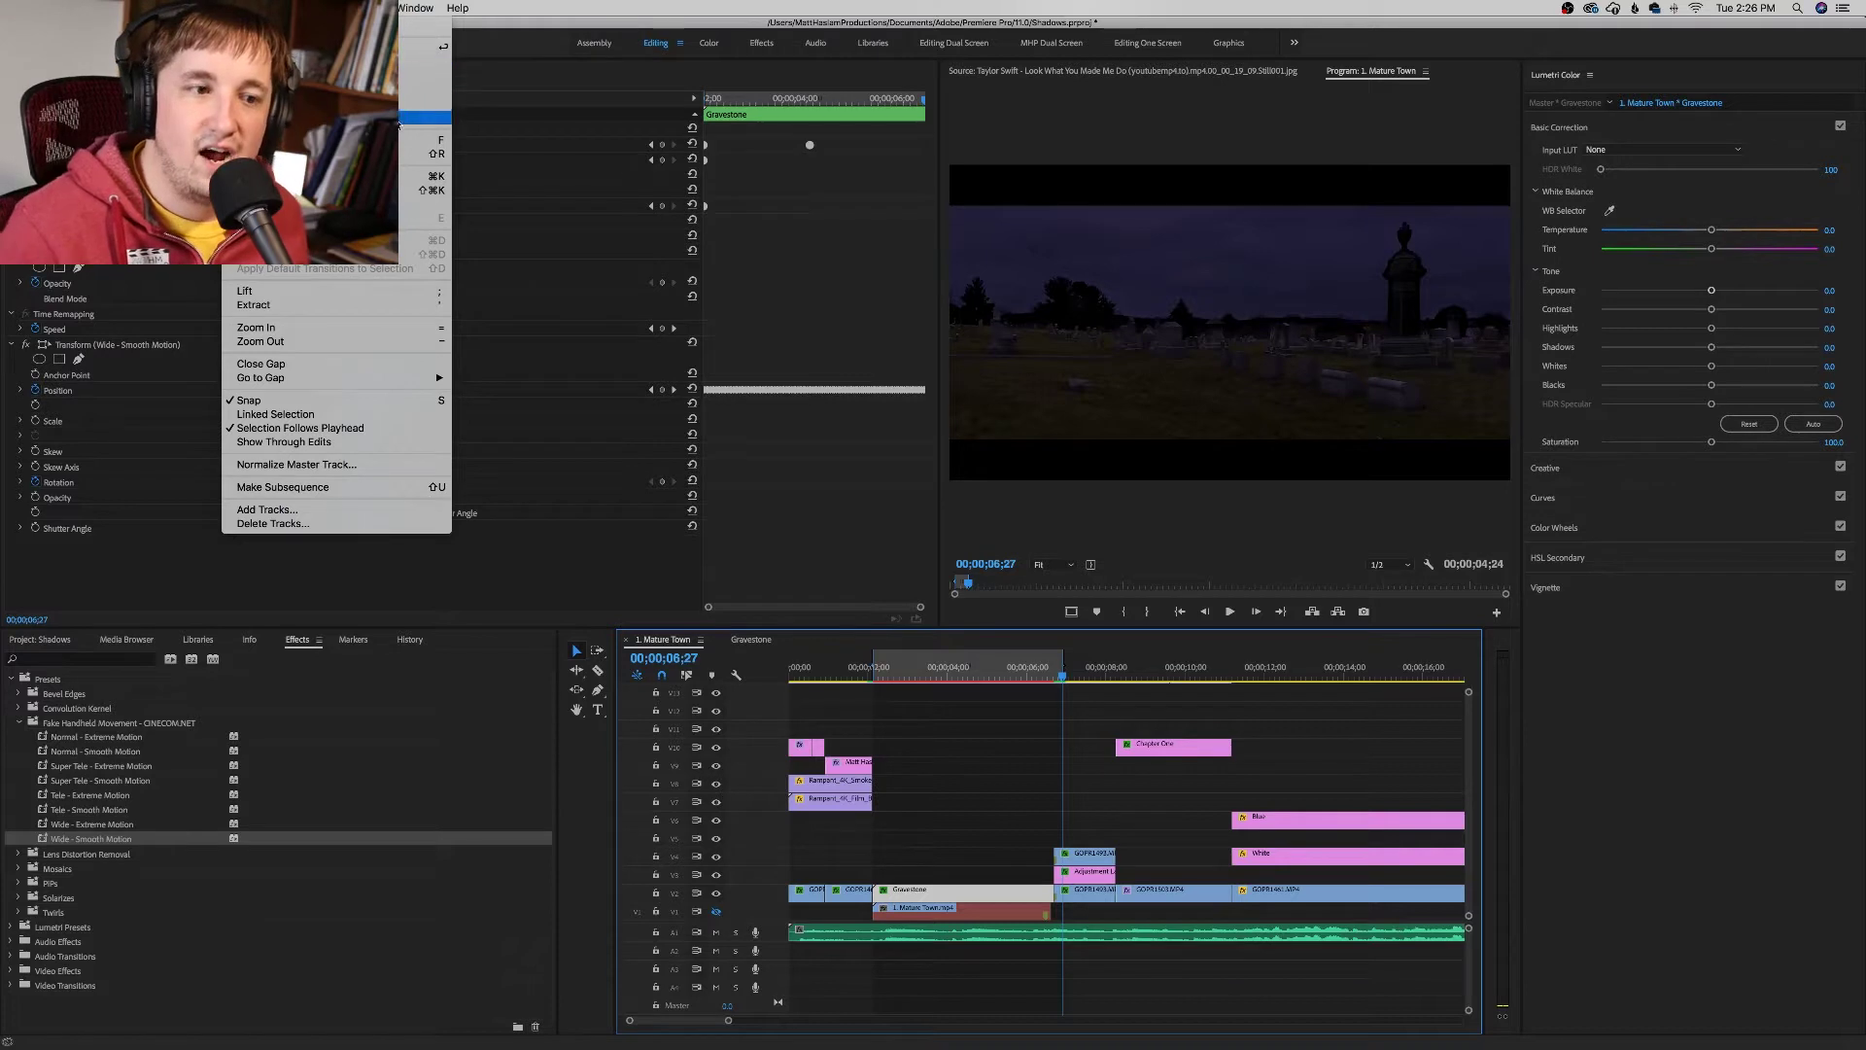
{"action": "left_click", "coordinate": [992, 763]}
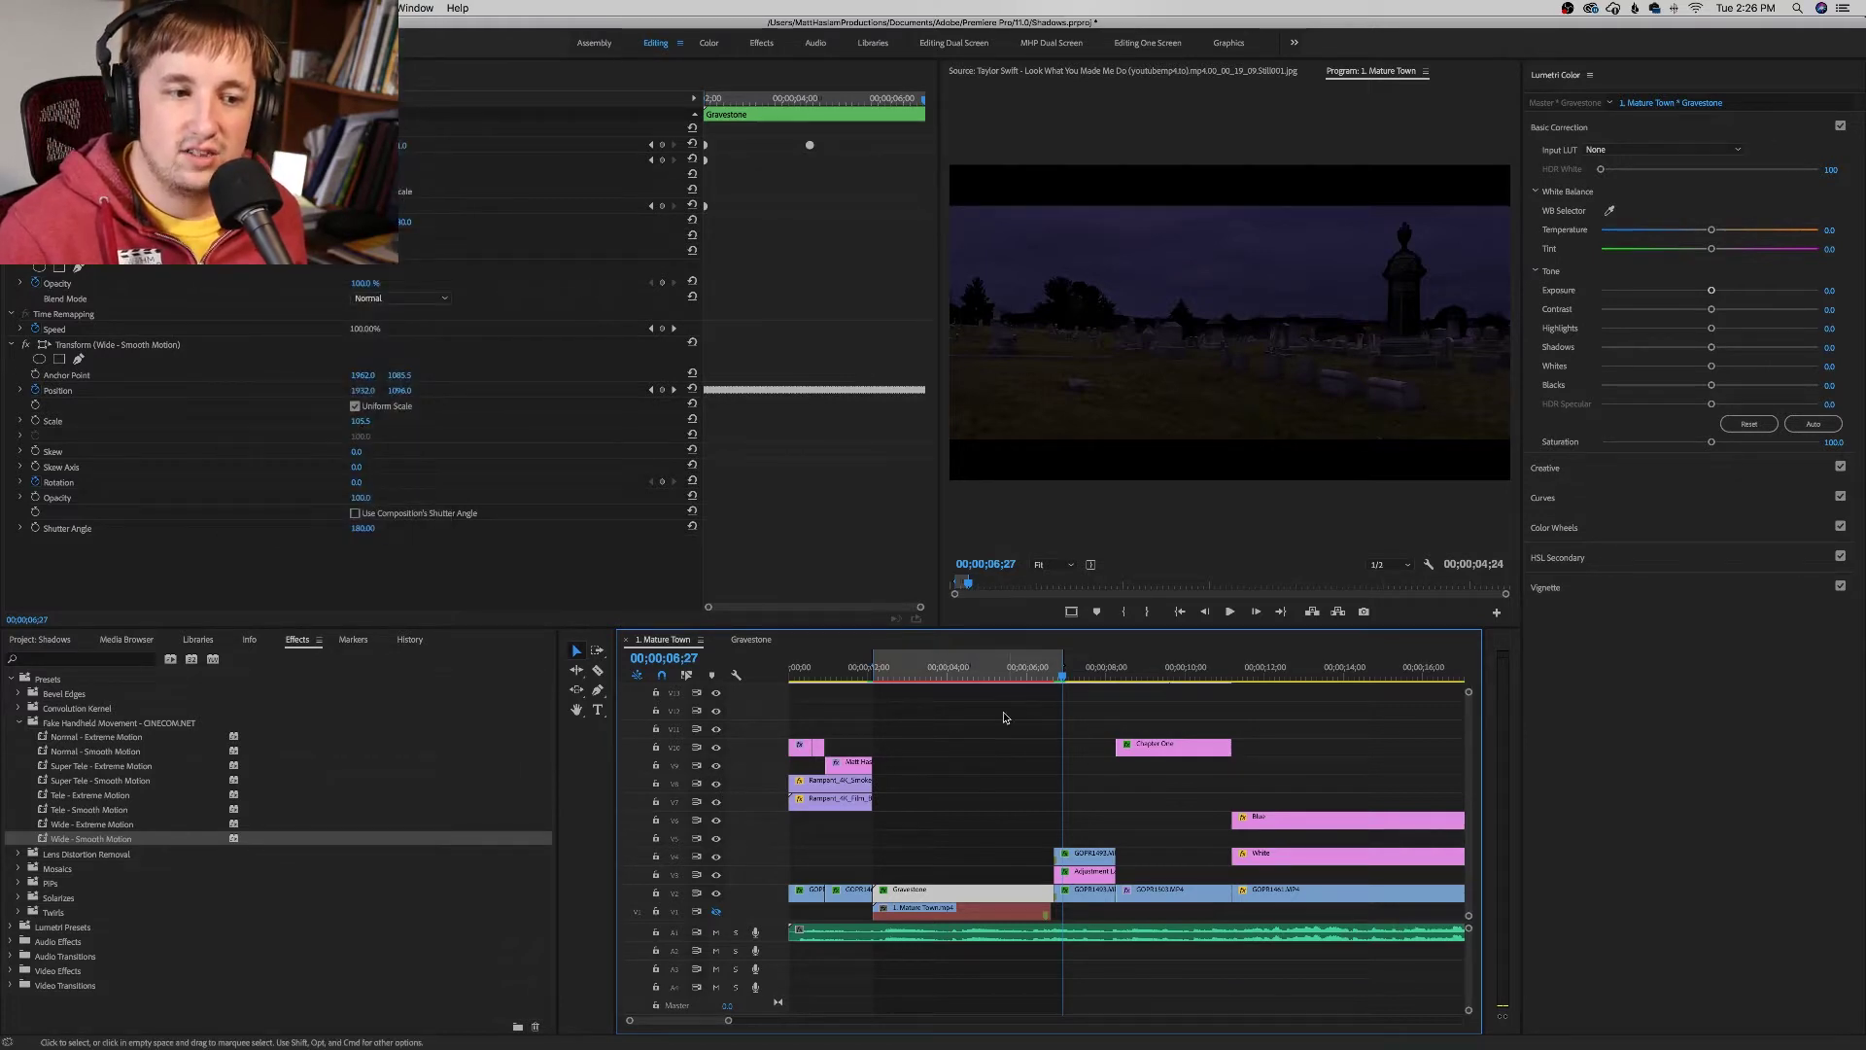
{"action": "left_click", "coordinate": [965, 669]}
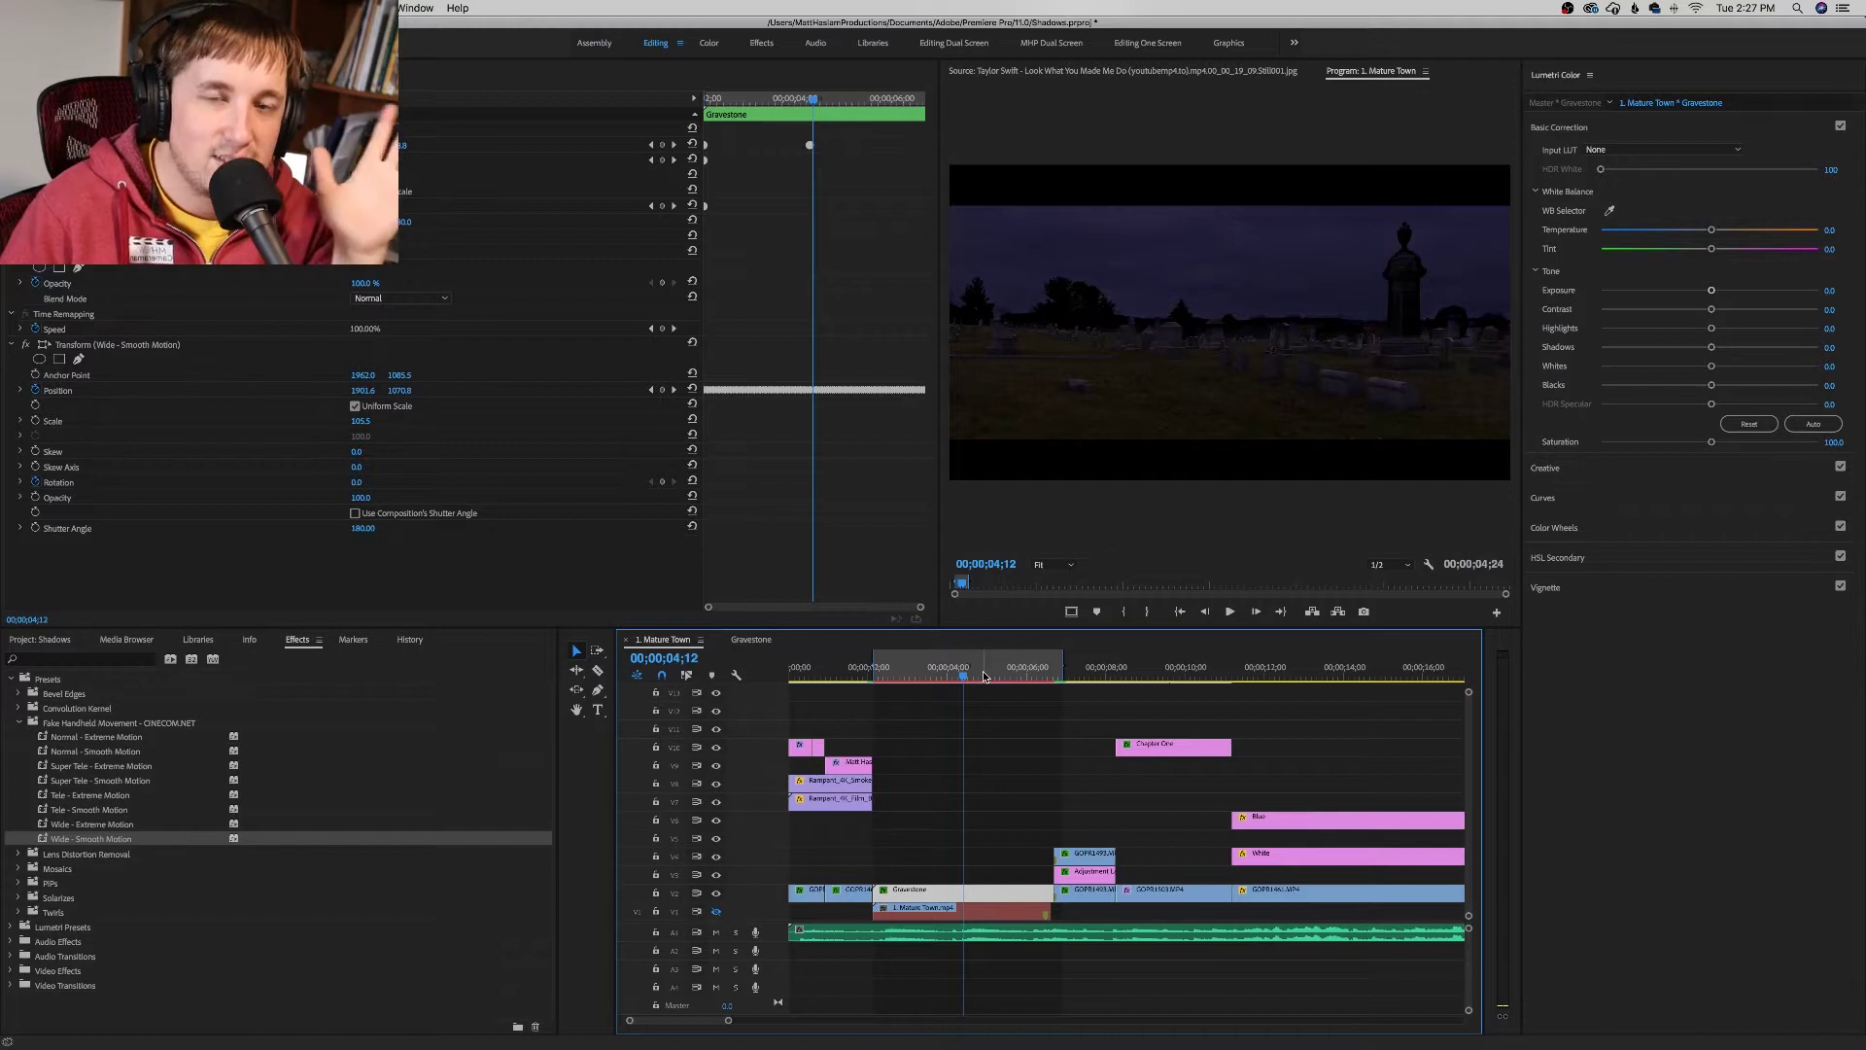
{"action": "left_click", "coordinate": [1081, 675]}
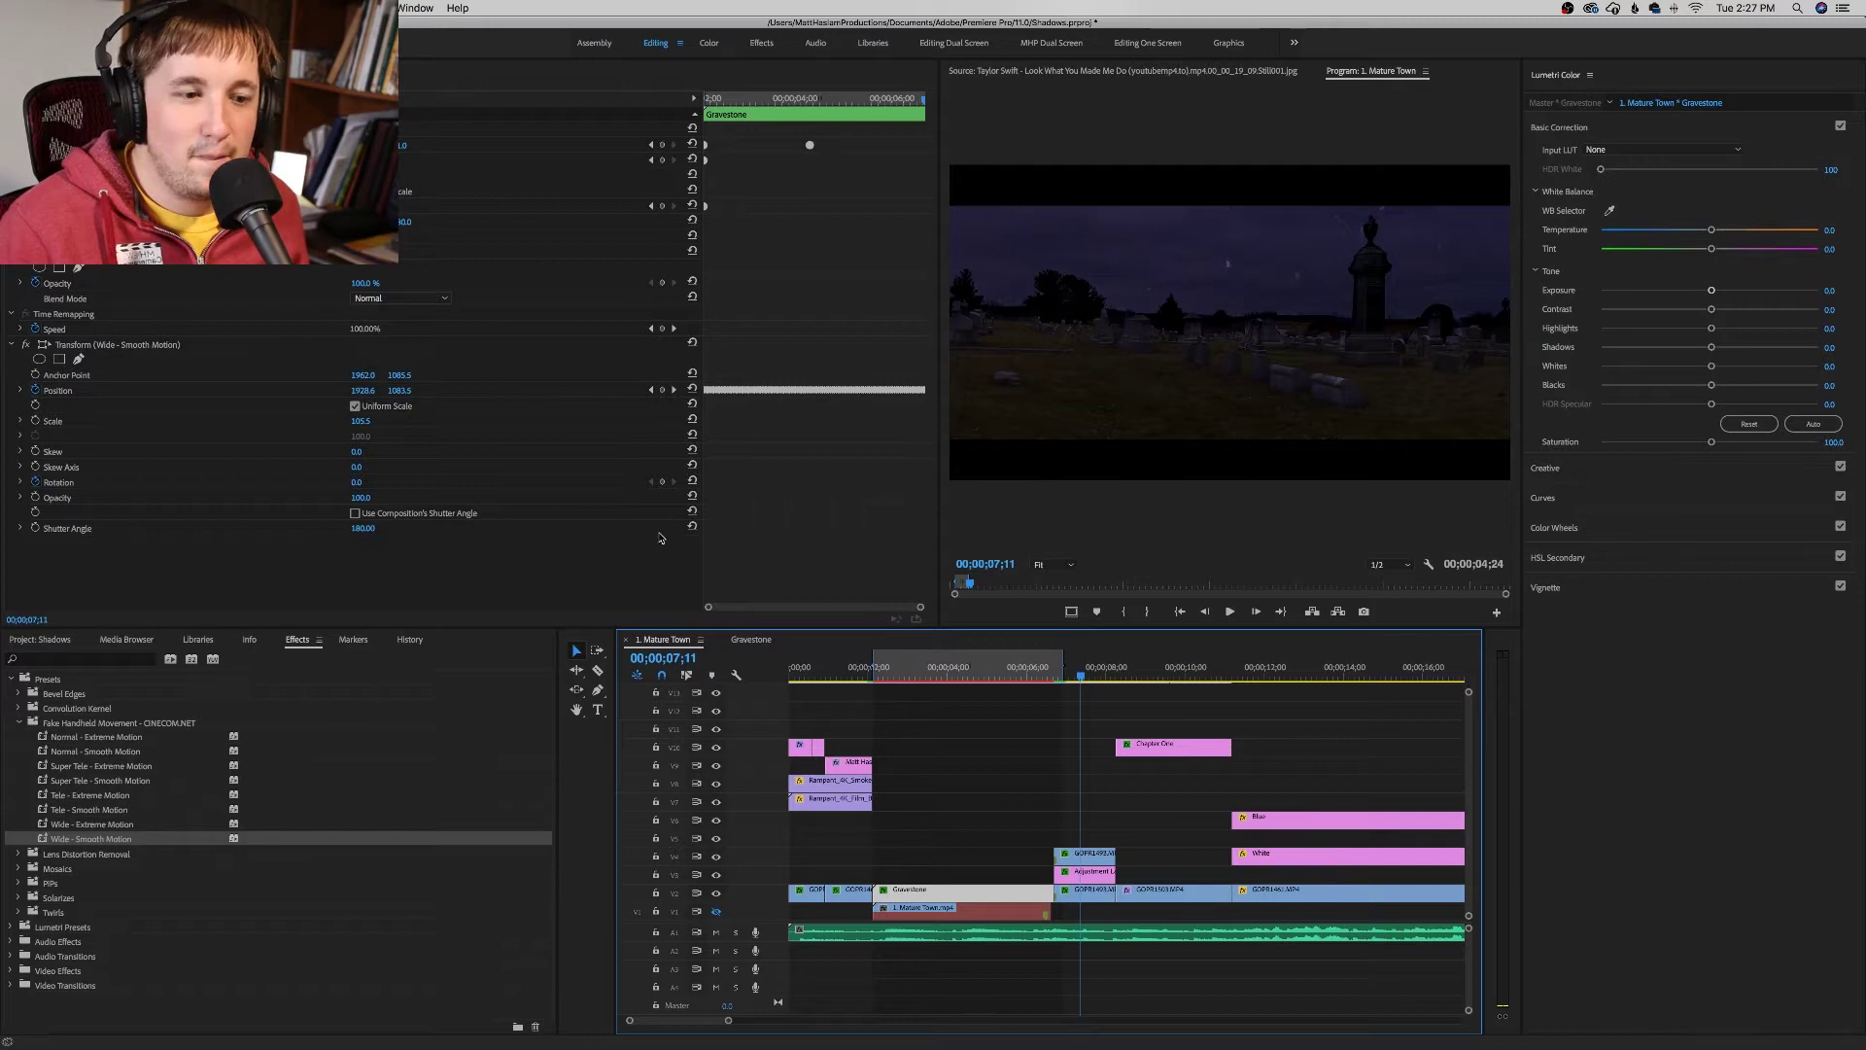
{"action": "left_click", "coordinate": [1102, 873]}
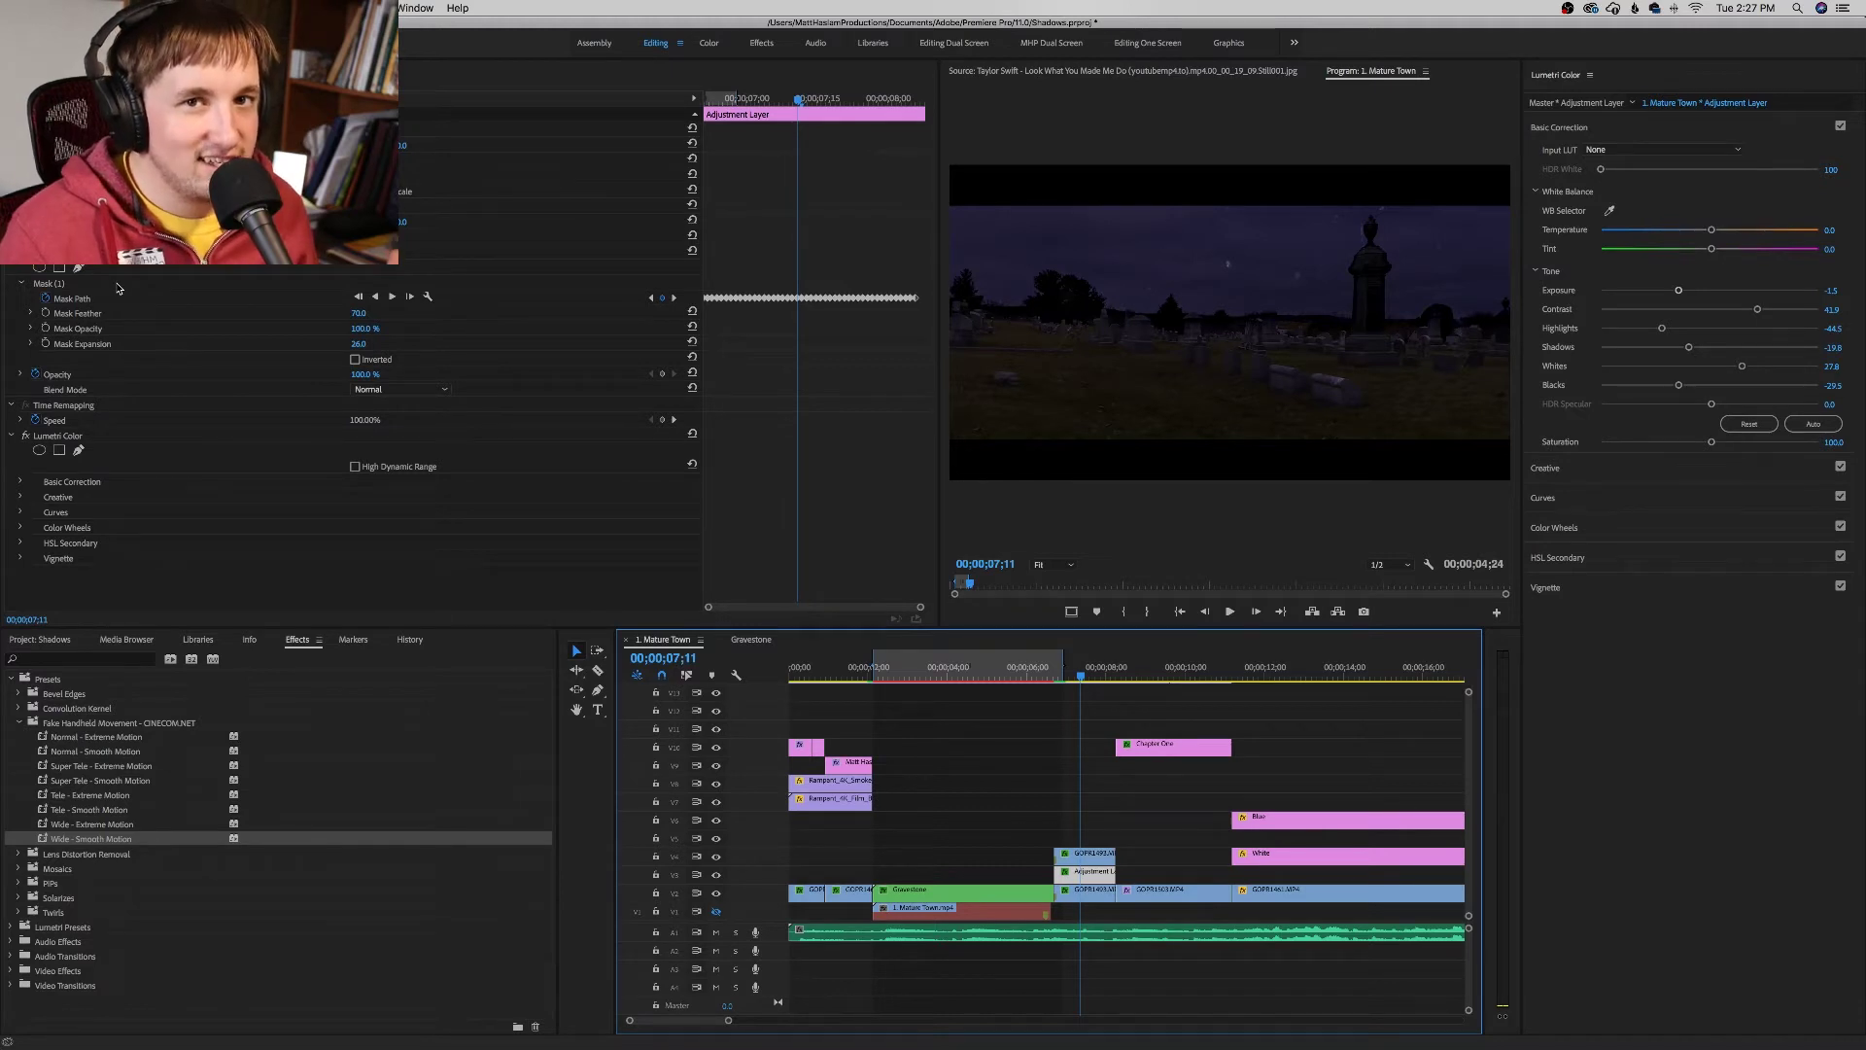
{"action": "left_click", "coordinate": [444, 288]}
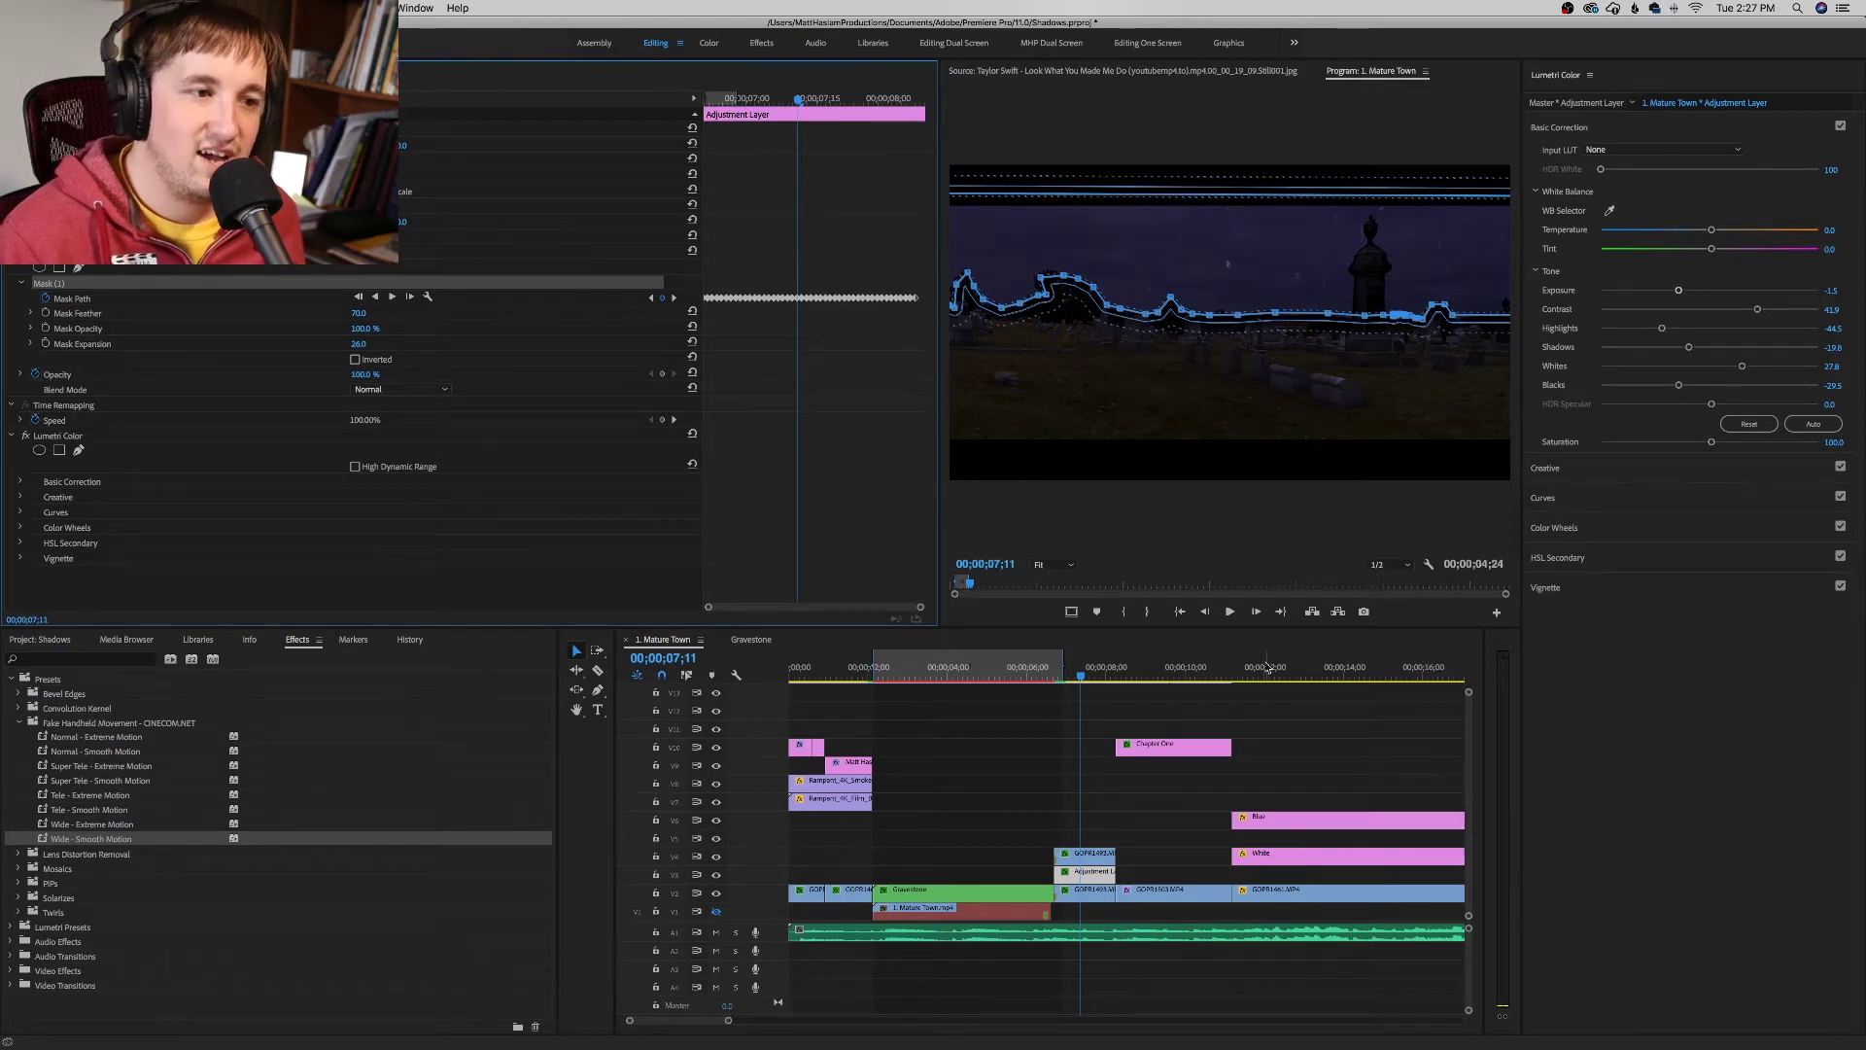
{"action": "left_click", "coordinate": [1263, 729]}
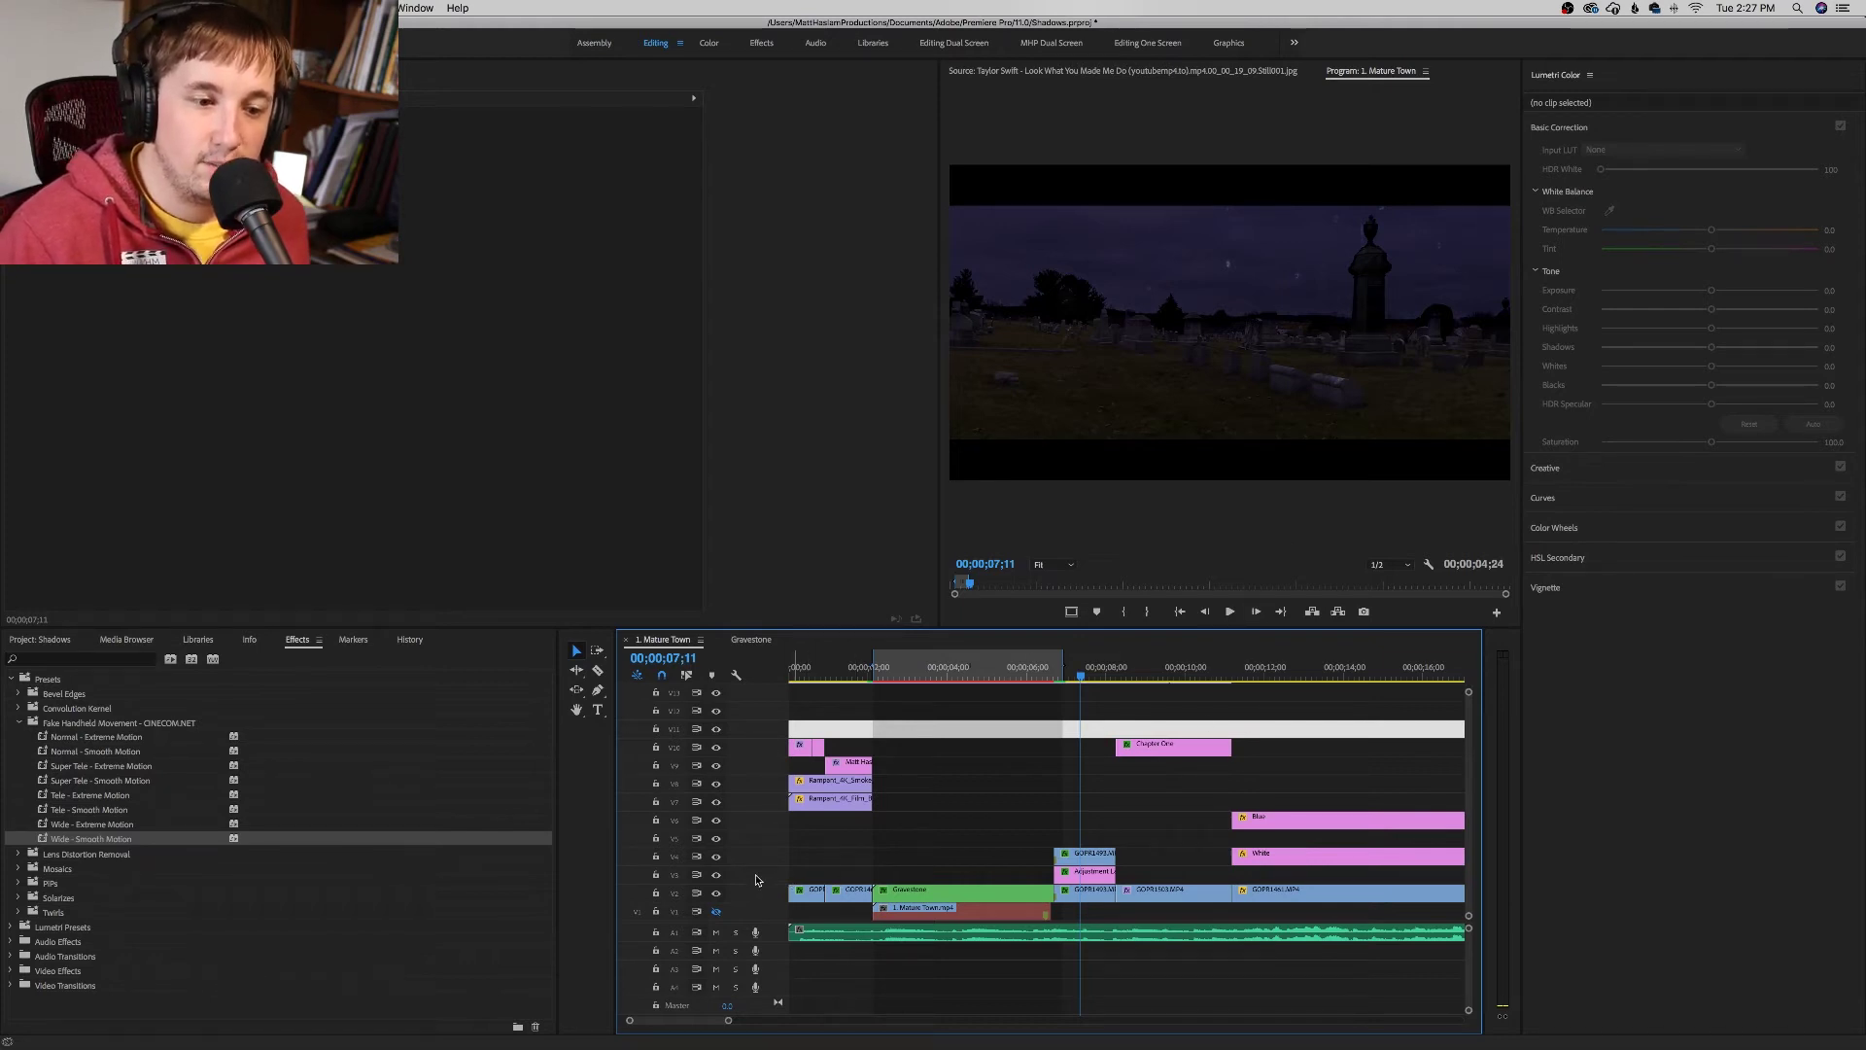
Step: Switch V4 and V3 track outputs off, then V4 back on, to compare the night darkening
{"action": "left_click", "coordinate": [717, 858]}
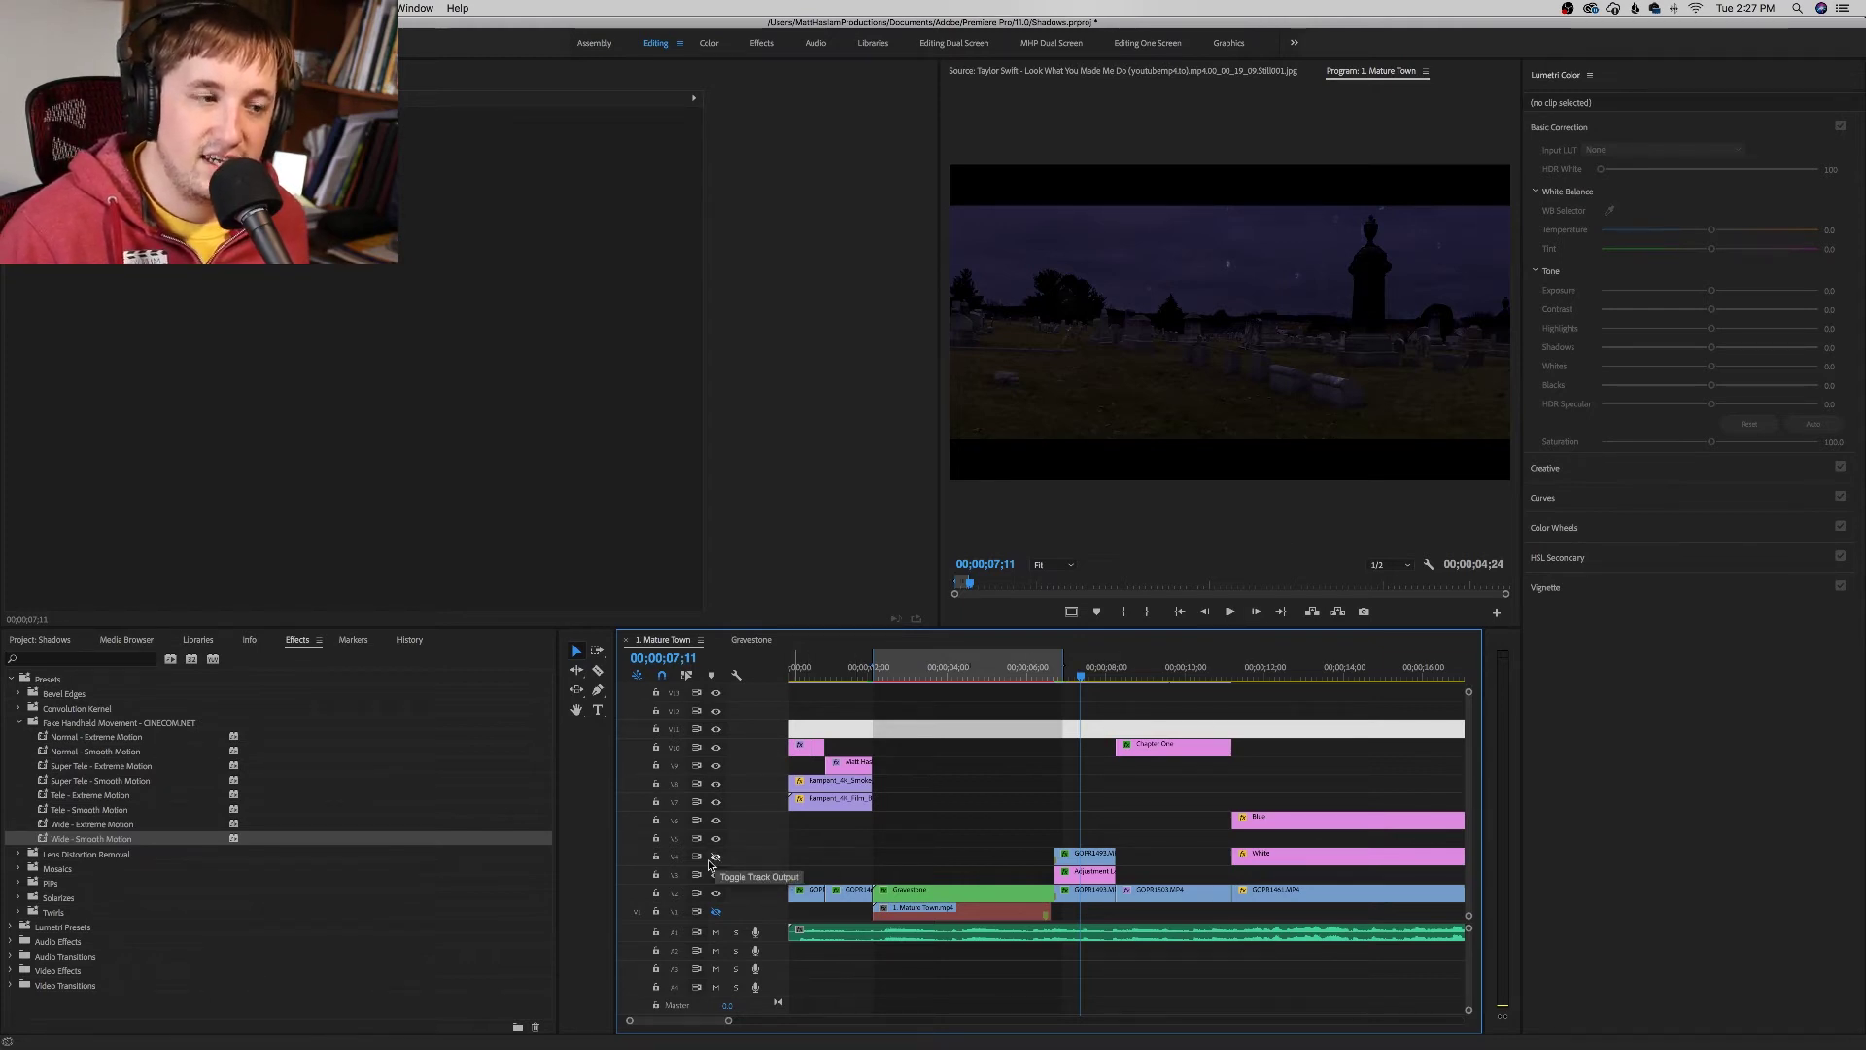
{"action": "left_click", "coordinate": [716, 875]}
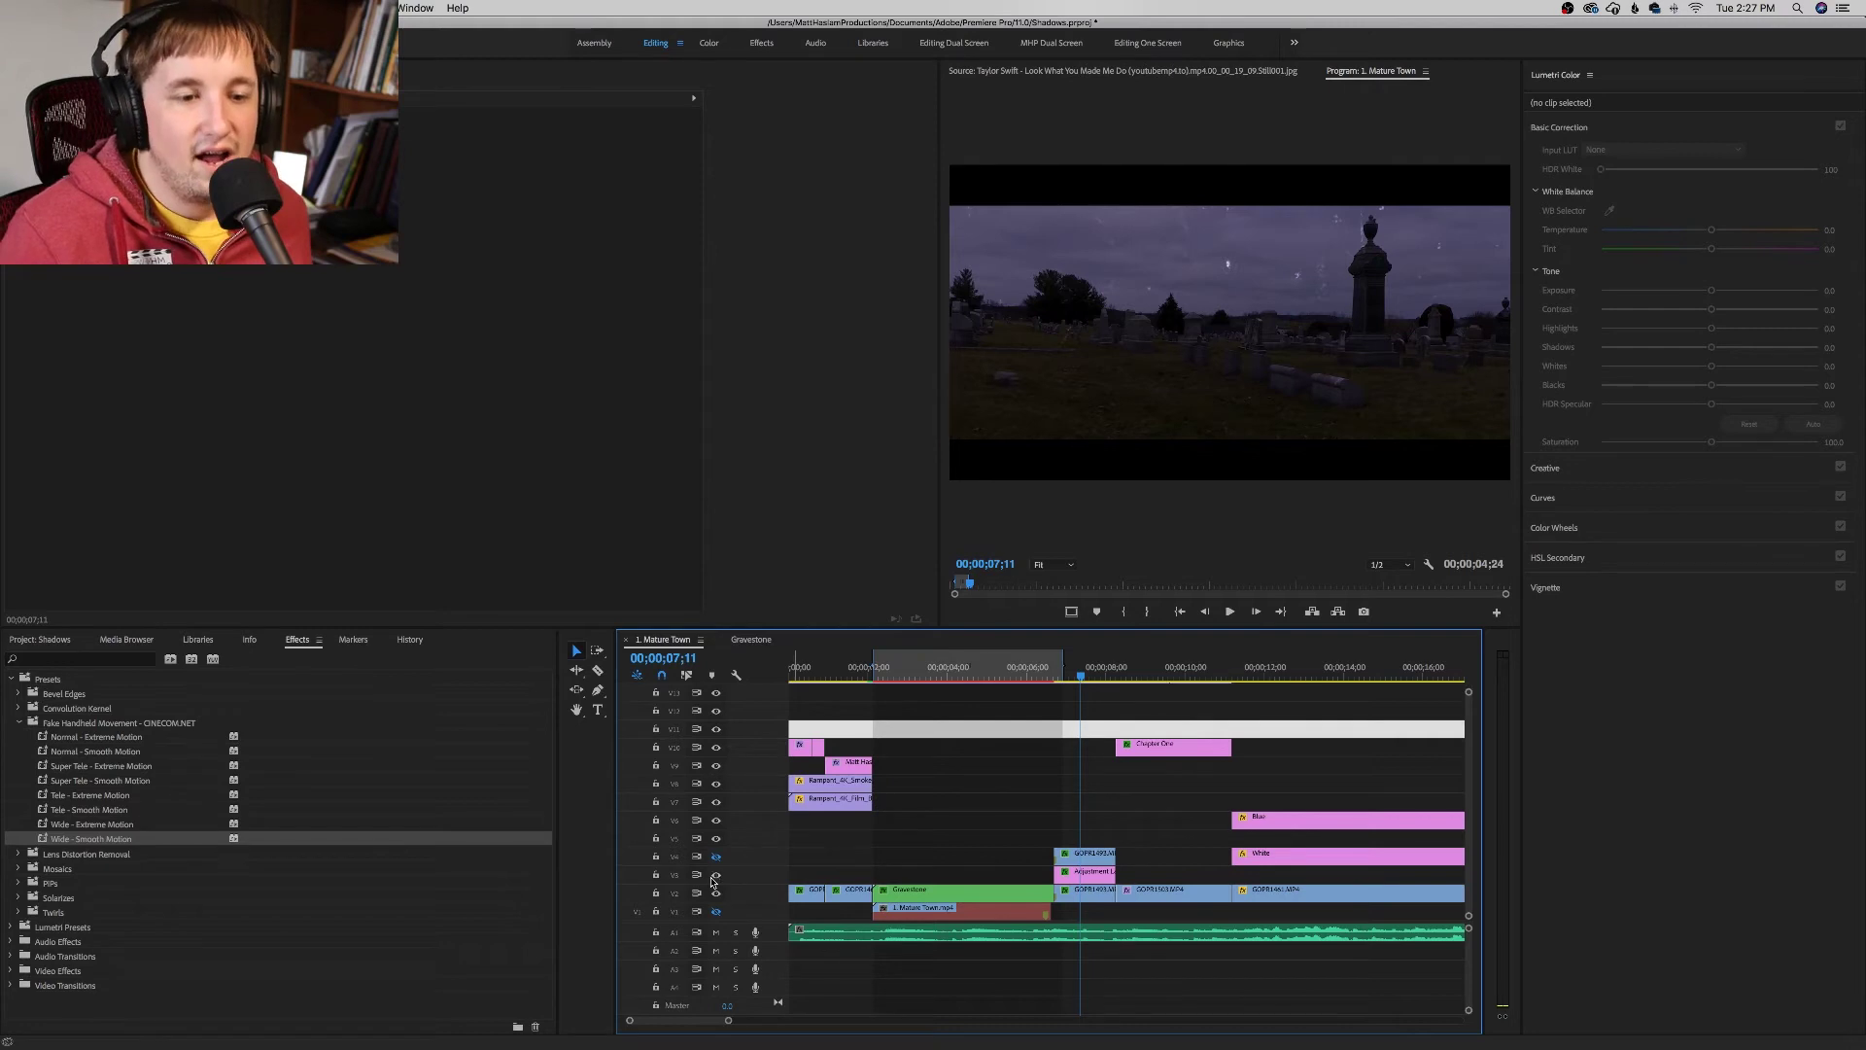
{"action": "left_click", "coordinate": [718, 856]}
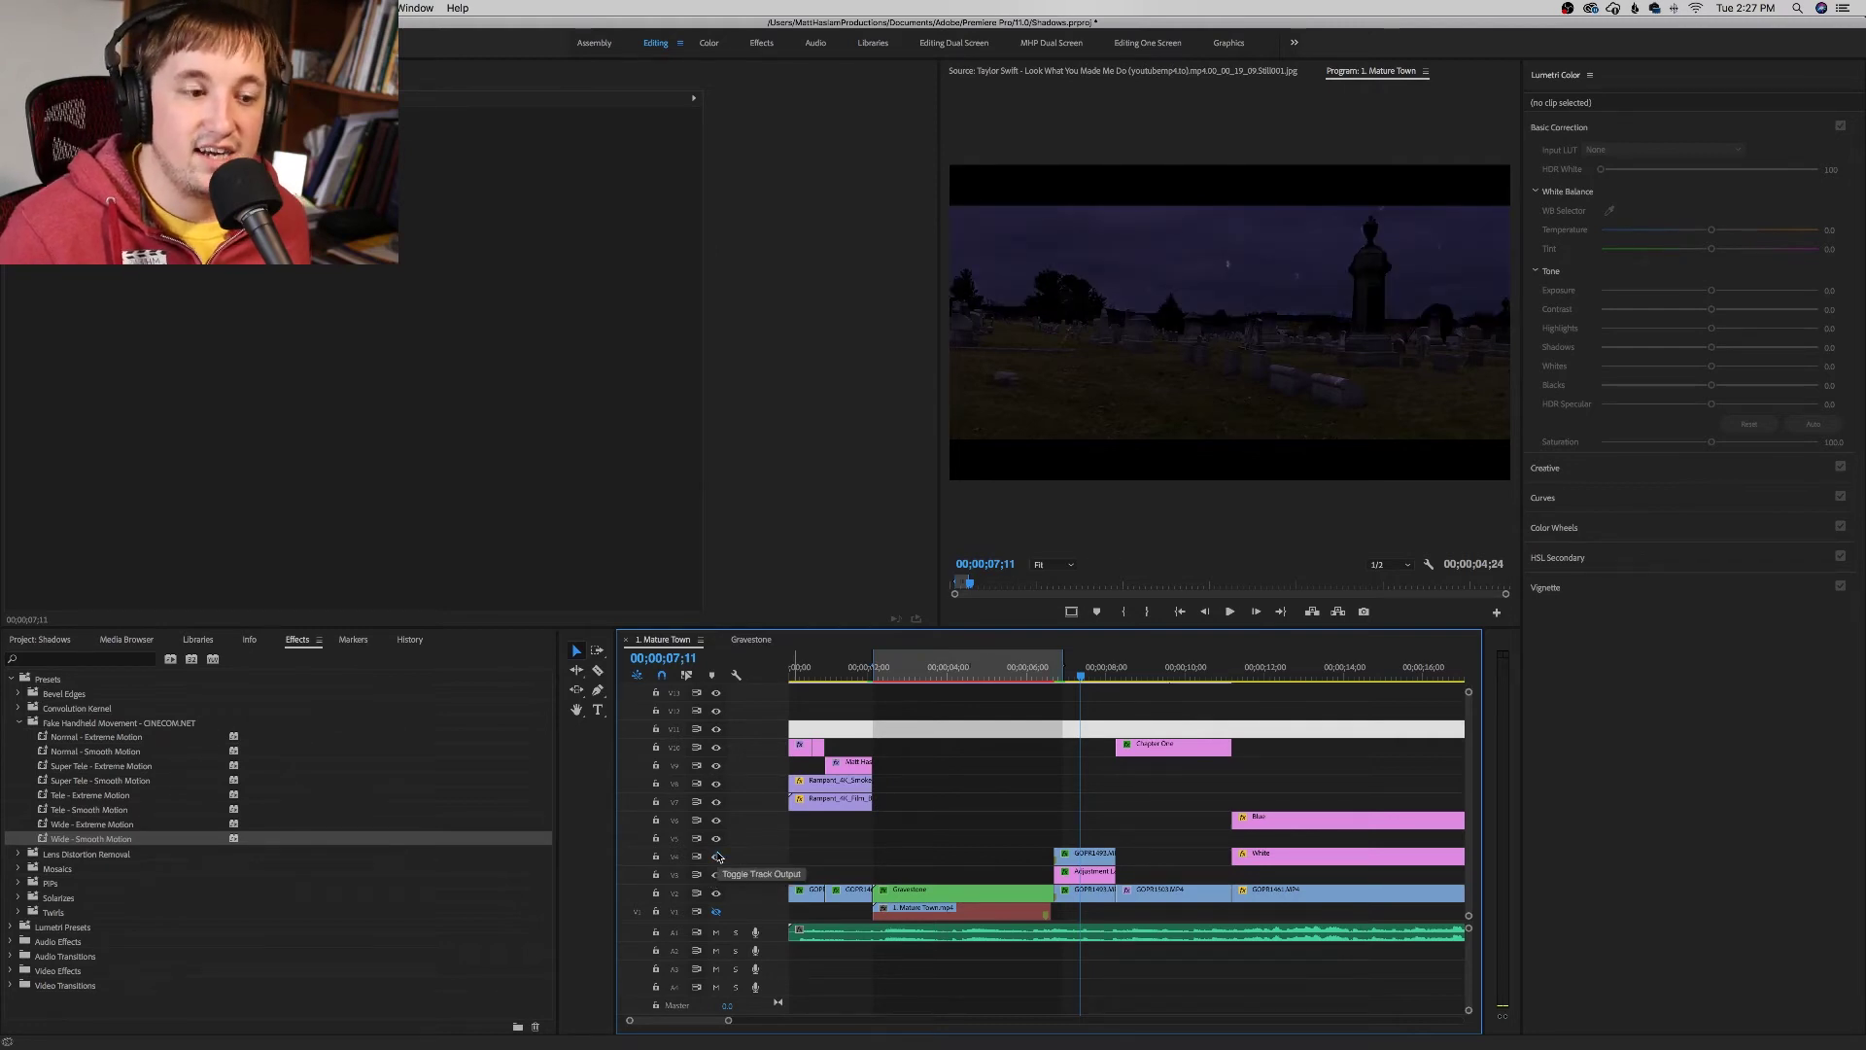